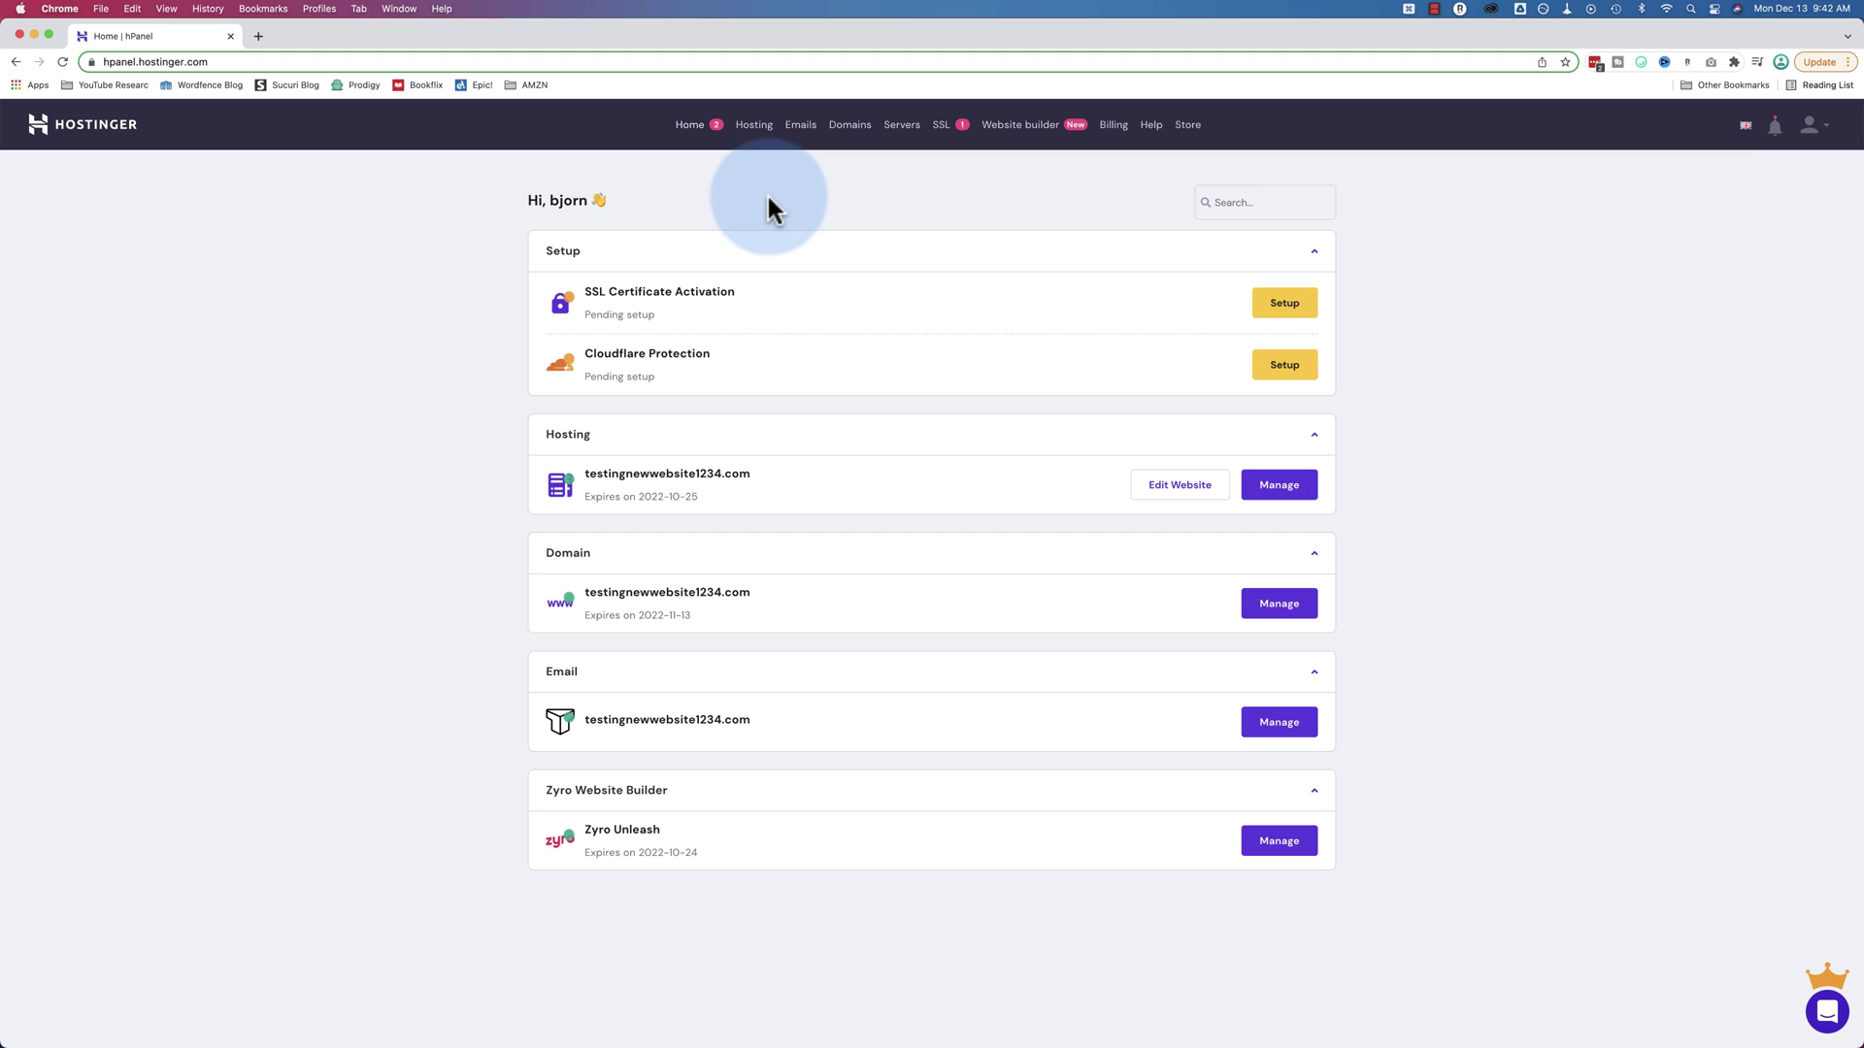
Open the Emails section, then the management page for testingnewwebsite1234.com
left_click(802, 140)
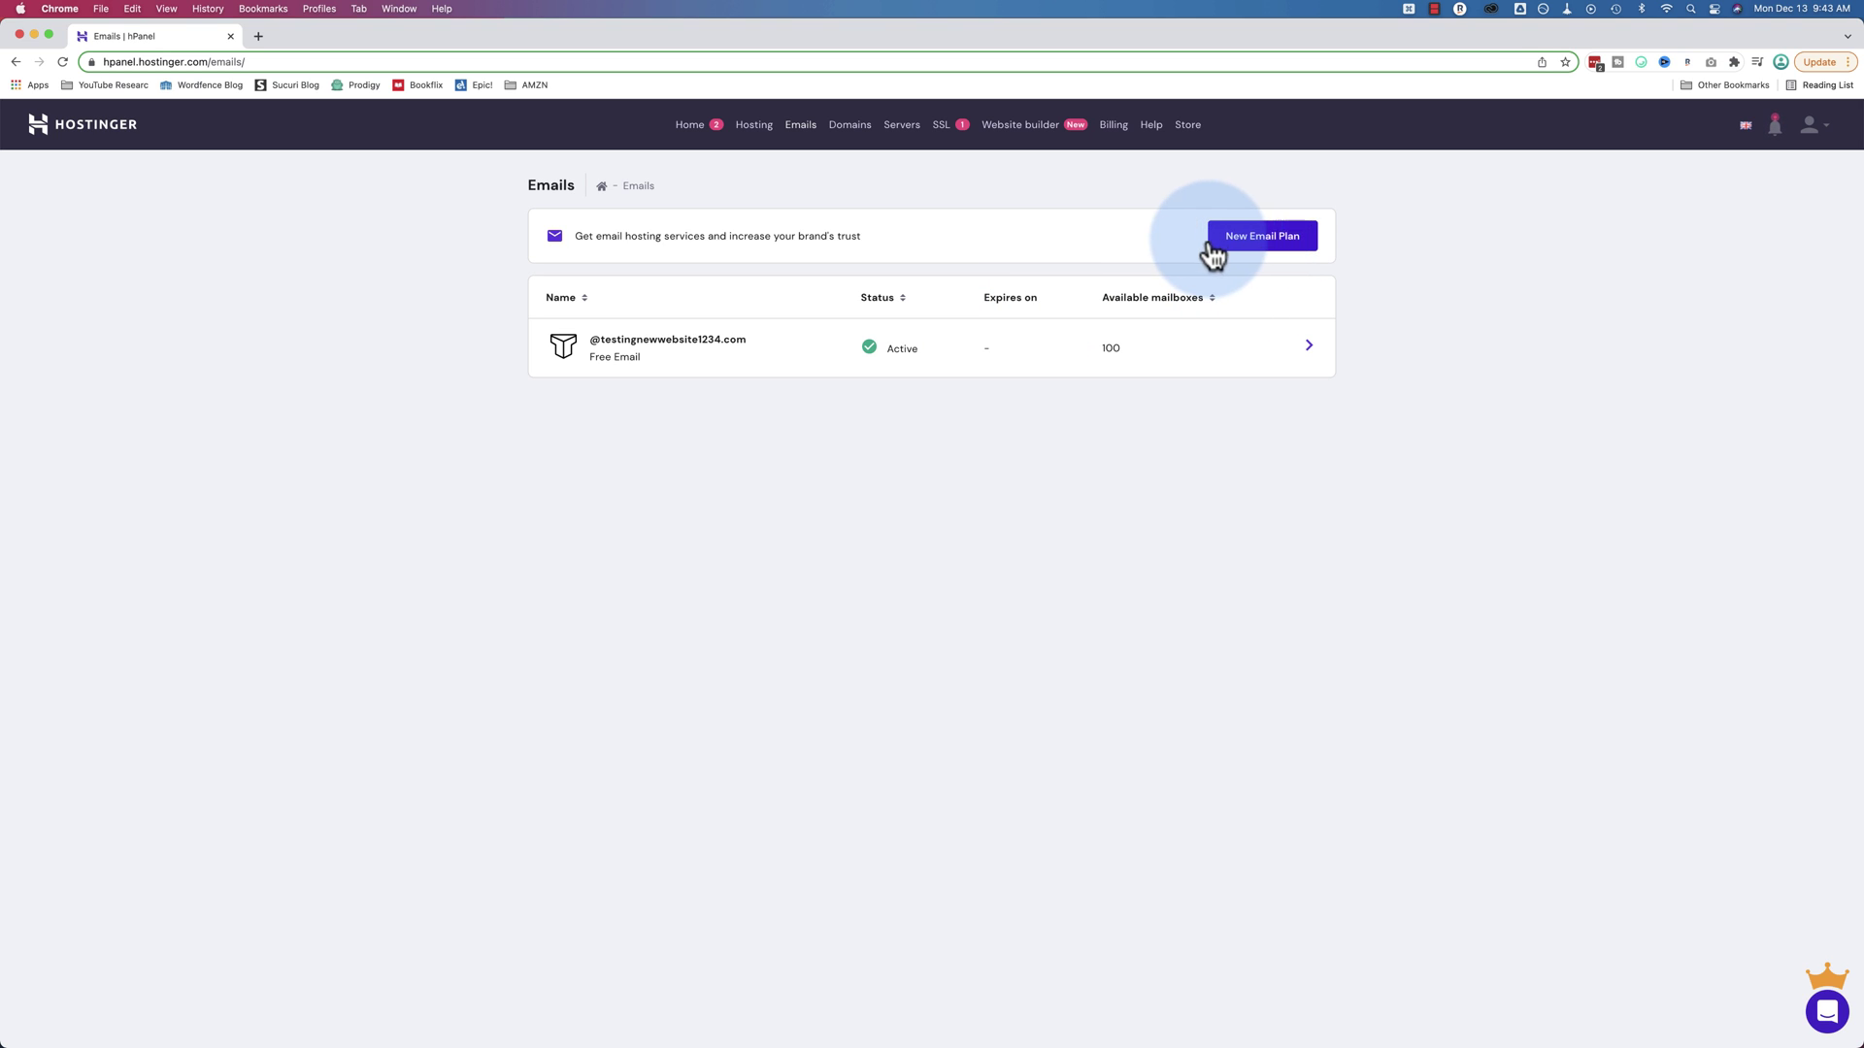
left_click(1309, 347)
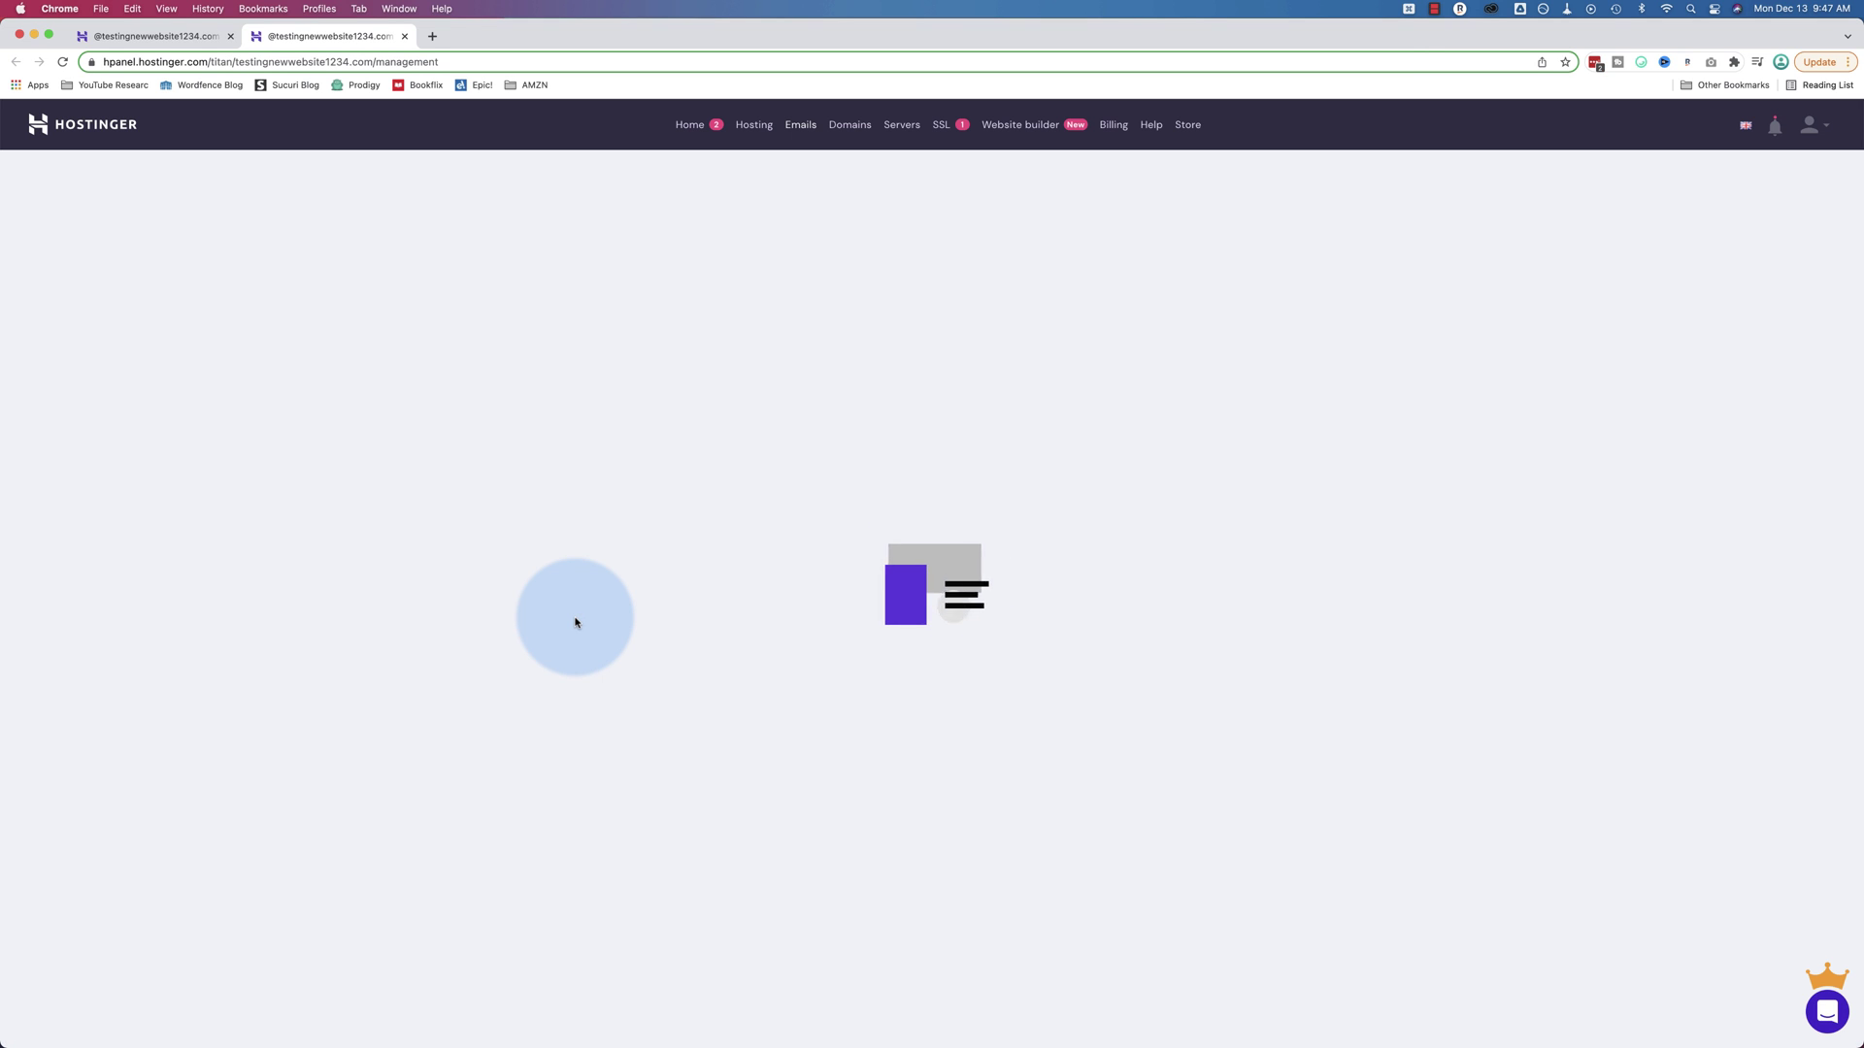
Compare Business and Enterprise Email upgrade features, ending with Business Email selected
left_click(575, 326)
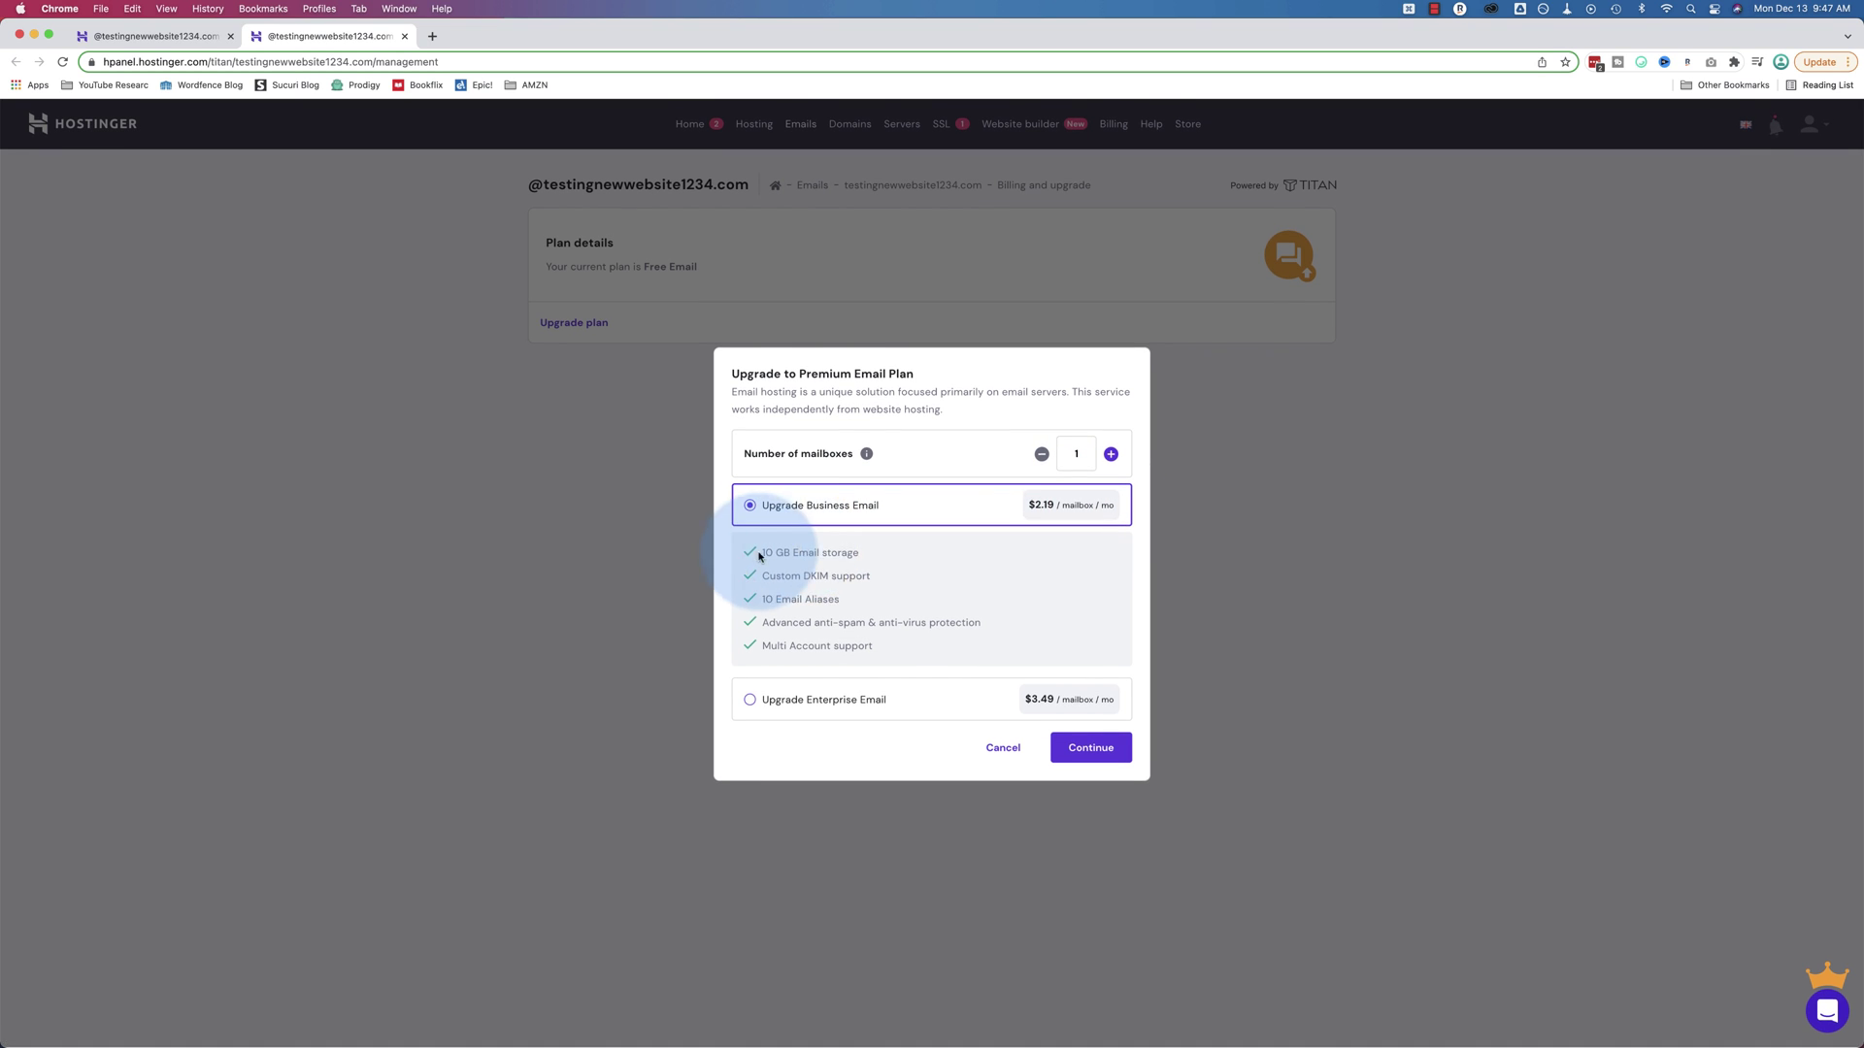
left_click_drag(871, 577, 881, 604)
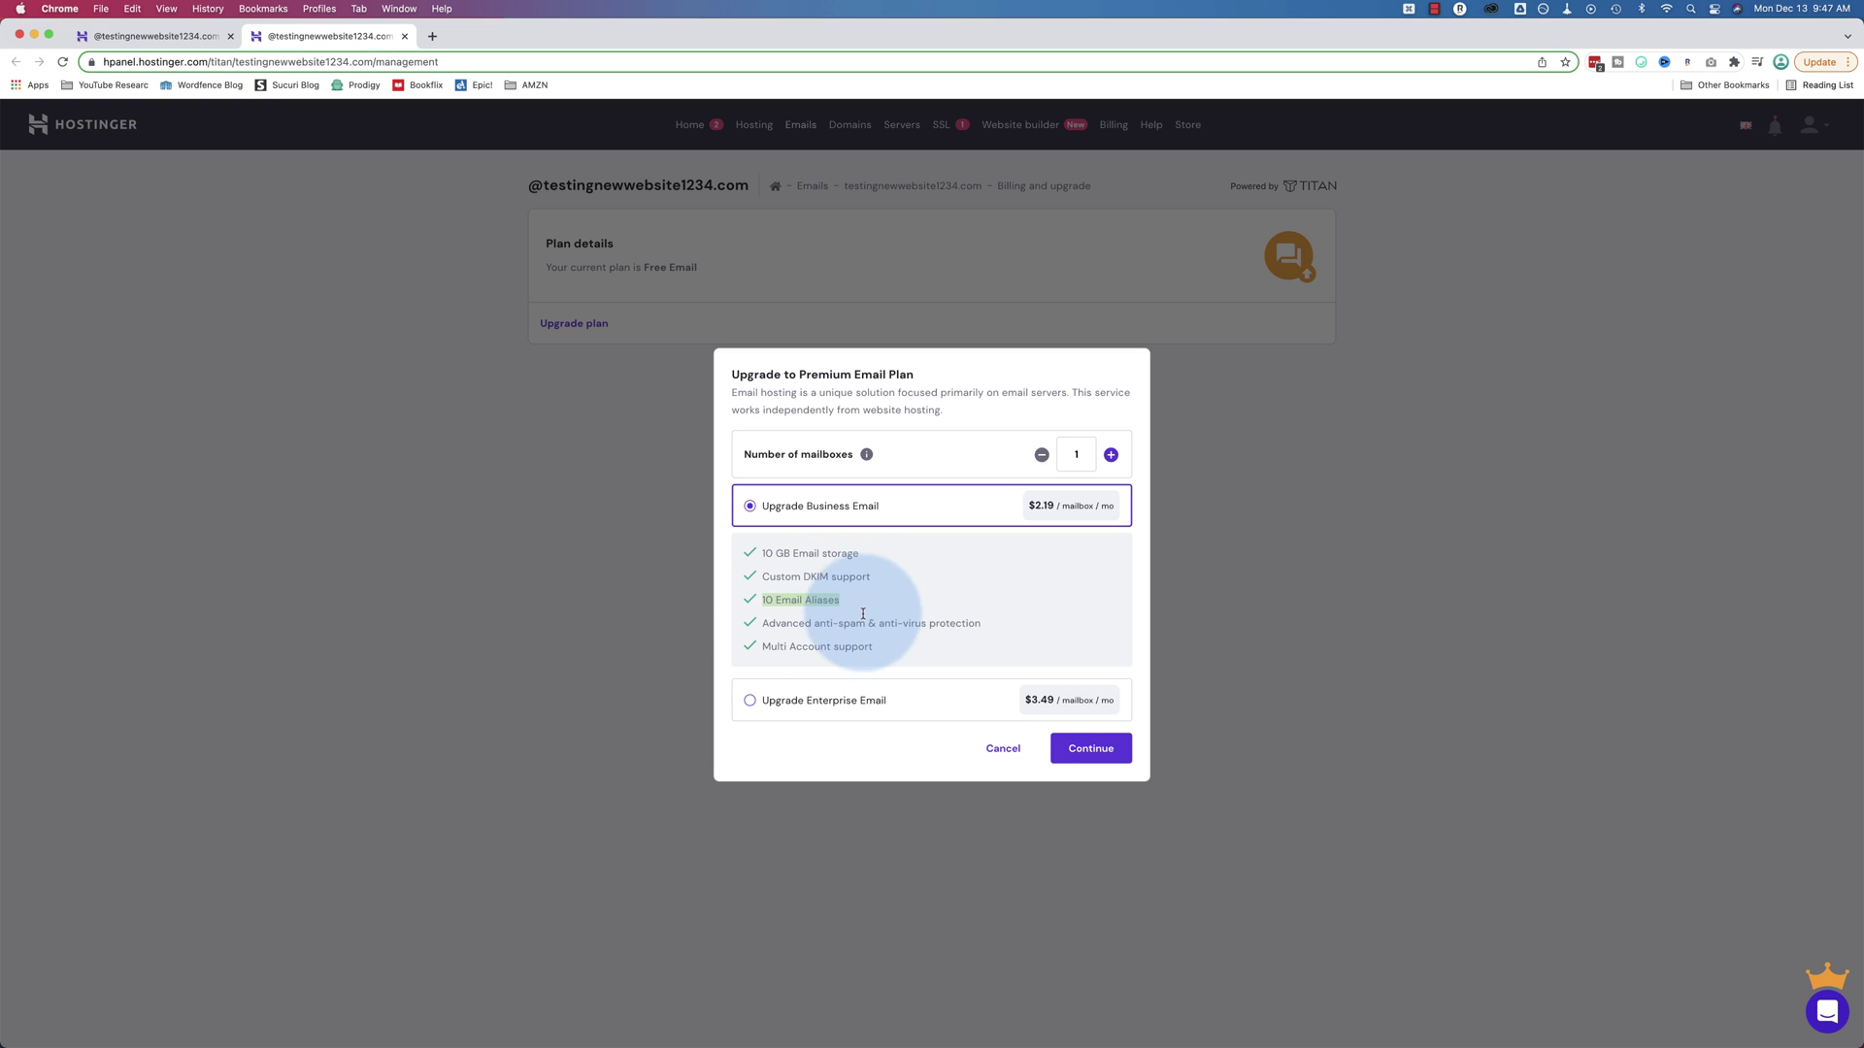
left_click_drag(754, 624, 754, 645)
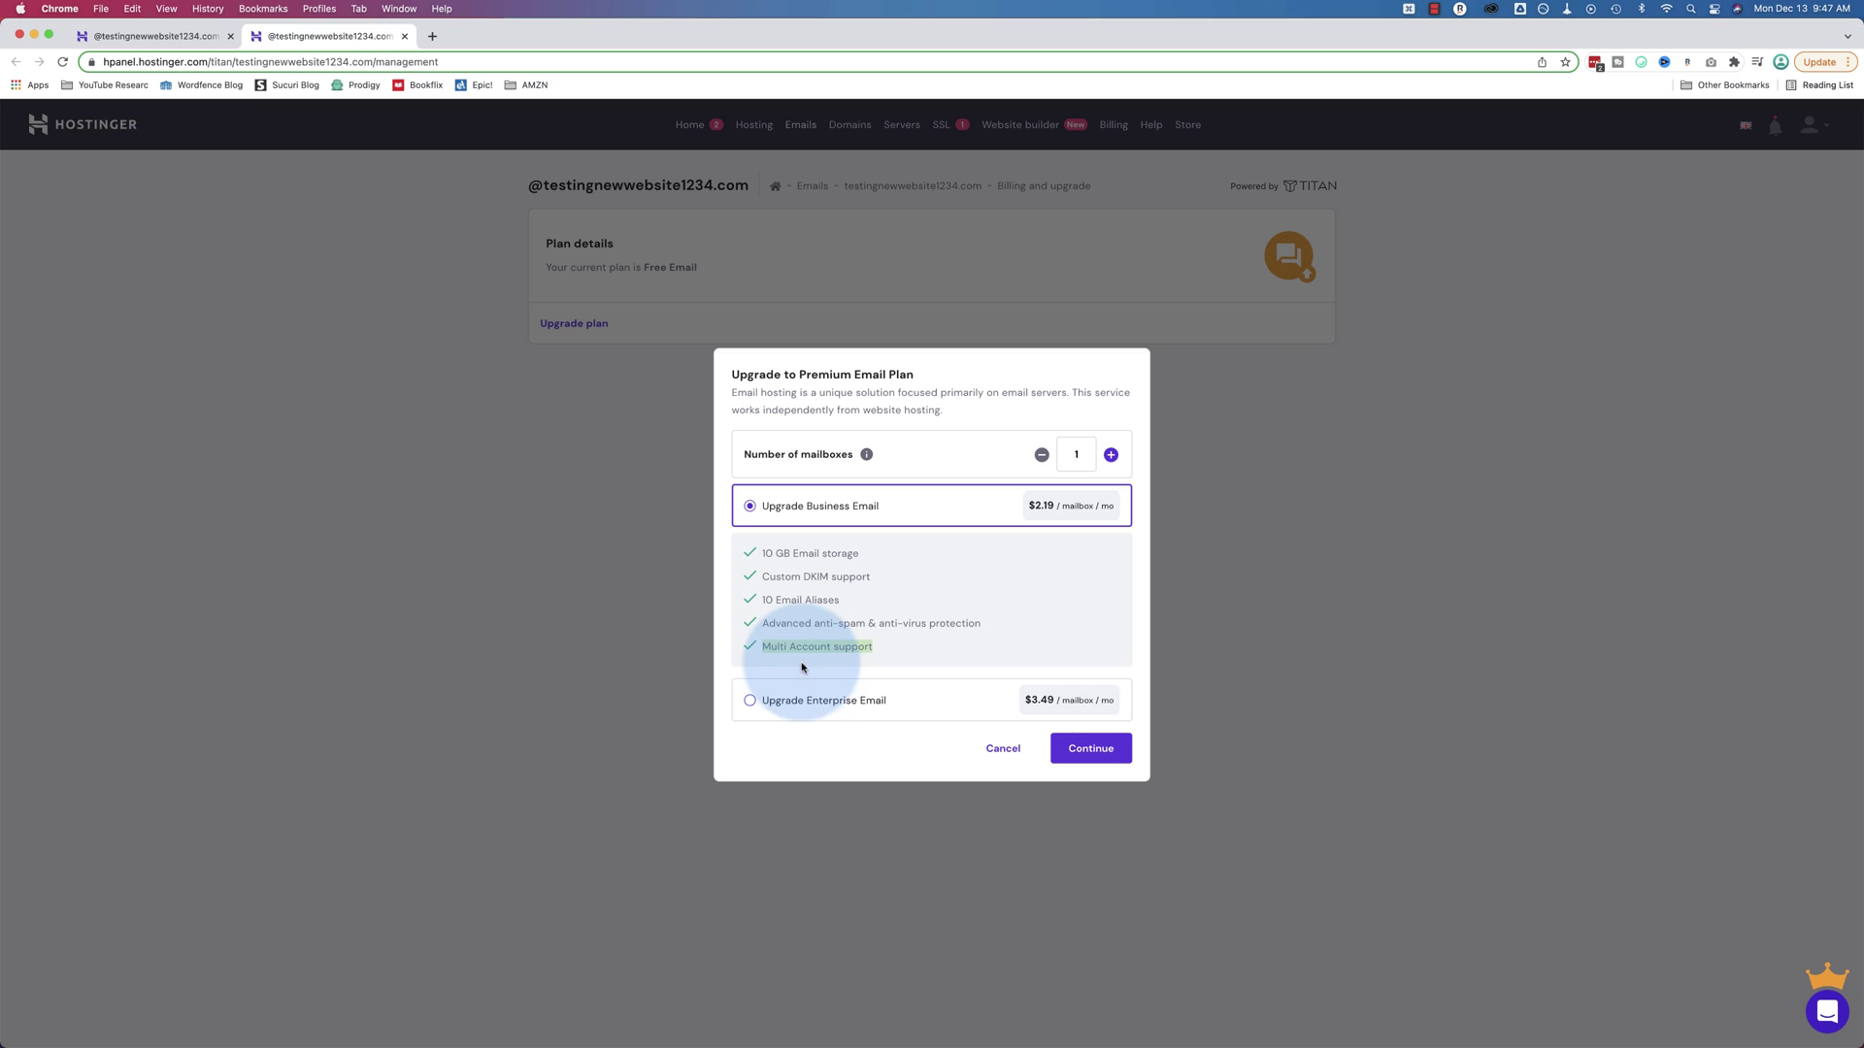
left_click(751, 705)
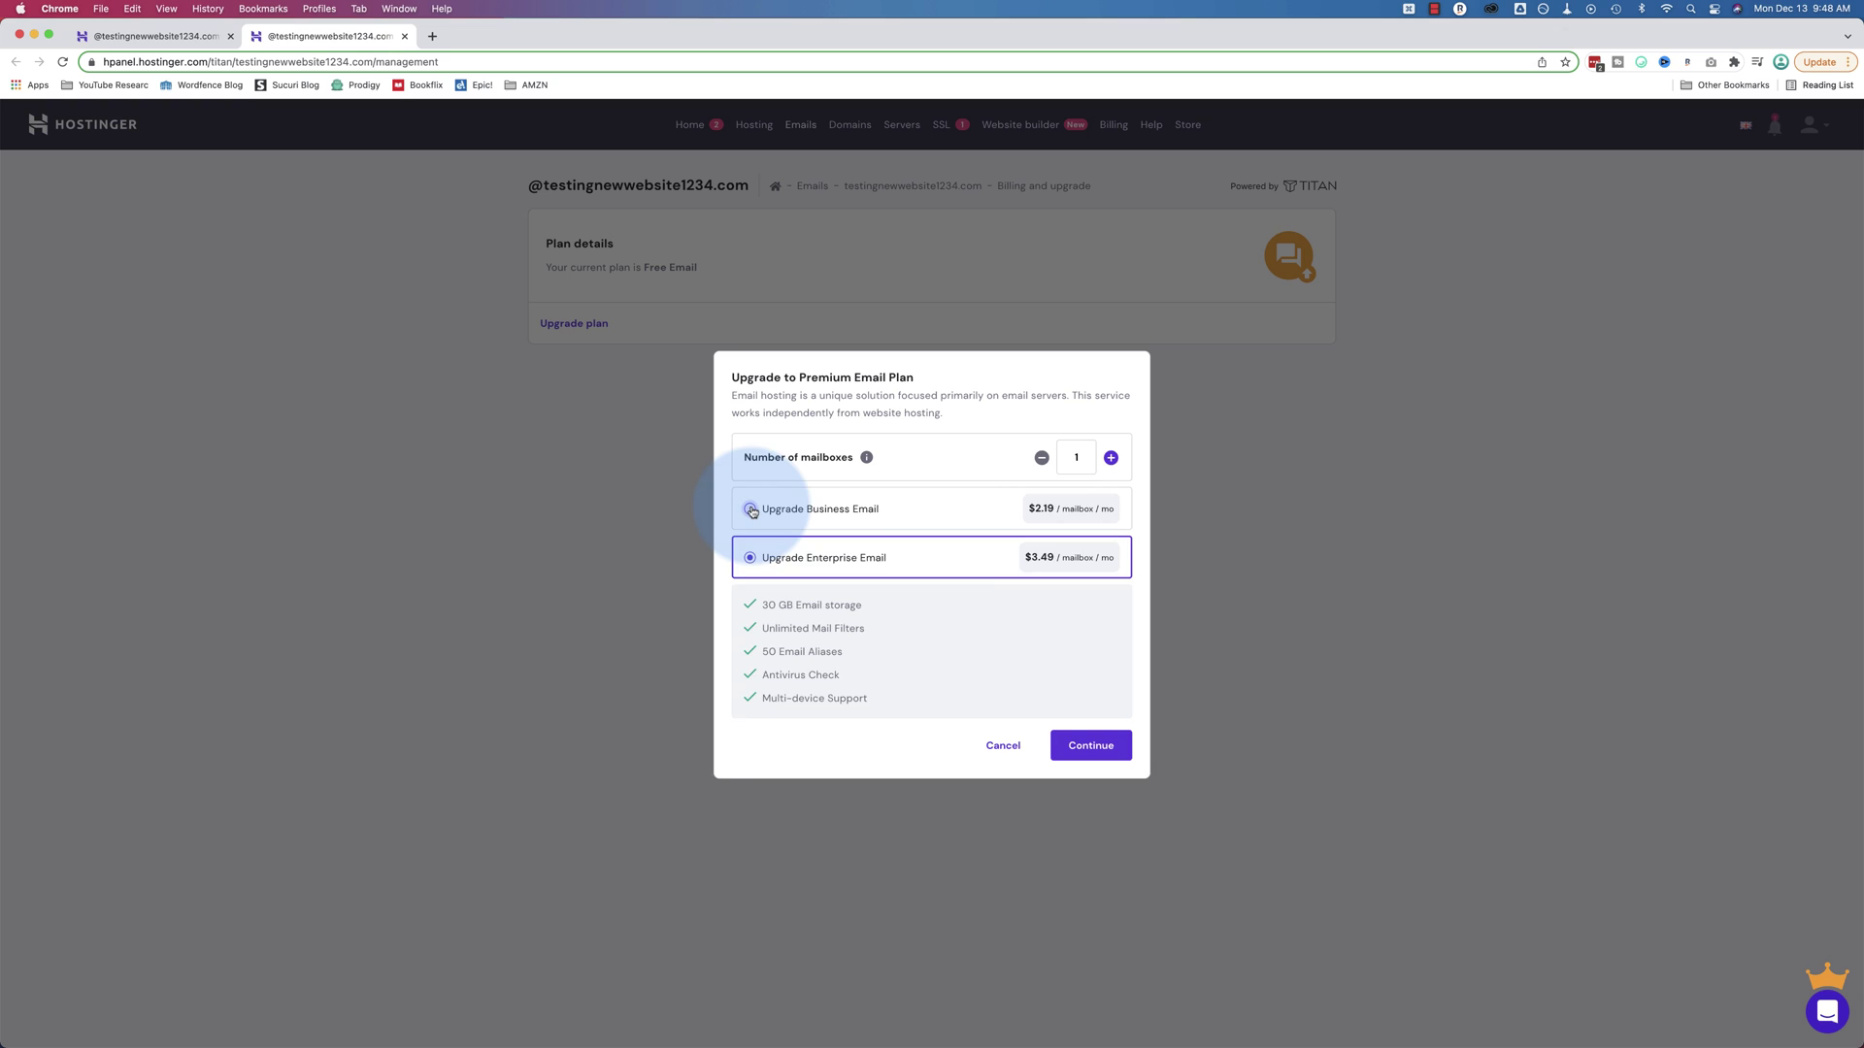
left_click(750, 508)
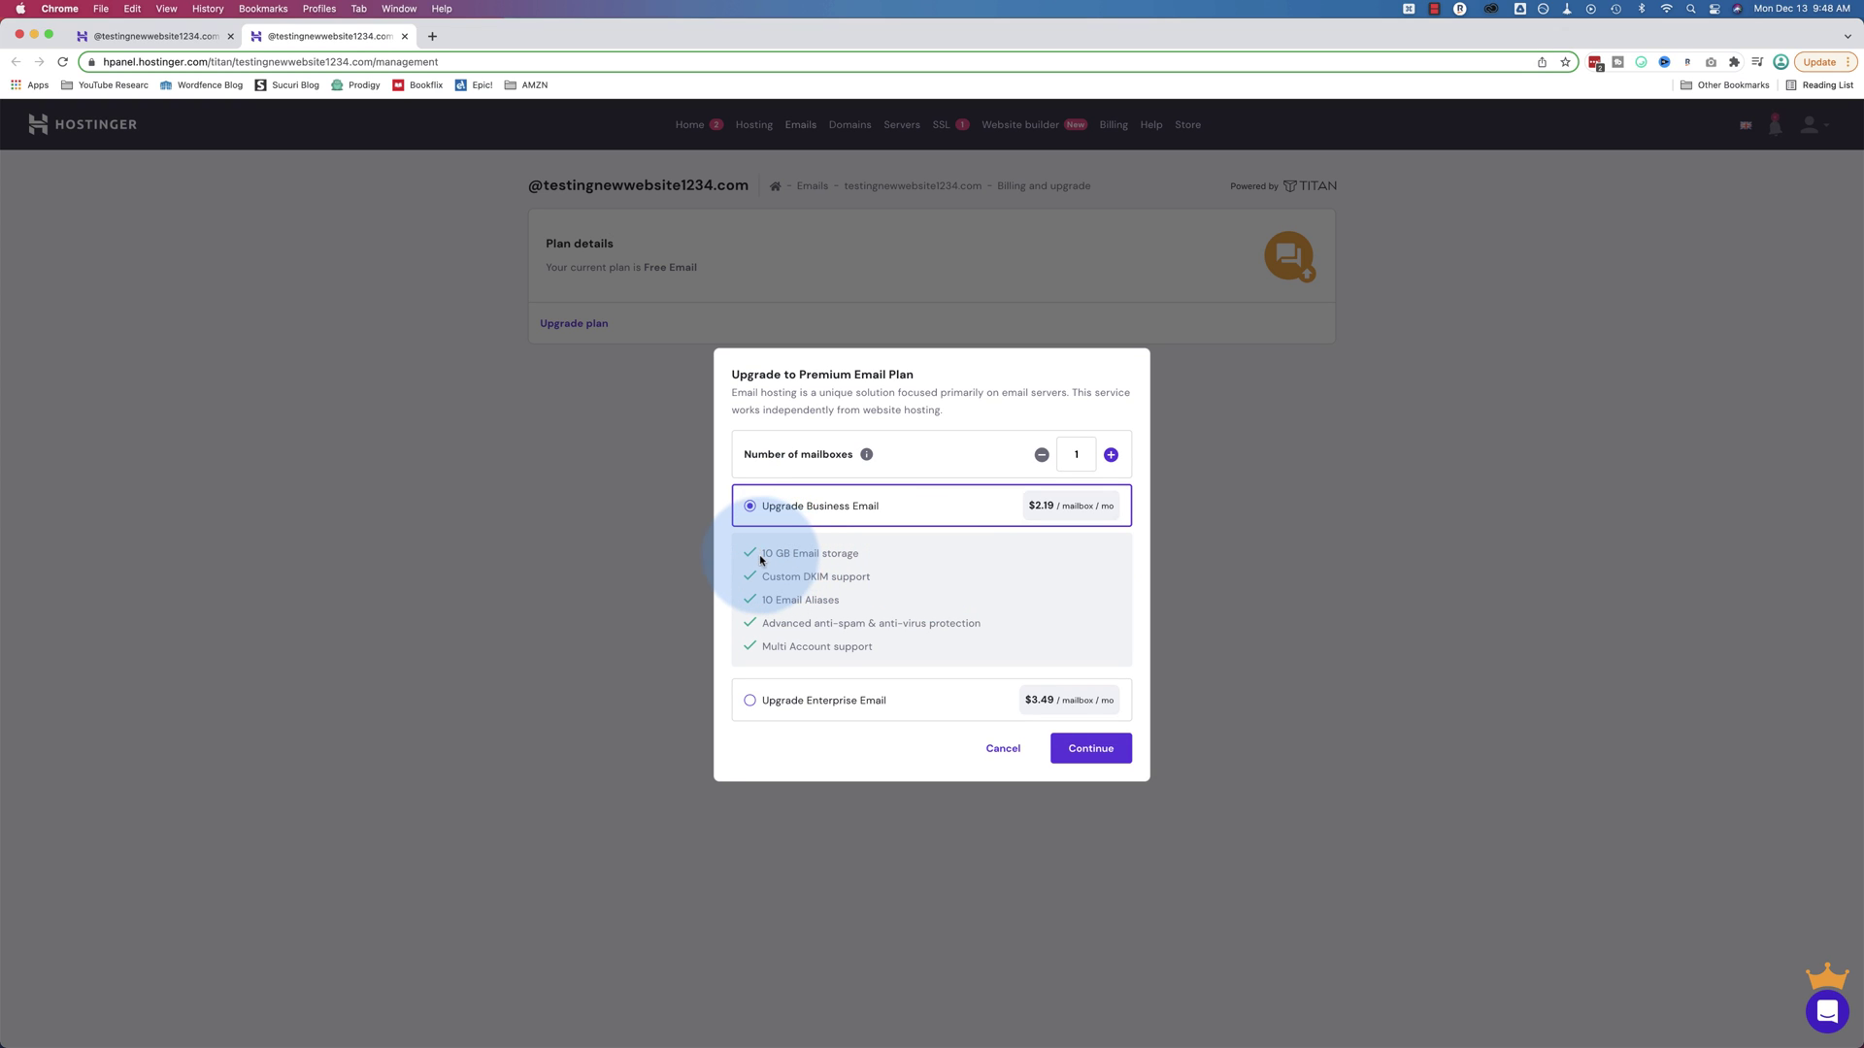
Review Enterprise Email's 50 aliases, then cancel the upgrade and stay on Free Email
left_click_drag(841, 601, 777, 602)
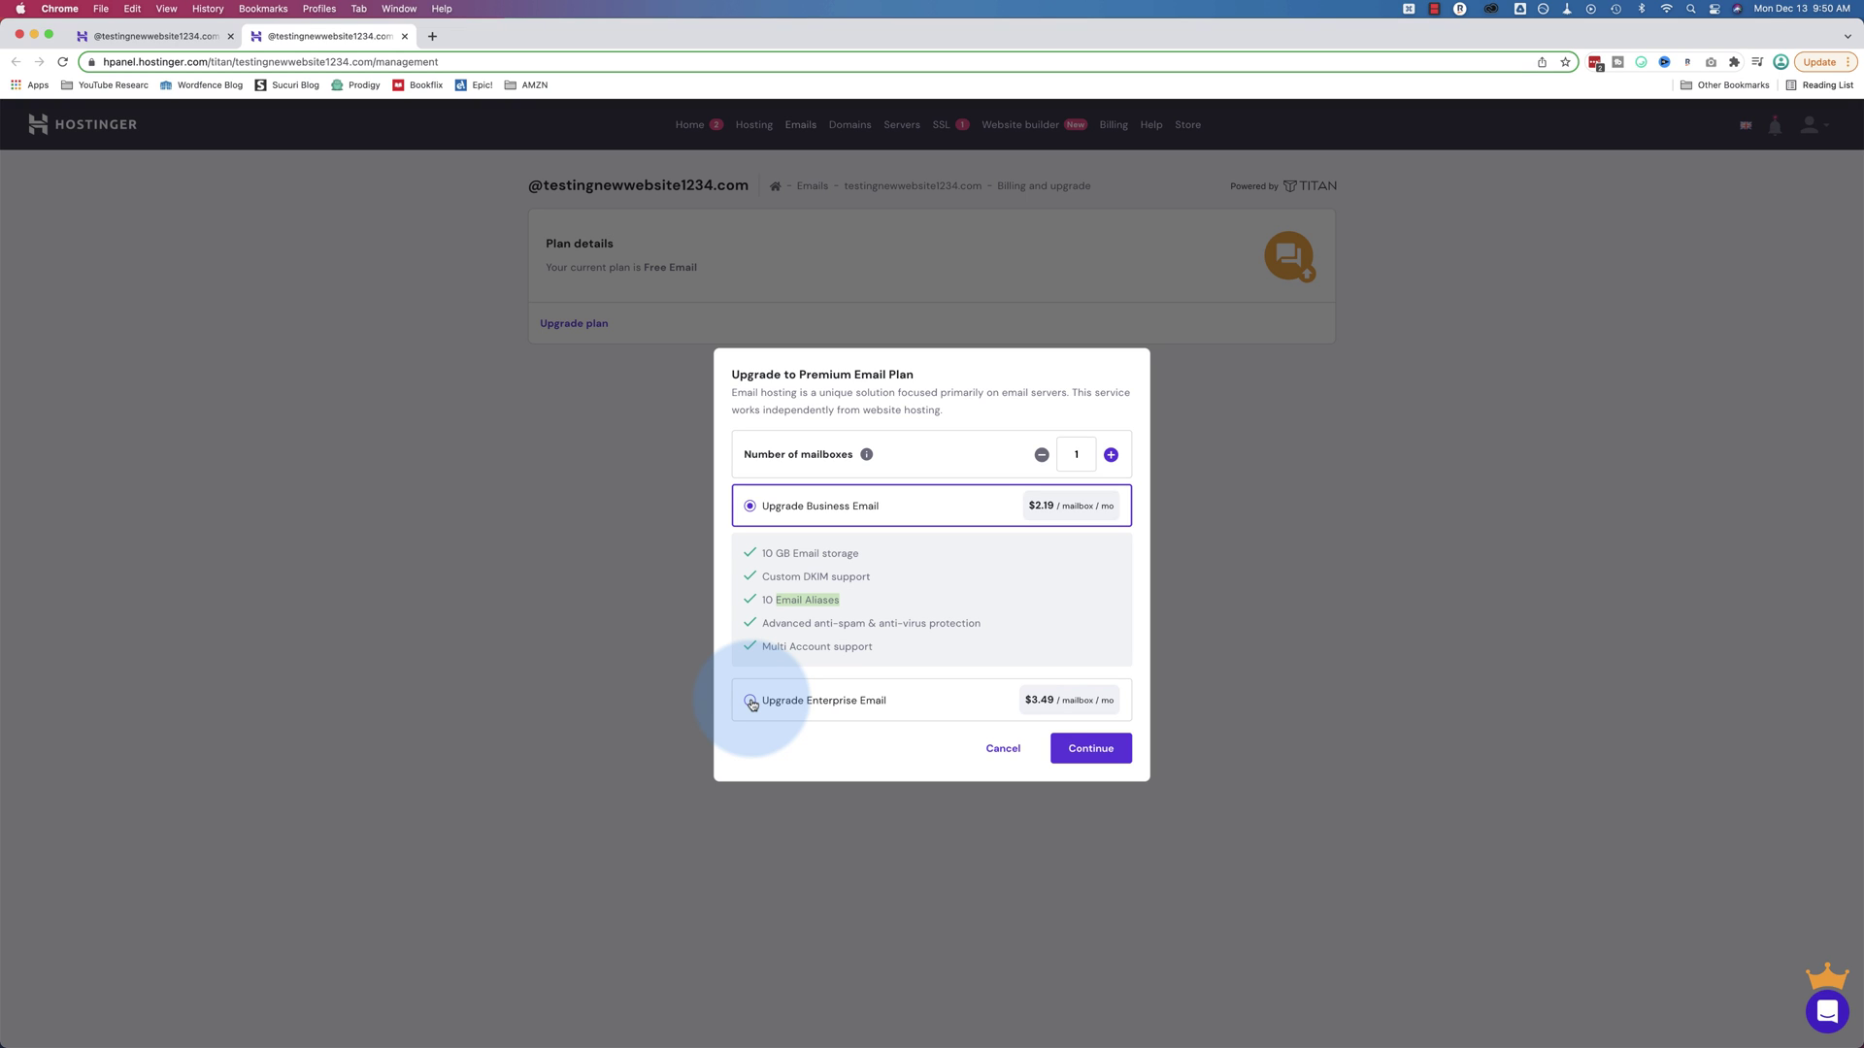
left_click(750, 701)
left_click_drag(765, 652, 868, 657)
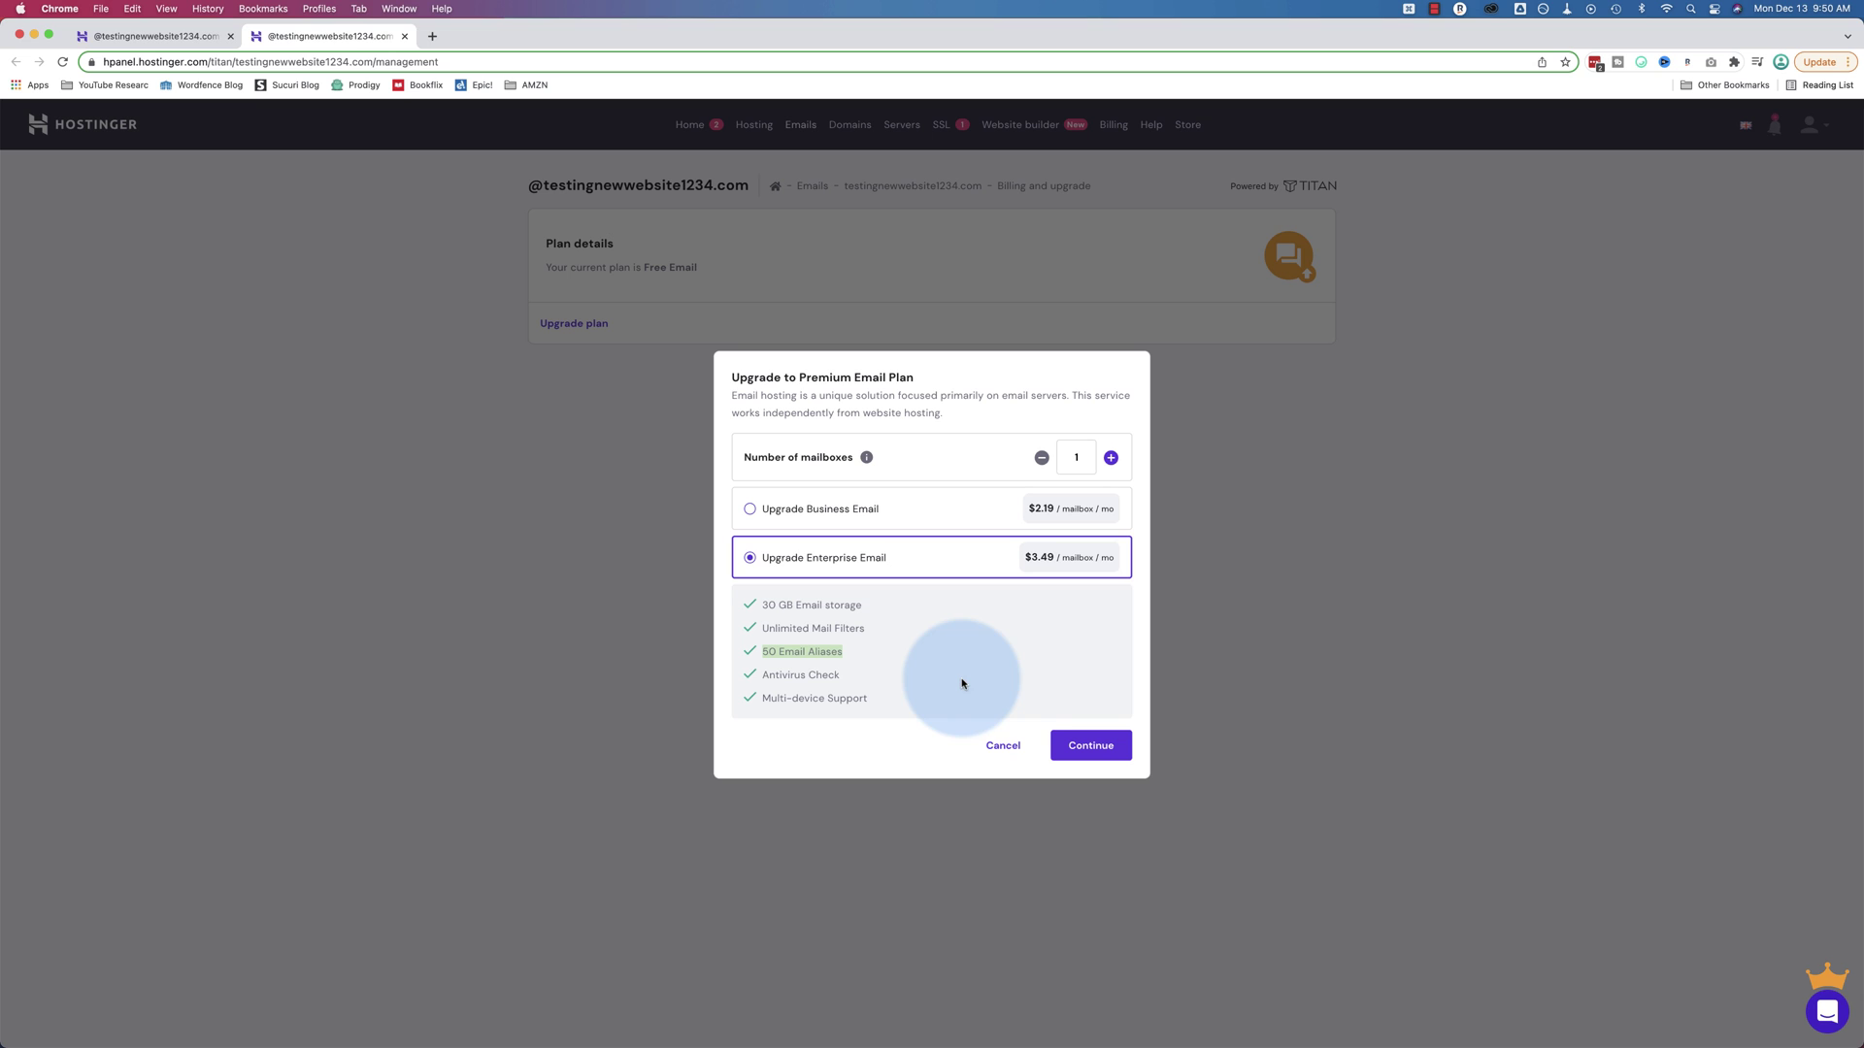
left_click(1000, 747)
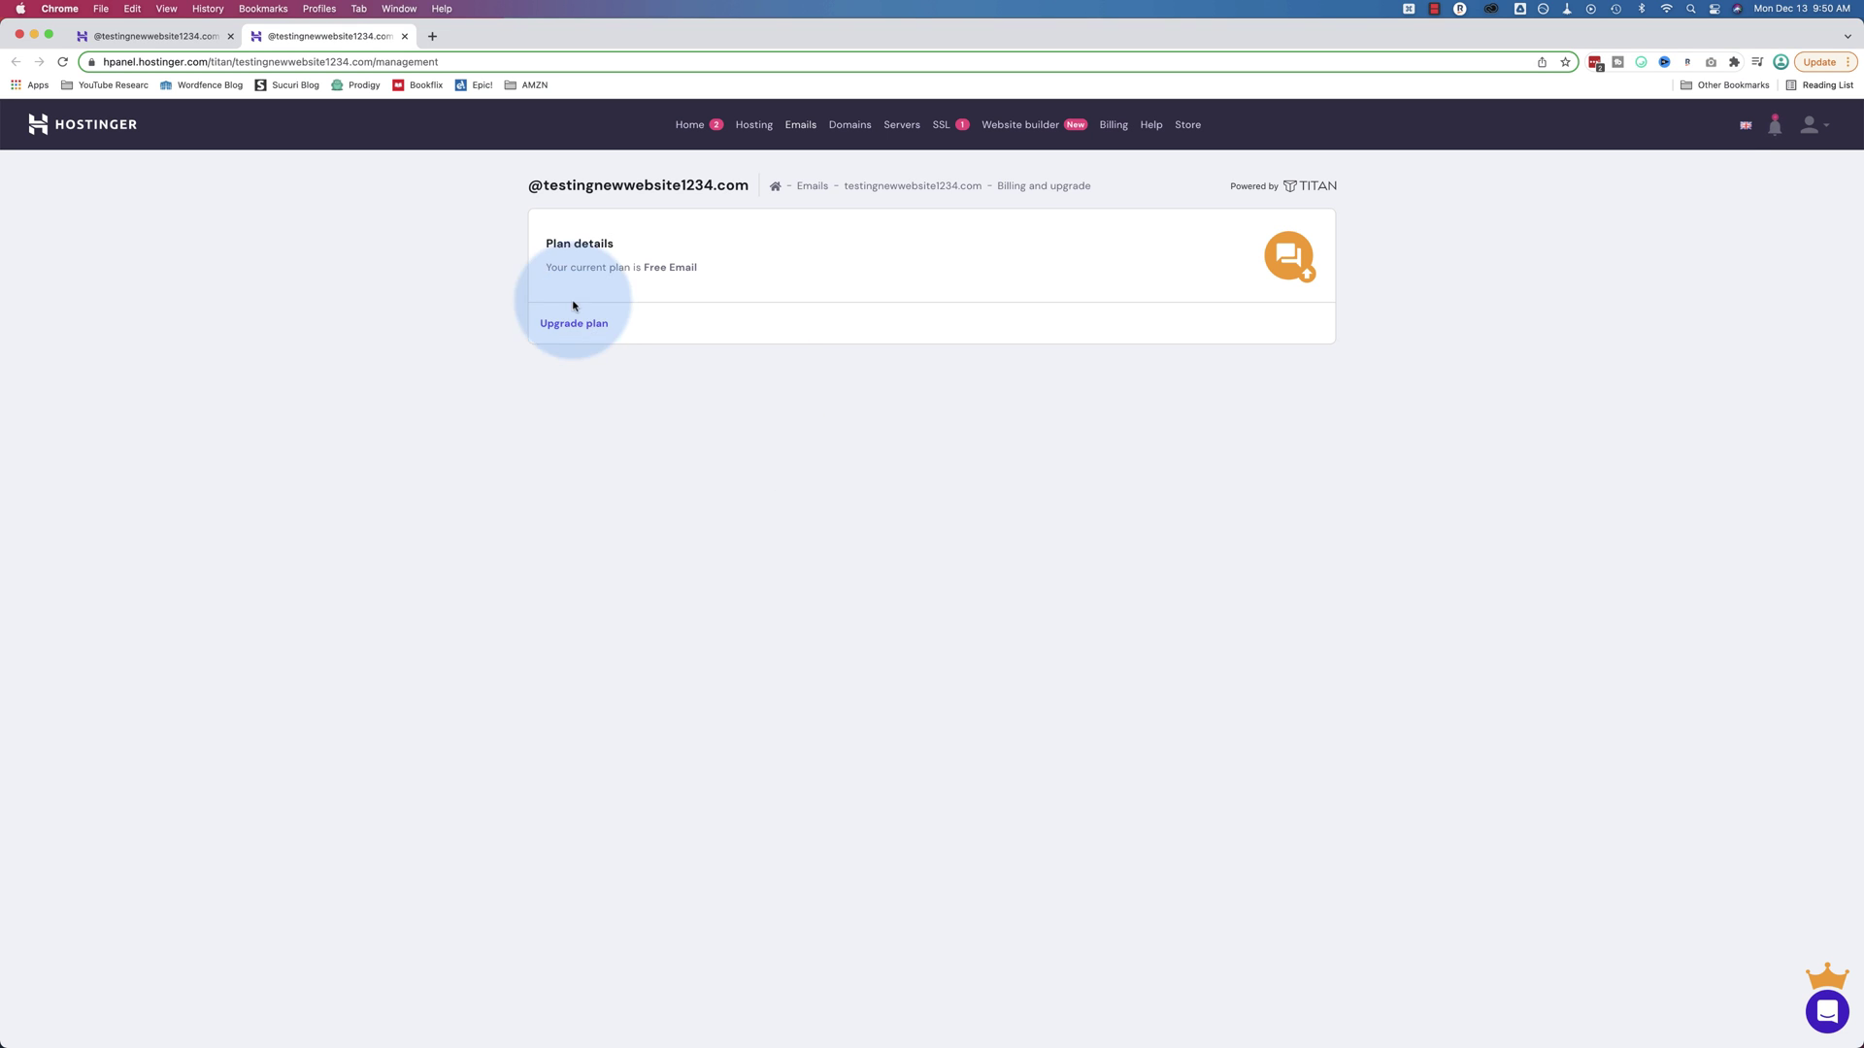
Go to Emails > Email Accounts and start a new email account
left_click(810, 129)
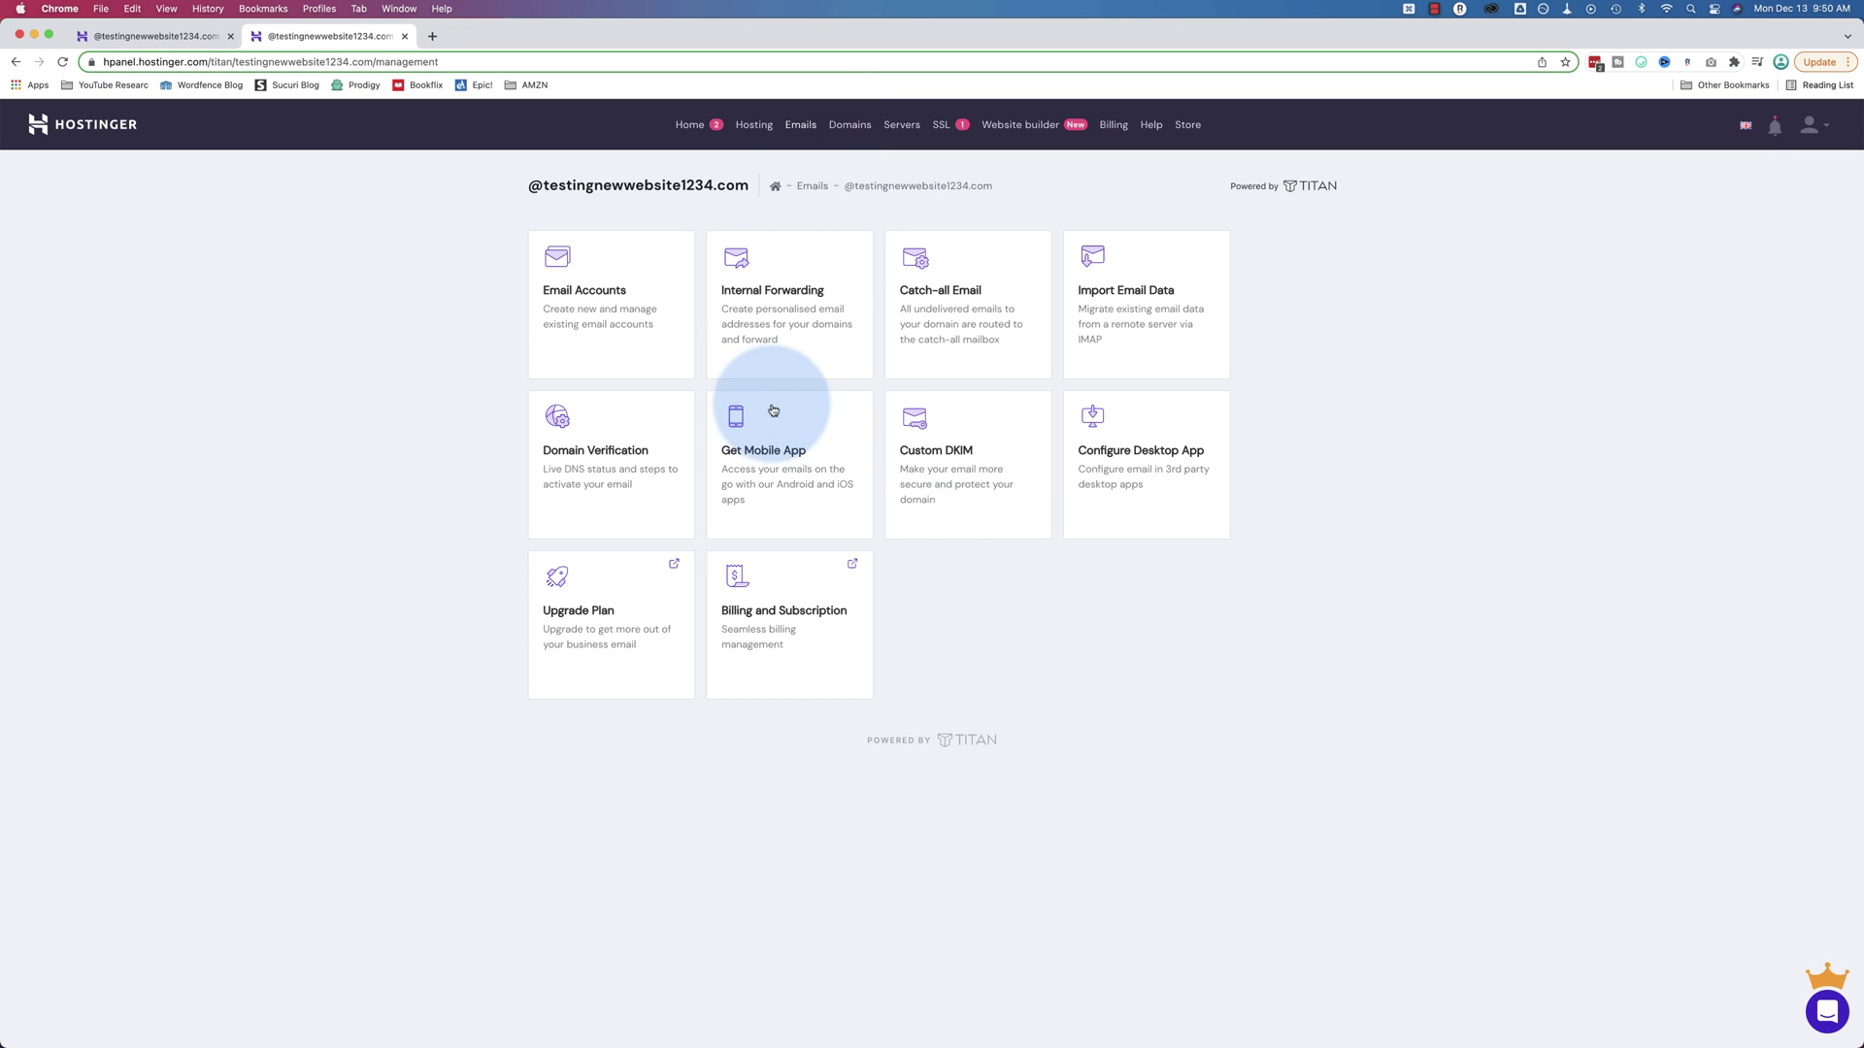
left_click(595, 300)
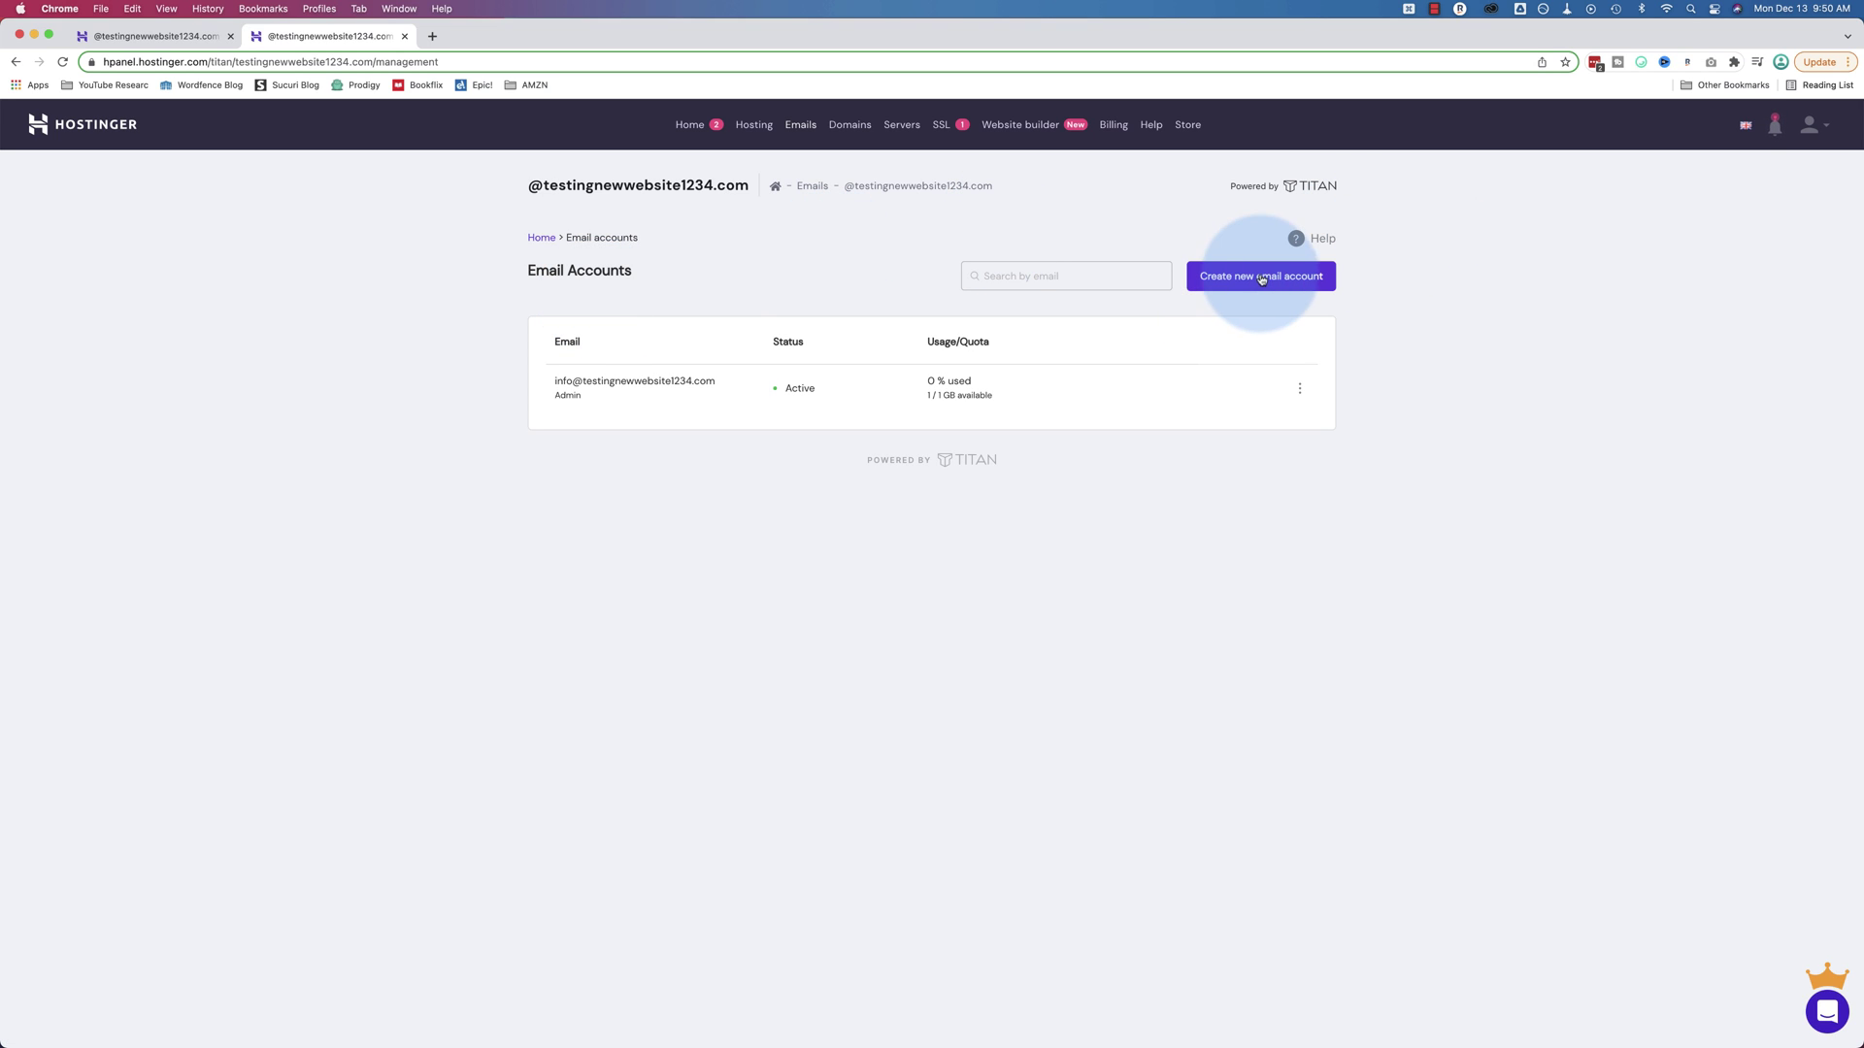
left_click(1261, 277)
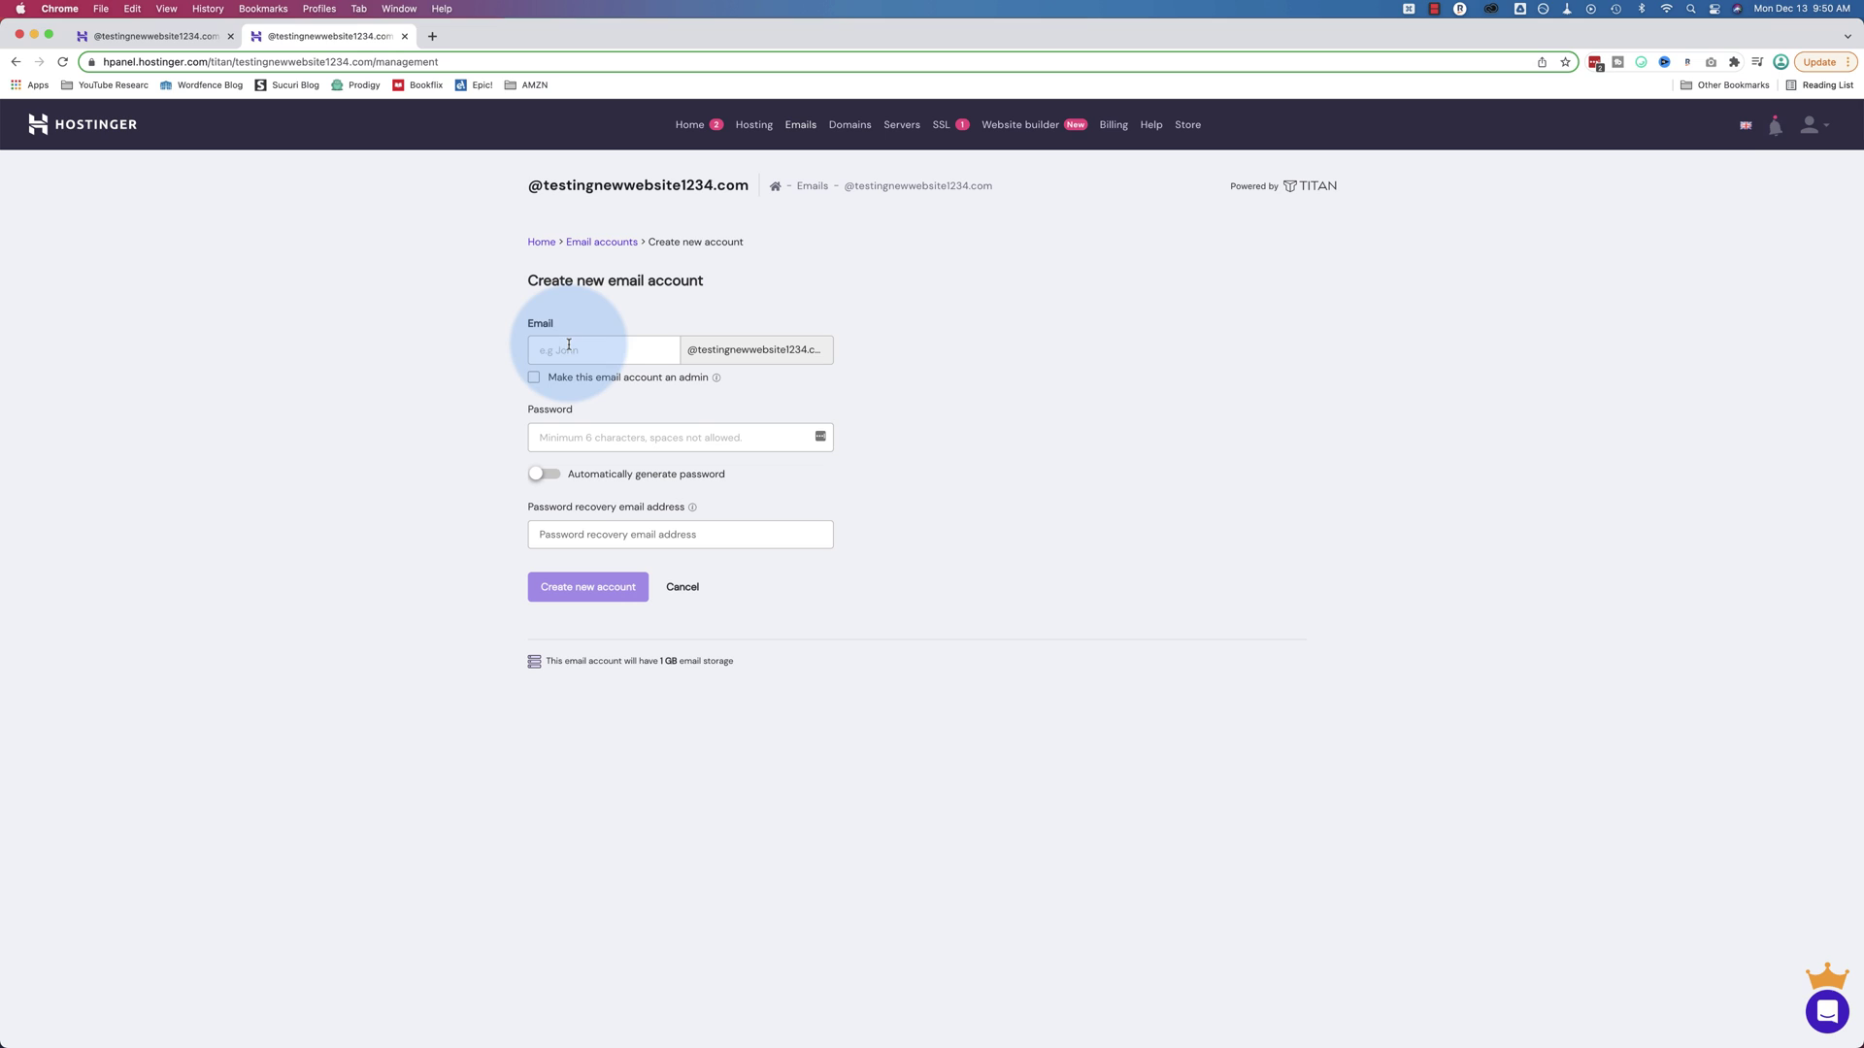
Create the mailbox with an account name, a password and a recovery email address
left_click(564, 351)
key("Tab")
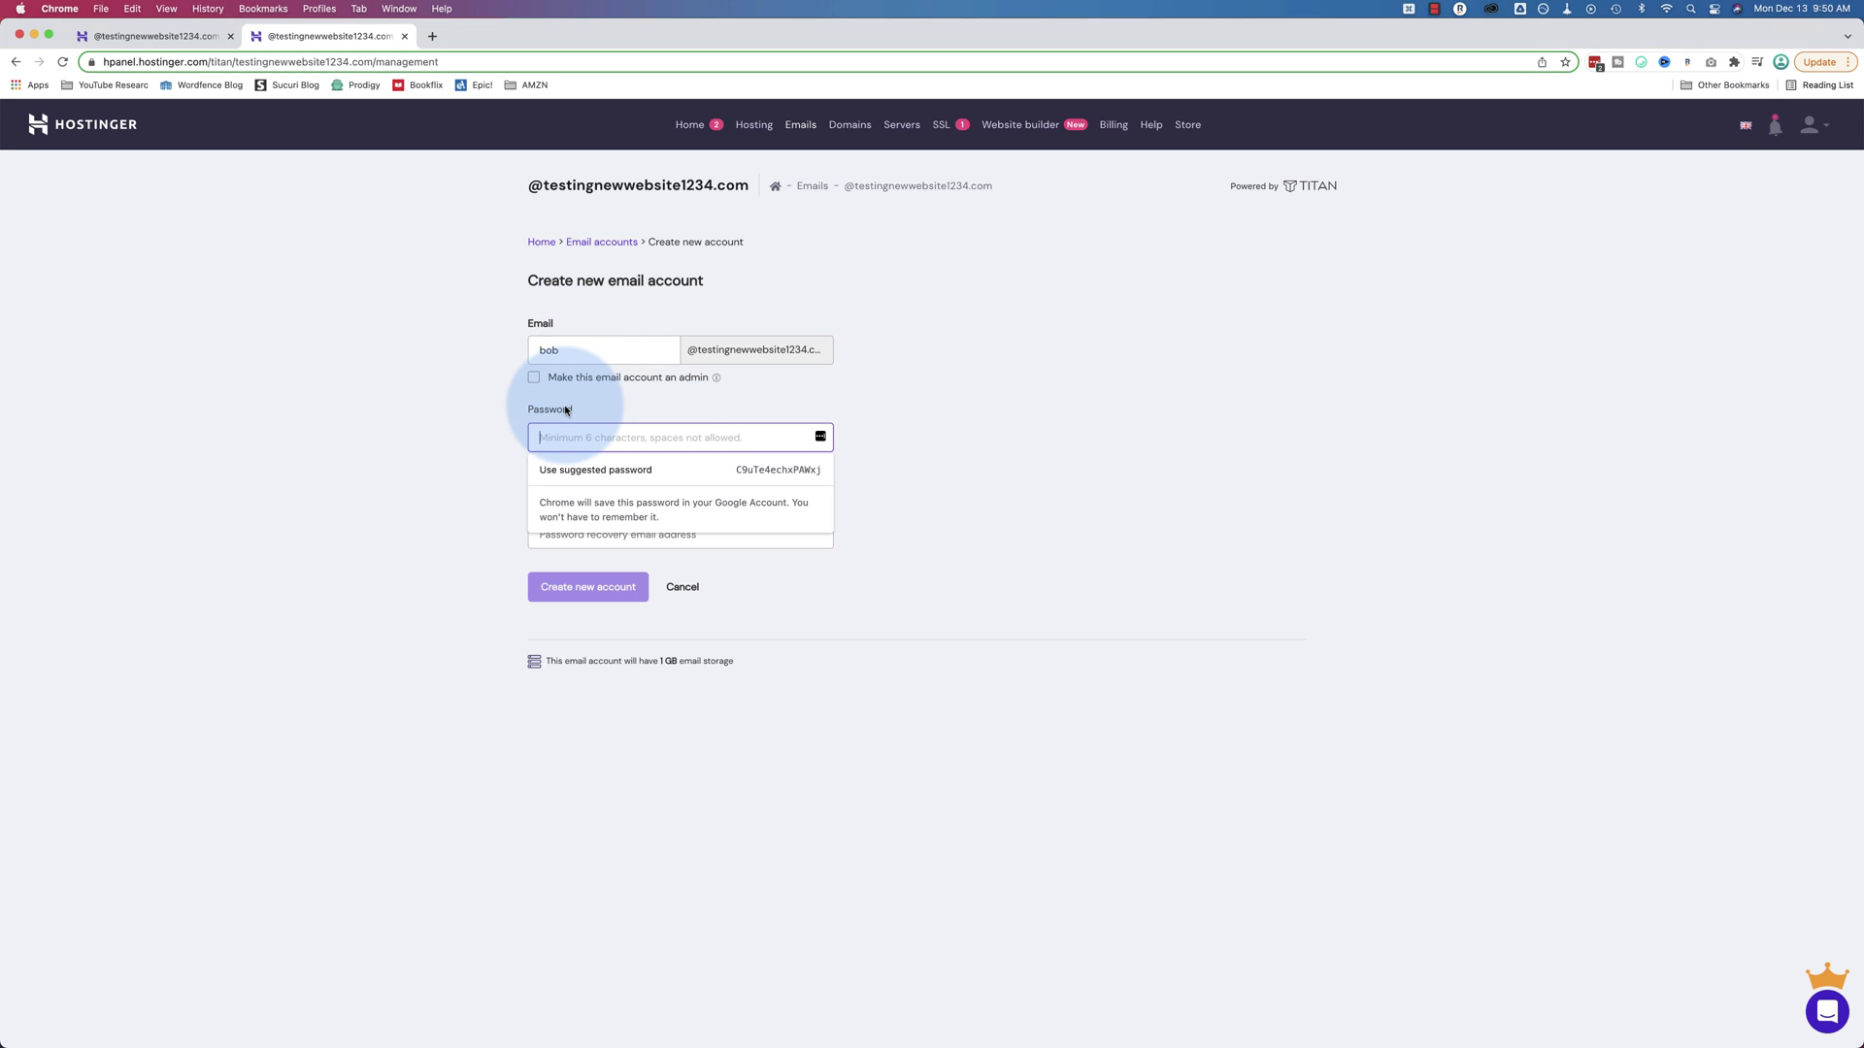
type("•••••••")
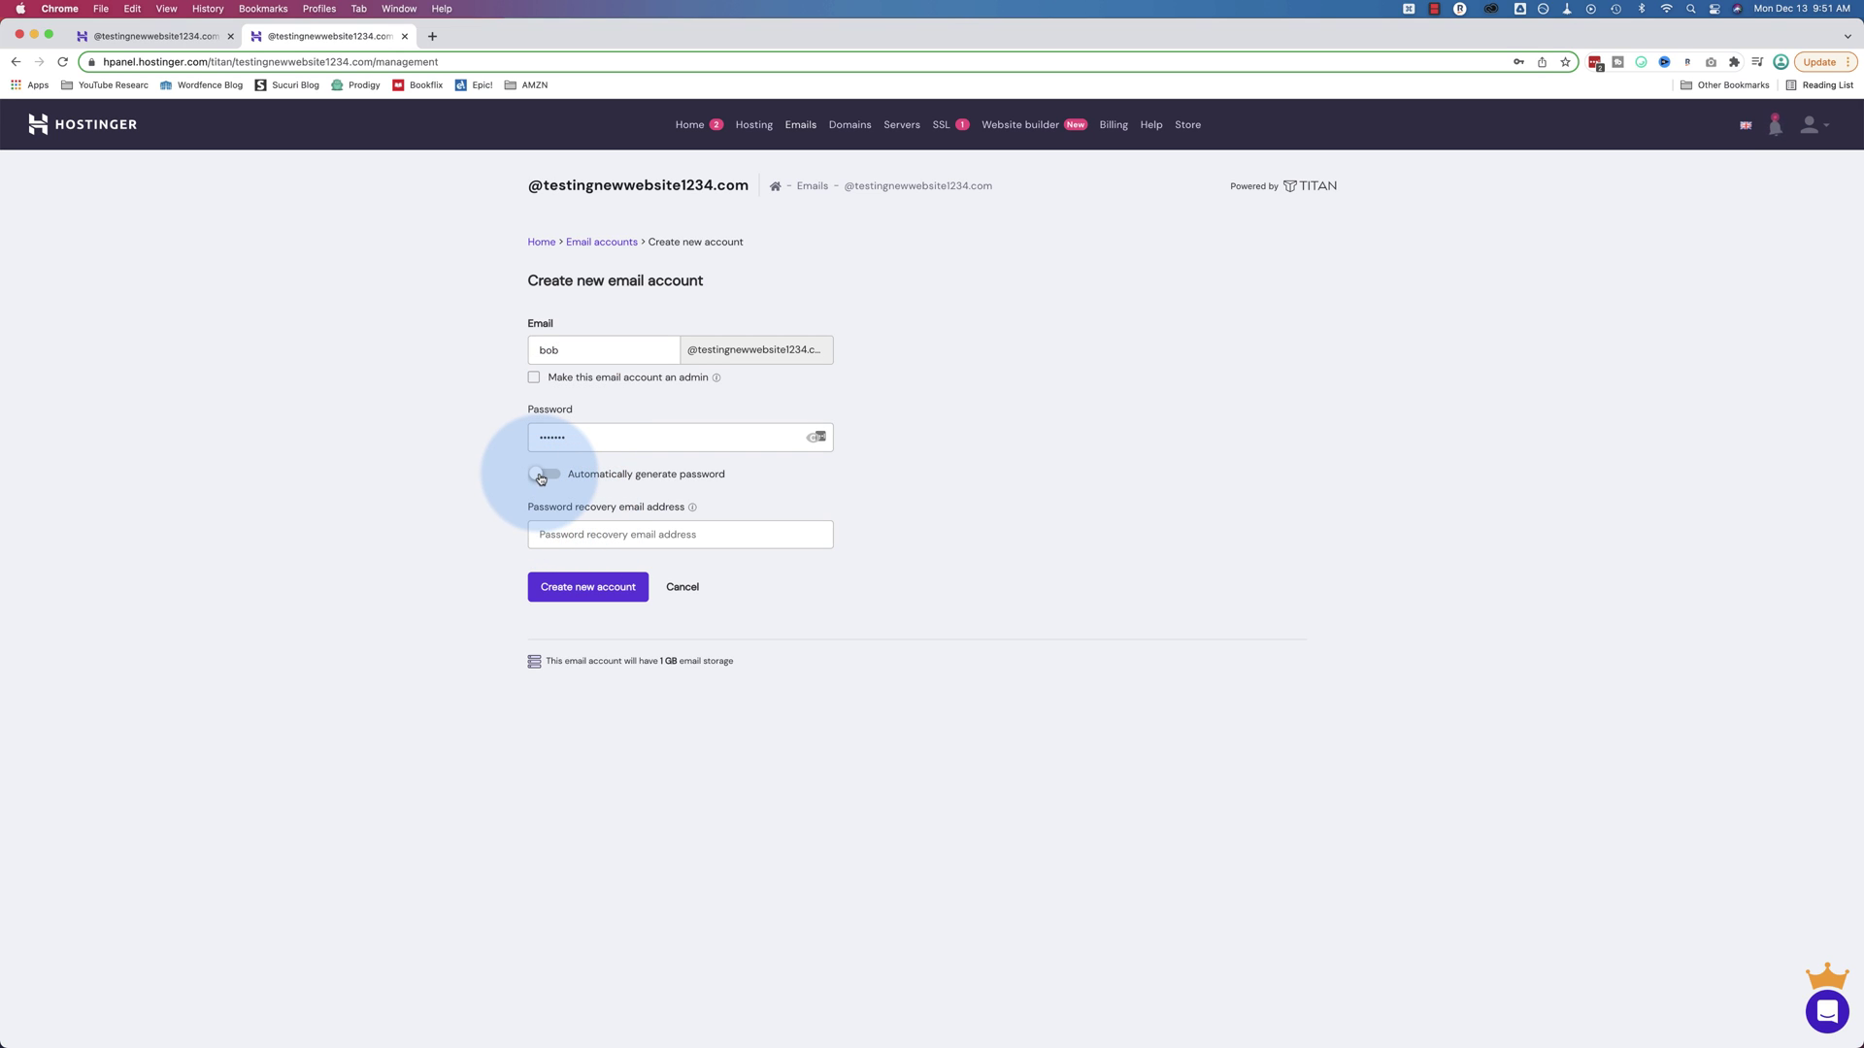
left_click(577, 544)
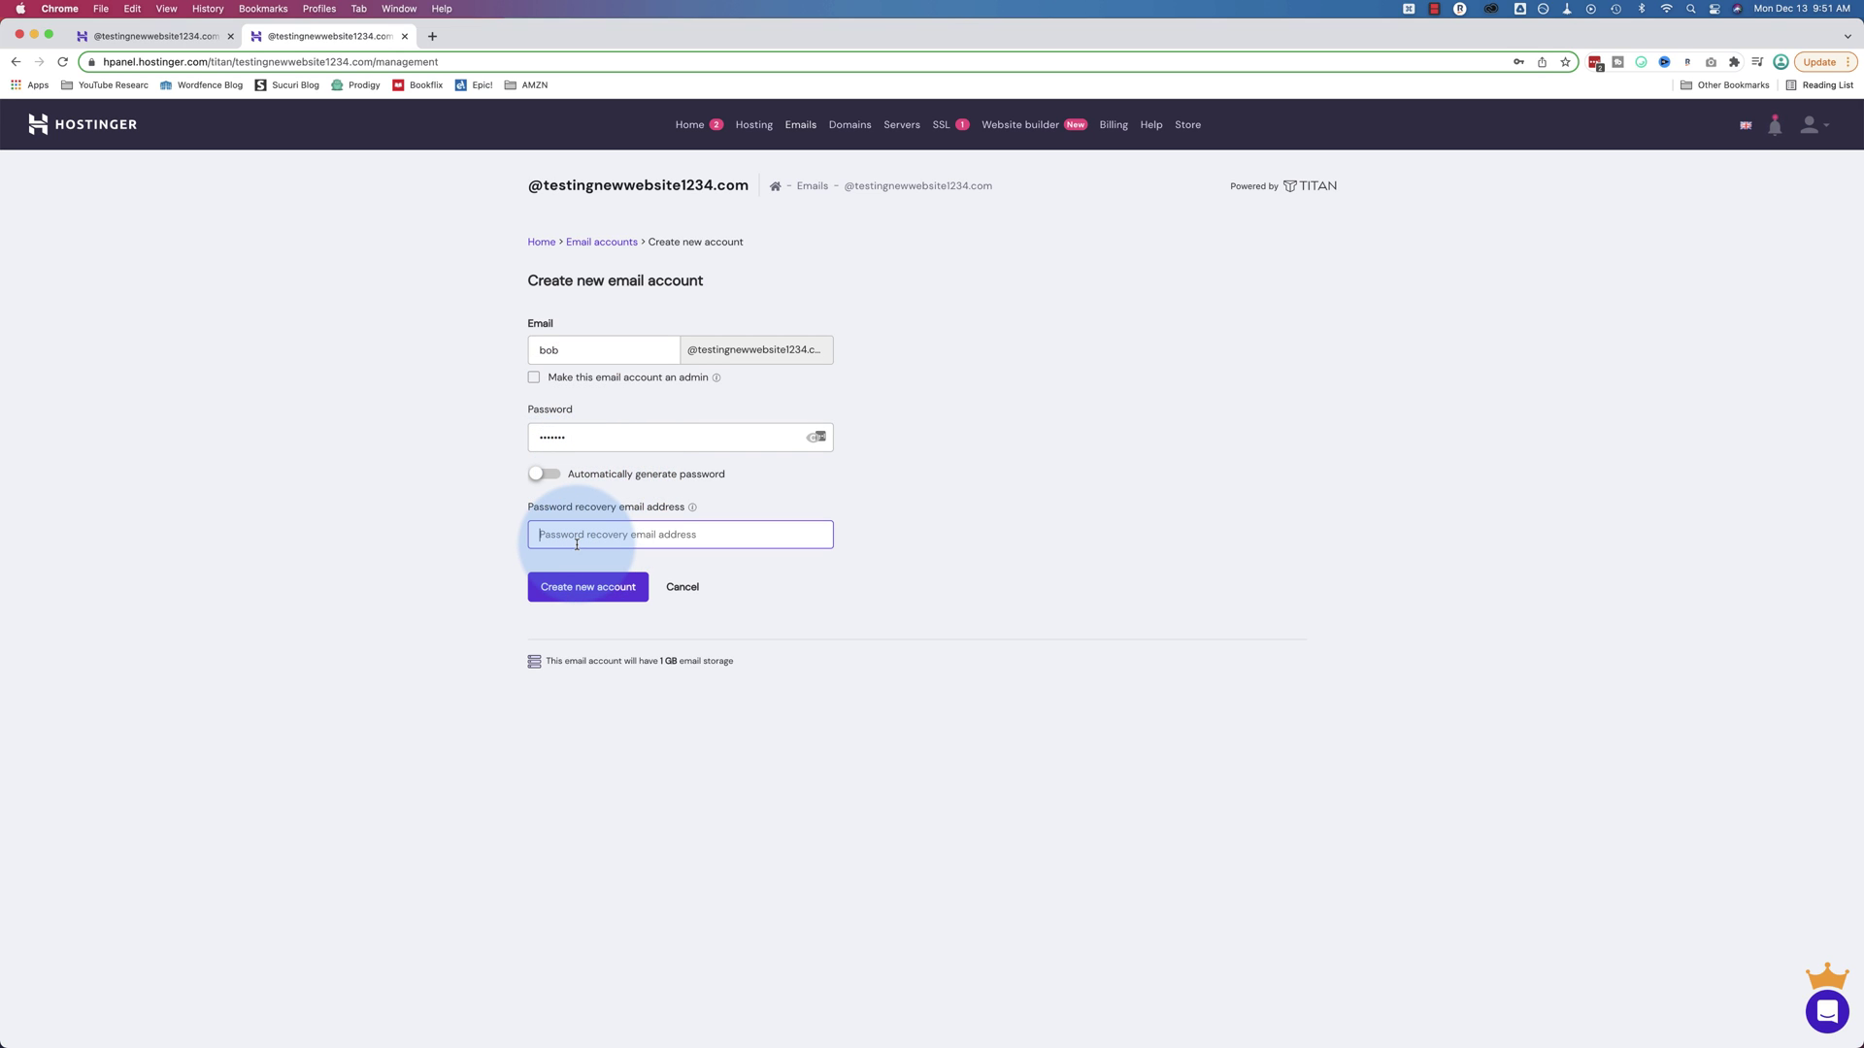
left_click(612, 591)
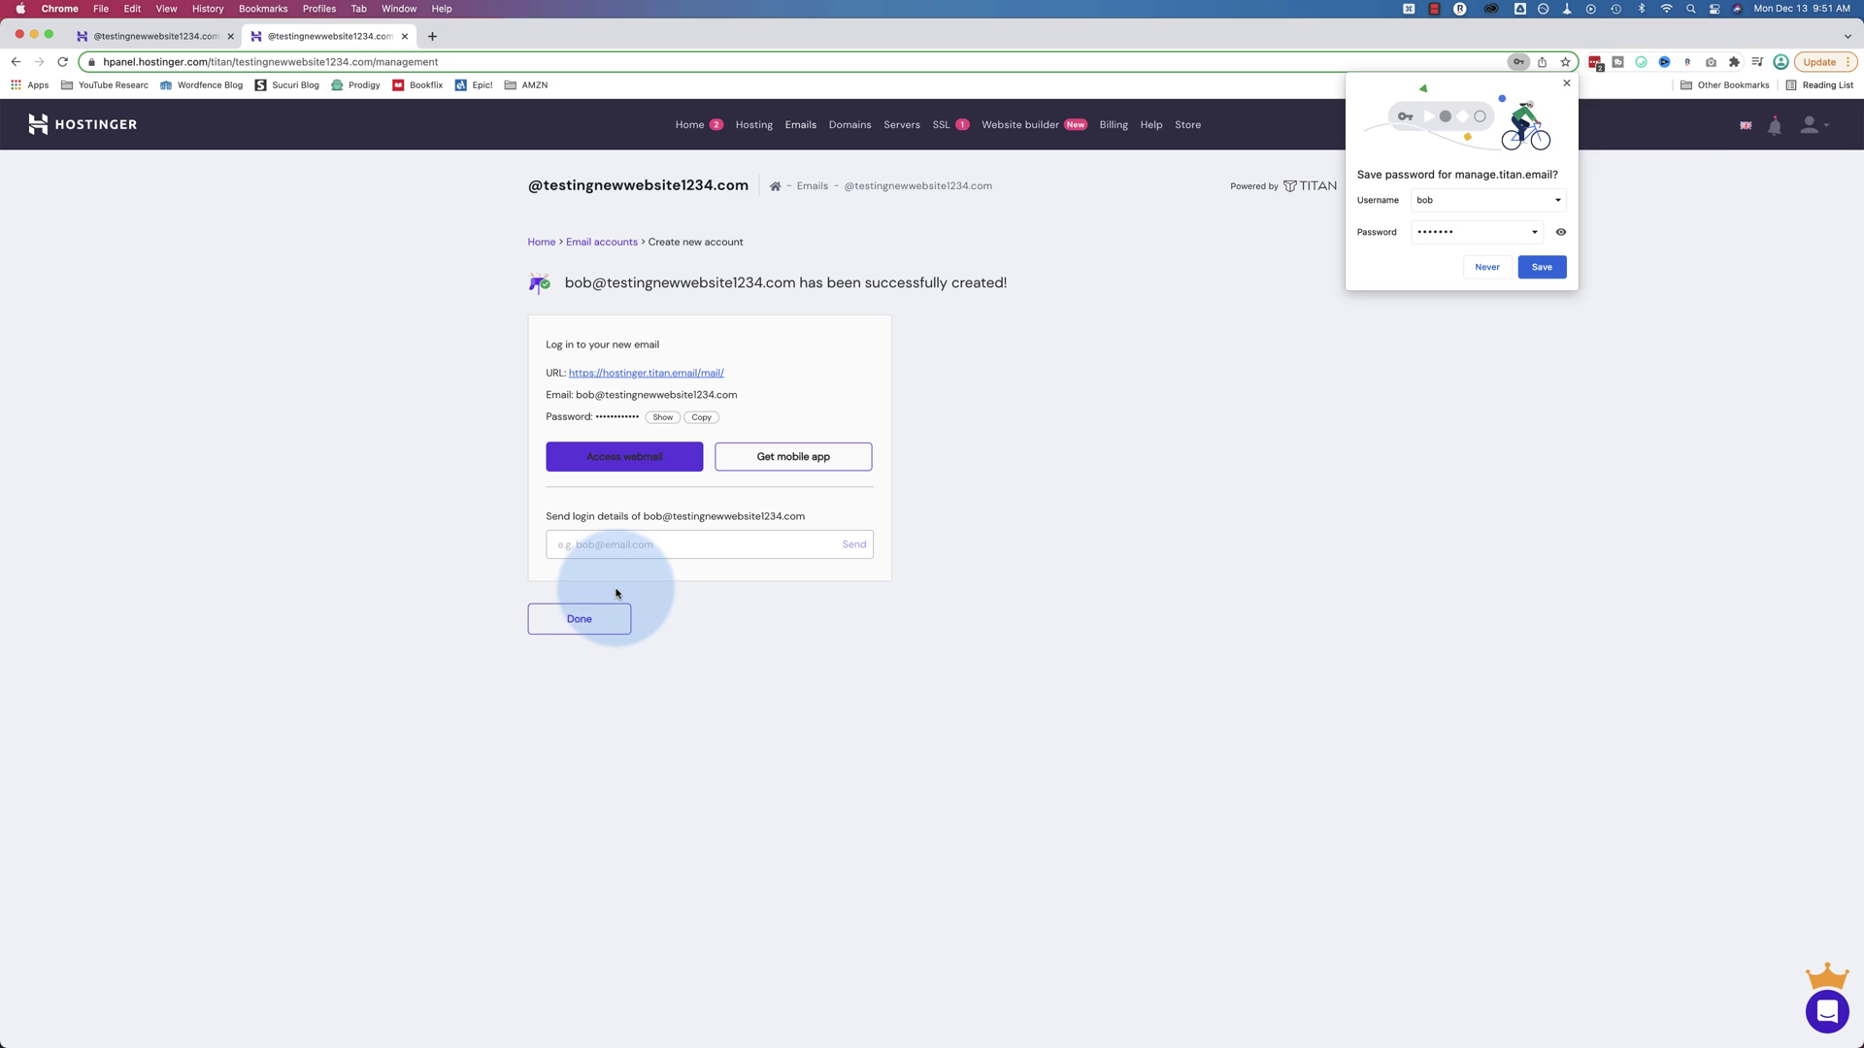
Dismiss the save-password prompt and open the webmail login link in a new tab
left_click(1726, 291)
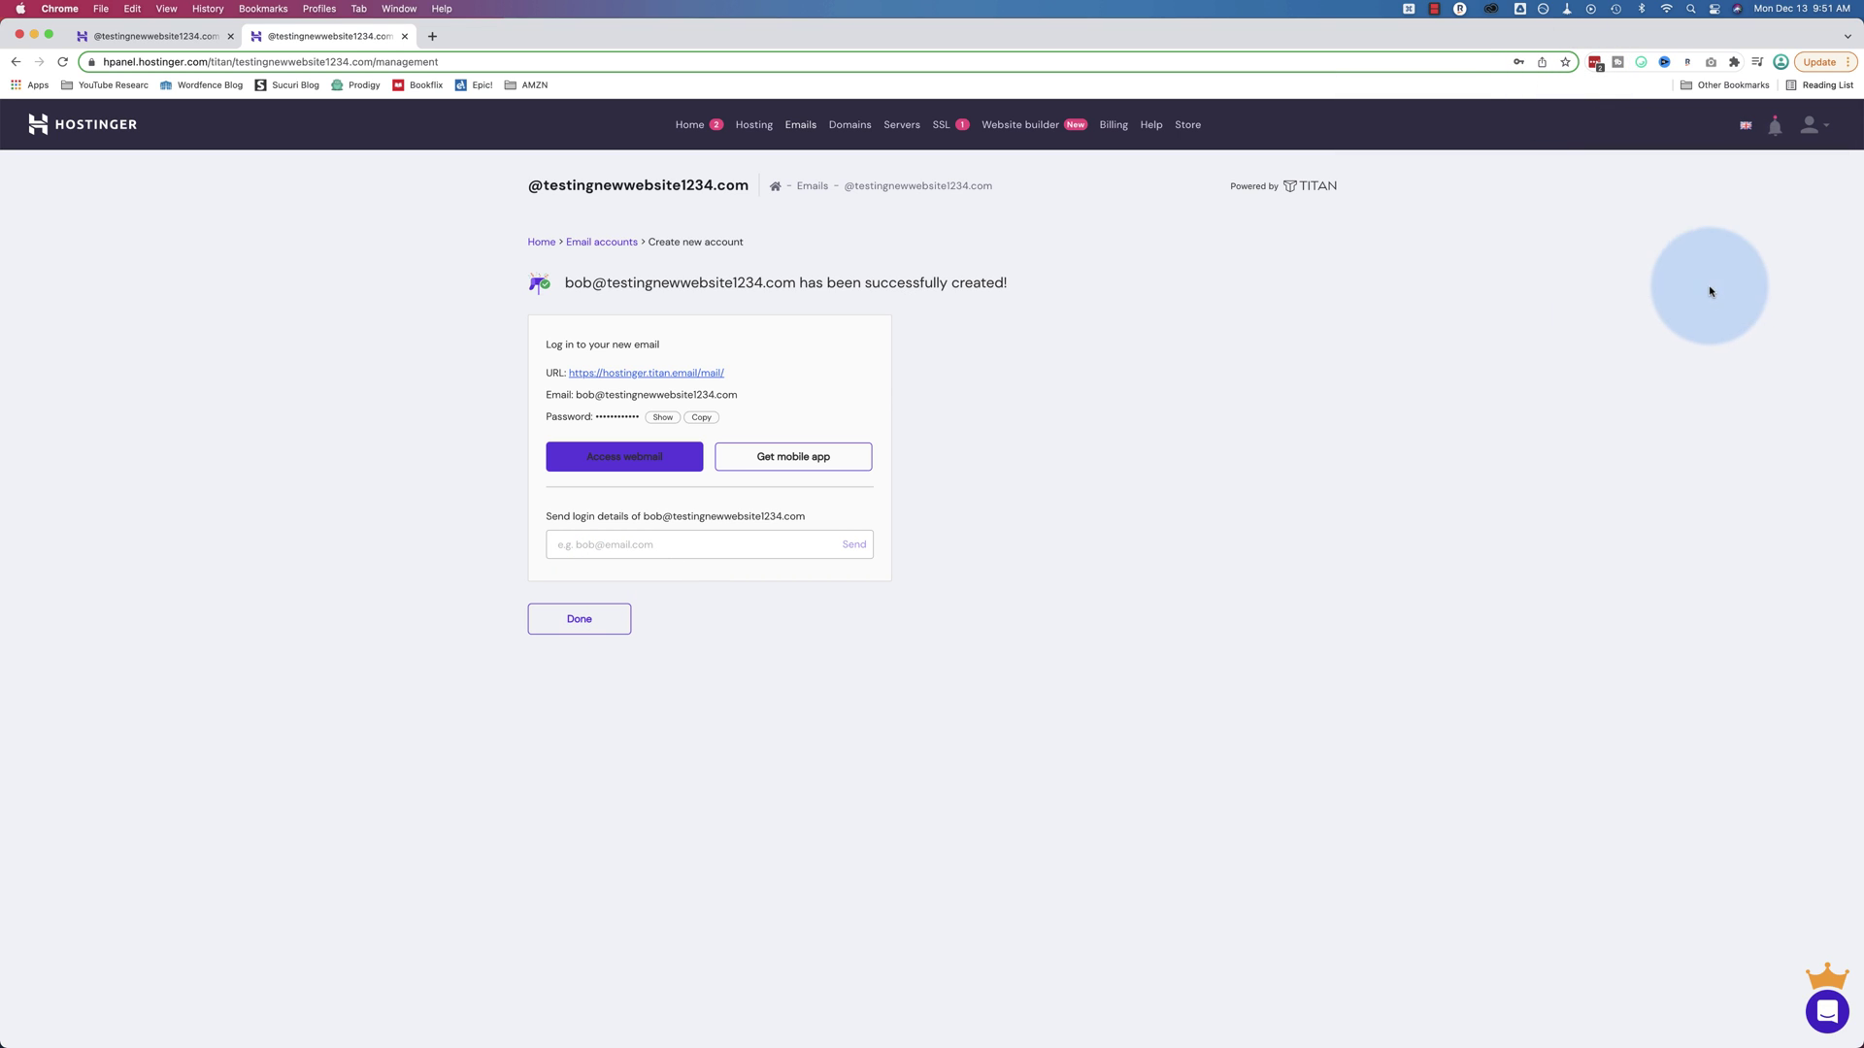
left_click_drag(567, 282, 796, 282)
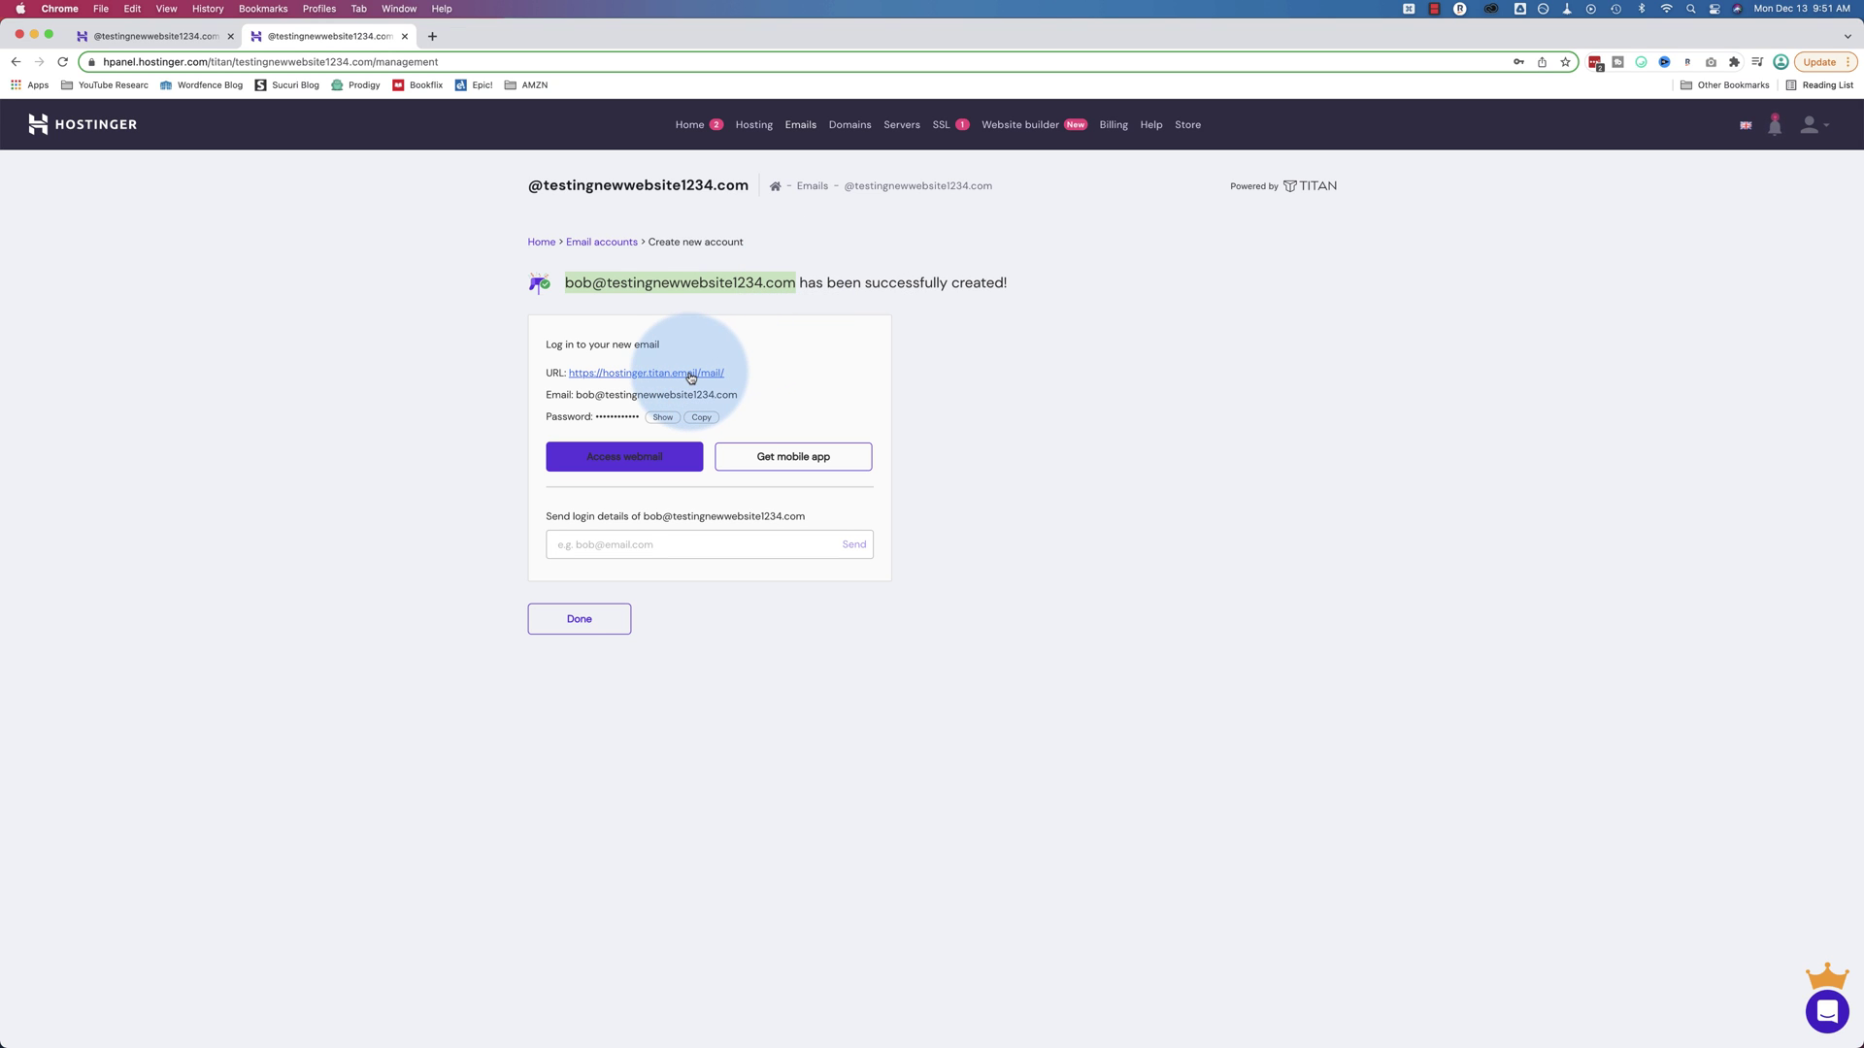
left_click(690, 377)
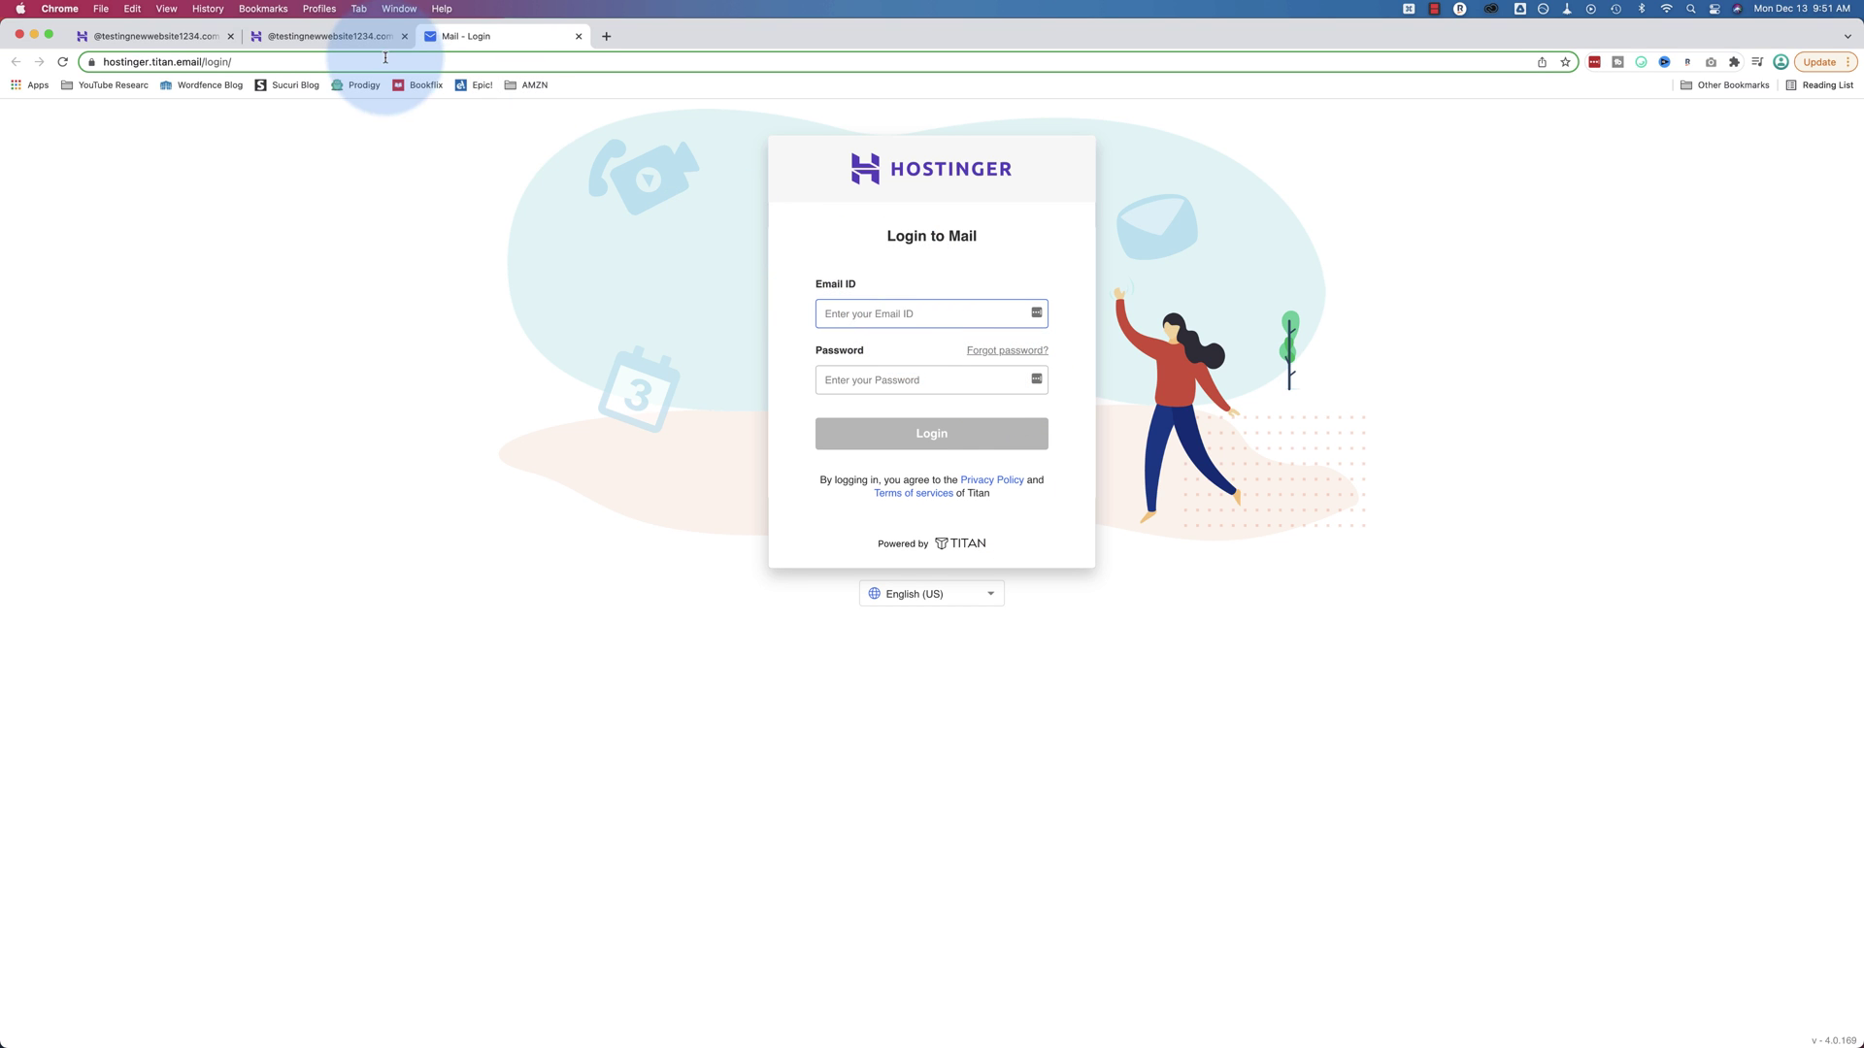
Copy the new account's email address from the hPanel account details
left_click(358, 40)
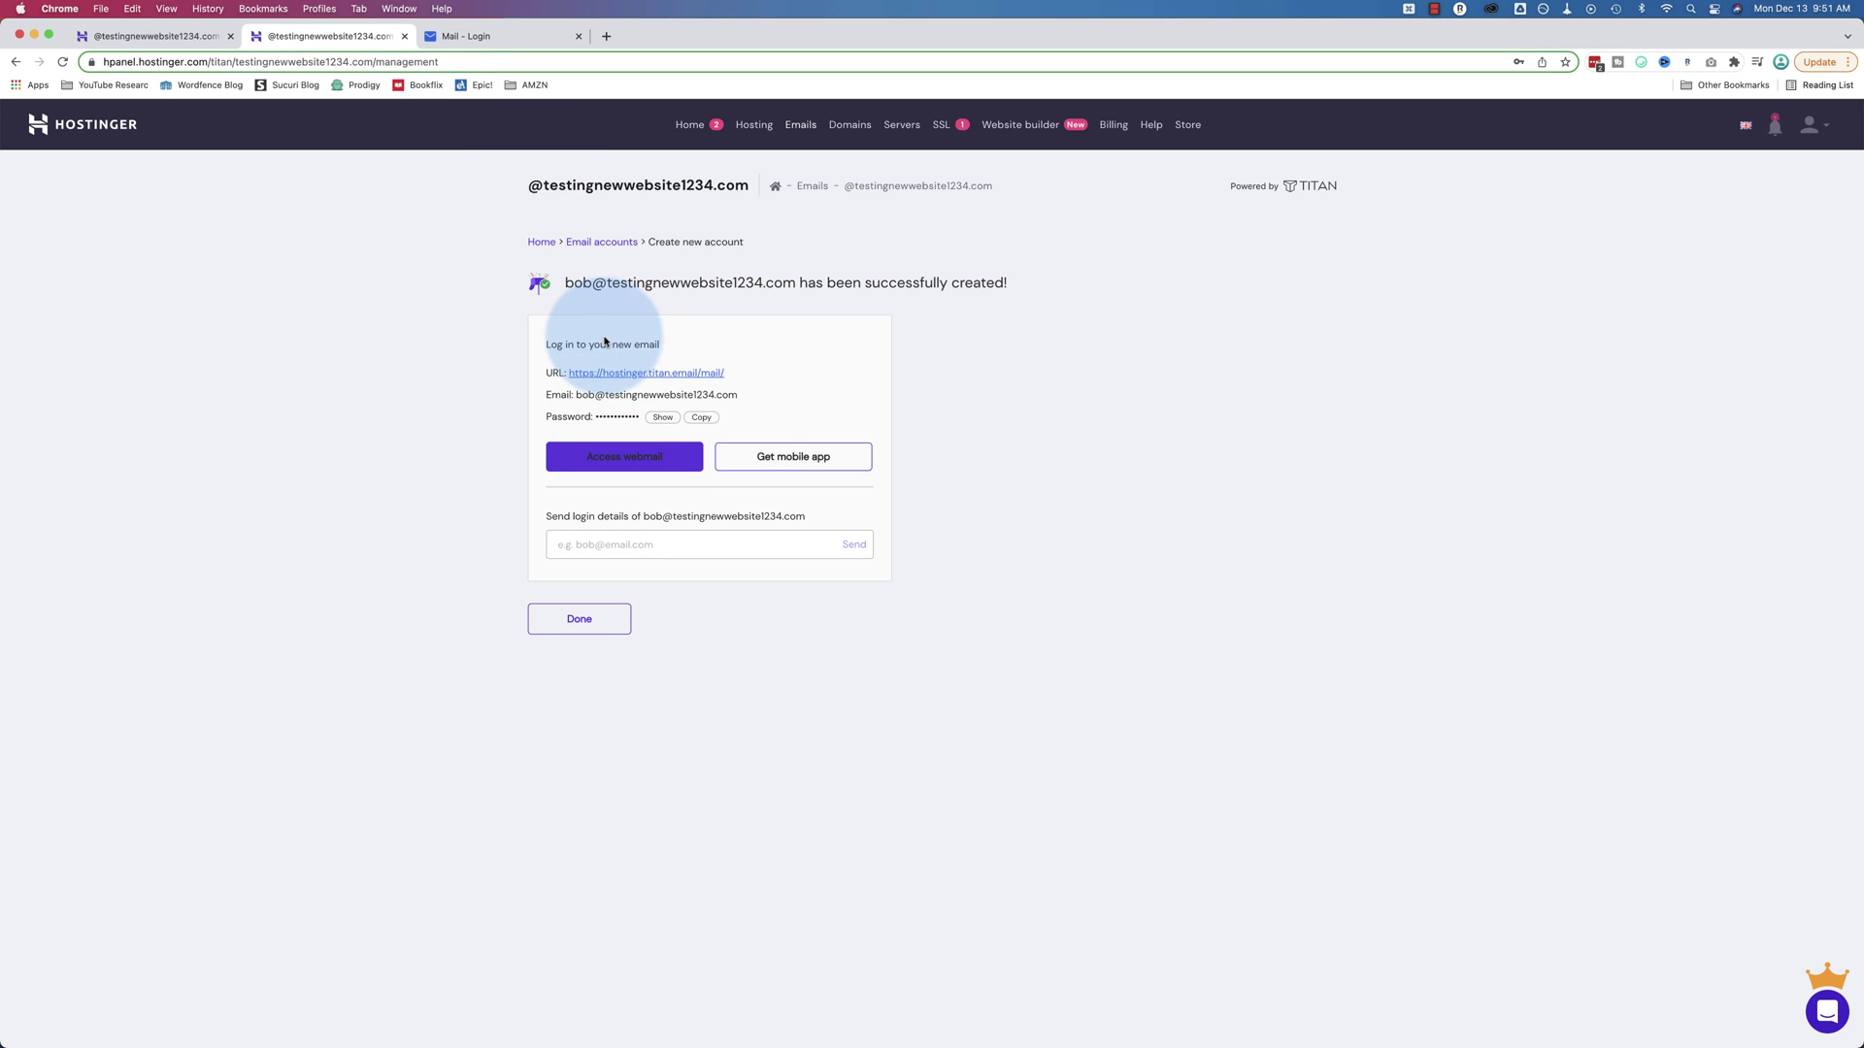
left_click_drag(738, 395, 572, 395)
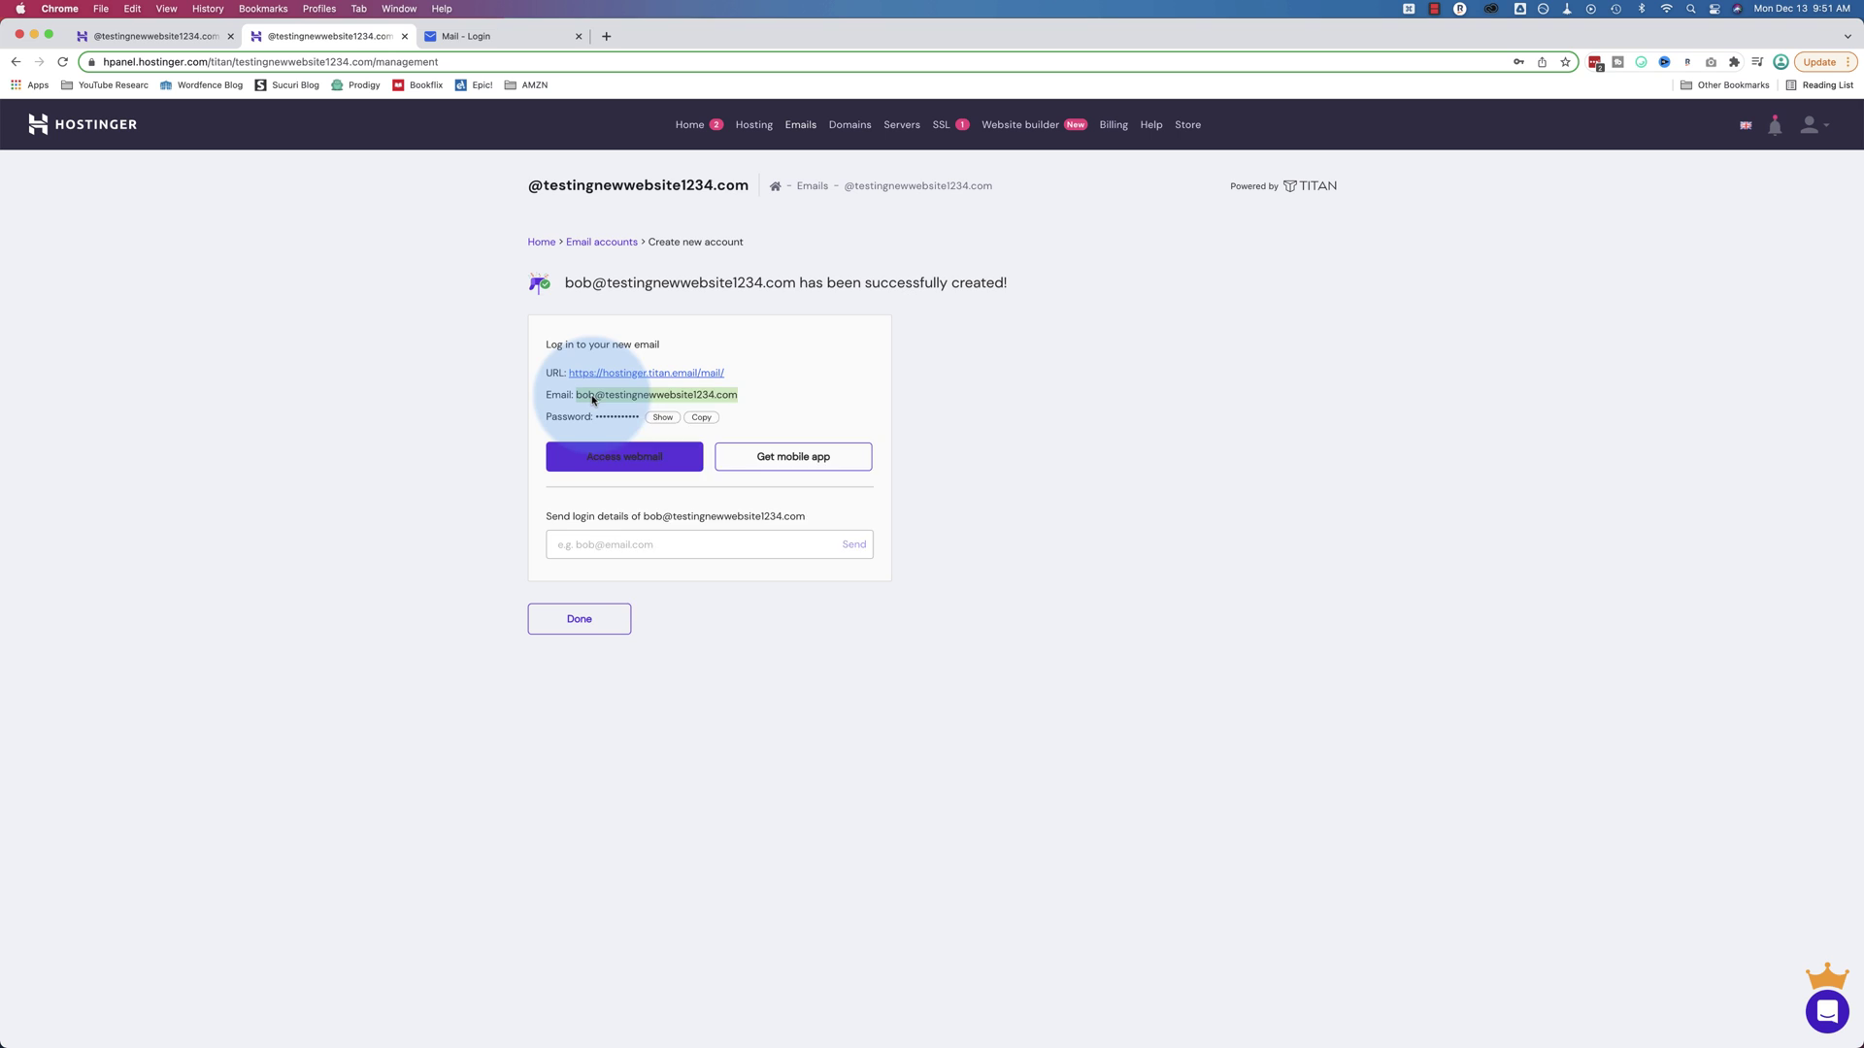
right_click(595, 396)
left_click(614, 428)
Log in to webmail with the pasted address and the password, then confirm the recovery email
left_click(467, 35)
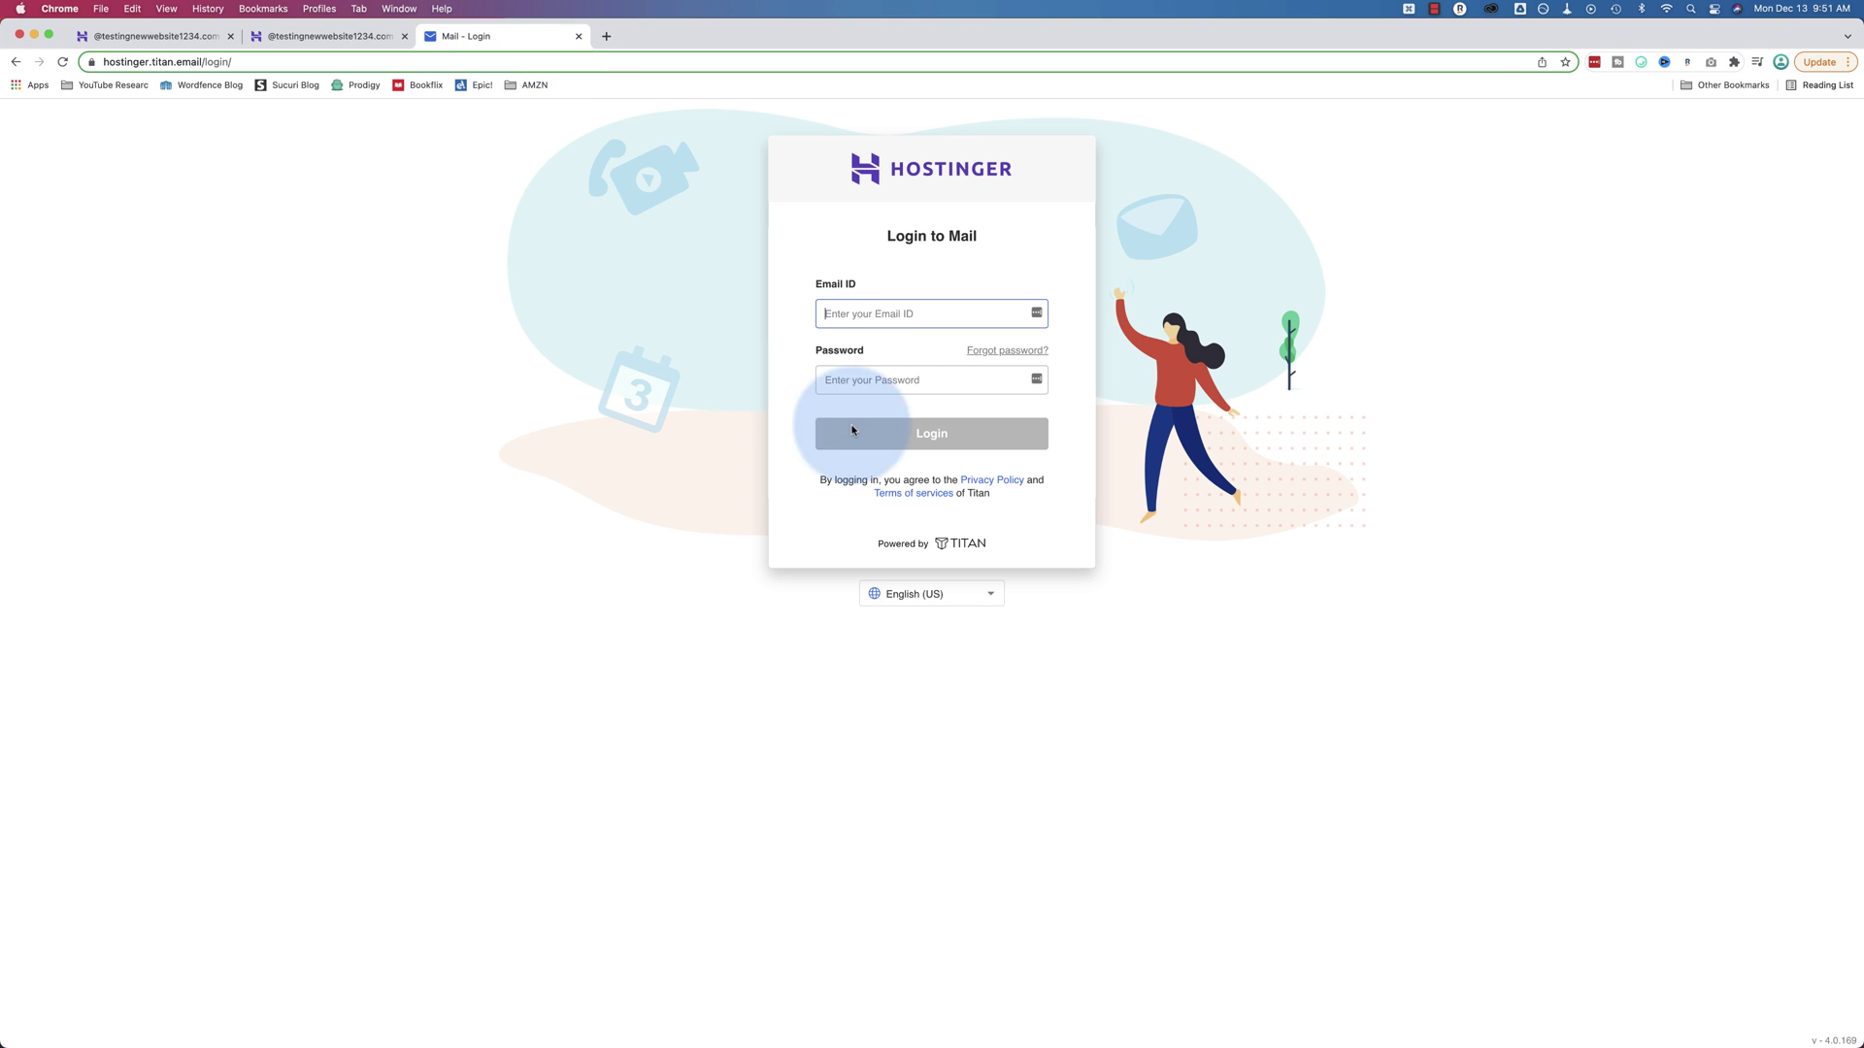
left_click(886, 315)
key("cmd+v")
key("Tab")
key("Tab")
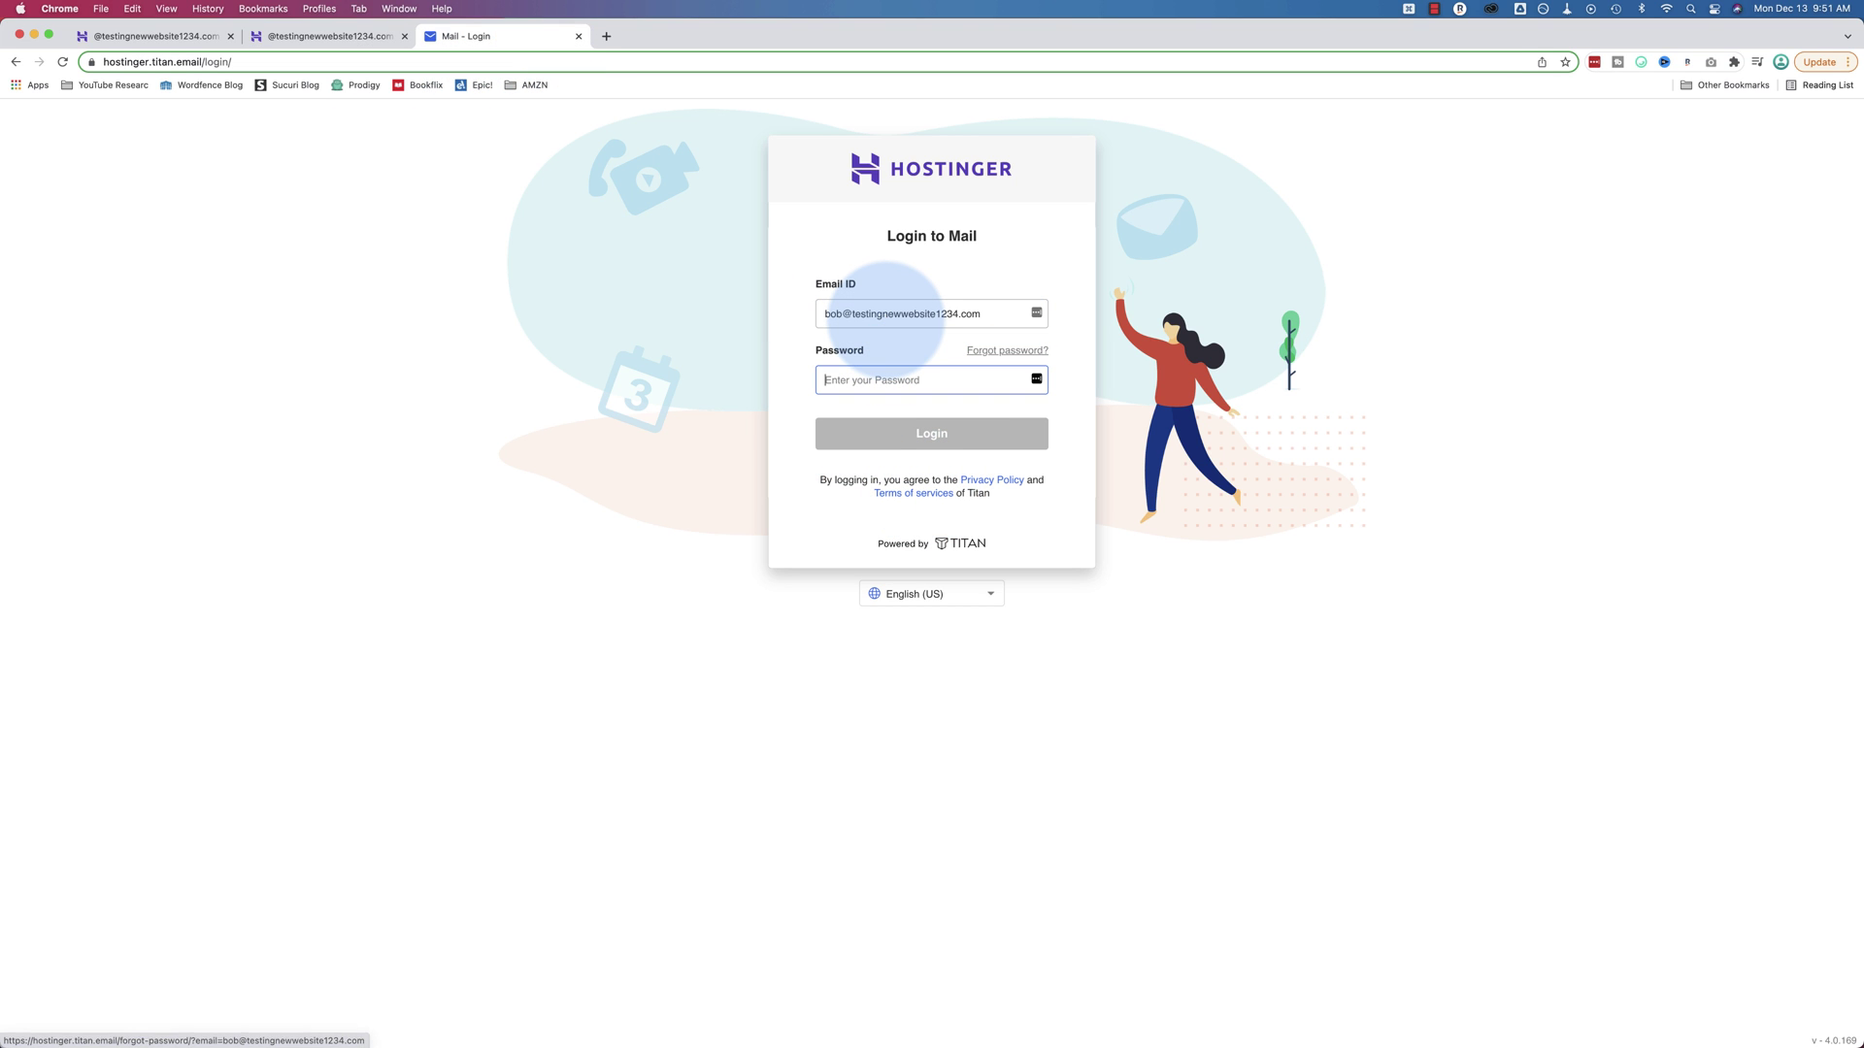
type("••••••")
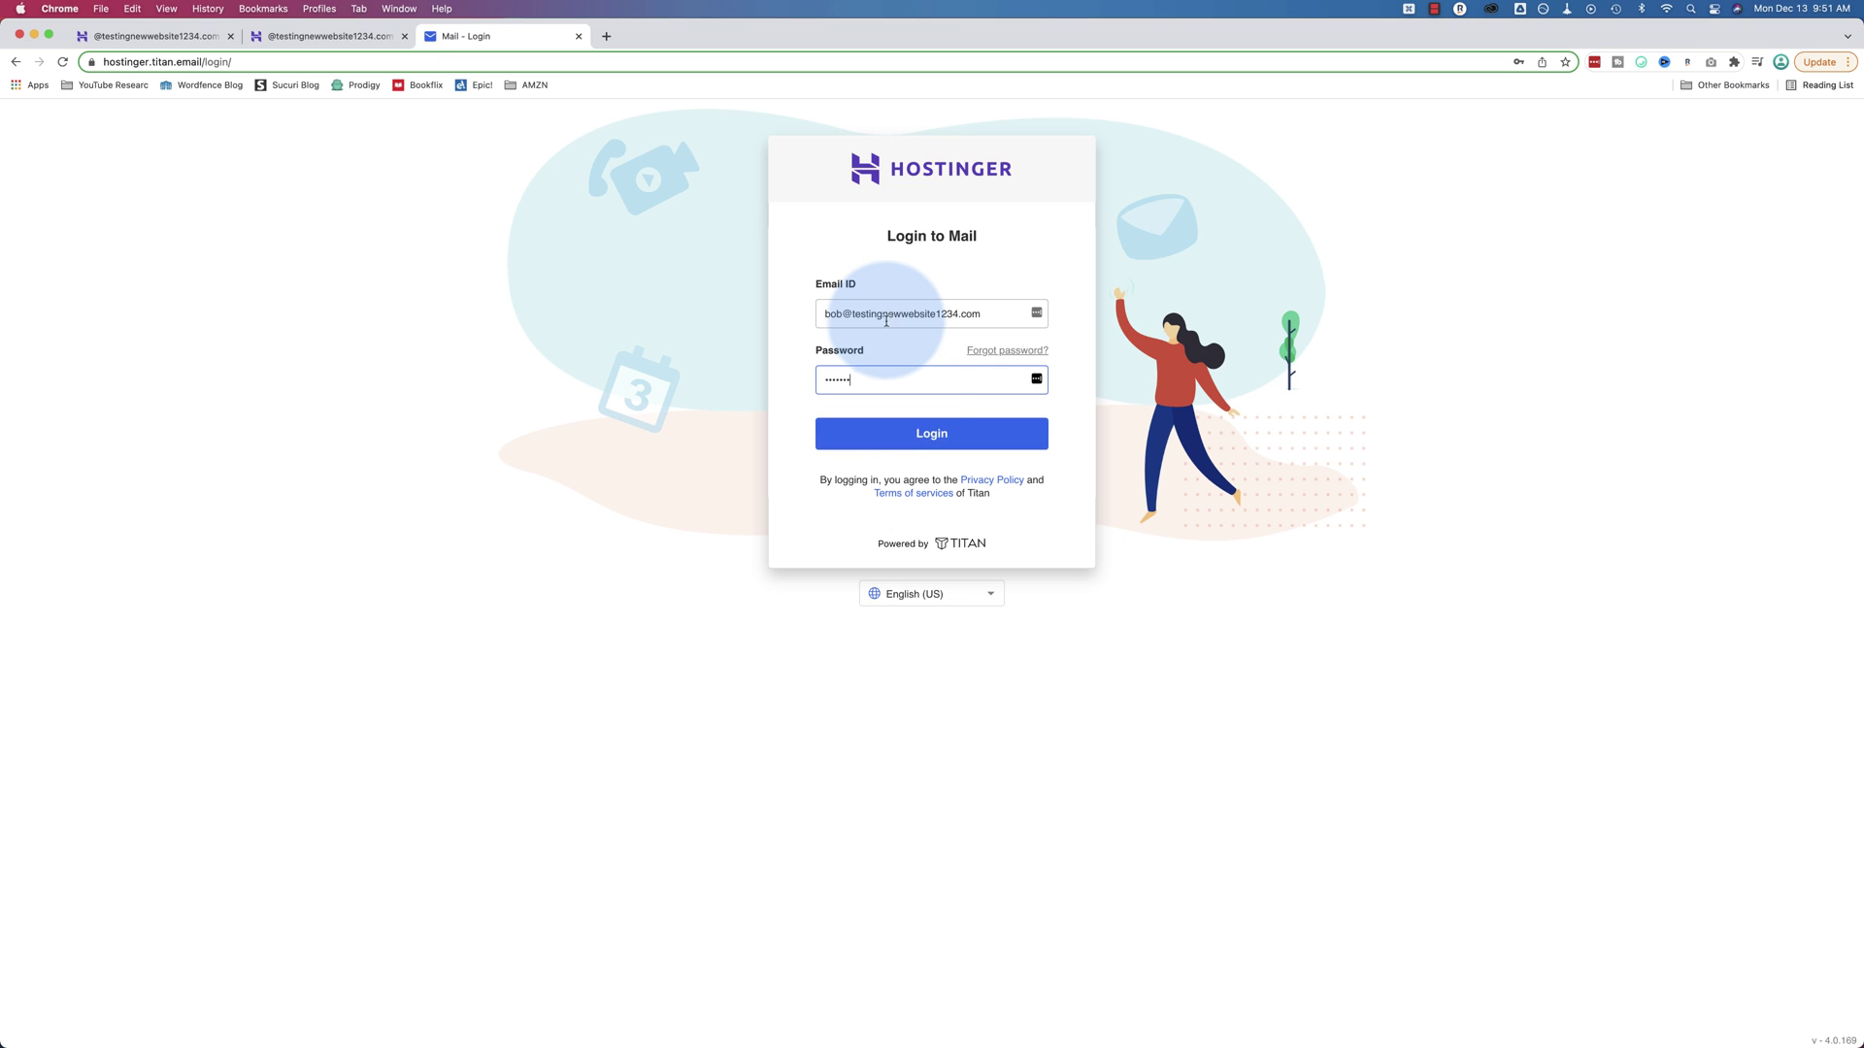
left_click(913, 433)
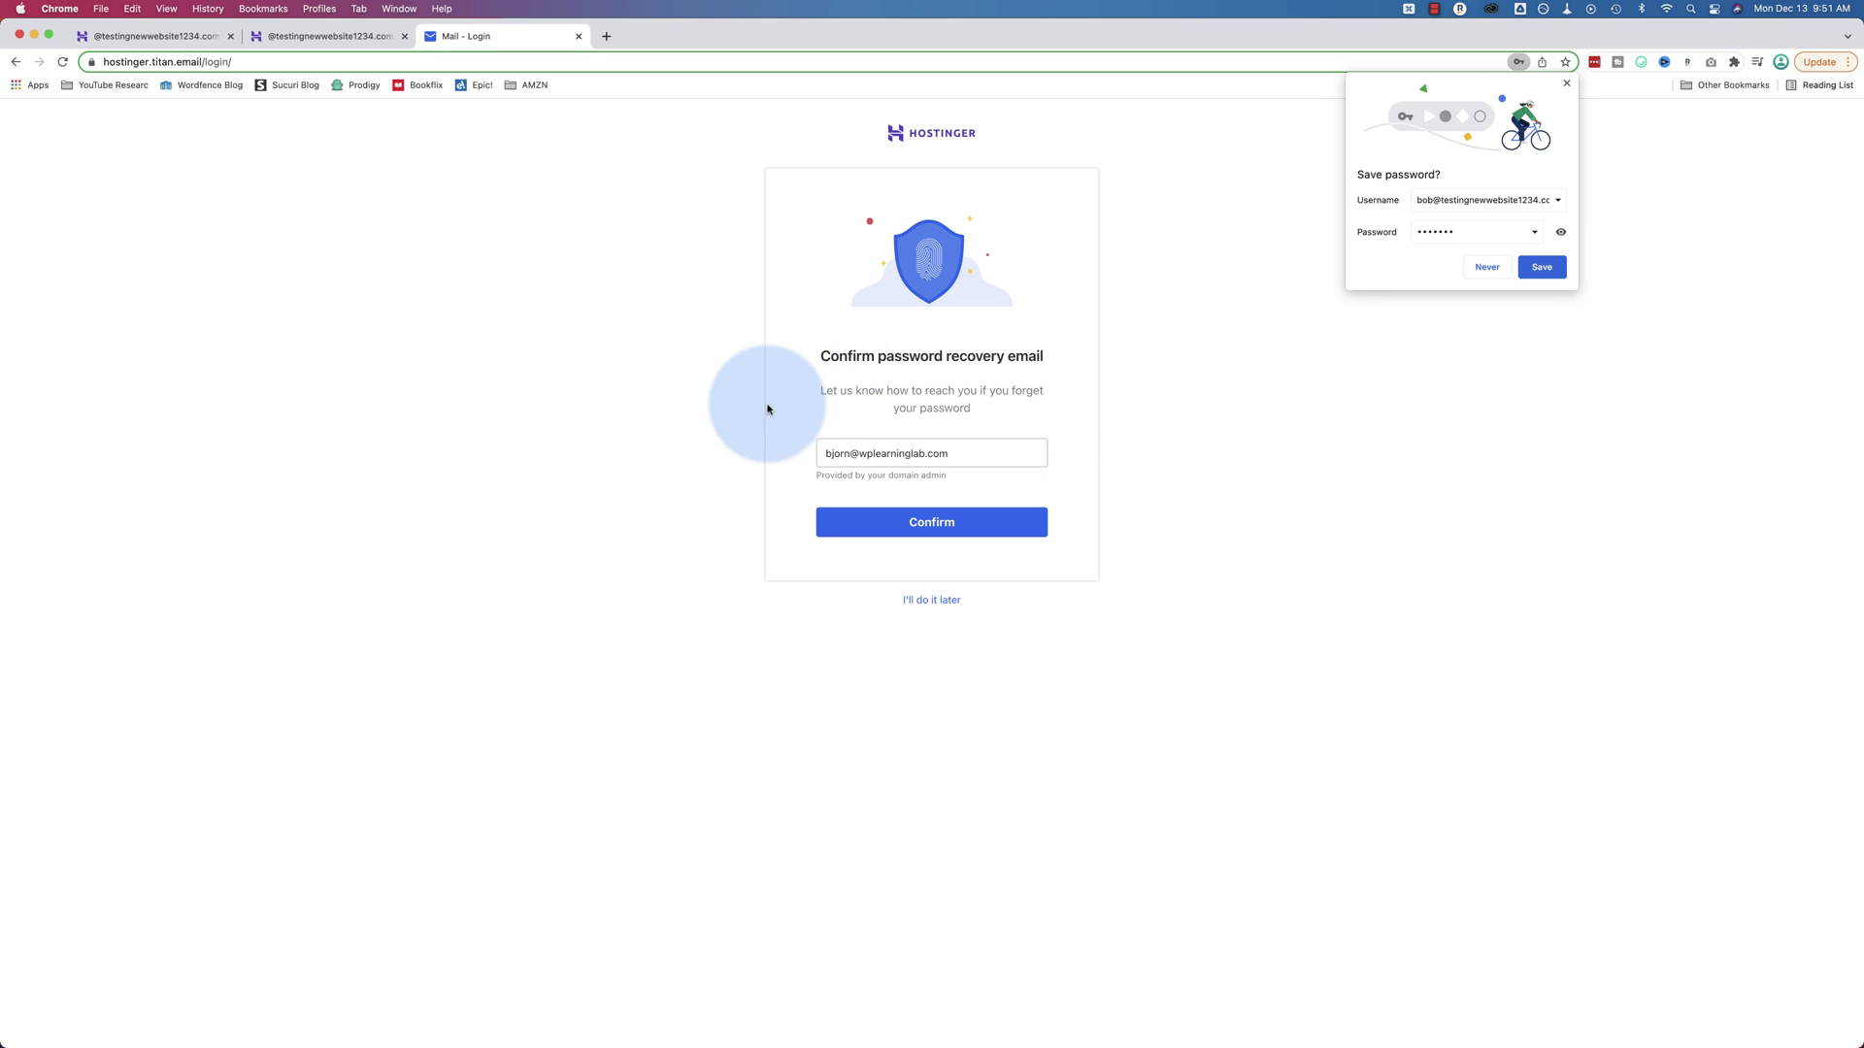
left_click(1723, 208)
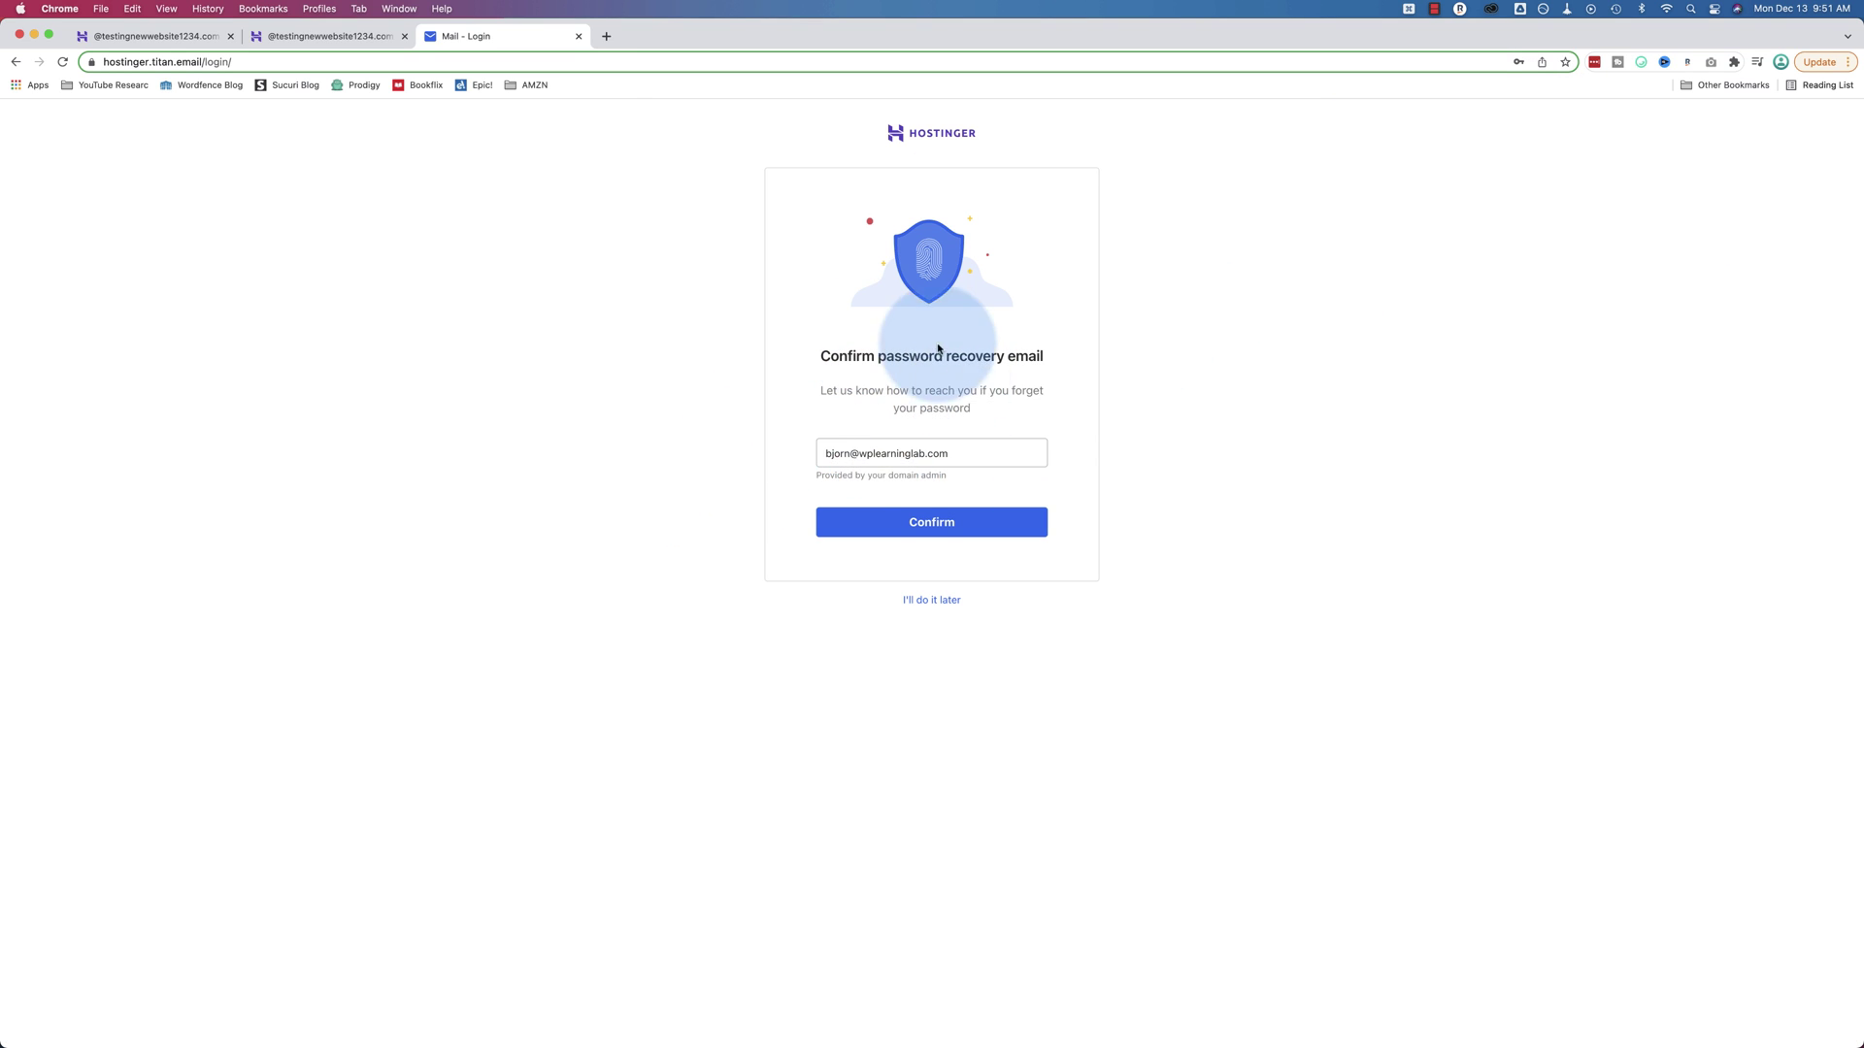
left_click(928, 530)
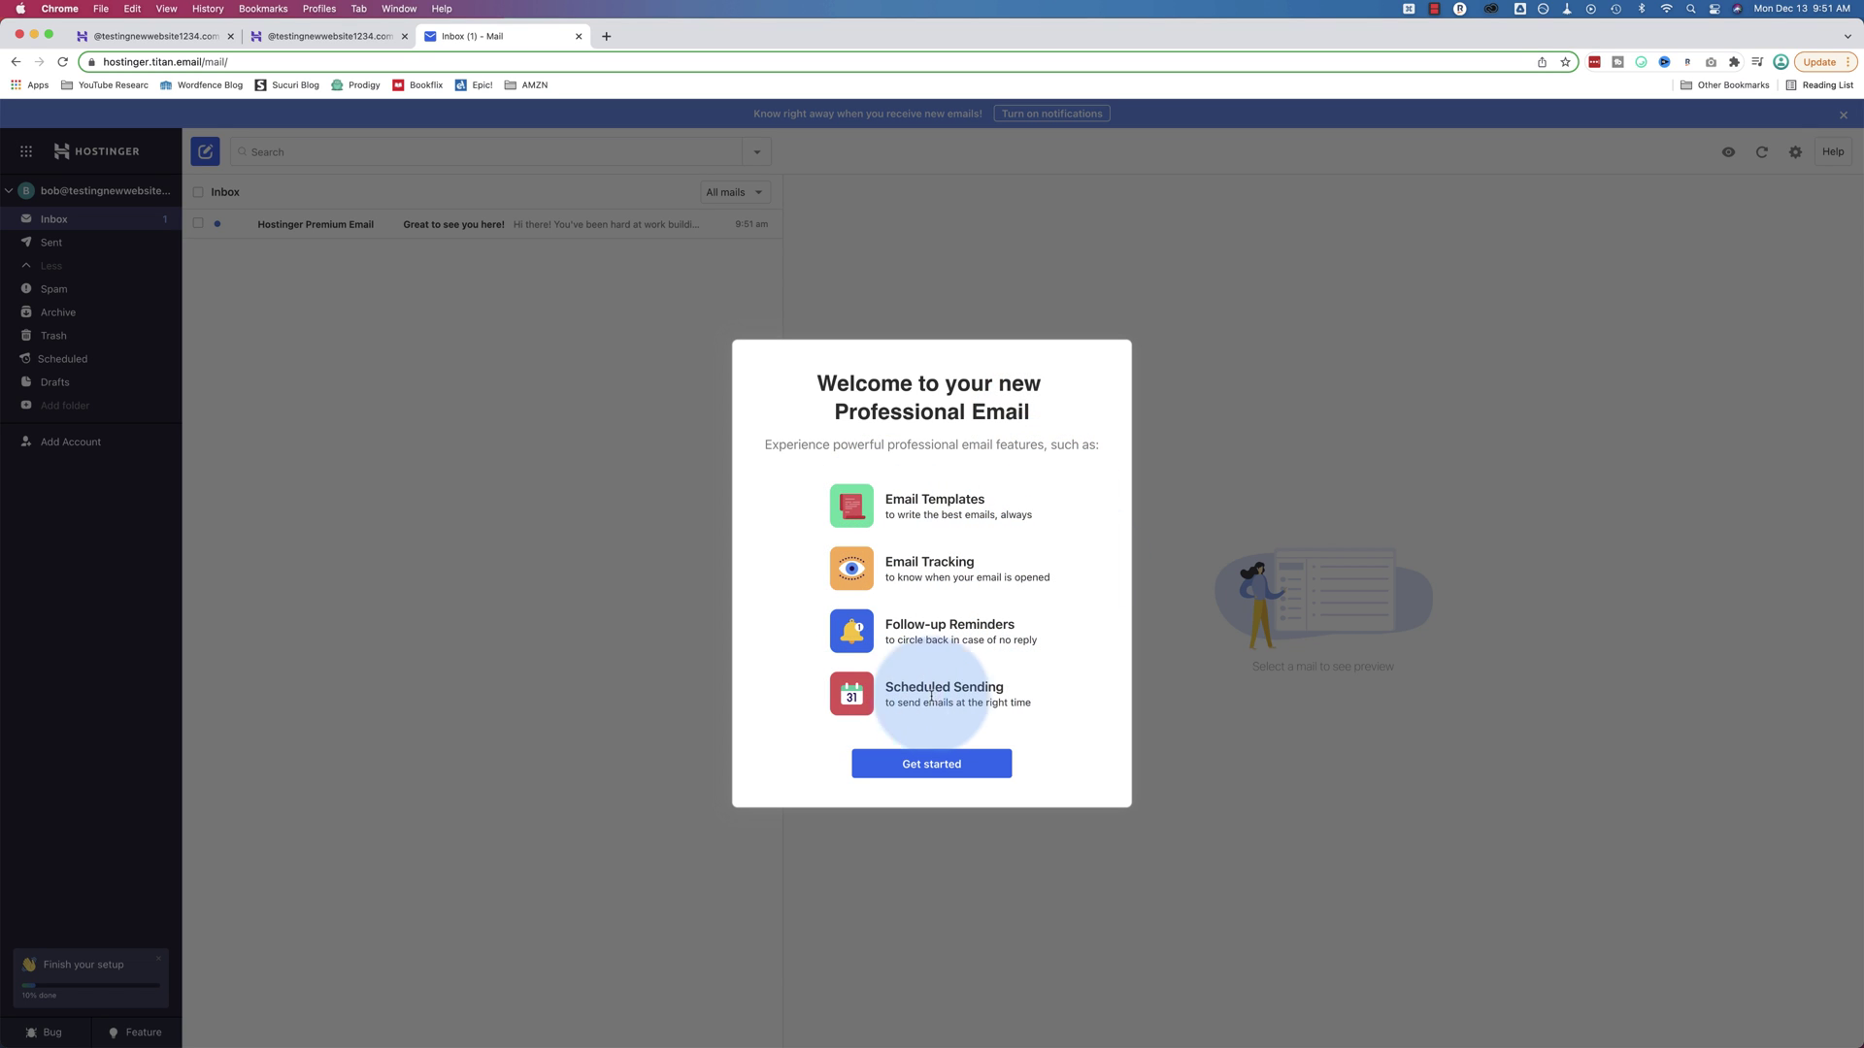
Skip the welcome tour, set the account's display name, and start a new signature
left_click_drag(1037, 643, 948, 587)
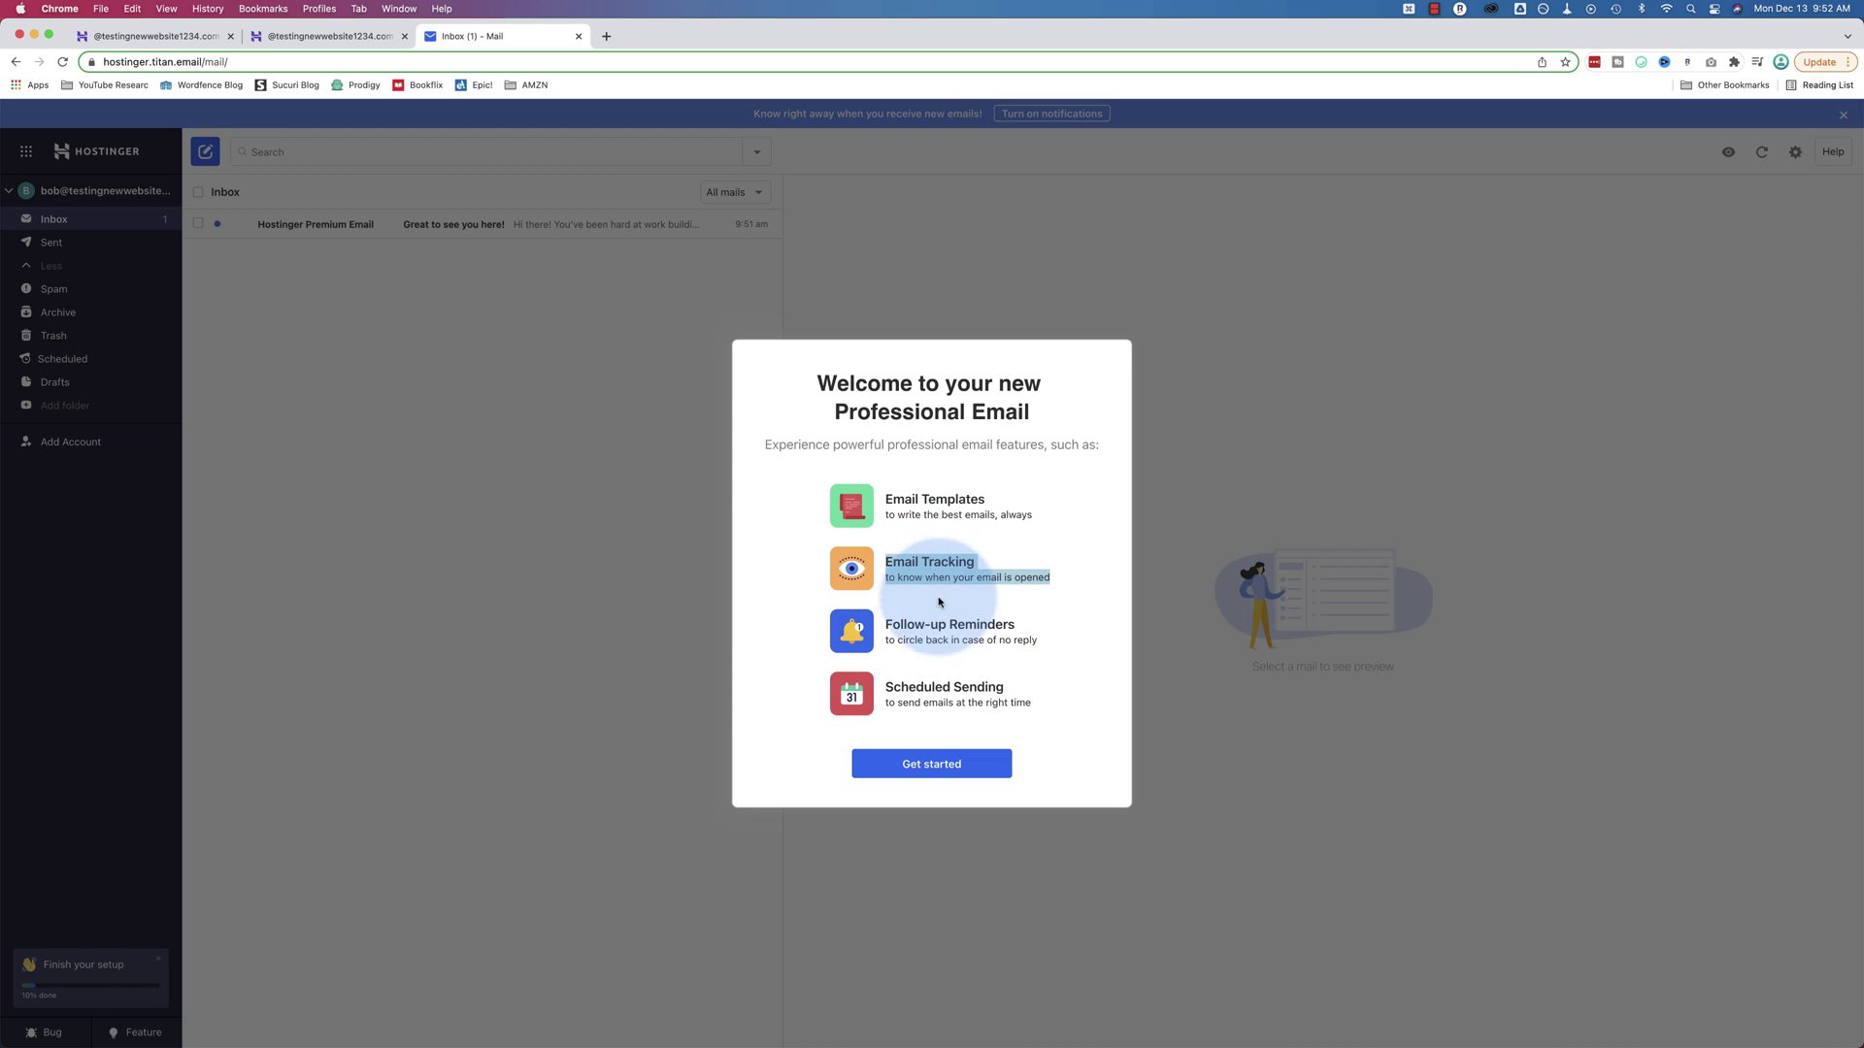
left_click(938, 764)
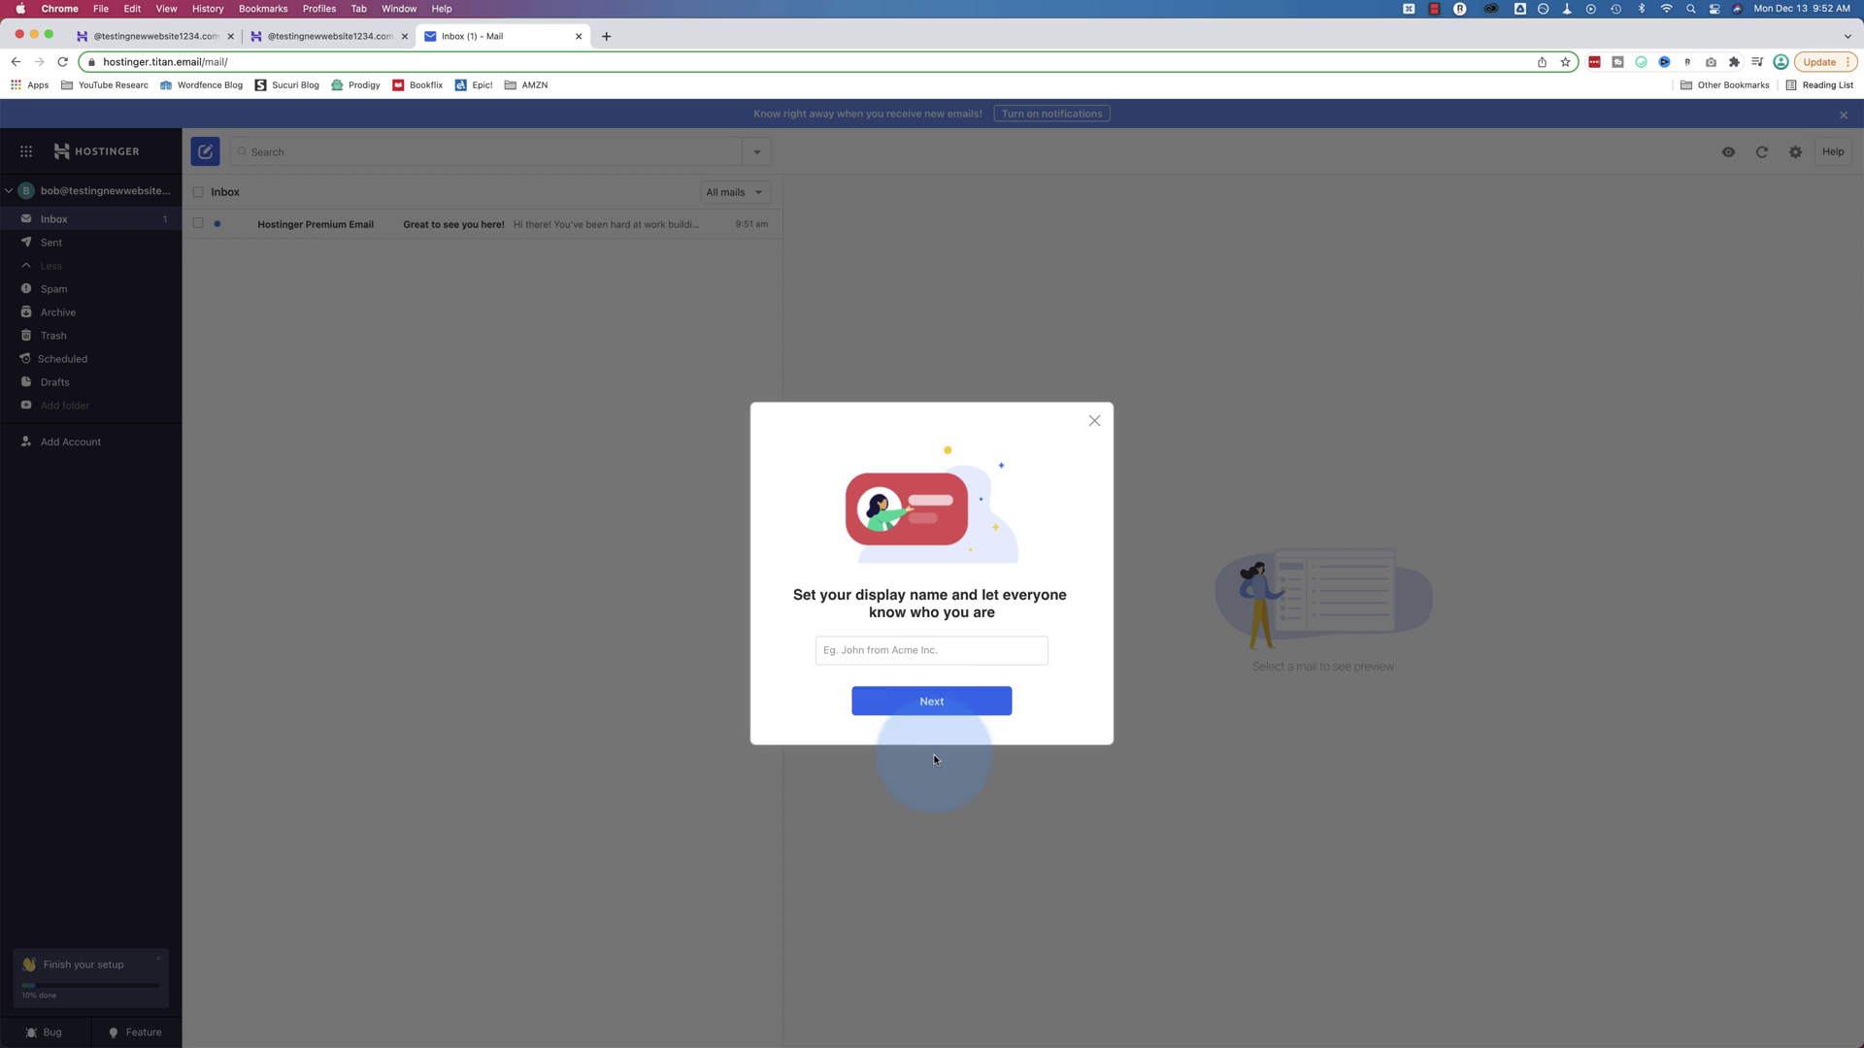
left_click(882, 648)
type("Bob")
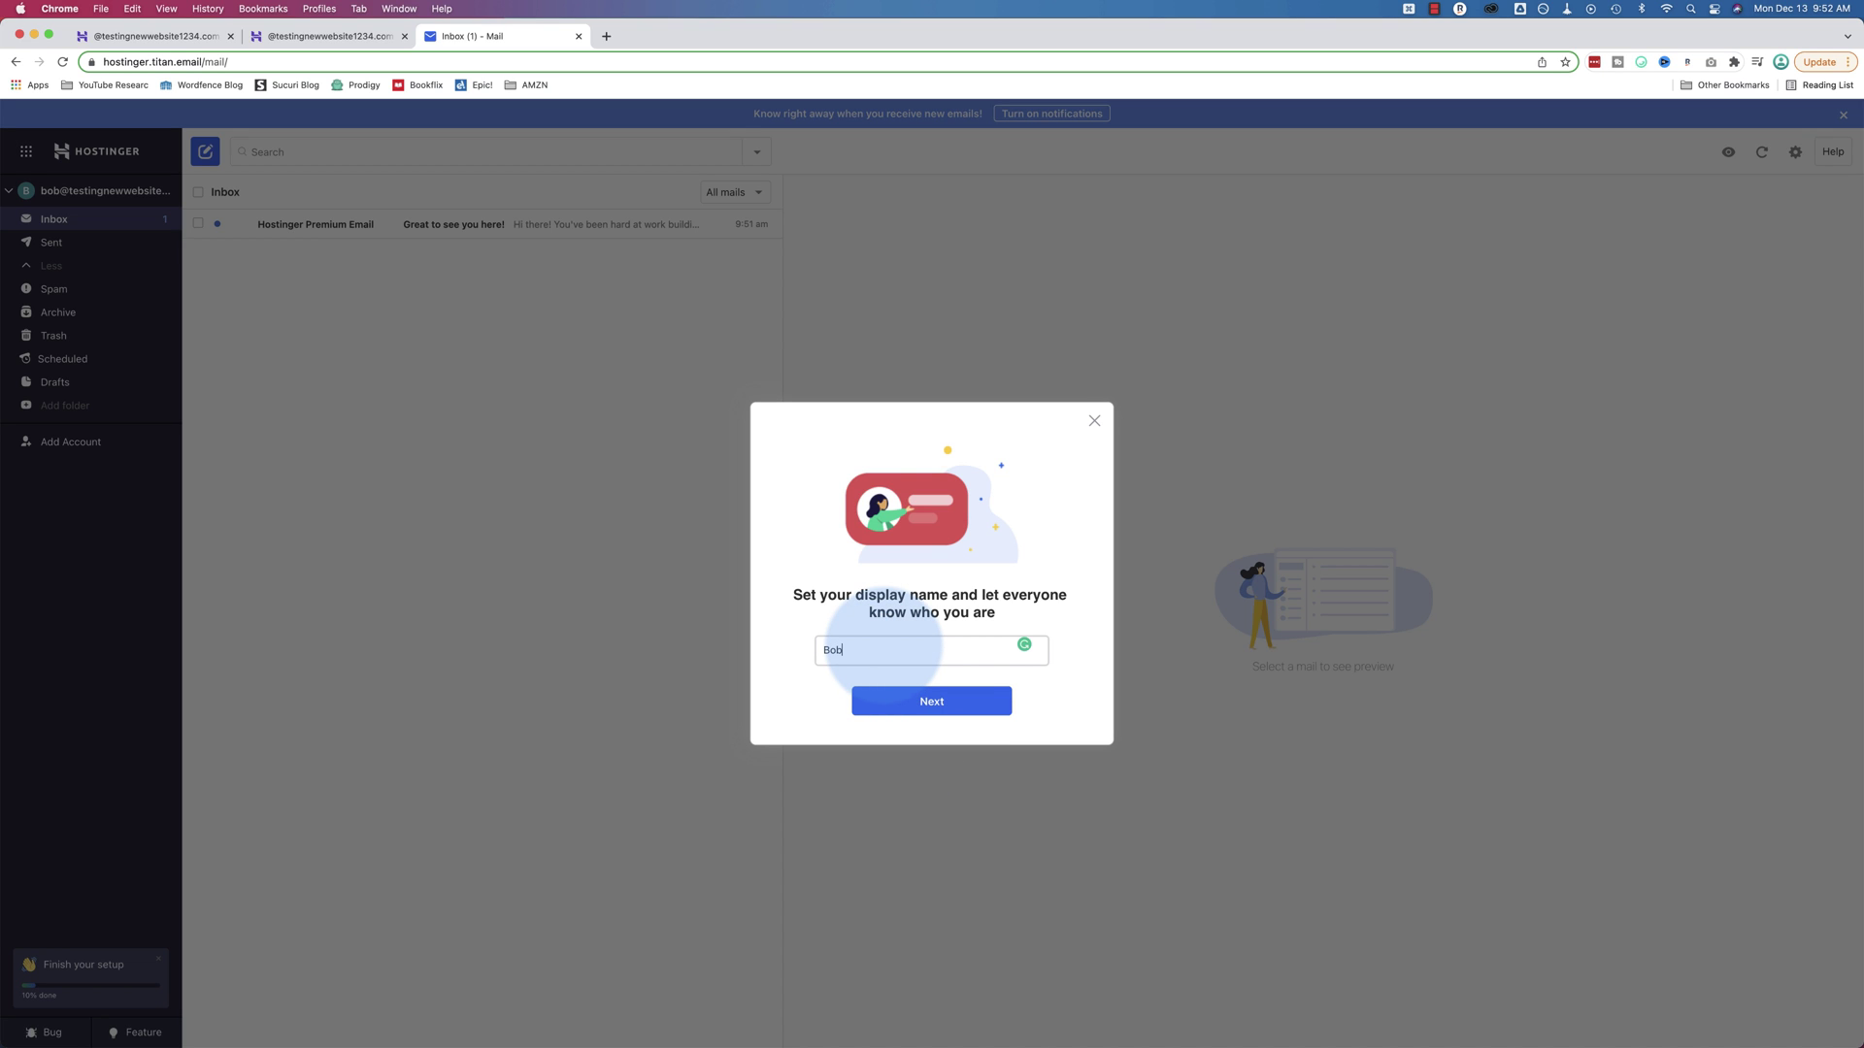
left_click(931, 701)
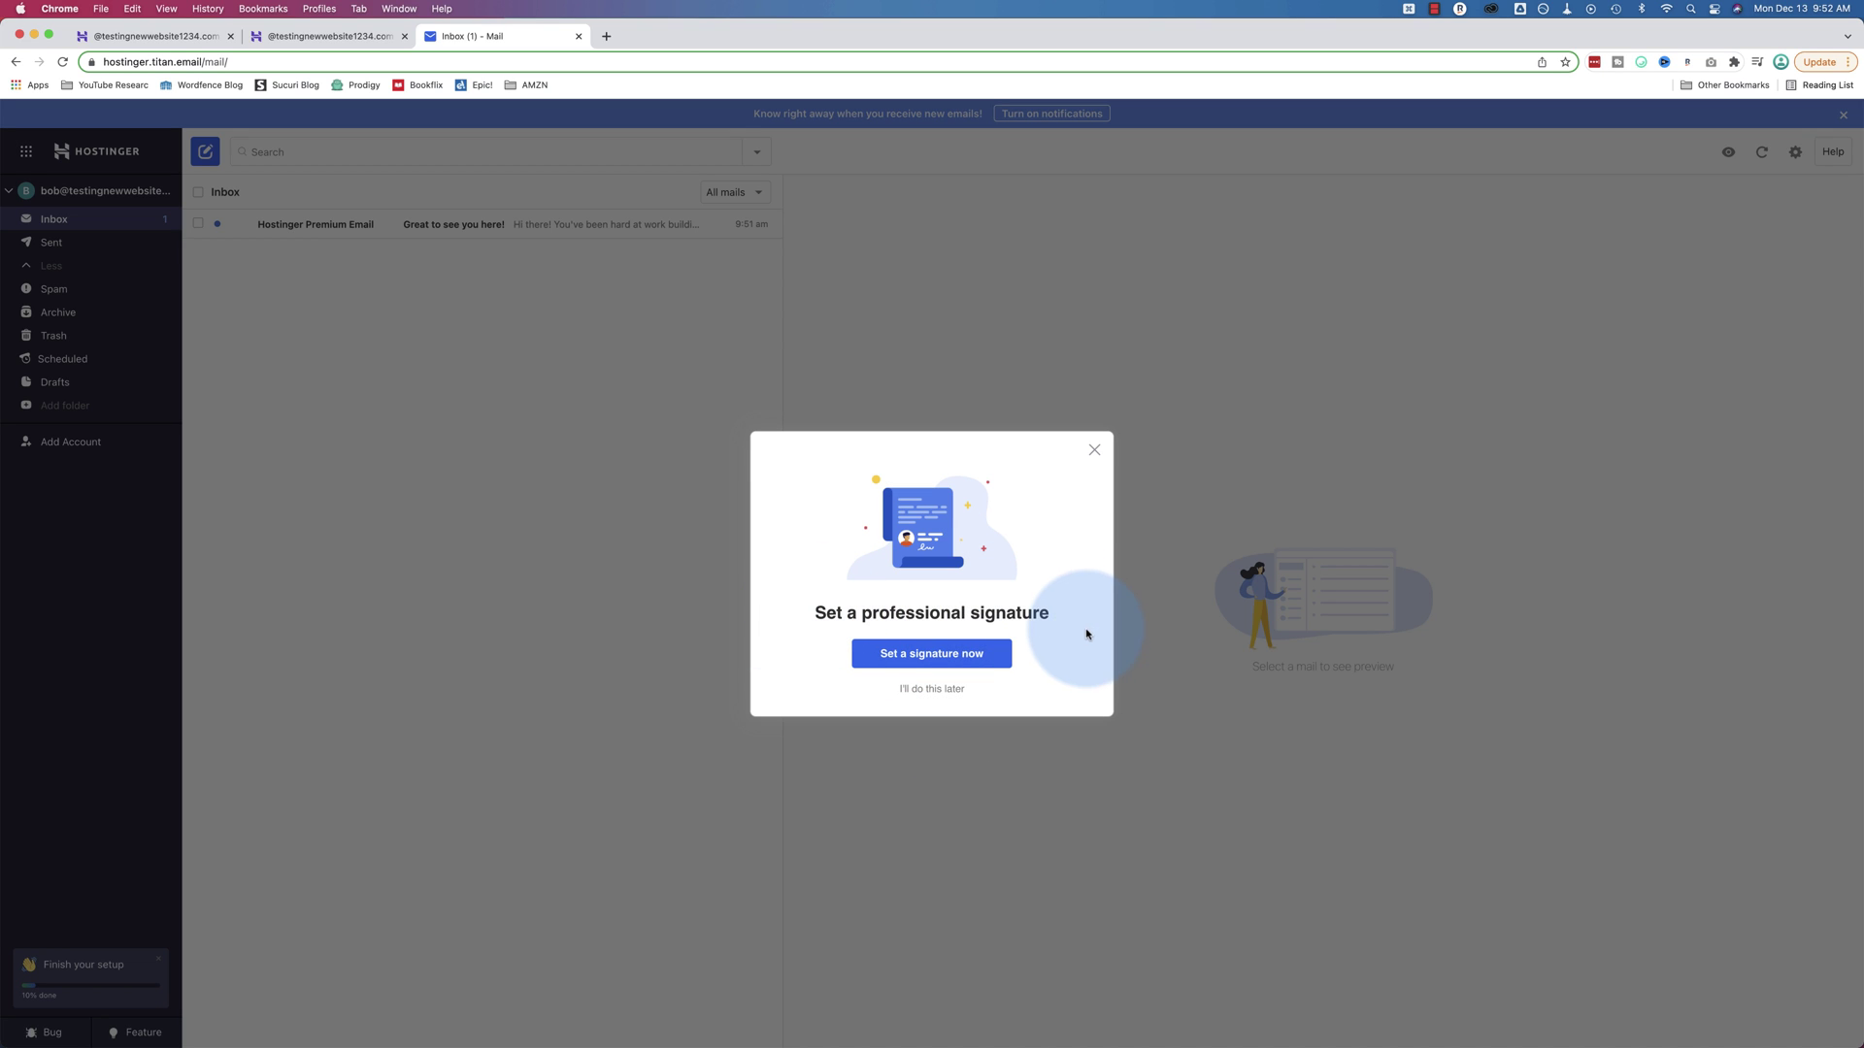
left_click(947, 653)
Rename the signature to the sender's name followed by 'Signature 1'
double_click(844, 488)
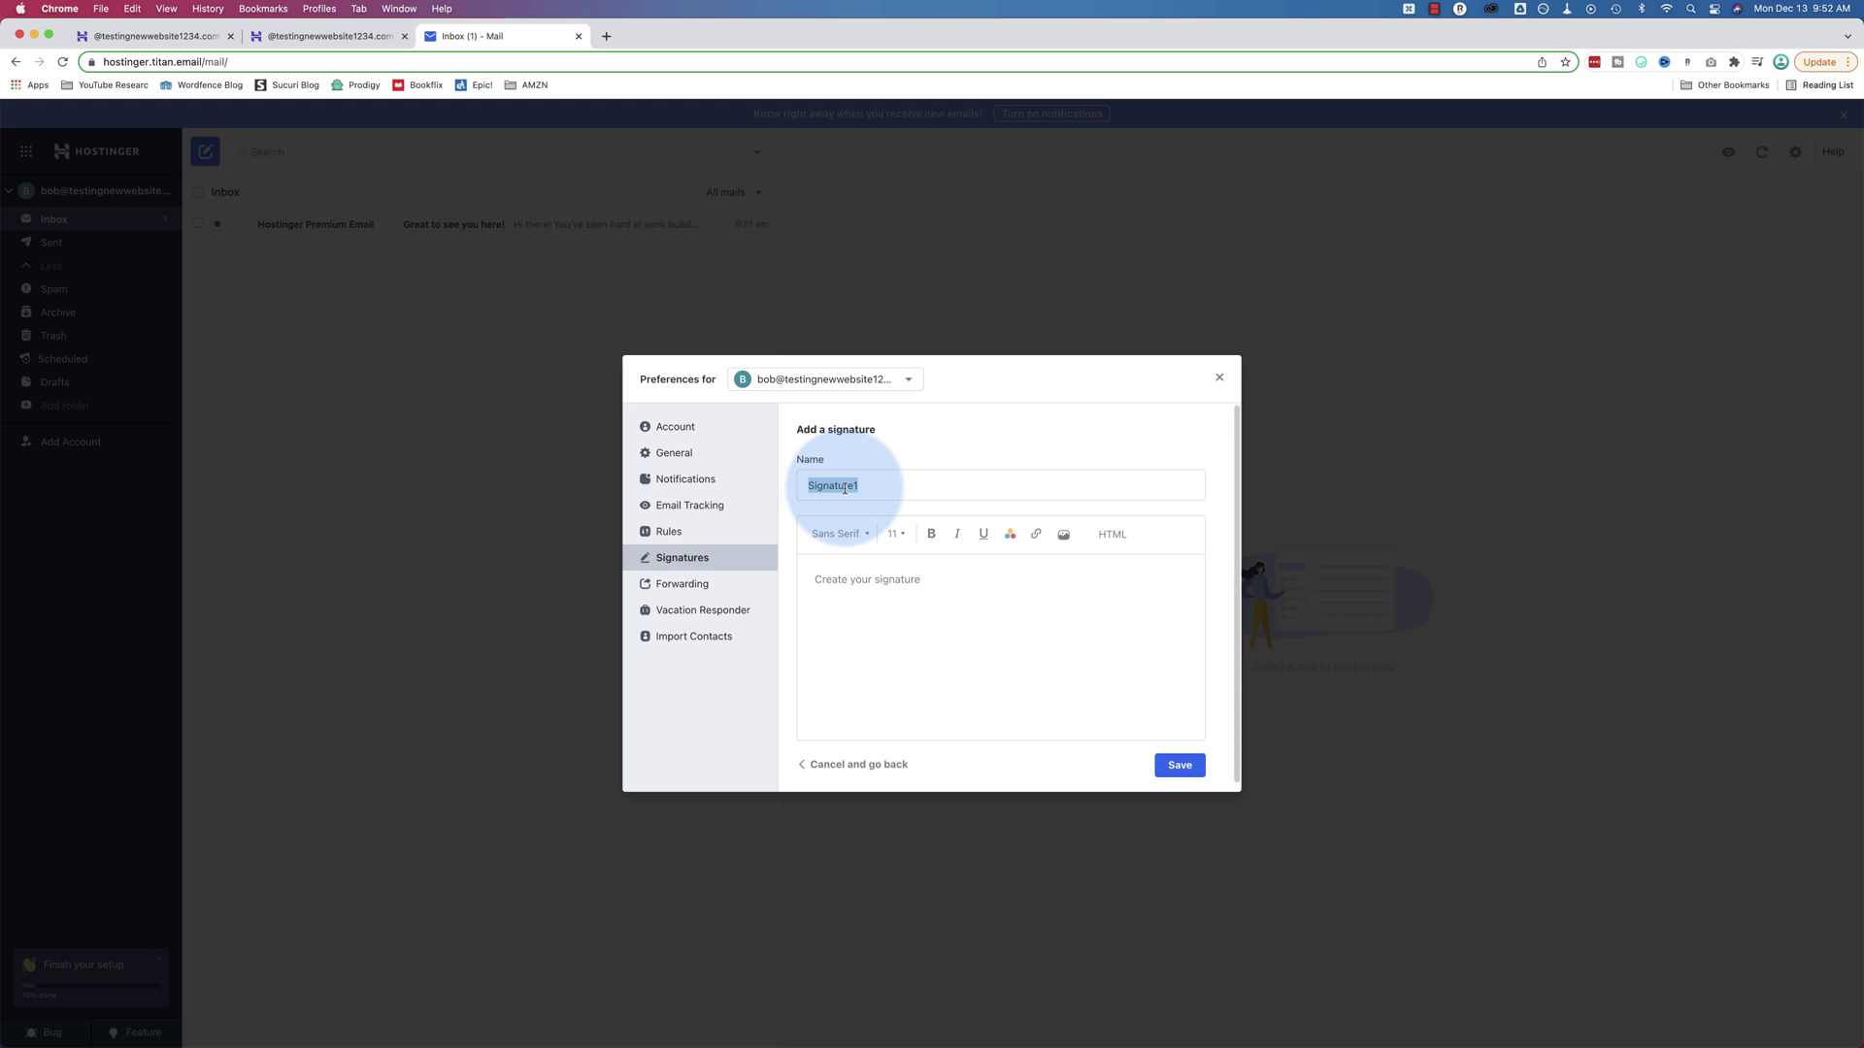
type("Bob Signa")
type("ut")
key("BackSpace")
key("BackSpace")
type("ture 1")
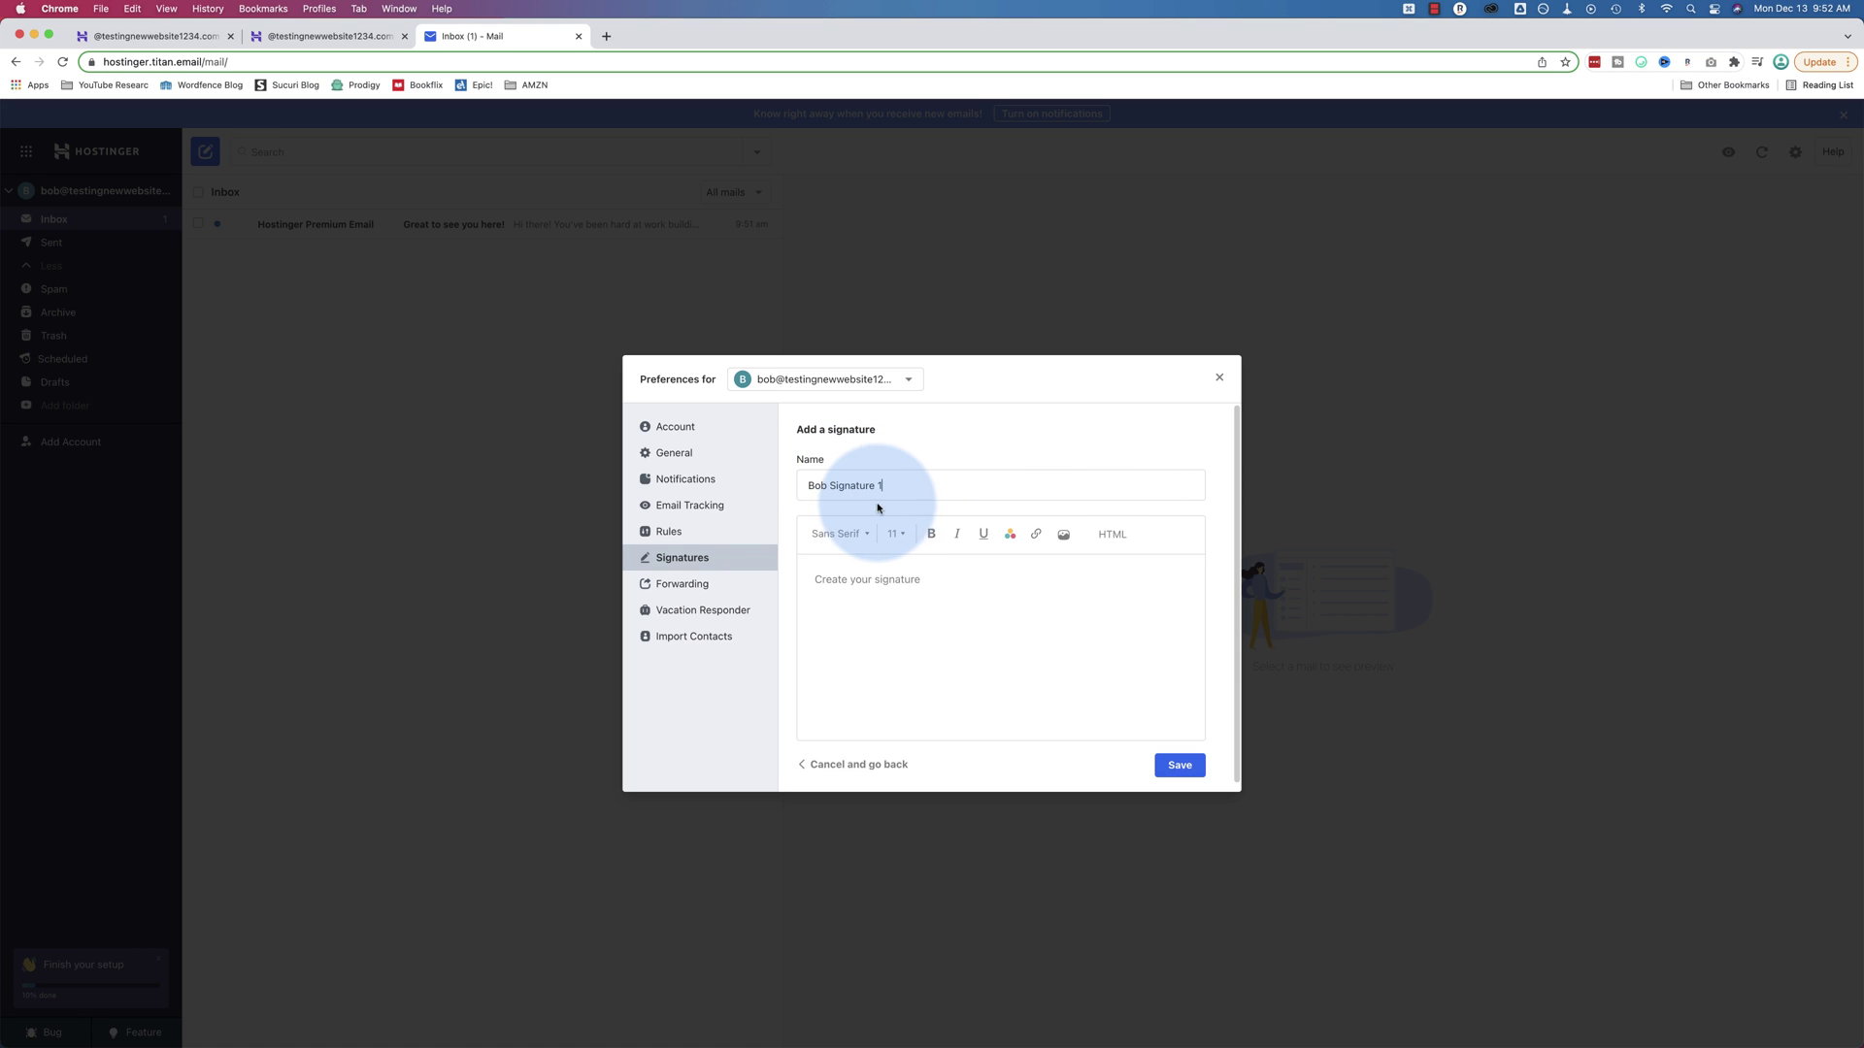
left_click_drag(879, 485, 810, 486)
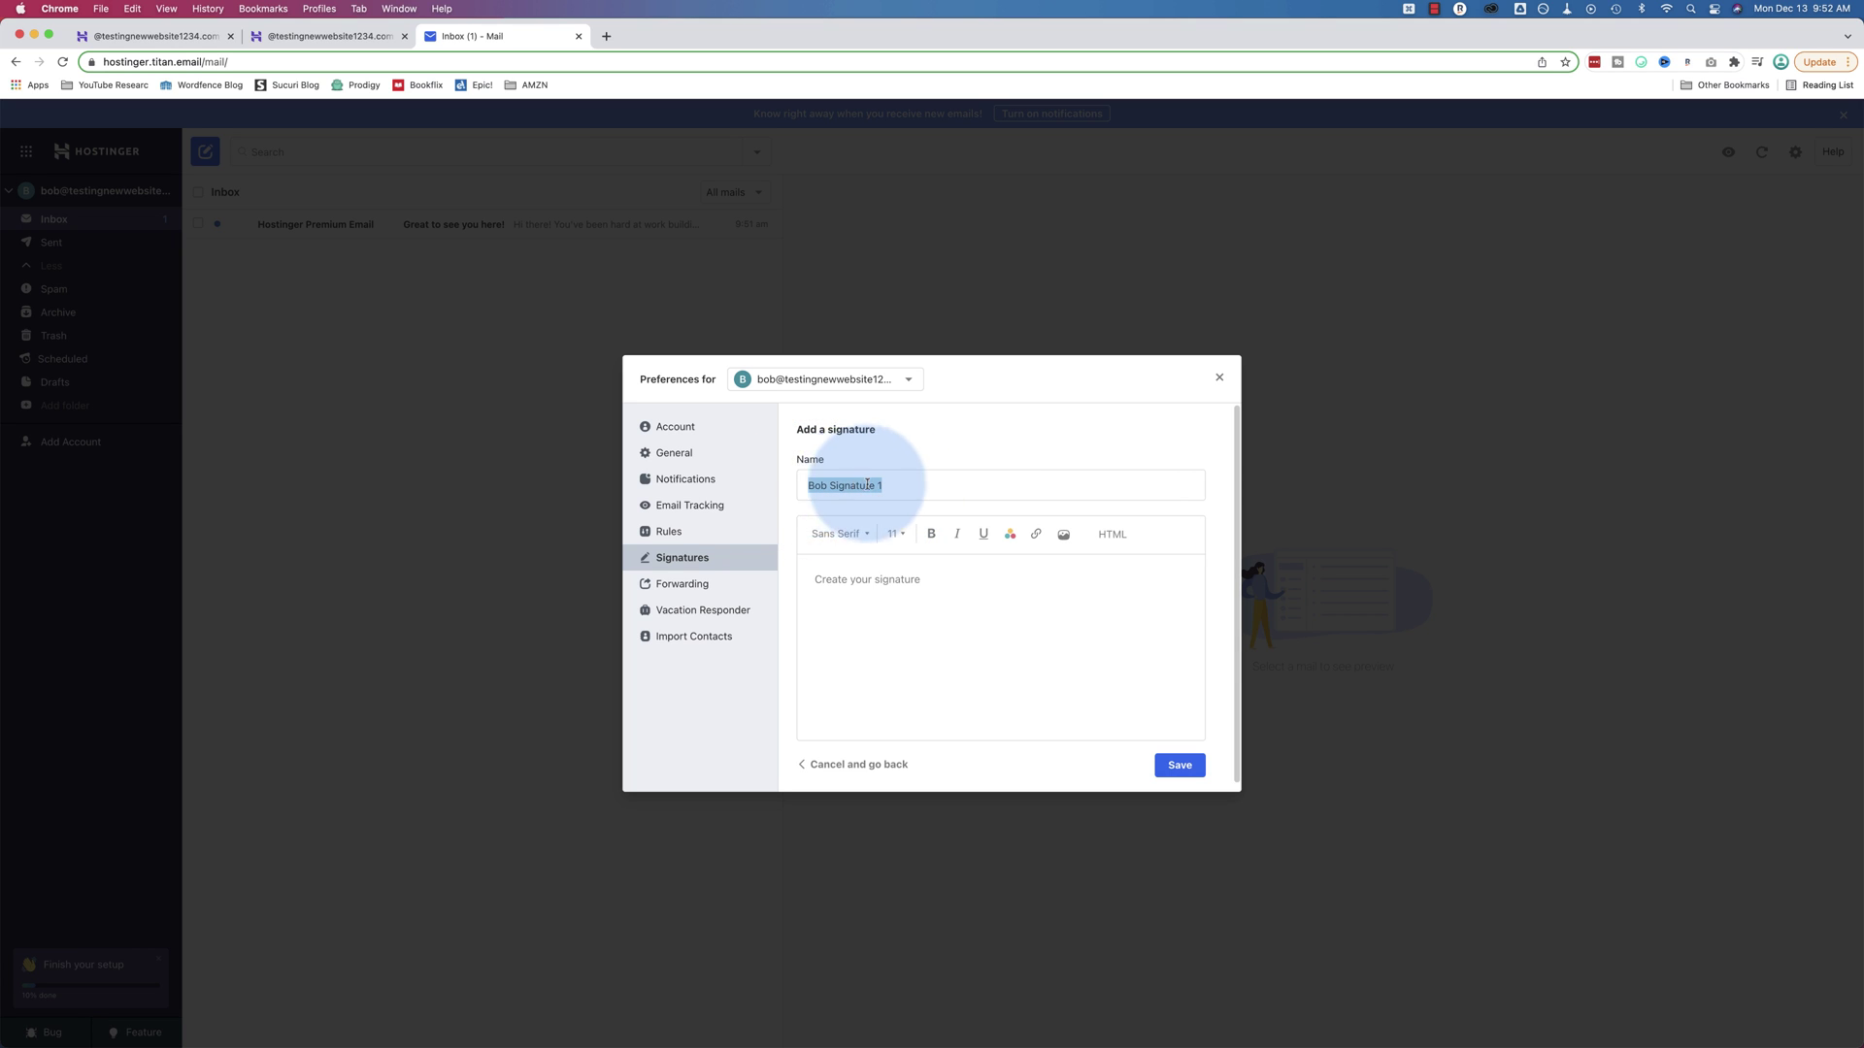
Write the signature body: the sender's name above a 'Bob's Widgets' company line
left_click(906, 602)
type("Bob")
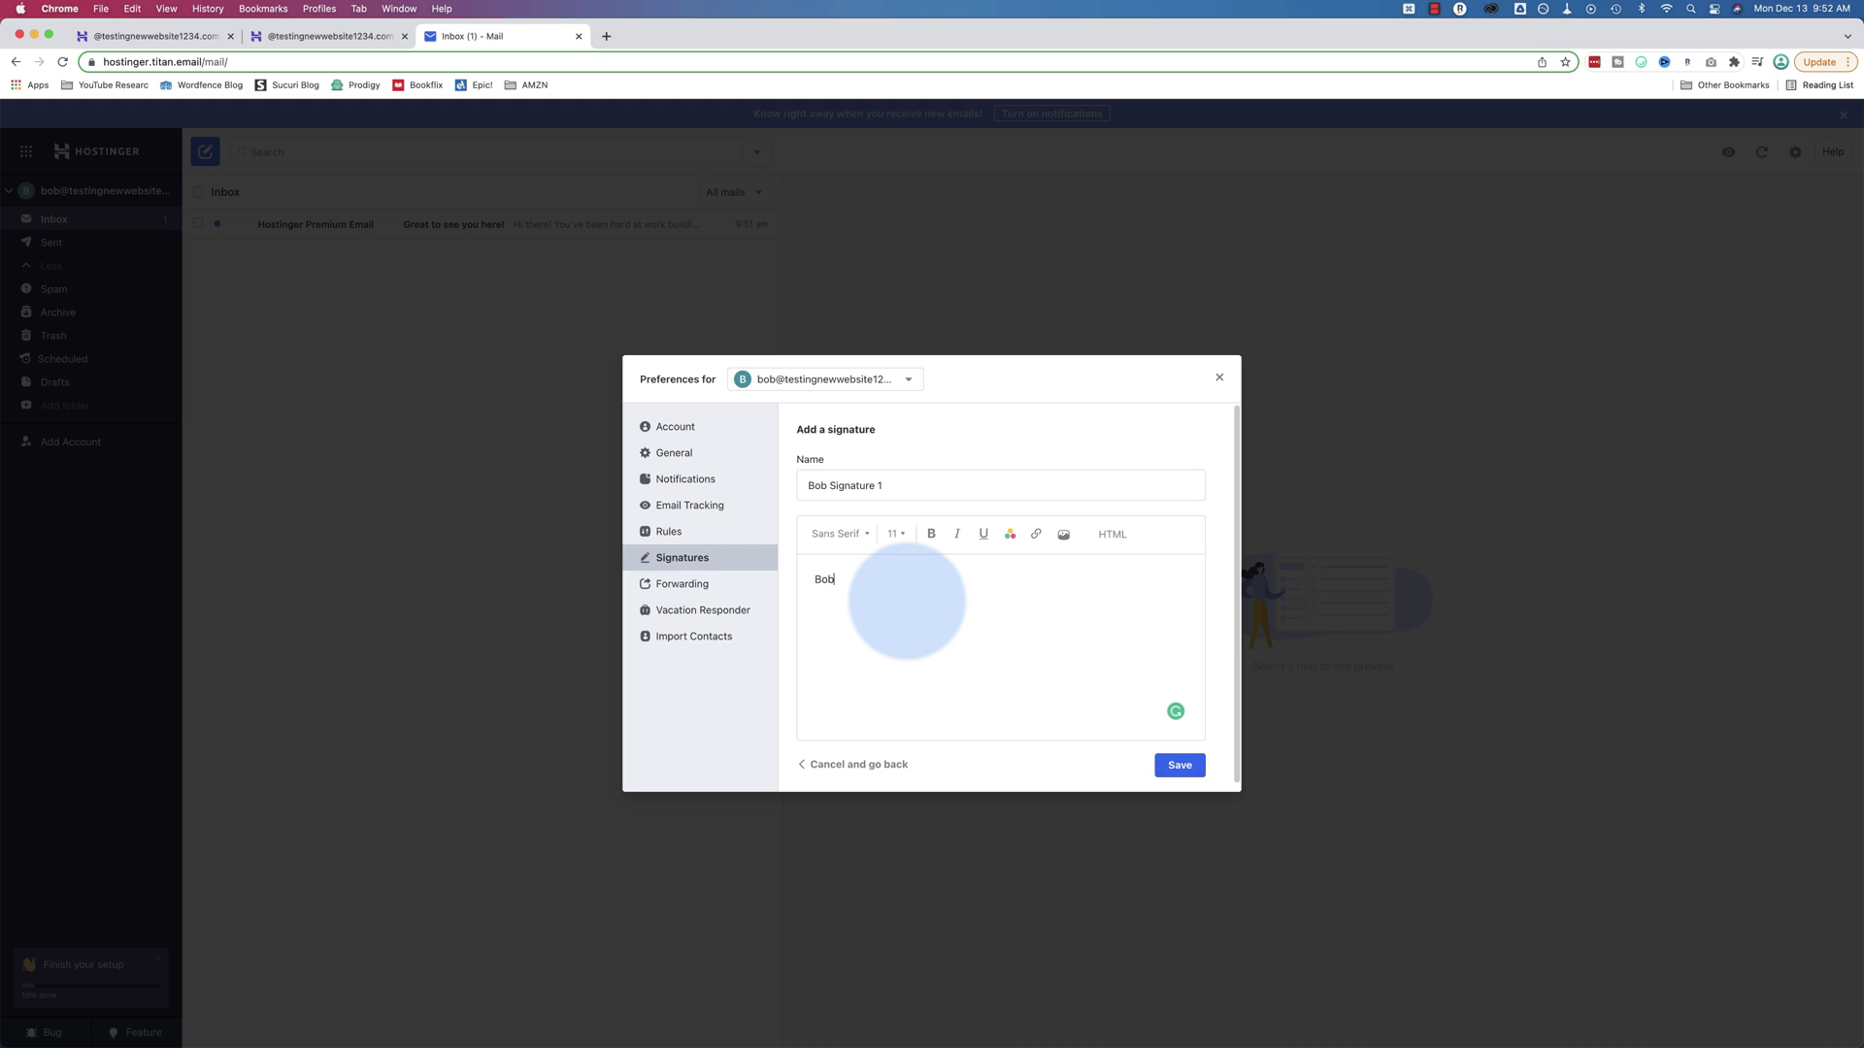
type("'s Wi")
key("BackSpace")
type("dgets")
left_click(815, 579)
type("Bob")
key("Return")
left_click(910, 603)
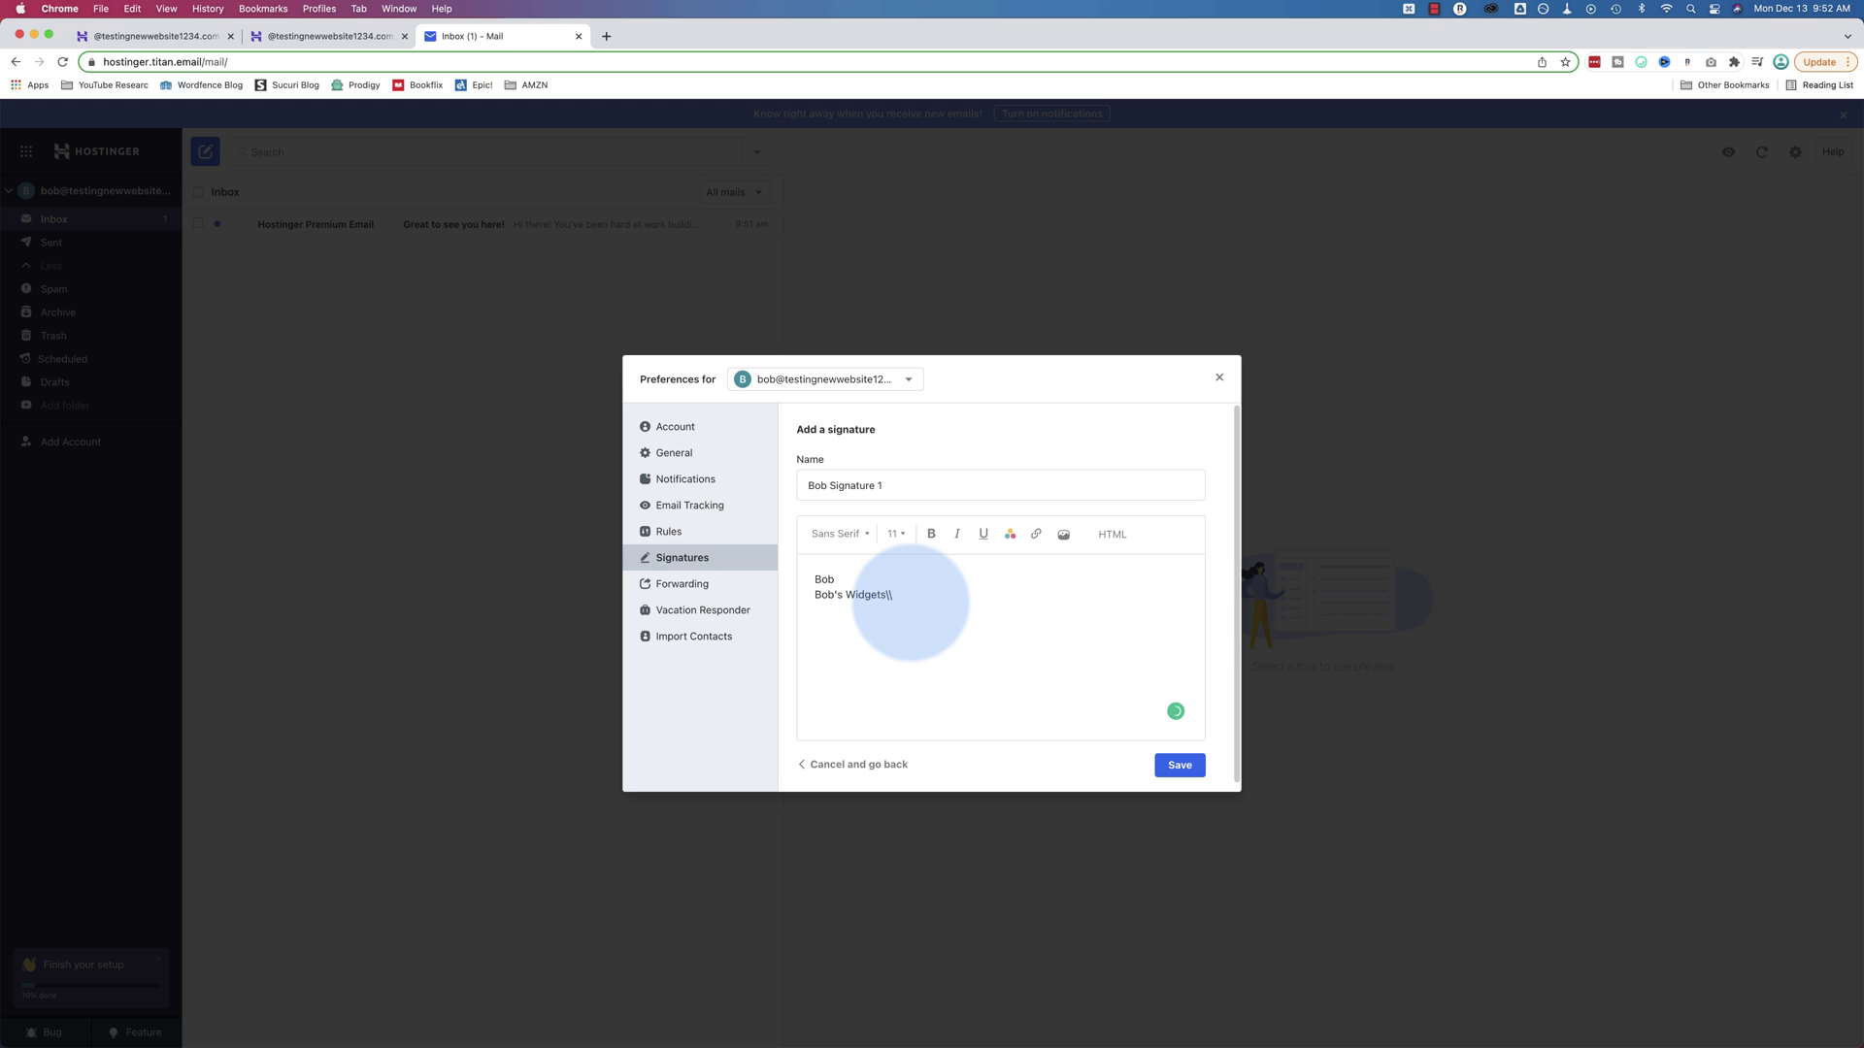
key("BackSpace")
key("BackSpace")
left_click(884, 578)
type("- C")
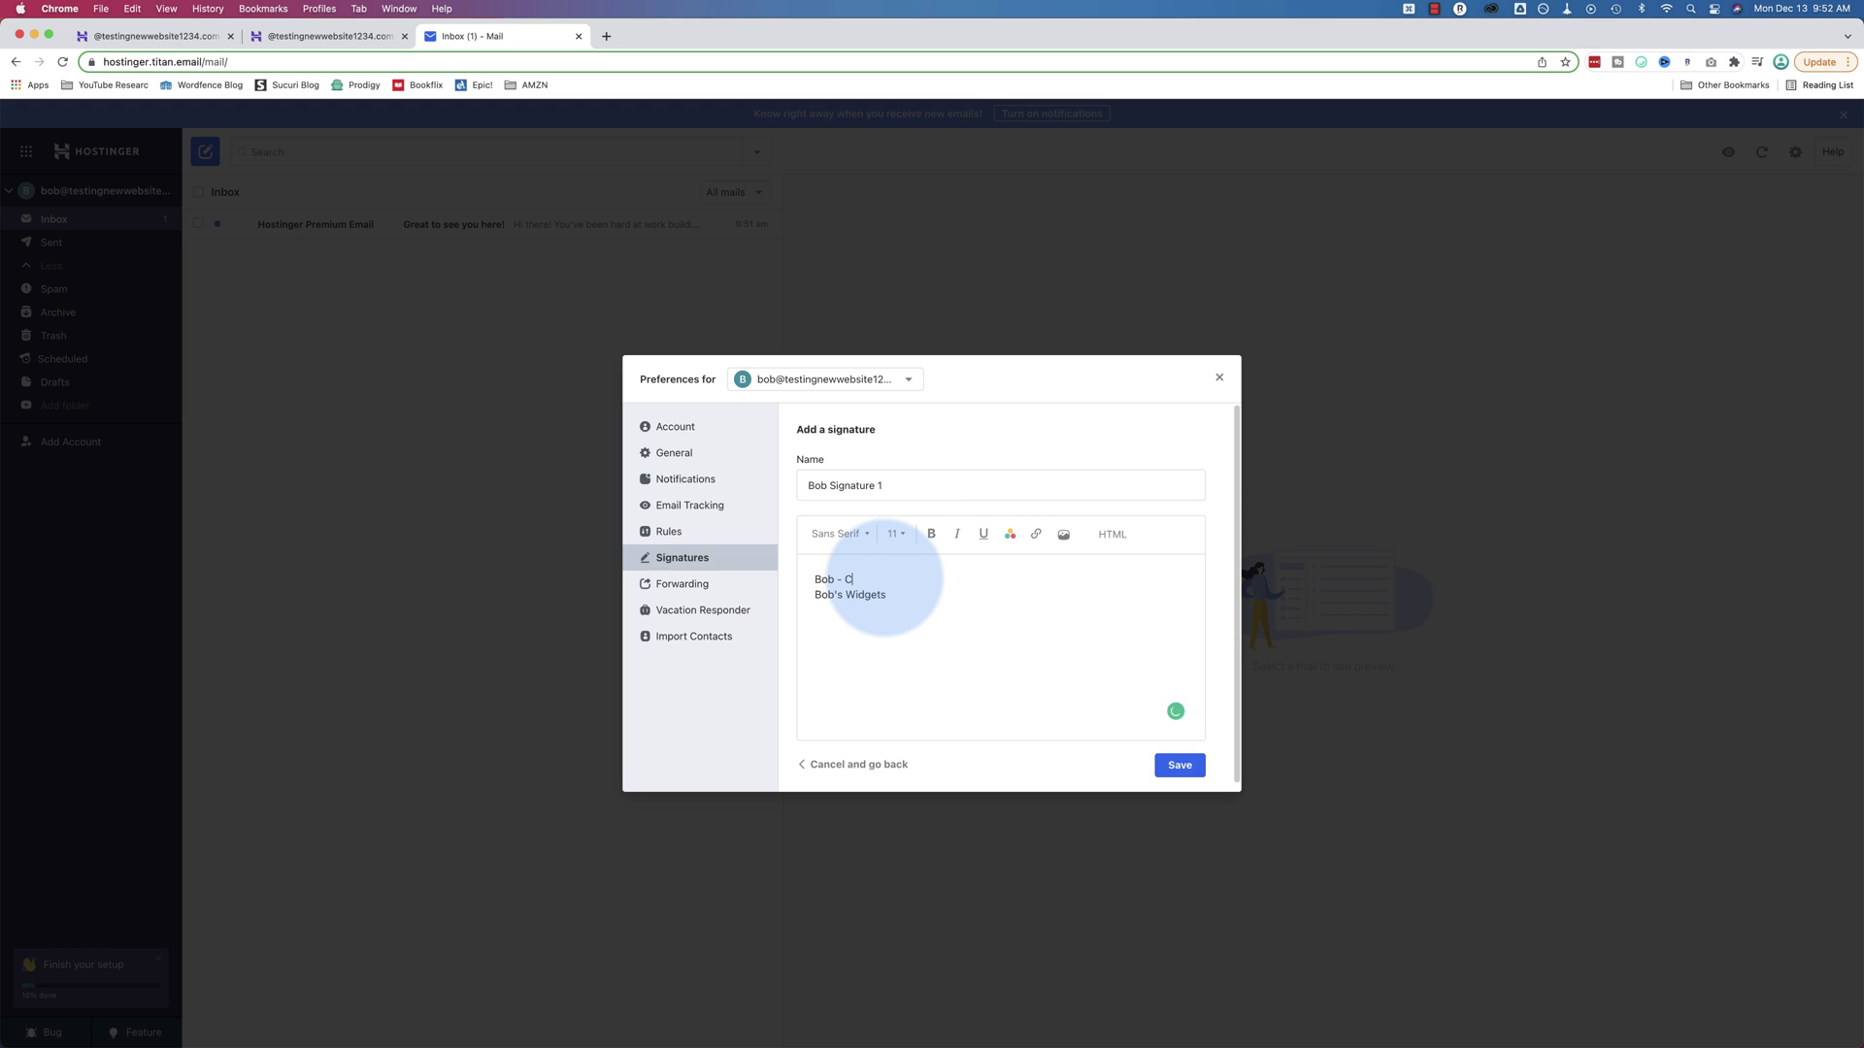
type("EO")
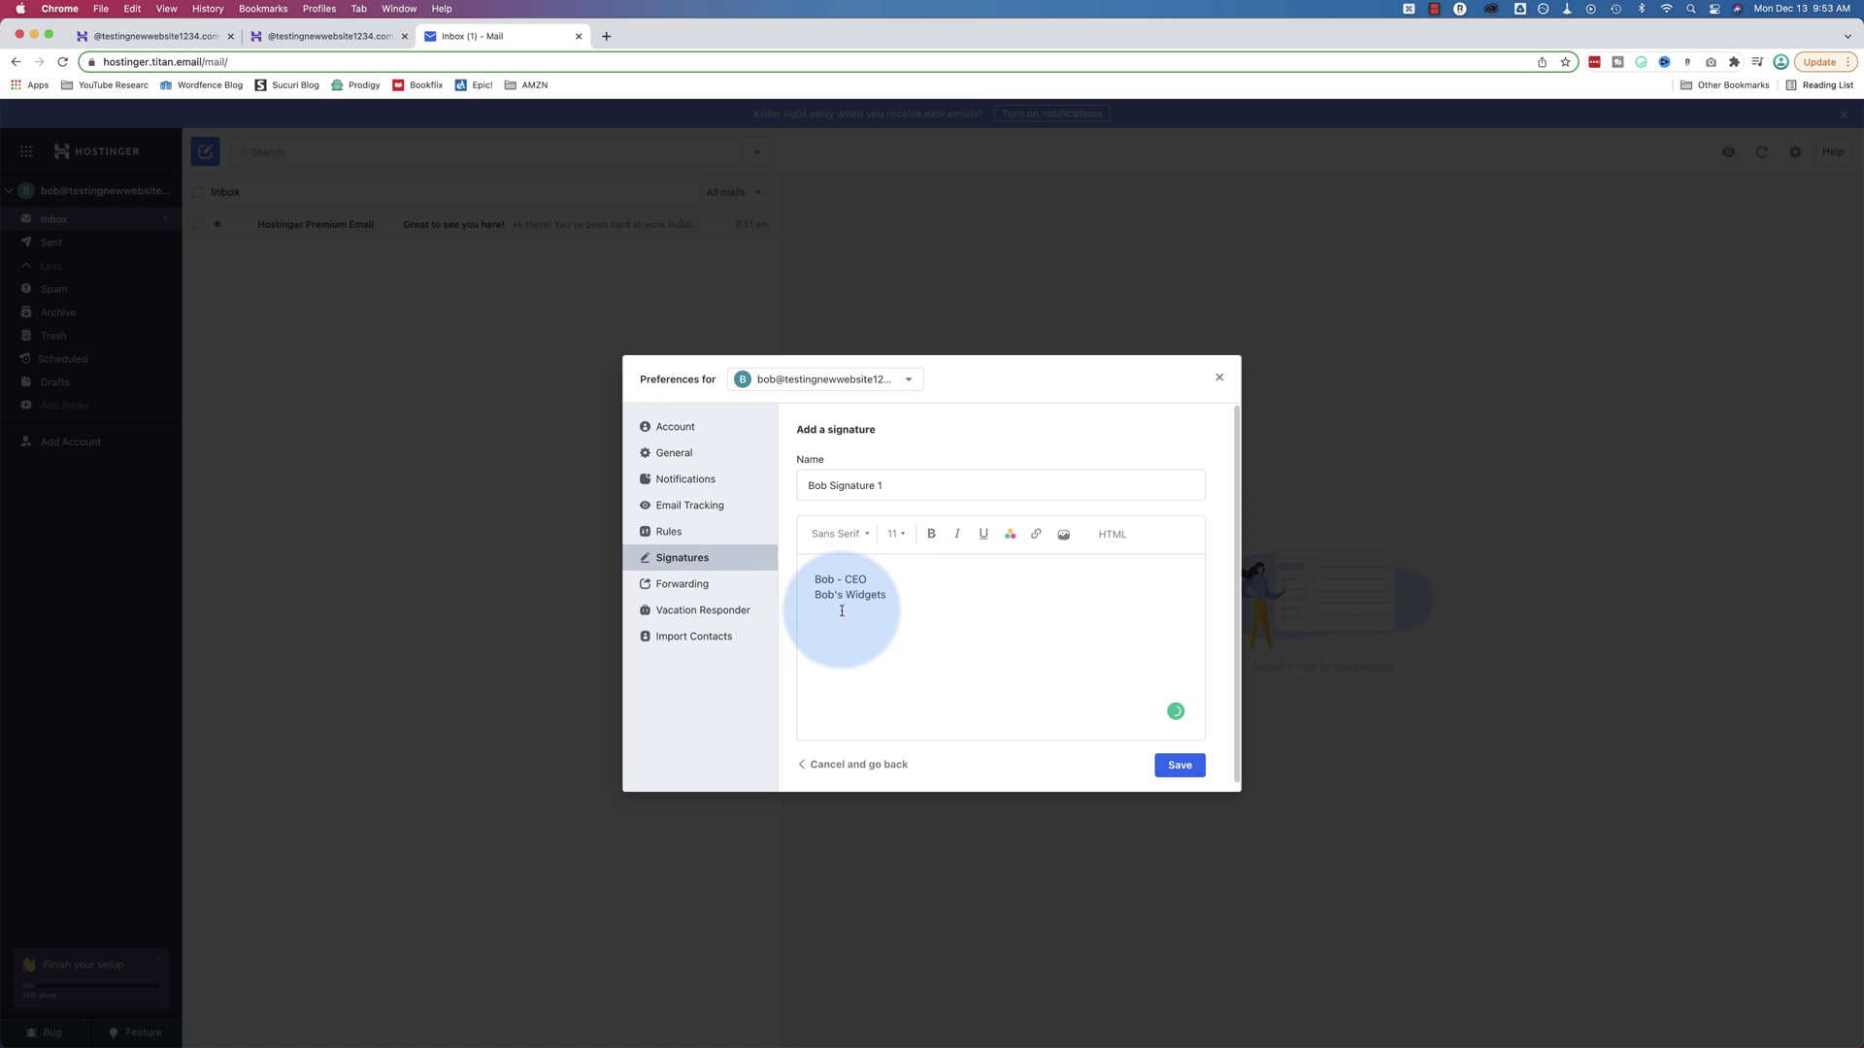
left_click(842, 610)
type("https://bobswidgets.com")
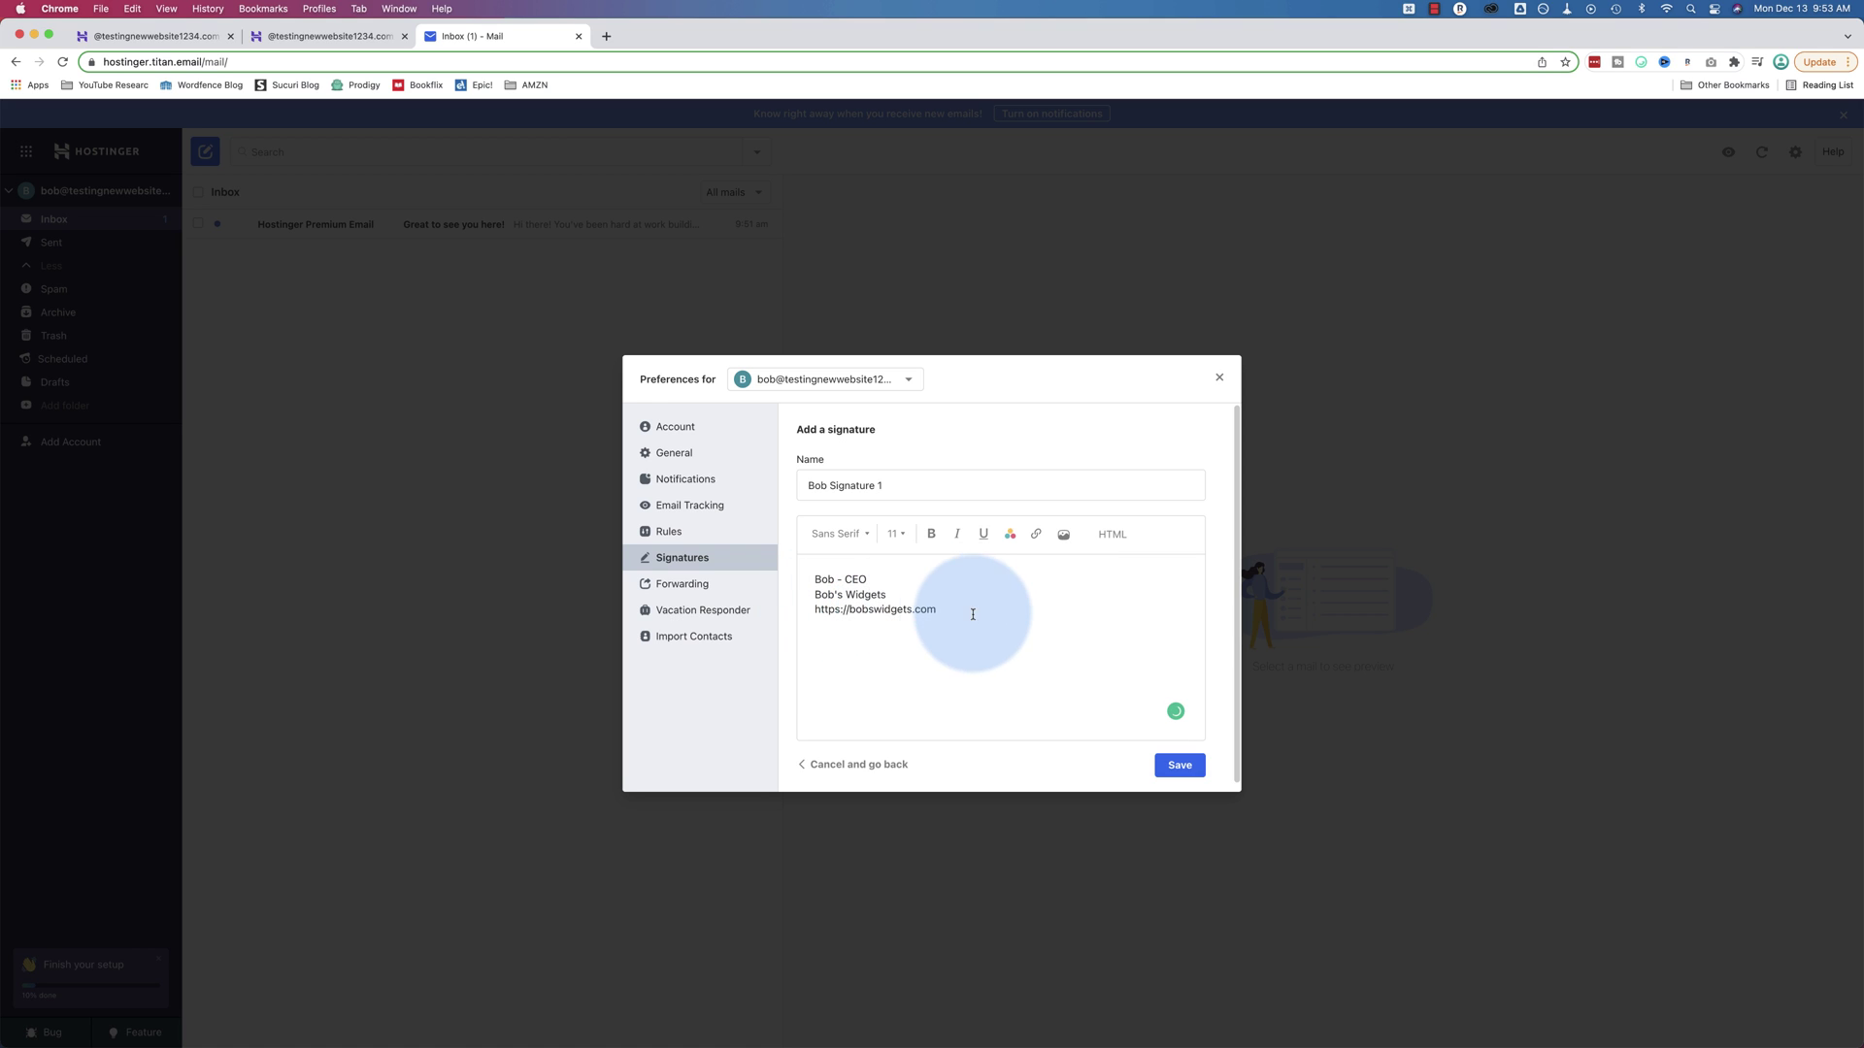
Check the editor's text colour and link options for the signature text
left_click_drag(972, 614, 728, 544)
left_click(974, 563)
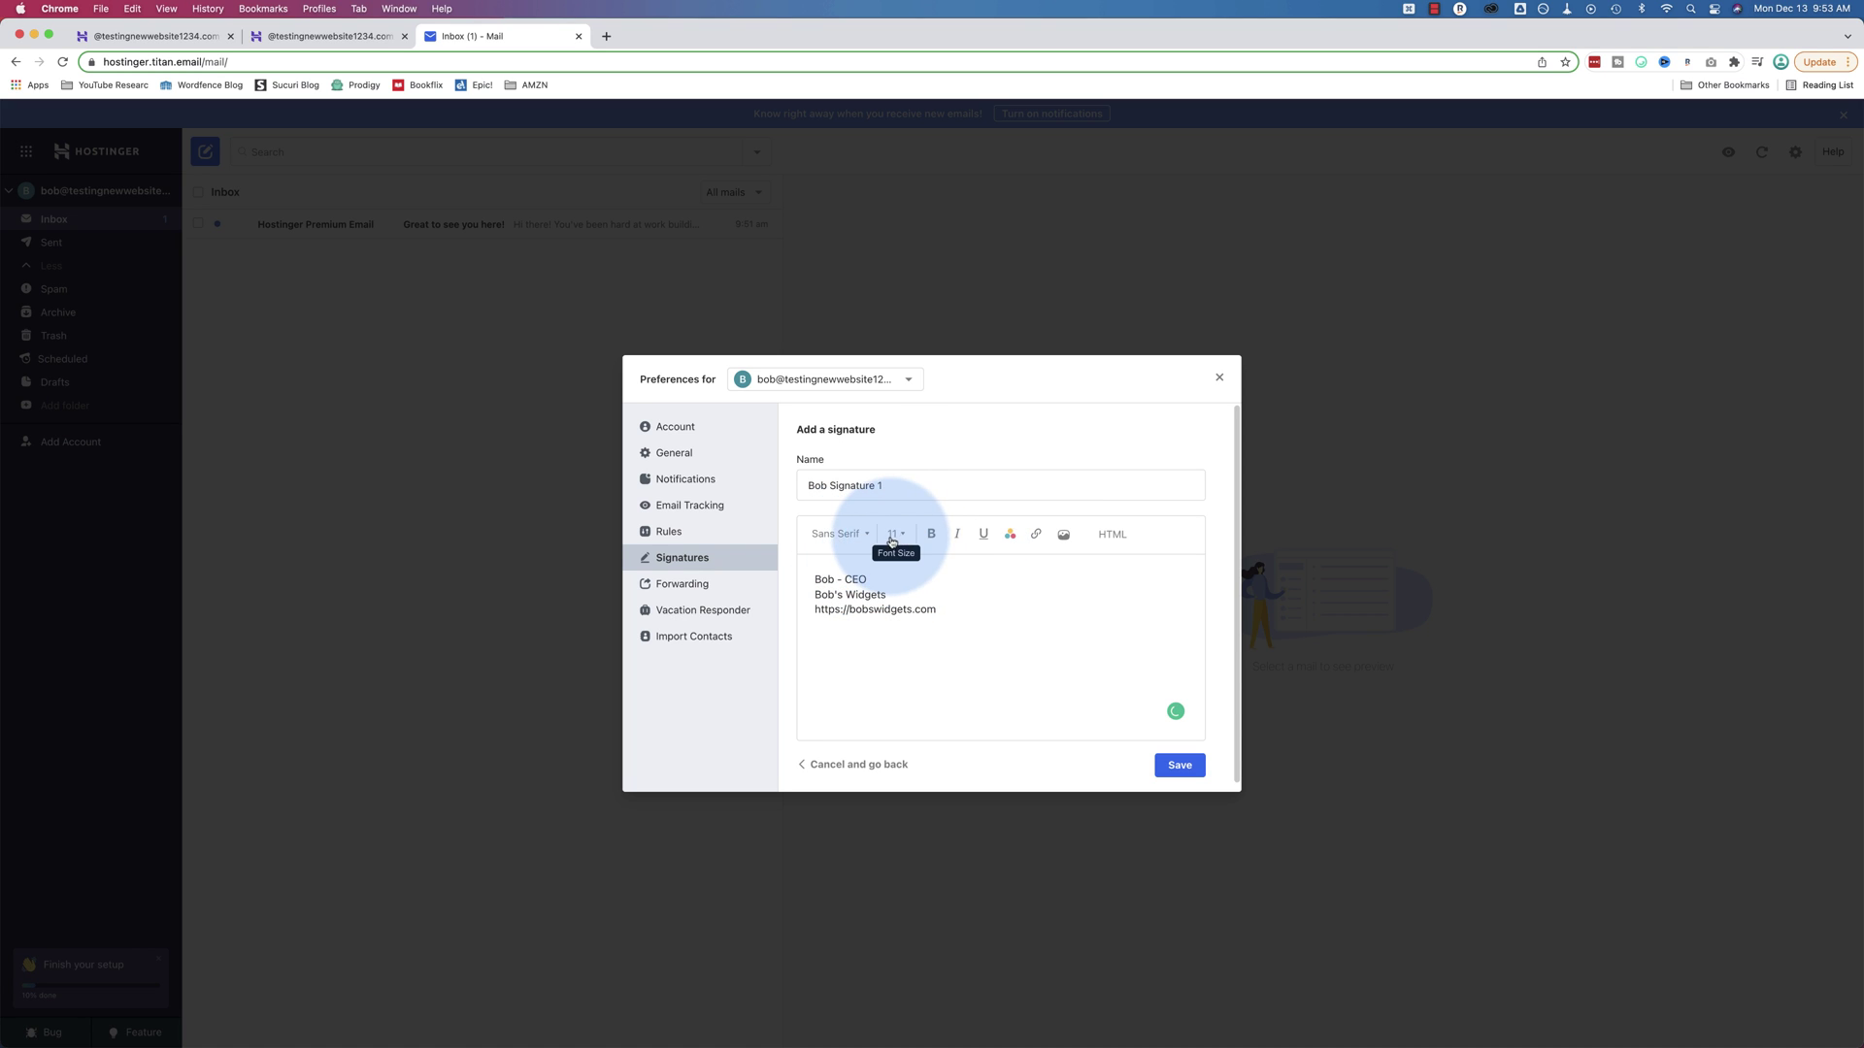
left_click(1010, 534)
left_click(1036, 534)
left_click(938, 614)
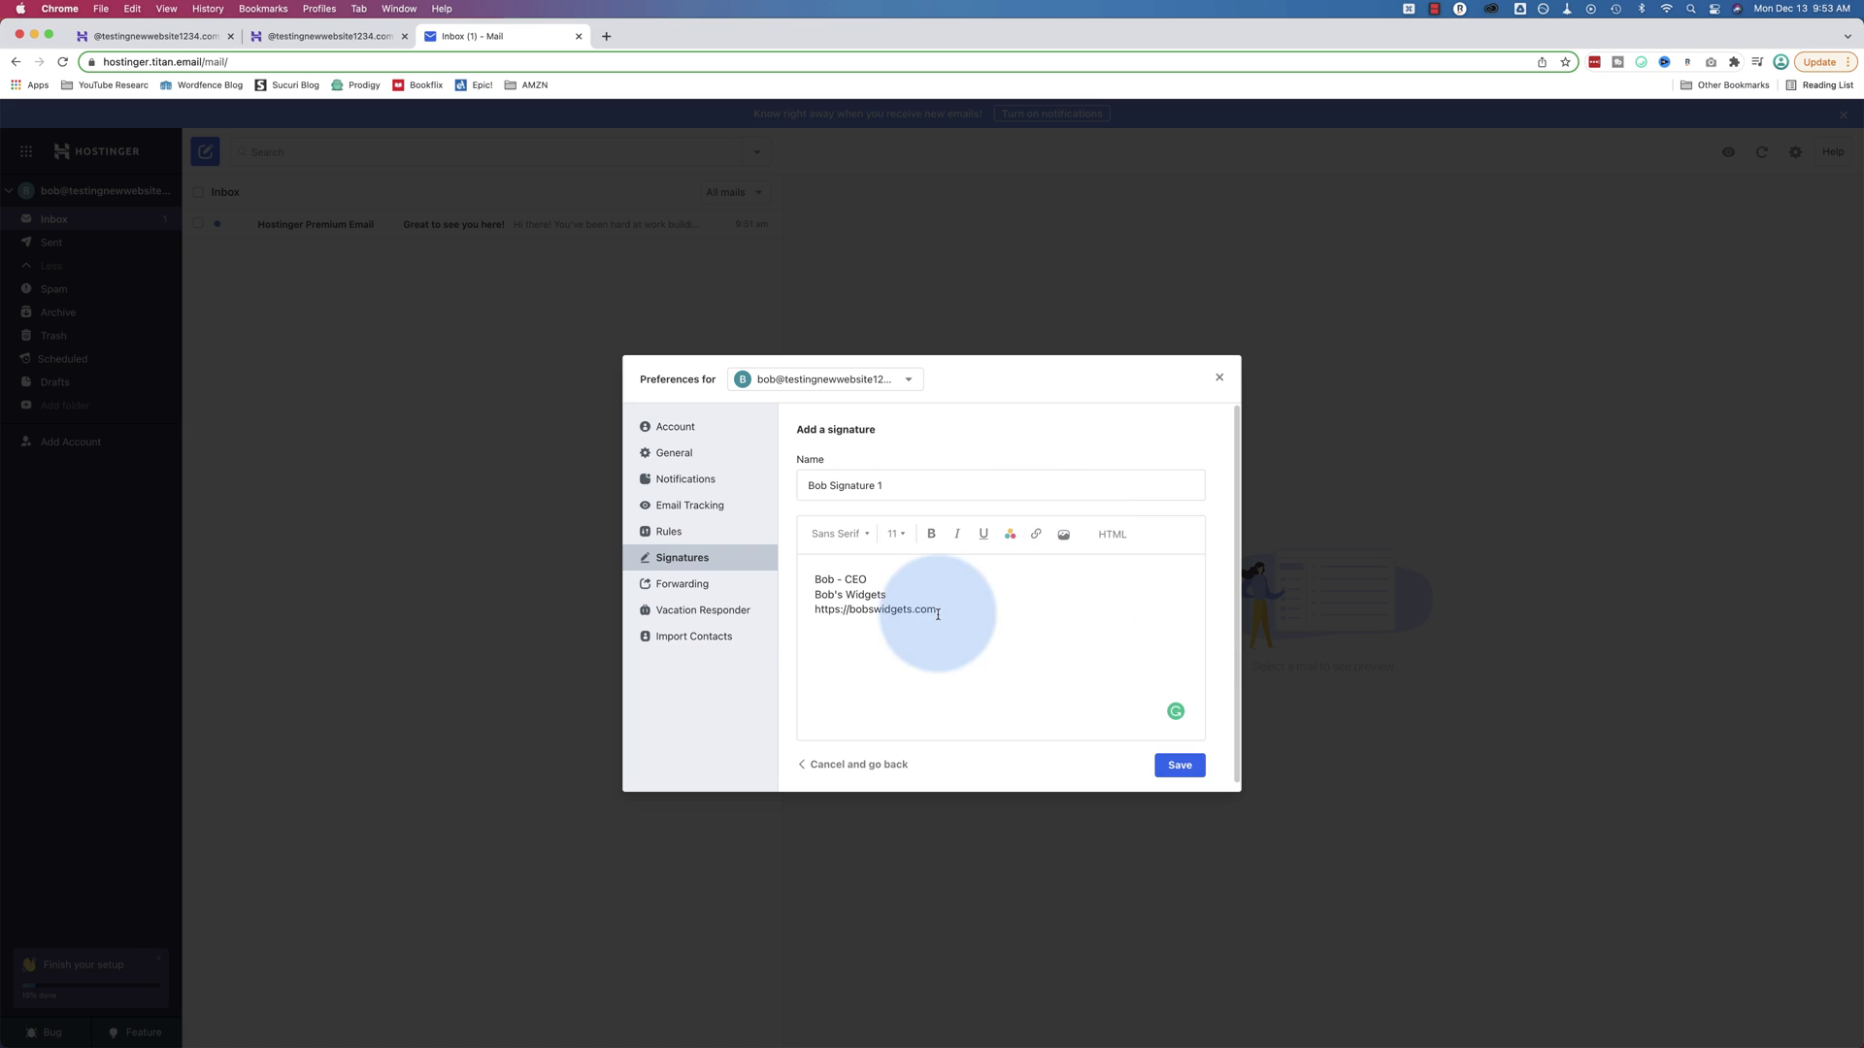
left_click_drag(938, 614, 794, 612)
key("super+c")
right_click(846, 614)
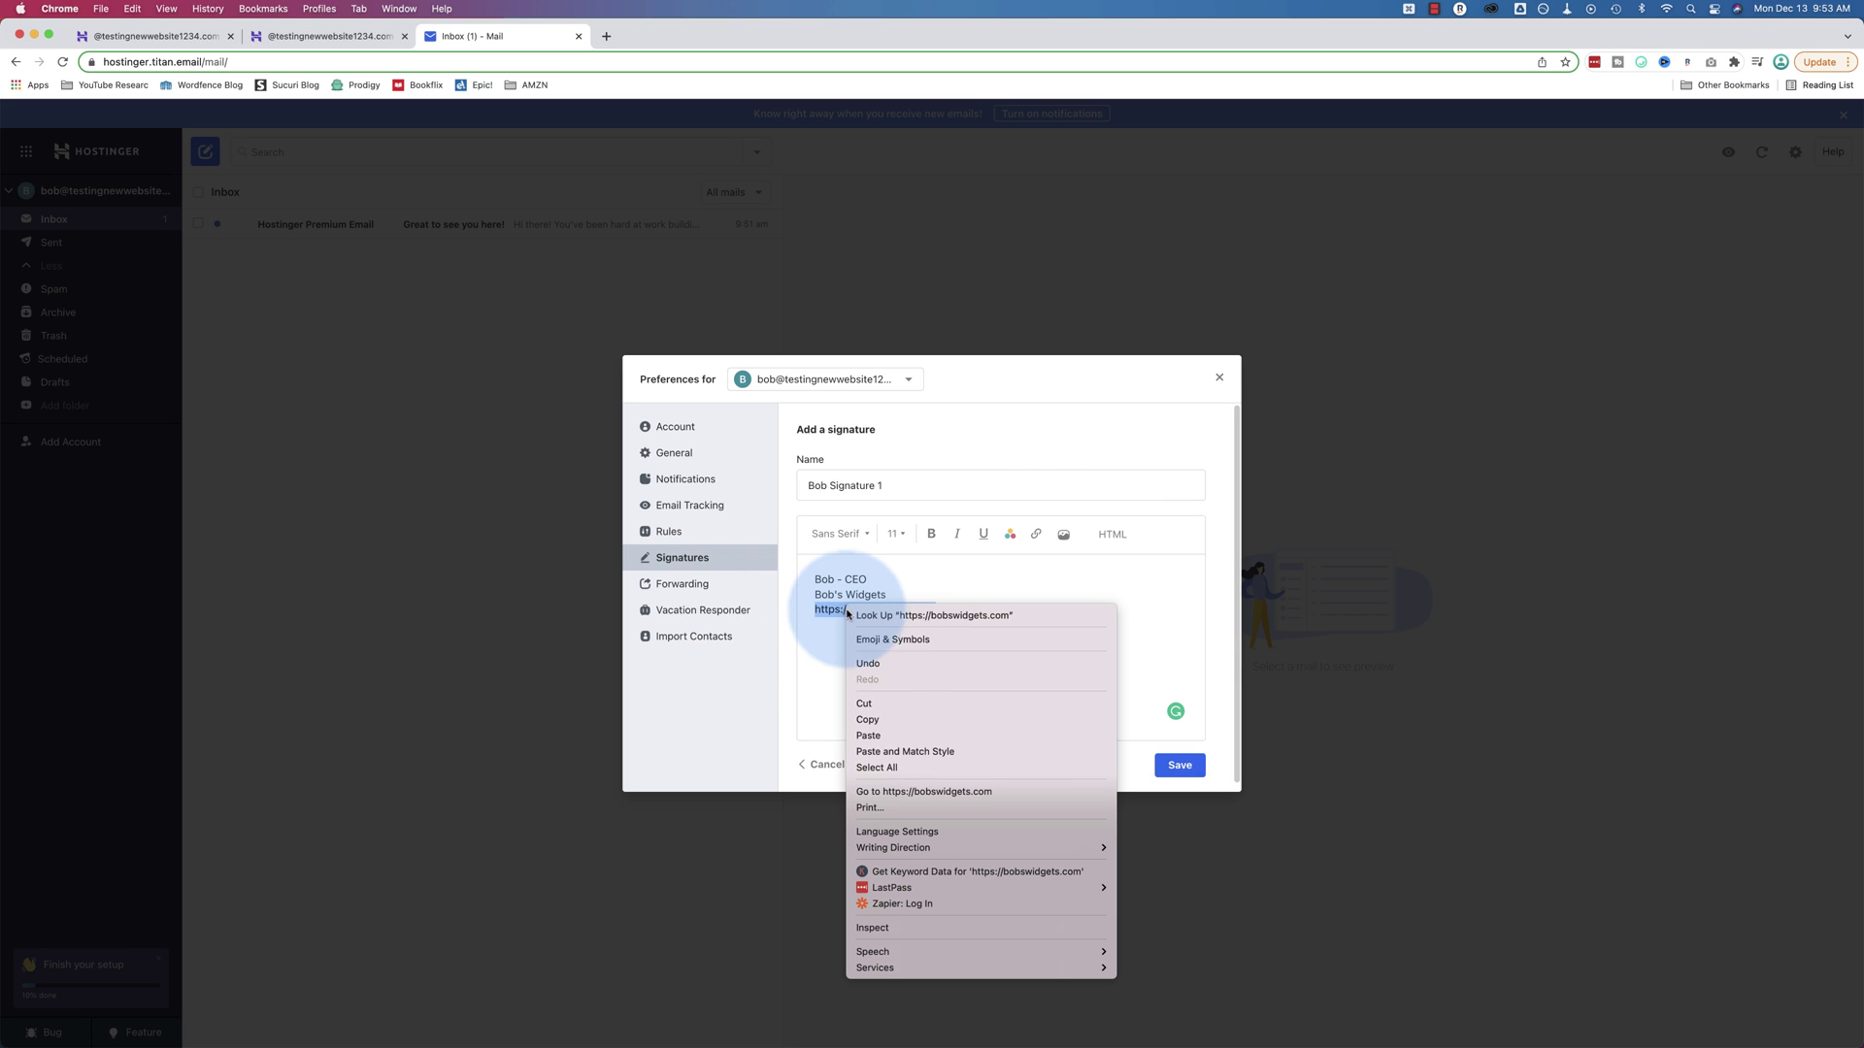
left_click(867, 720)
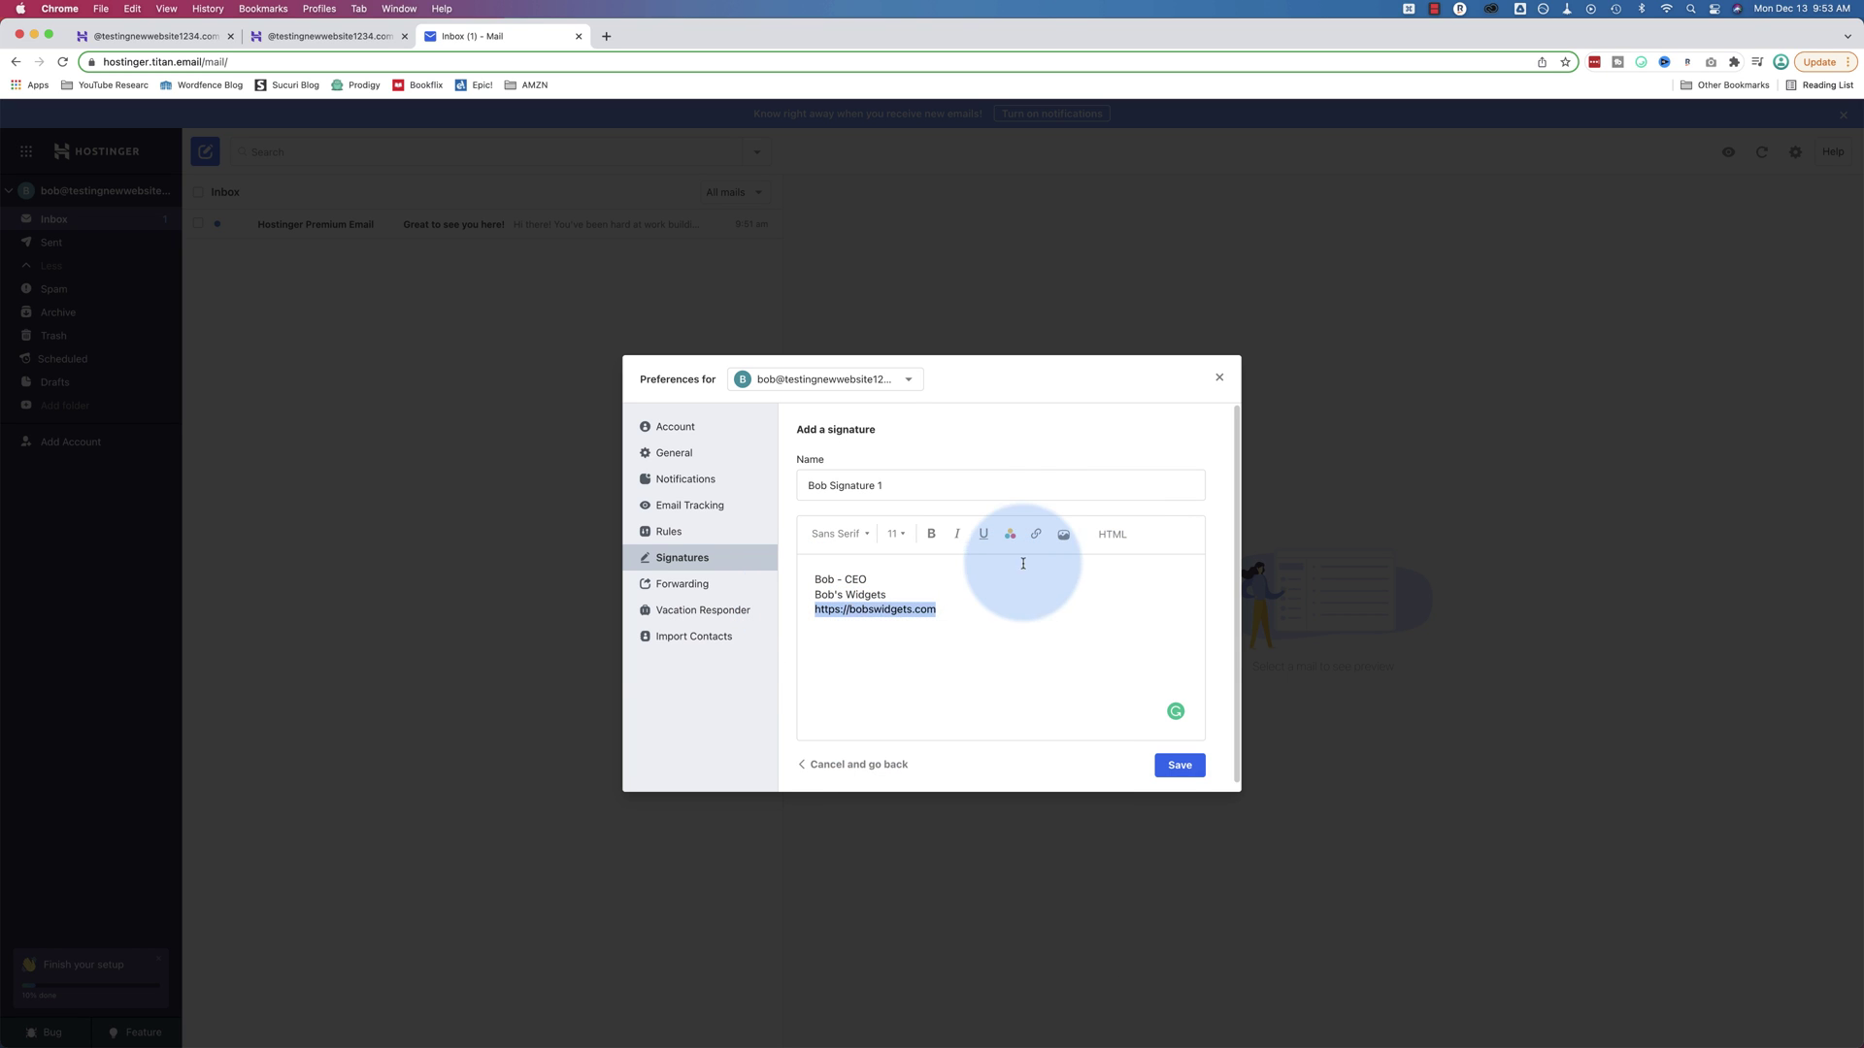
left_click(1035, 534)
left_click(933, 653)
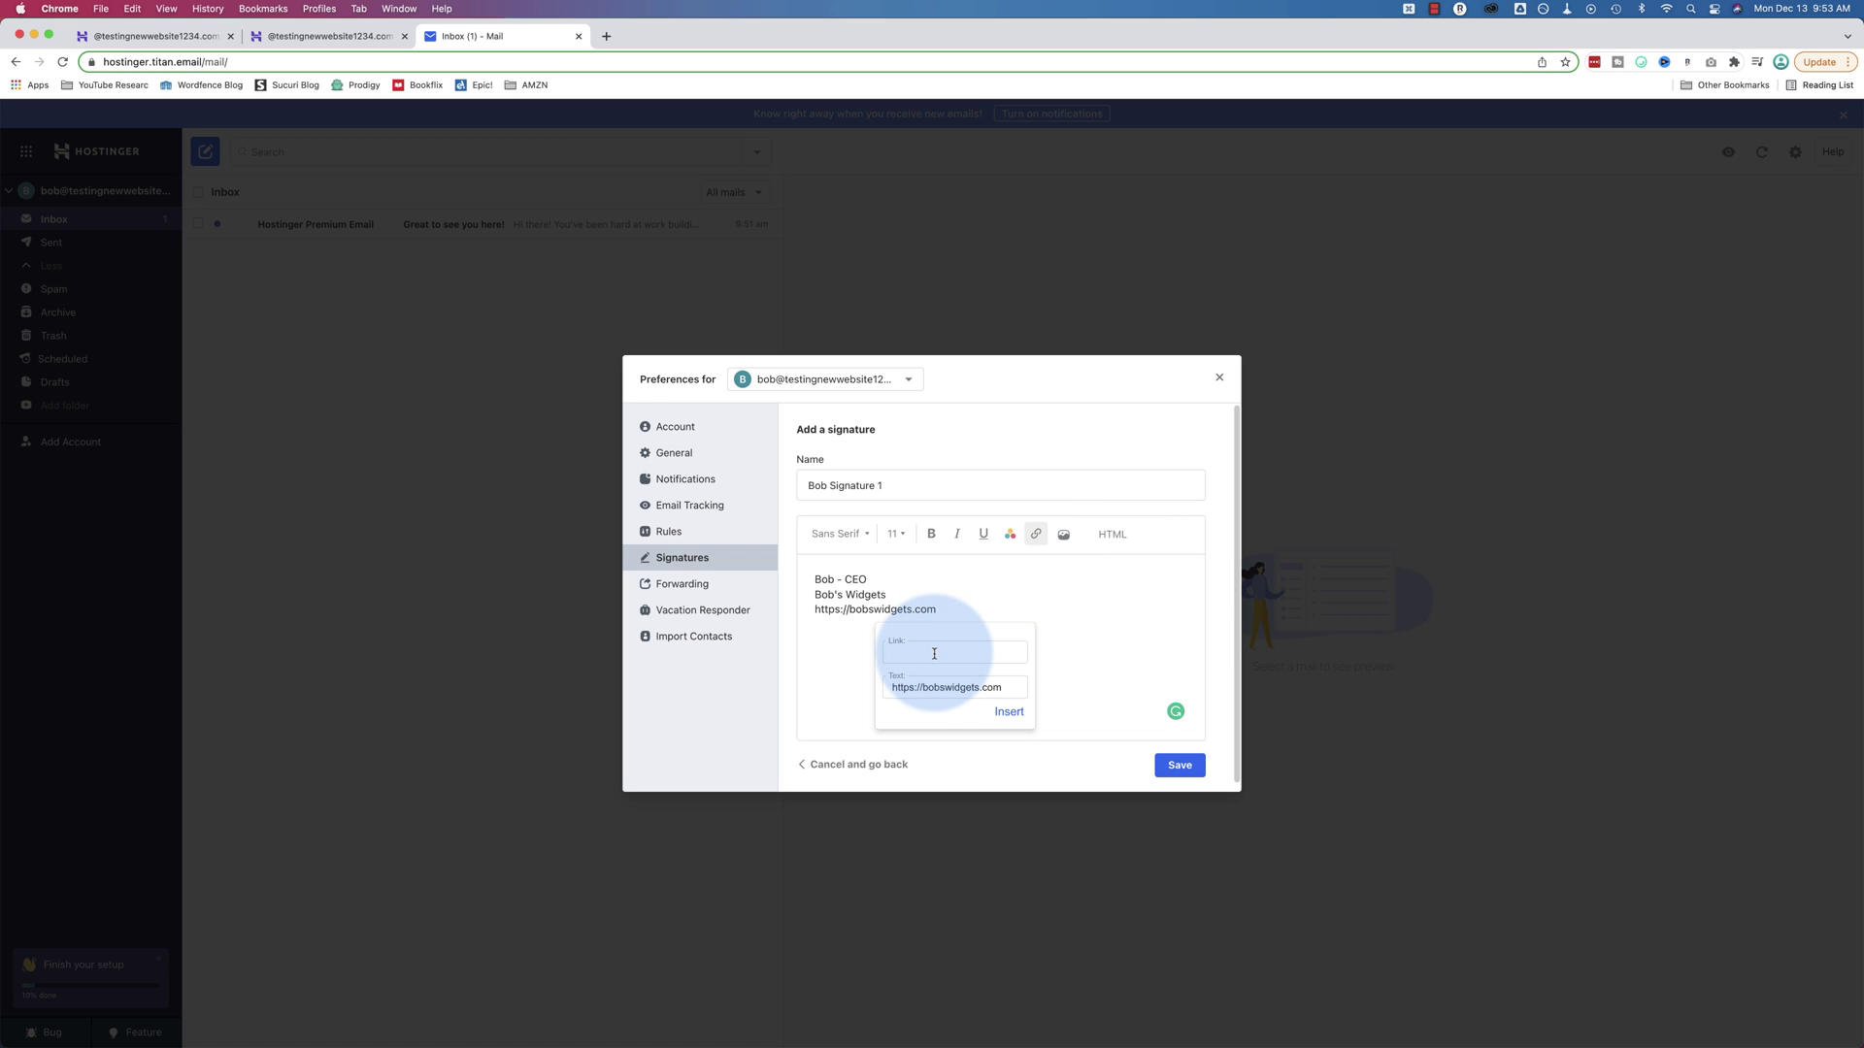
key("super+v")
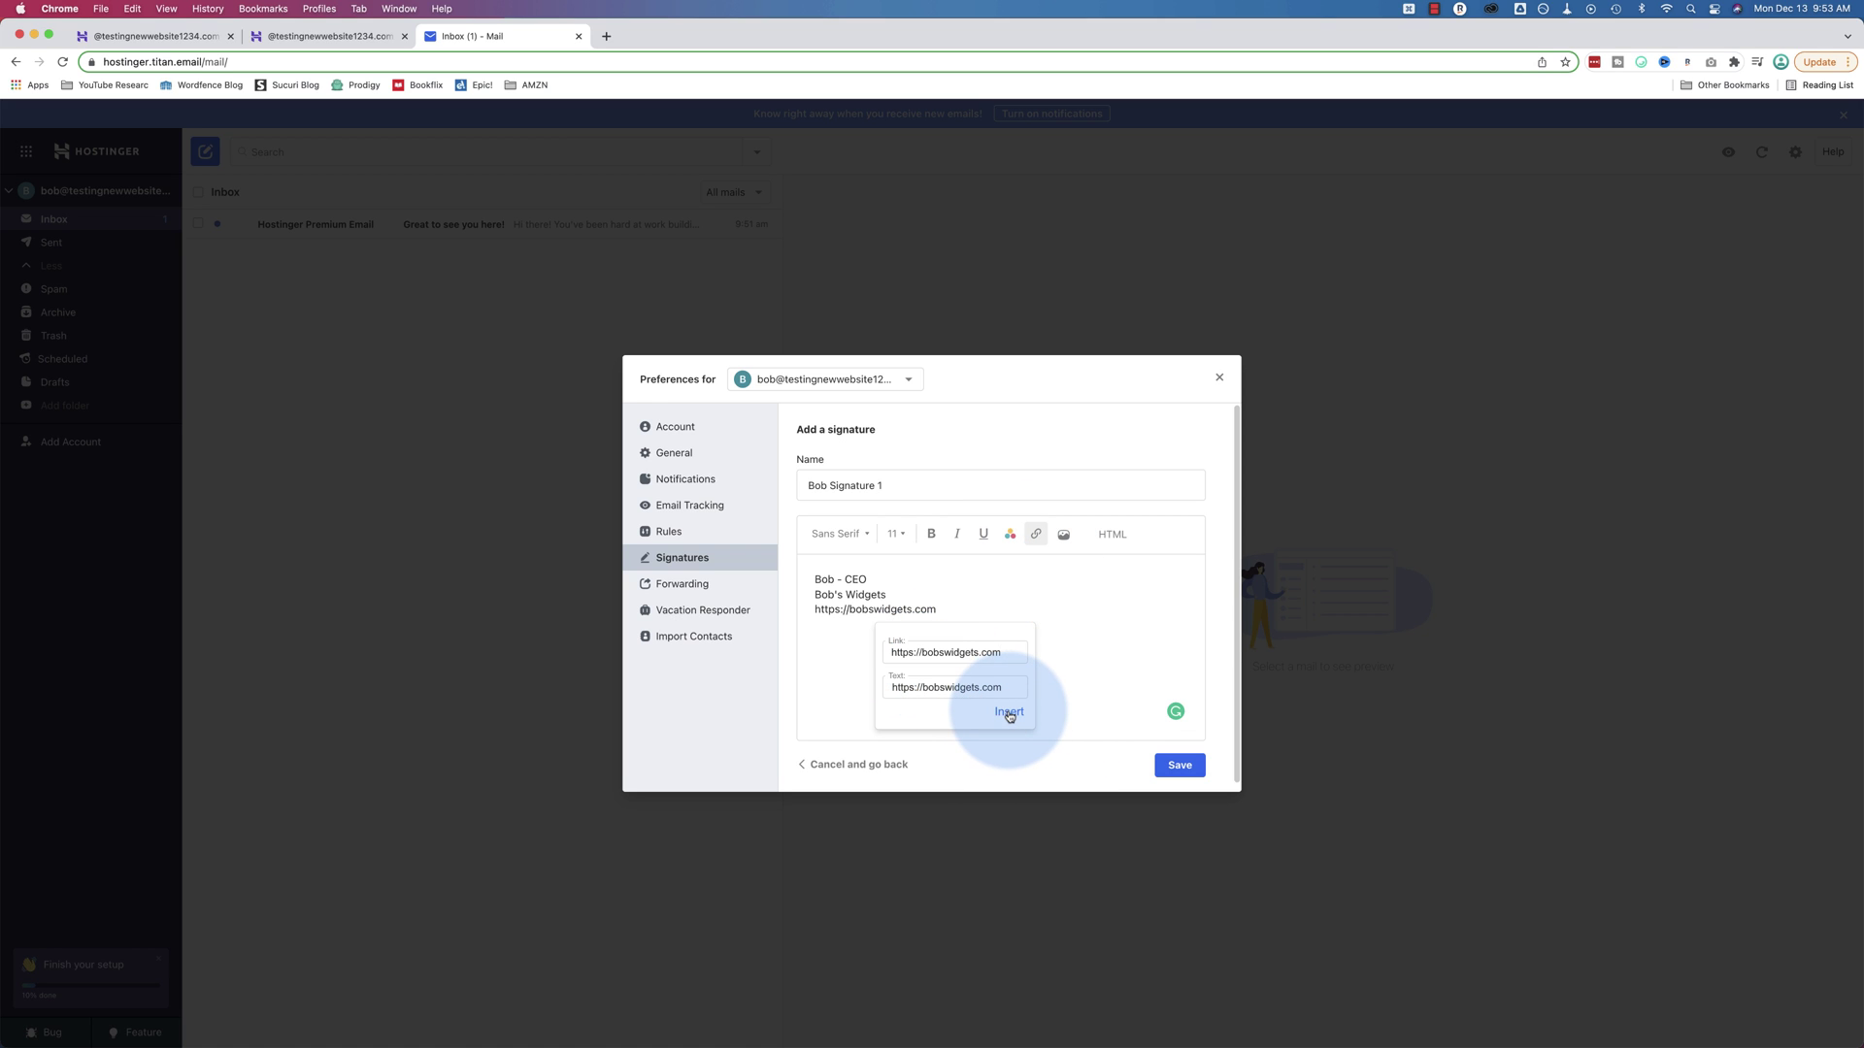
left_click(1008, 713)
left_click(977, 599)
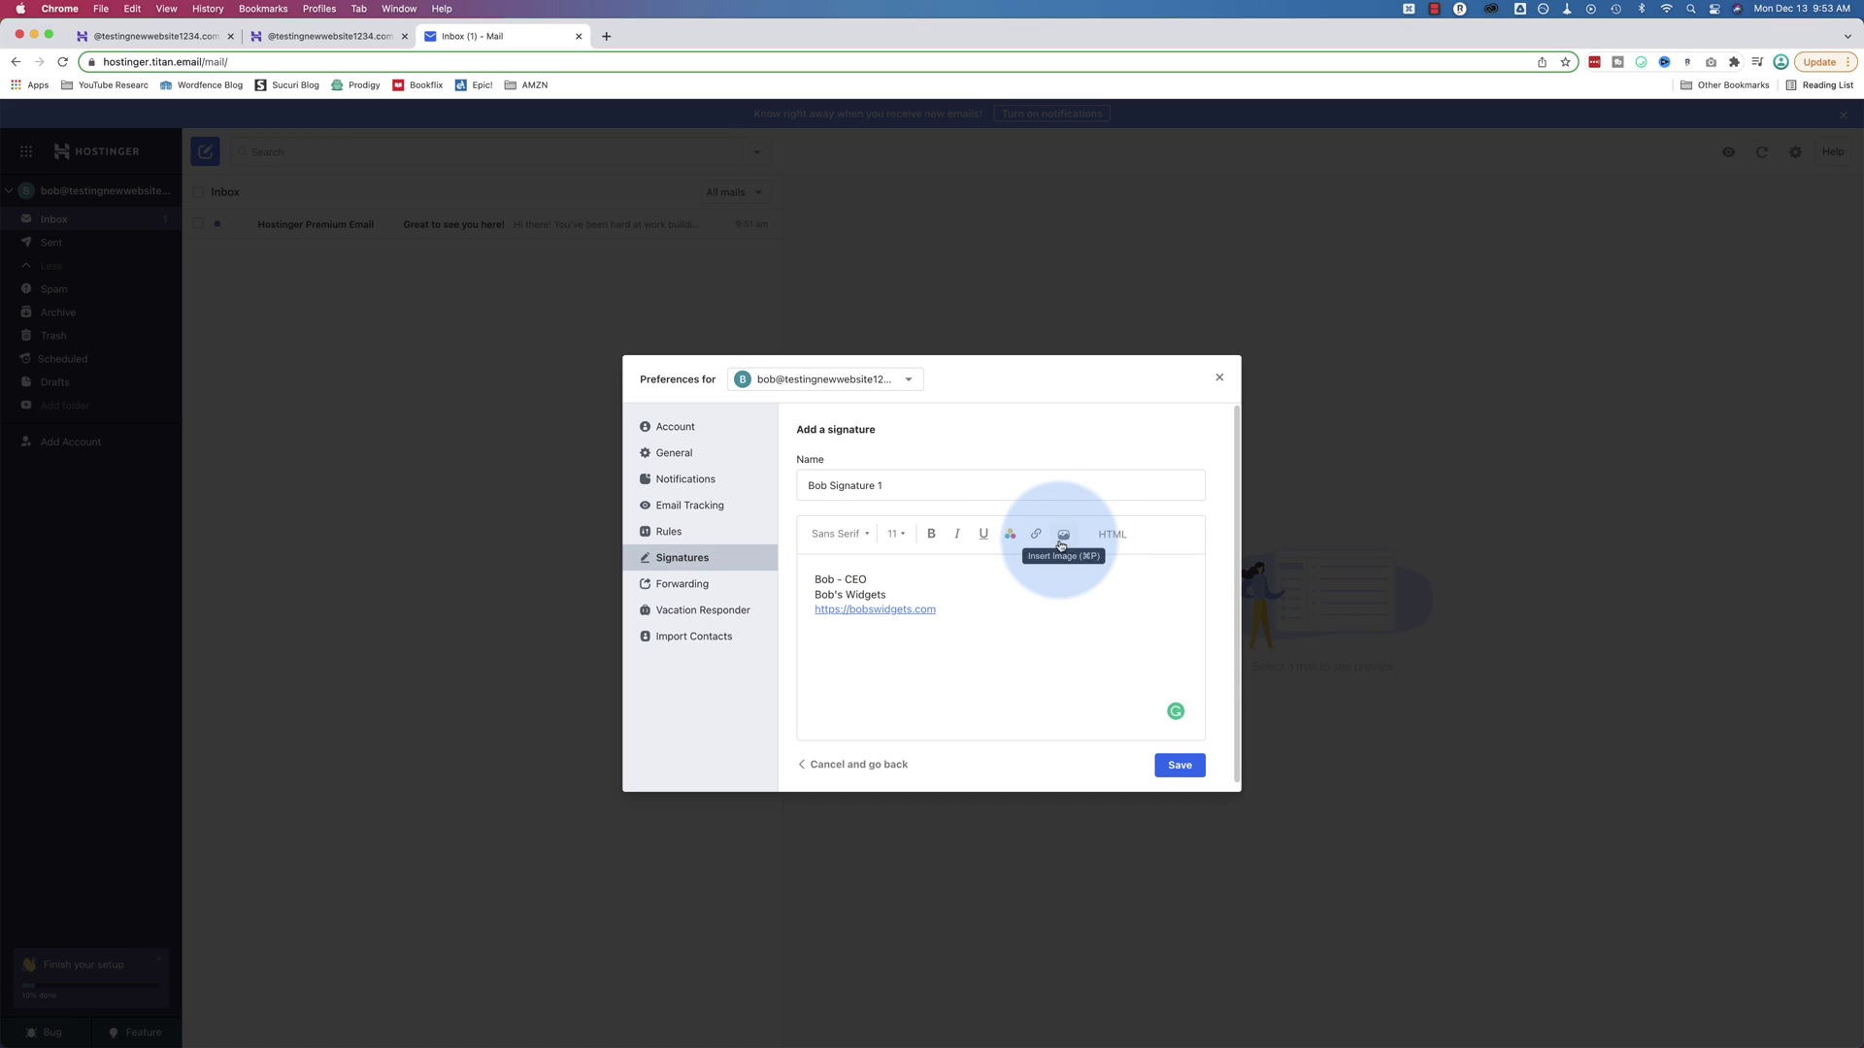
Review the signature in HTML view and save it as the default
left_click(1110, 537)
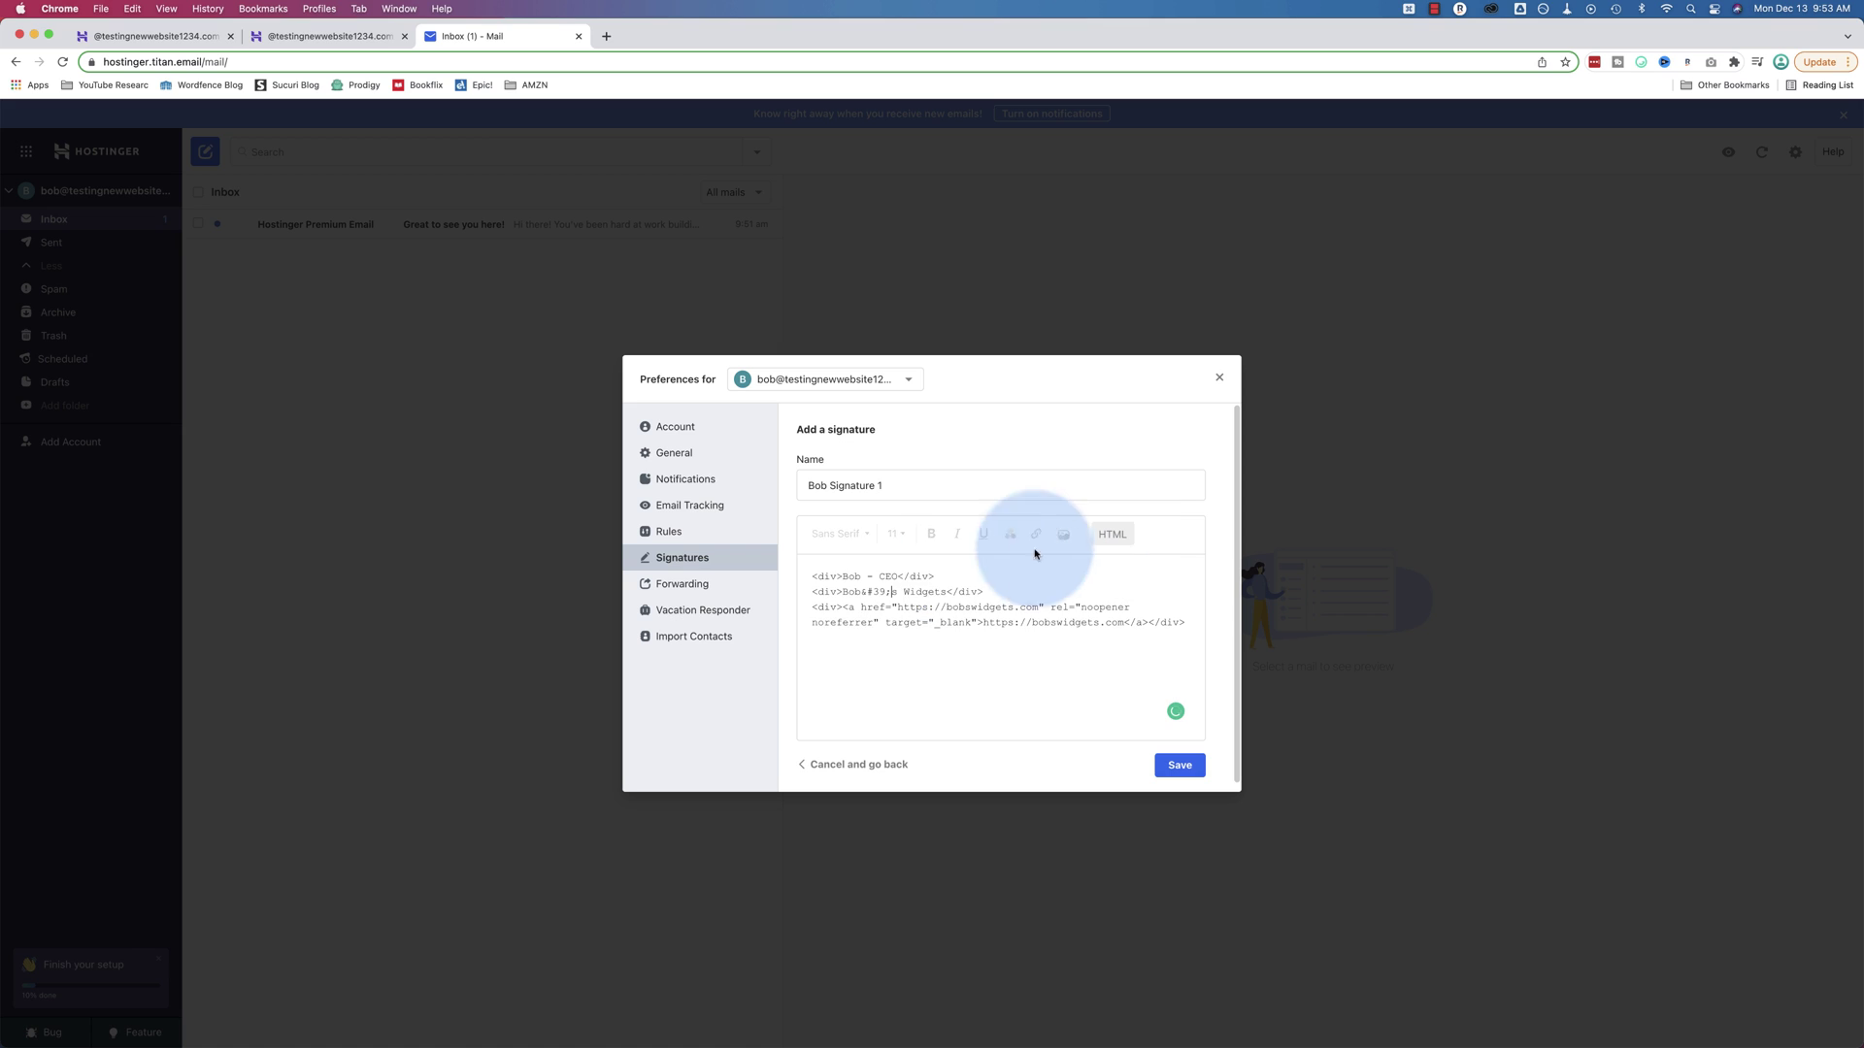
left_click(862, 577)
type(". sdfsfds")
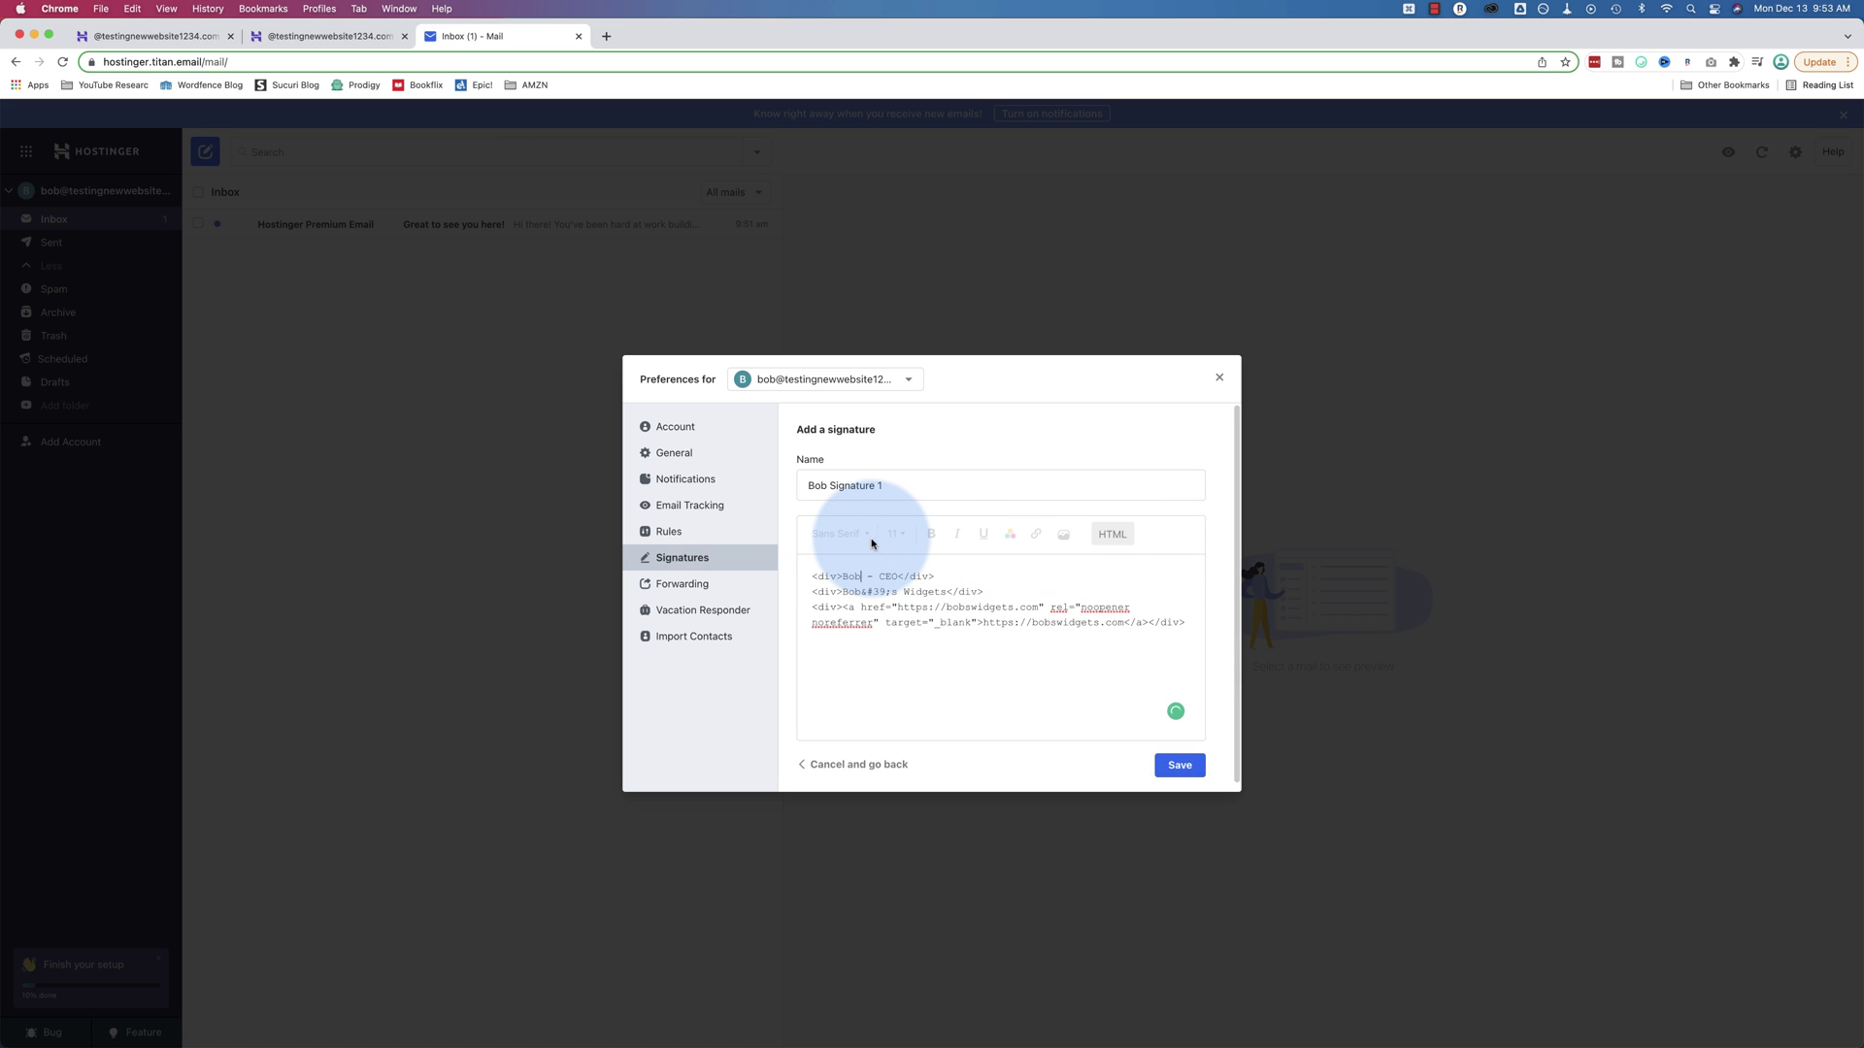
key("super+a")
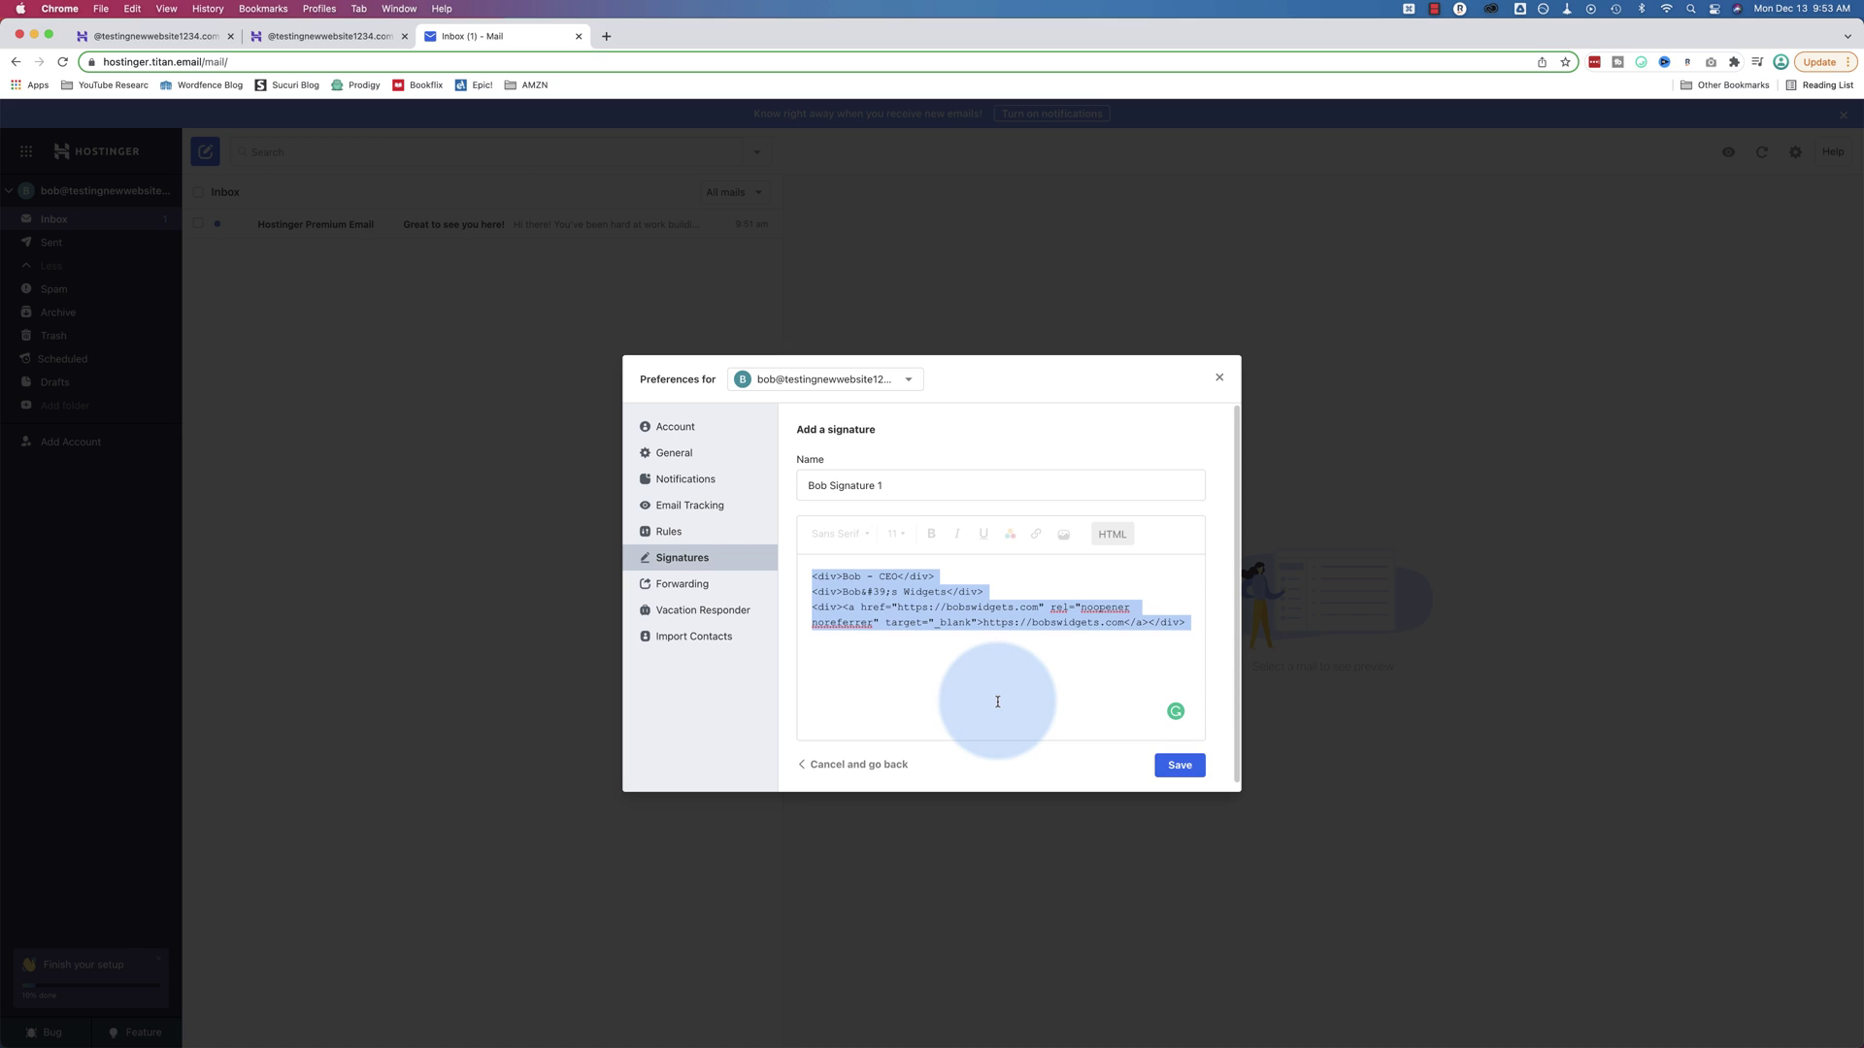
left_click(1180, 765)
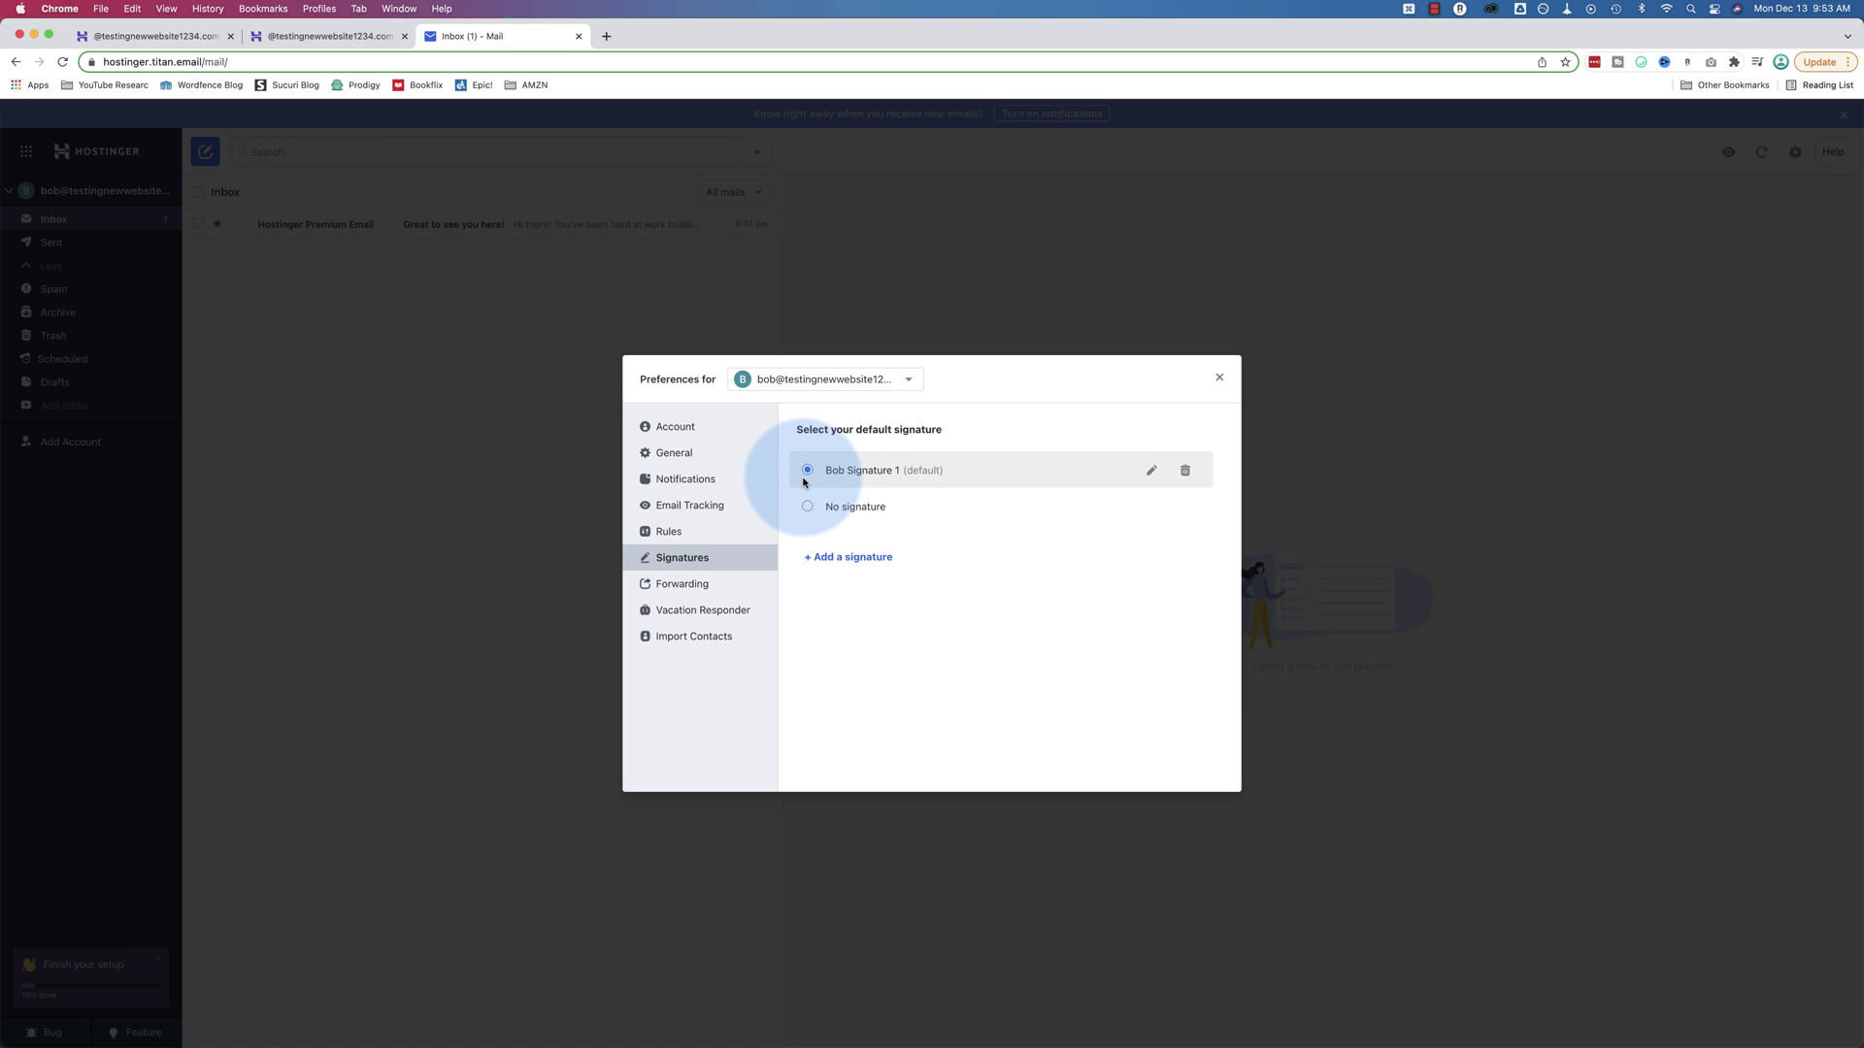
Open the account settings and read the display picture section
left_click(697, 426)
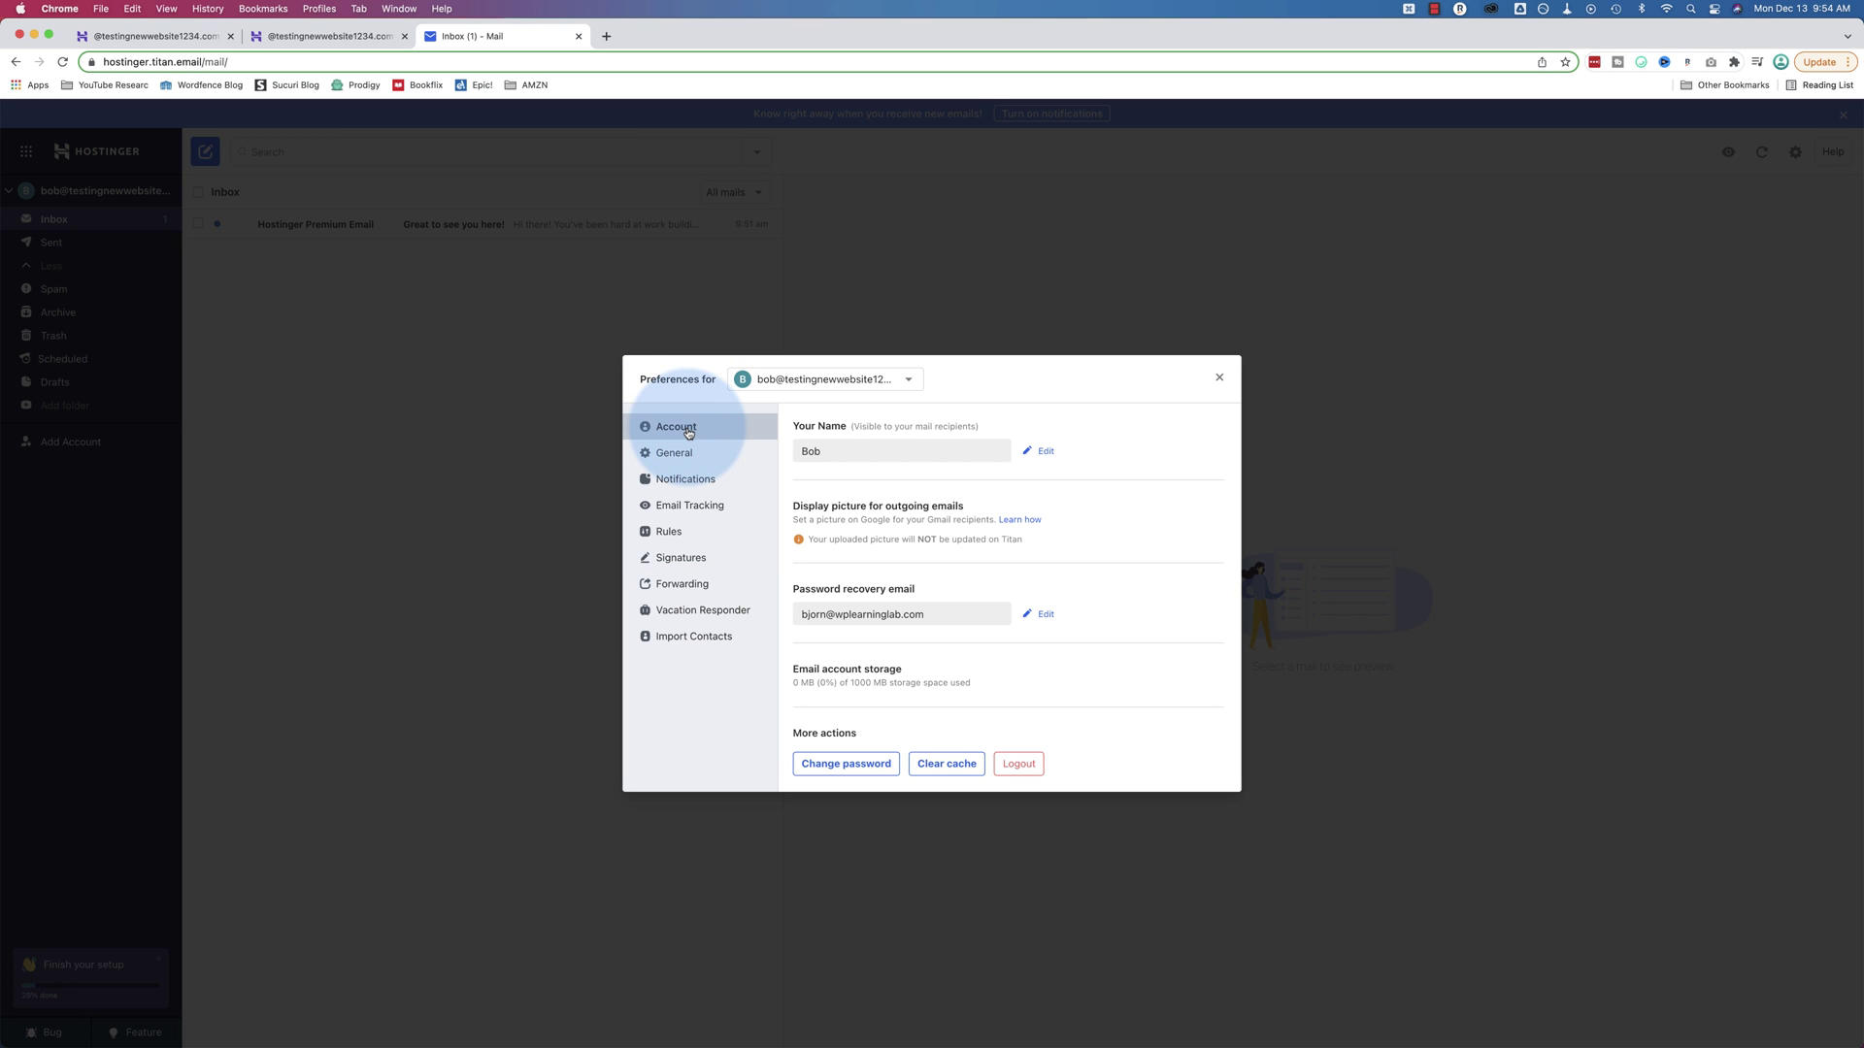
triple_click(813, 510)
left_click(865, 553)
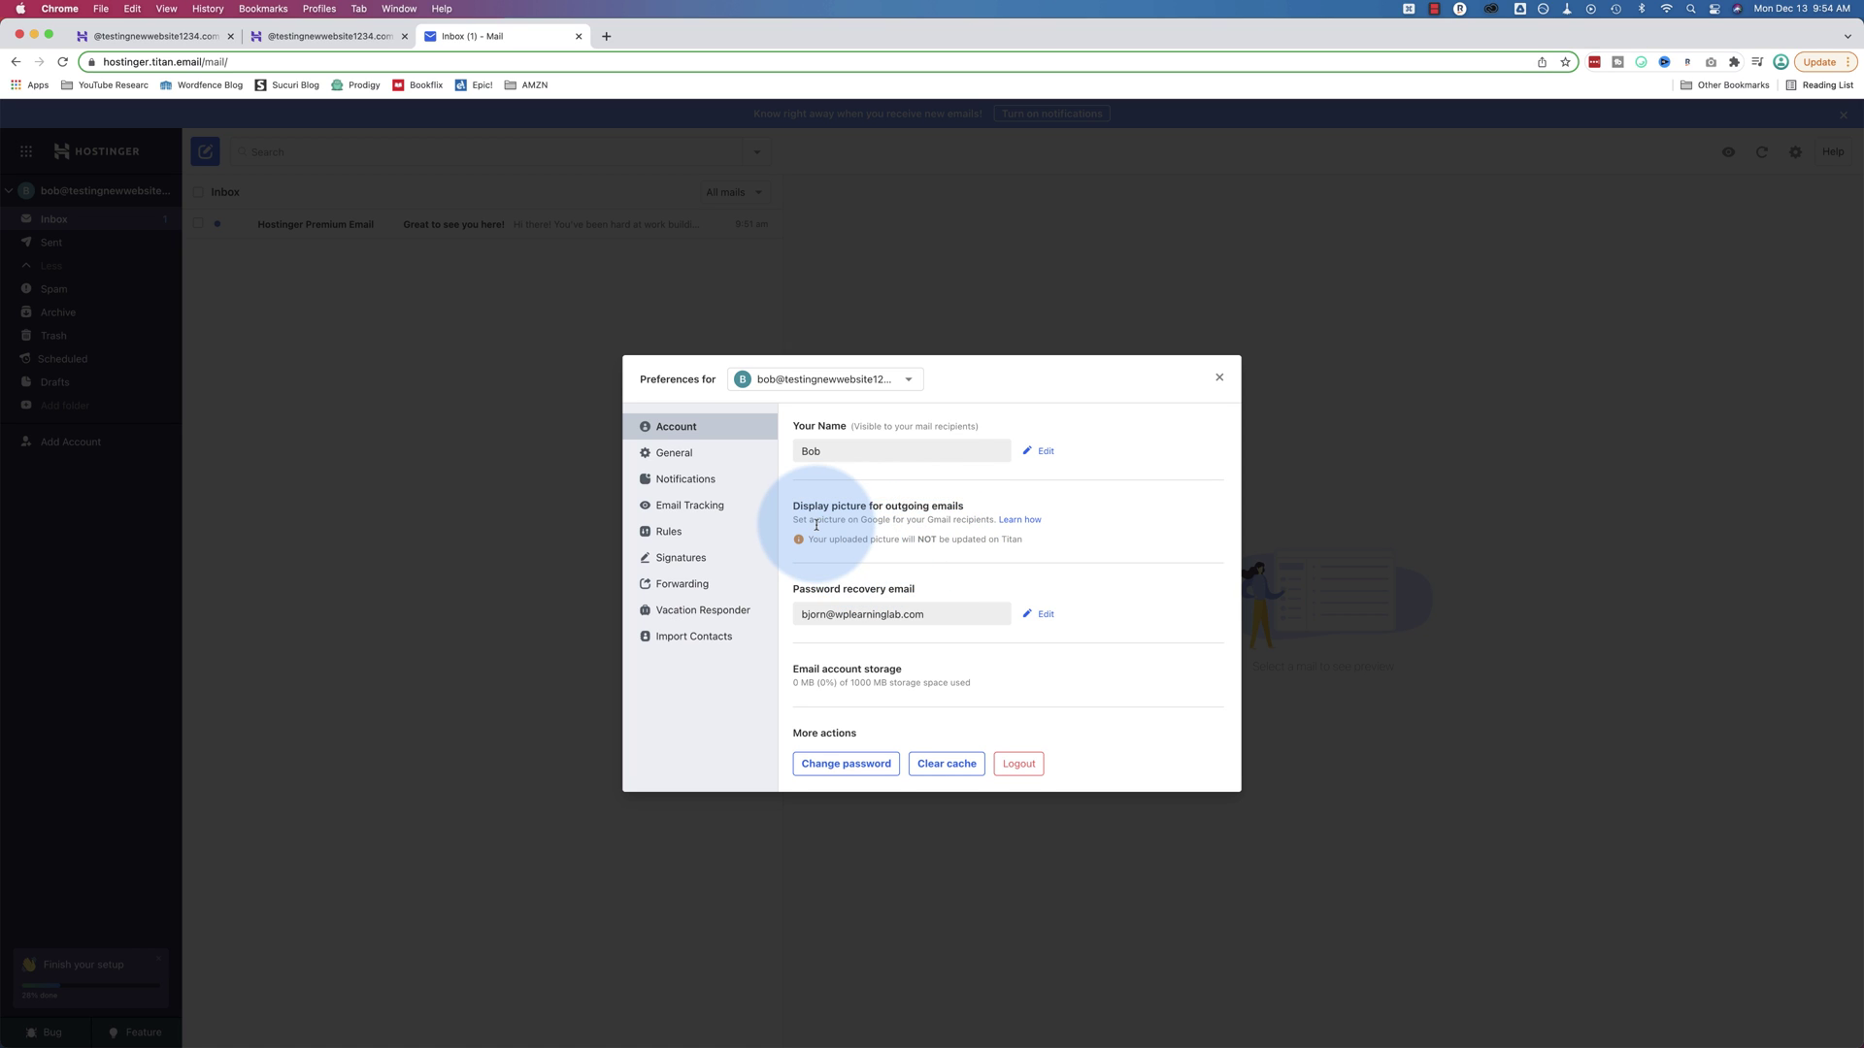
left_click_drag(871, 517, 957, 519)
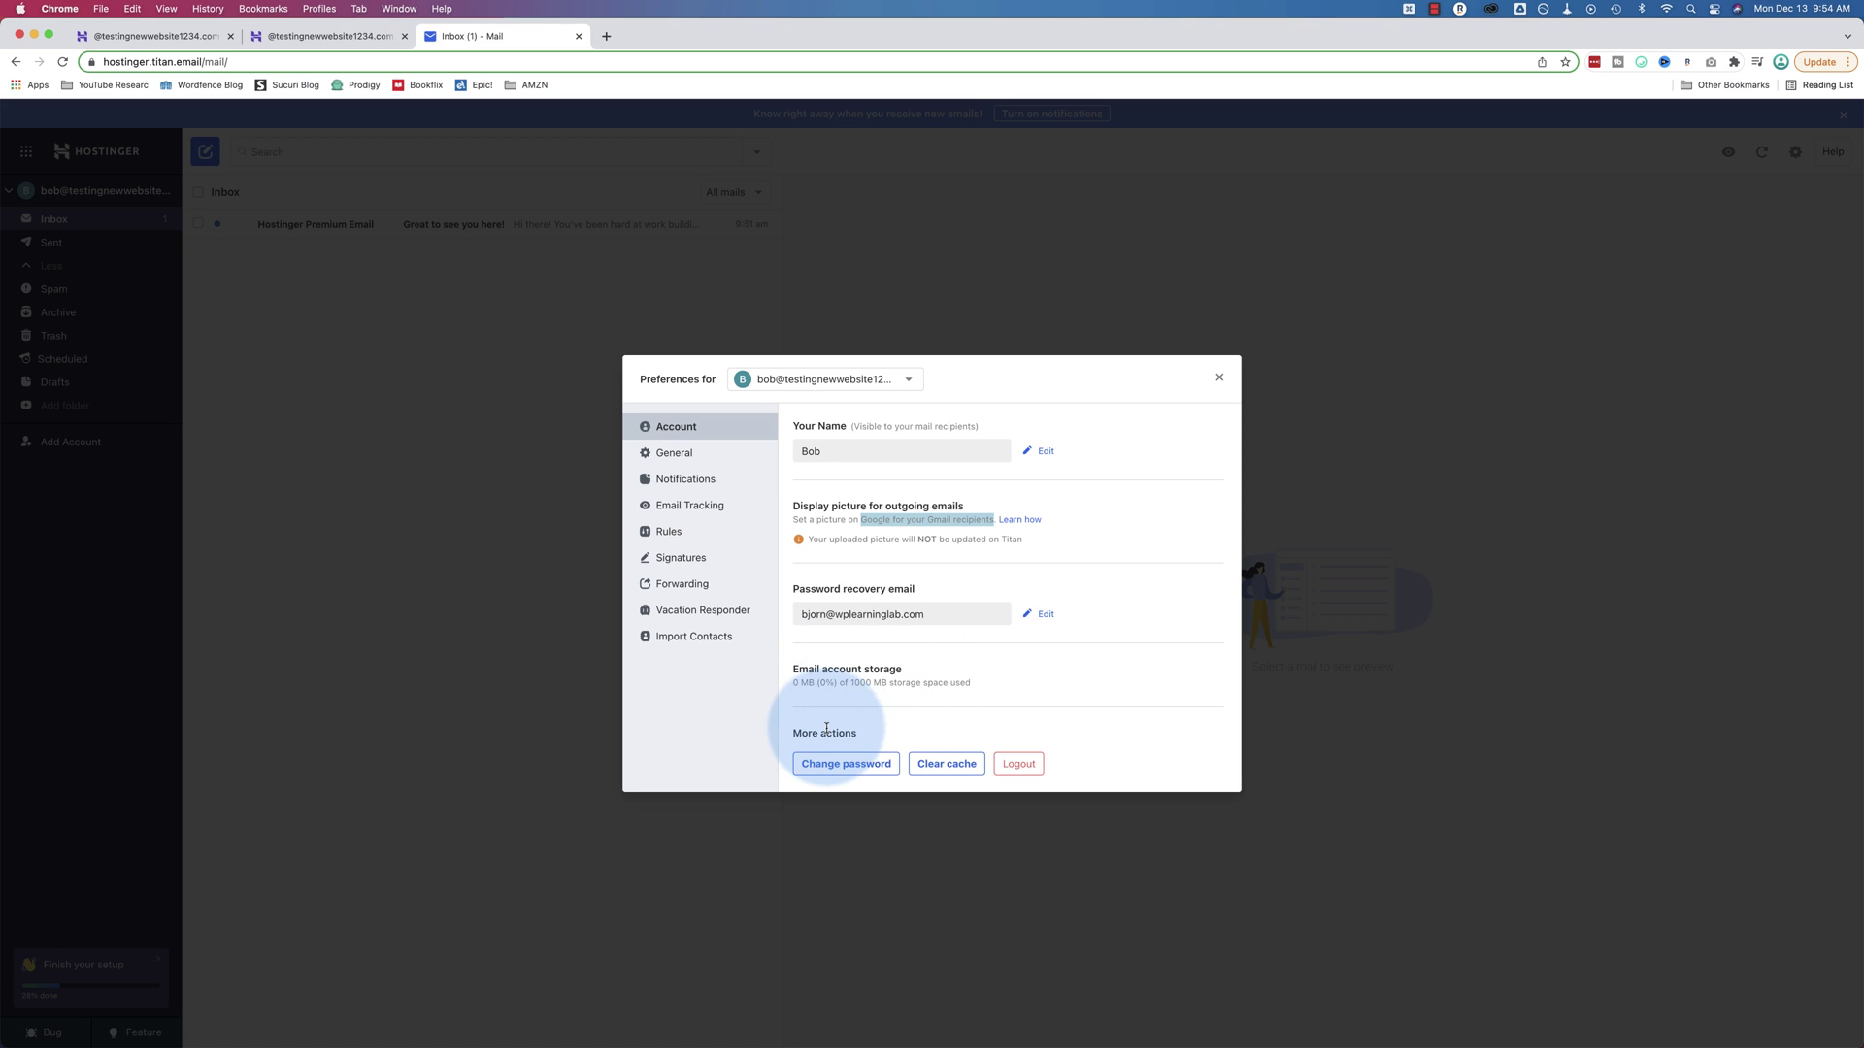
left_click(961, 770)
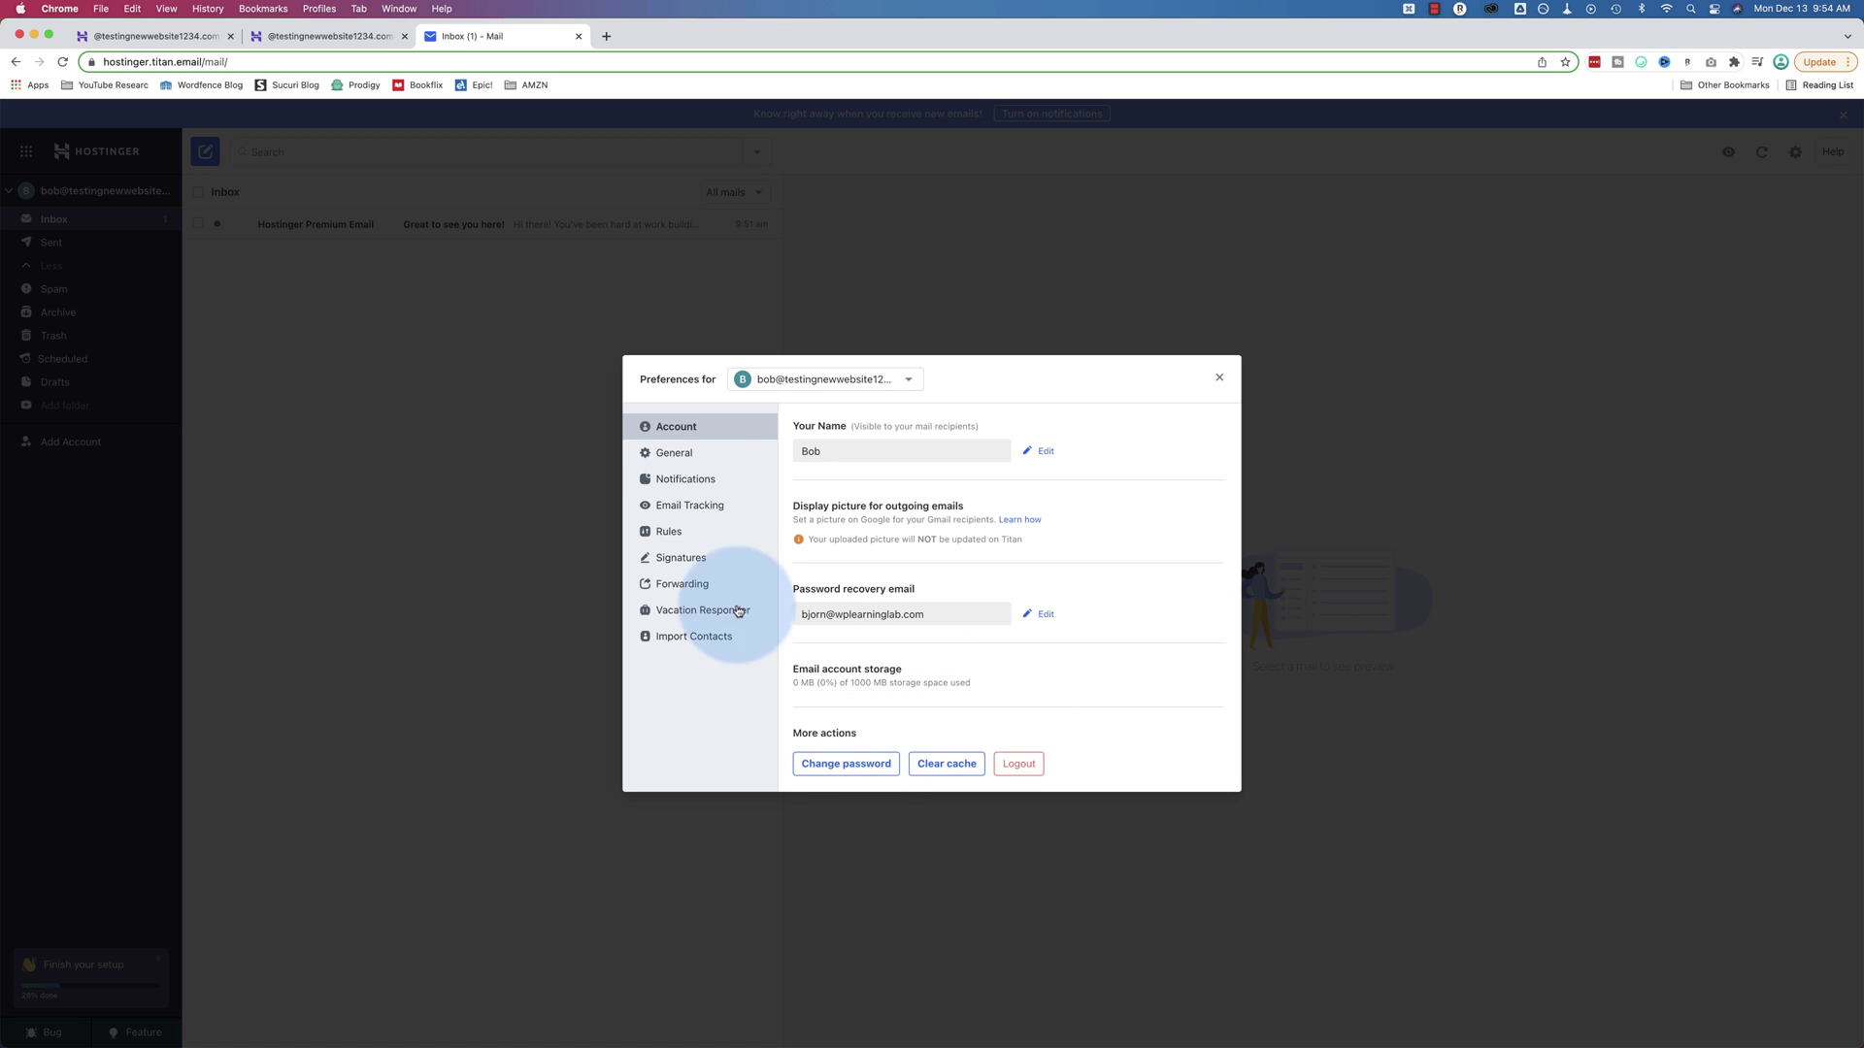
Step through General, Notifications and Email Tracking settings to reach Rules
left_click(680, 452)
scroll(883, 563, "down", 1)
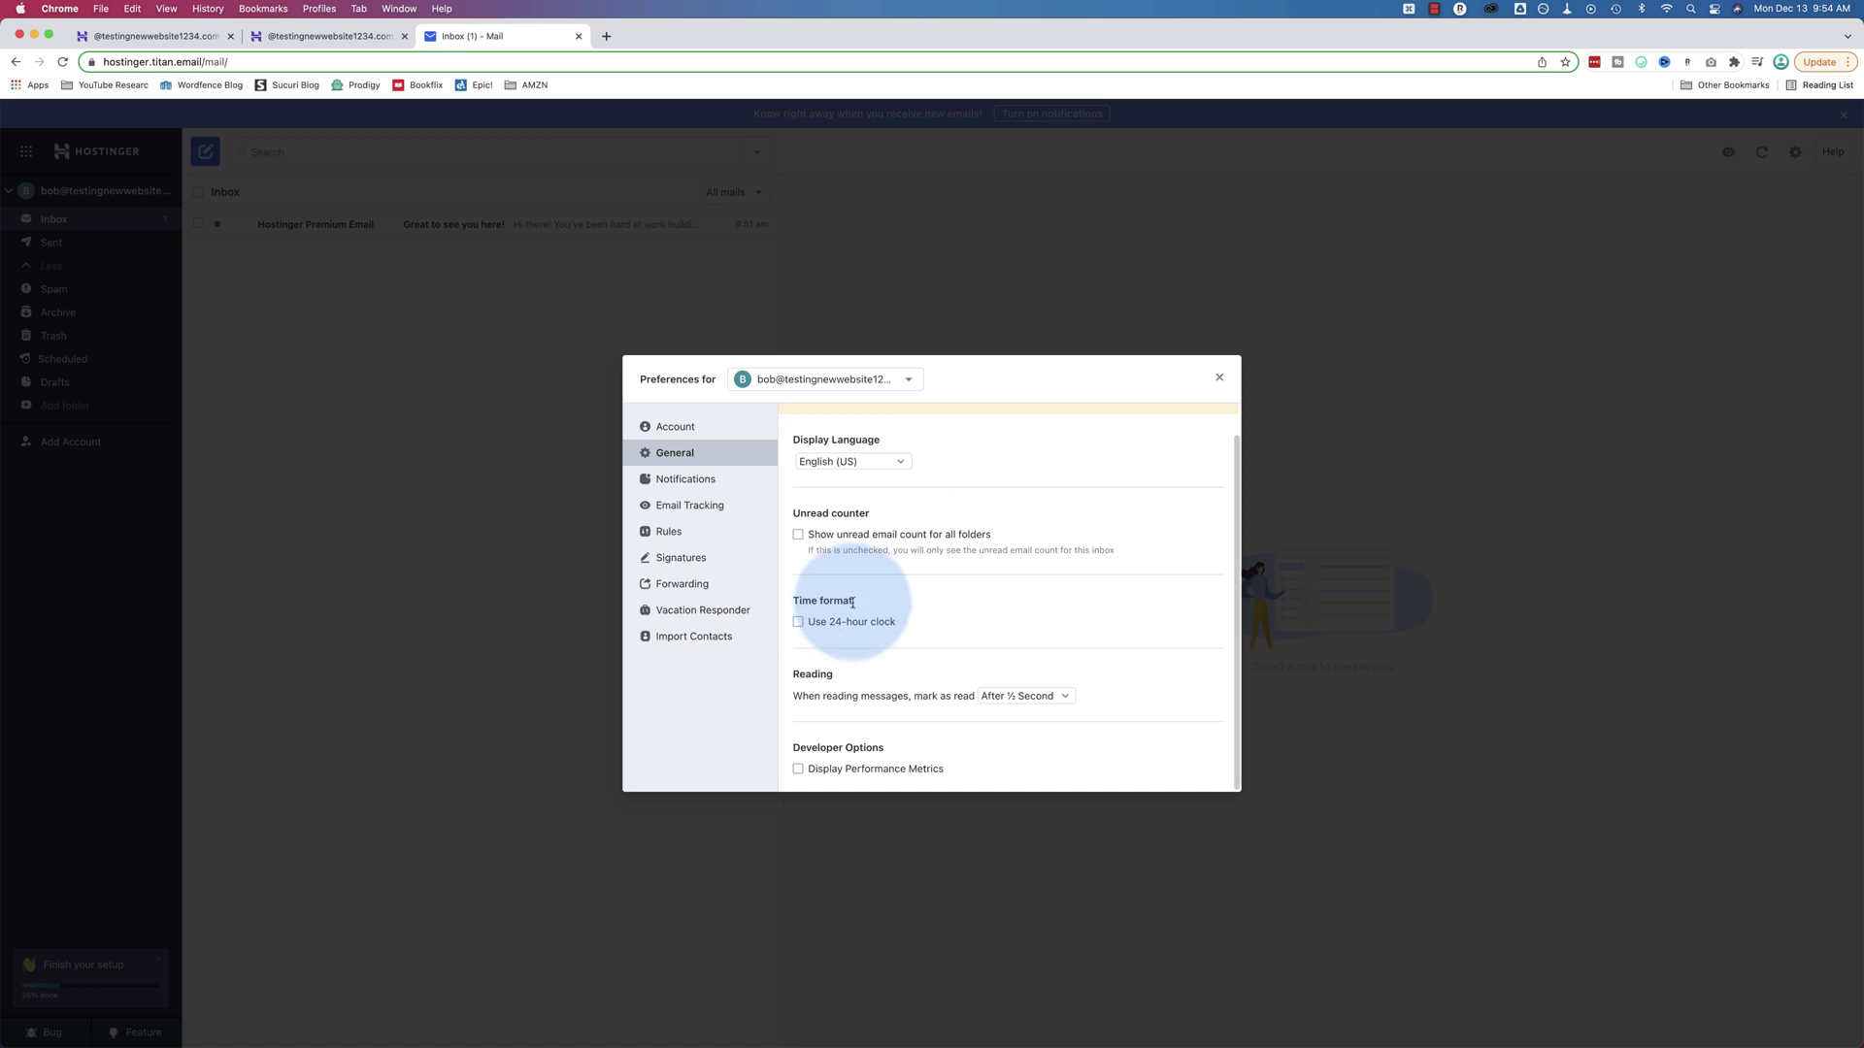
left_click(696, 487)
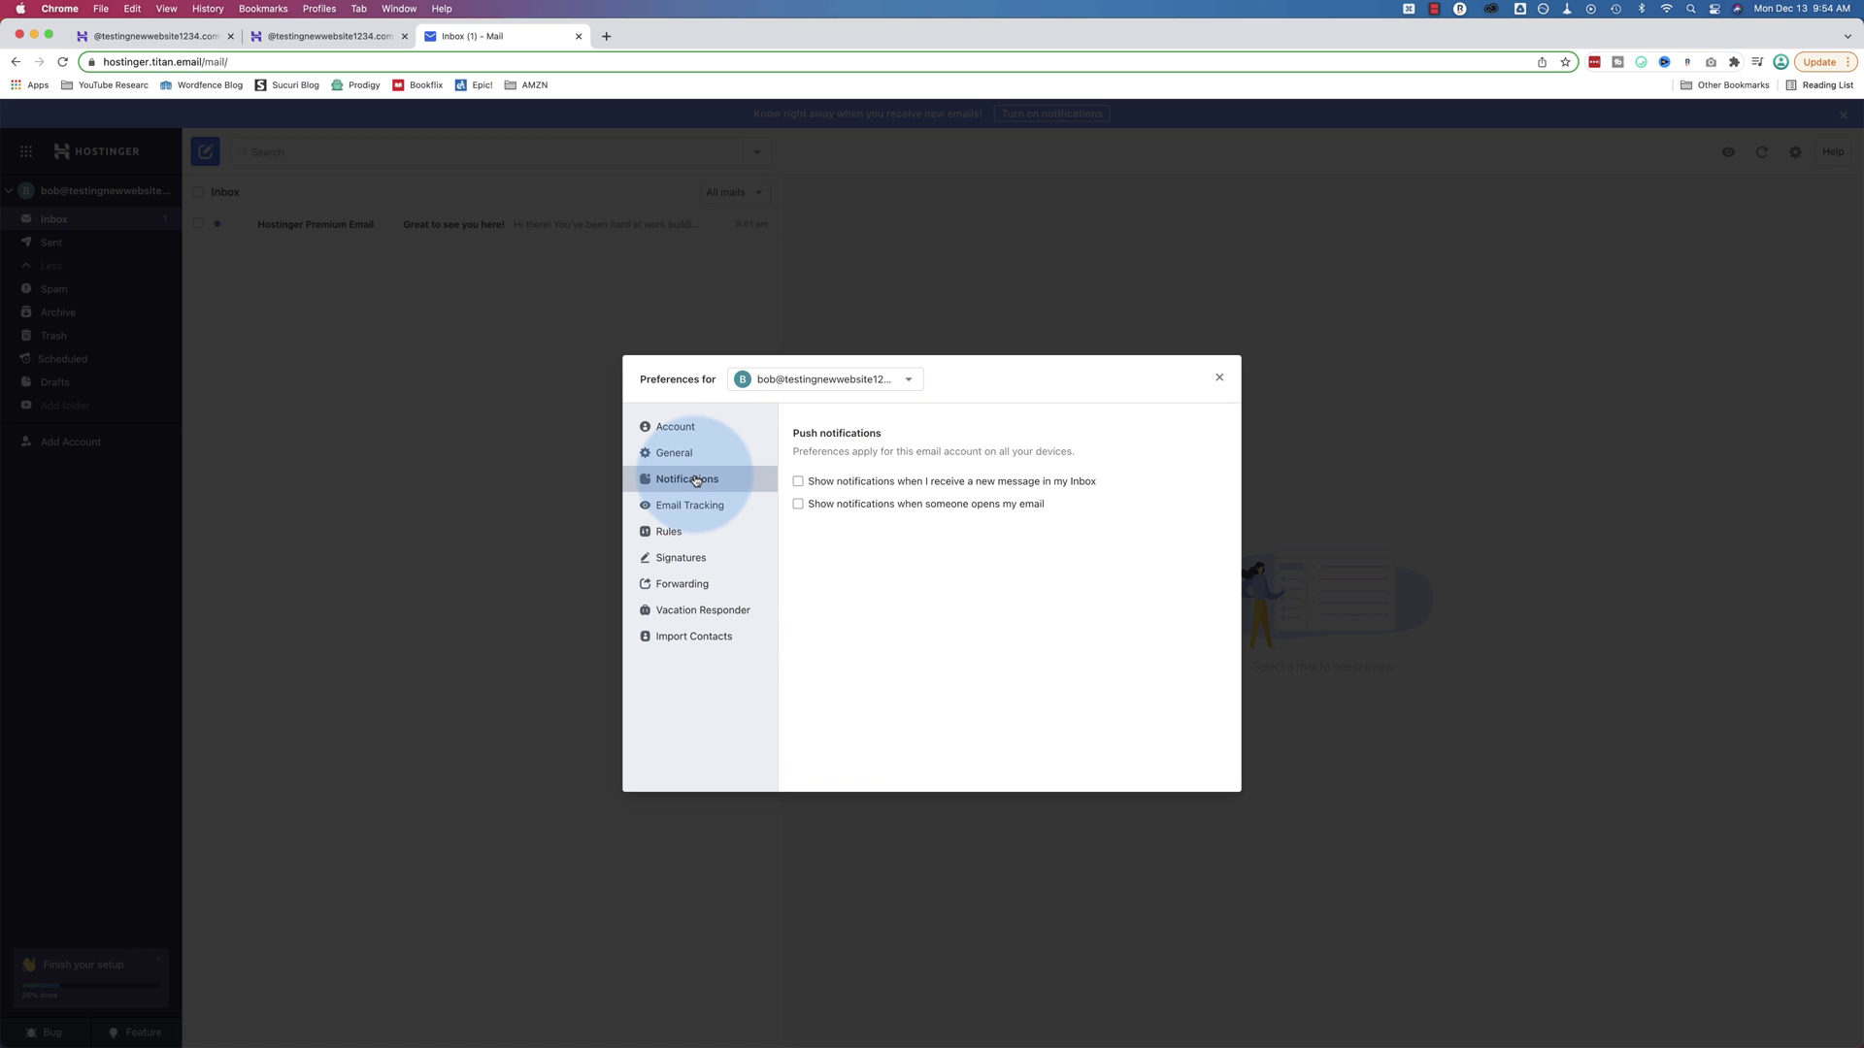
left_click(710, 513)
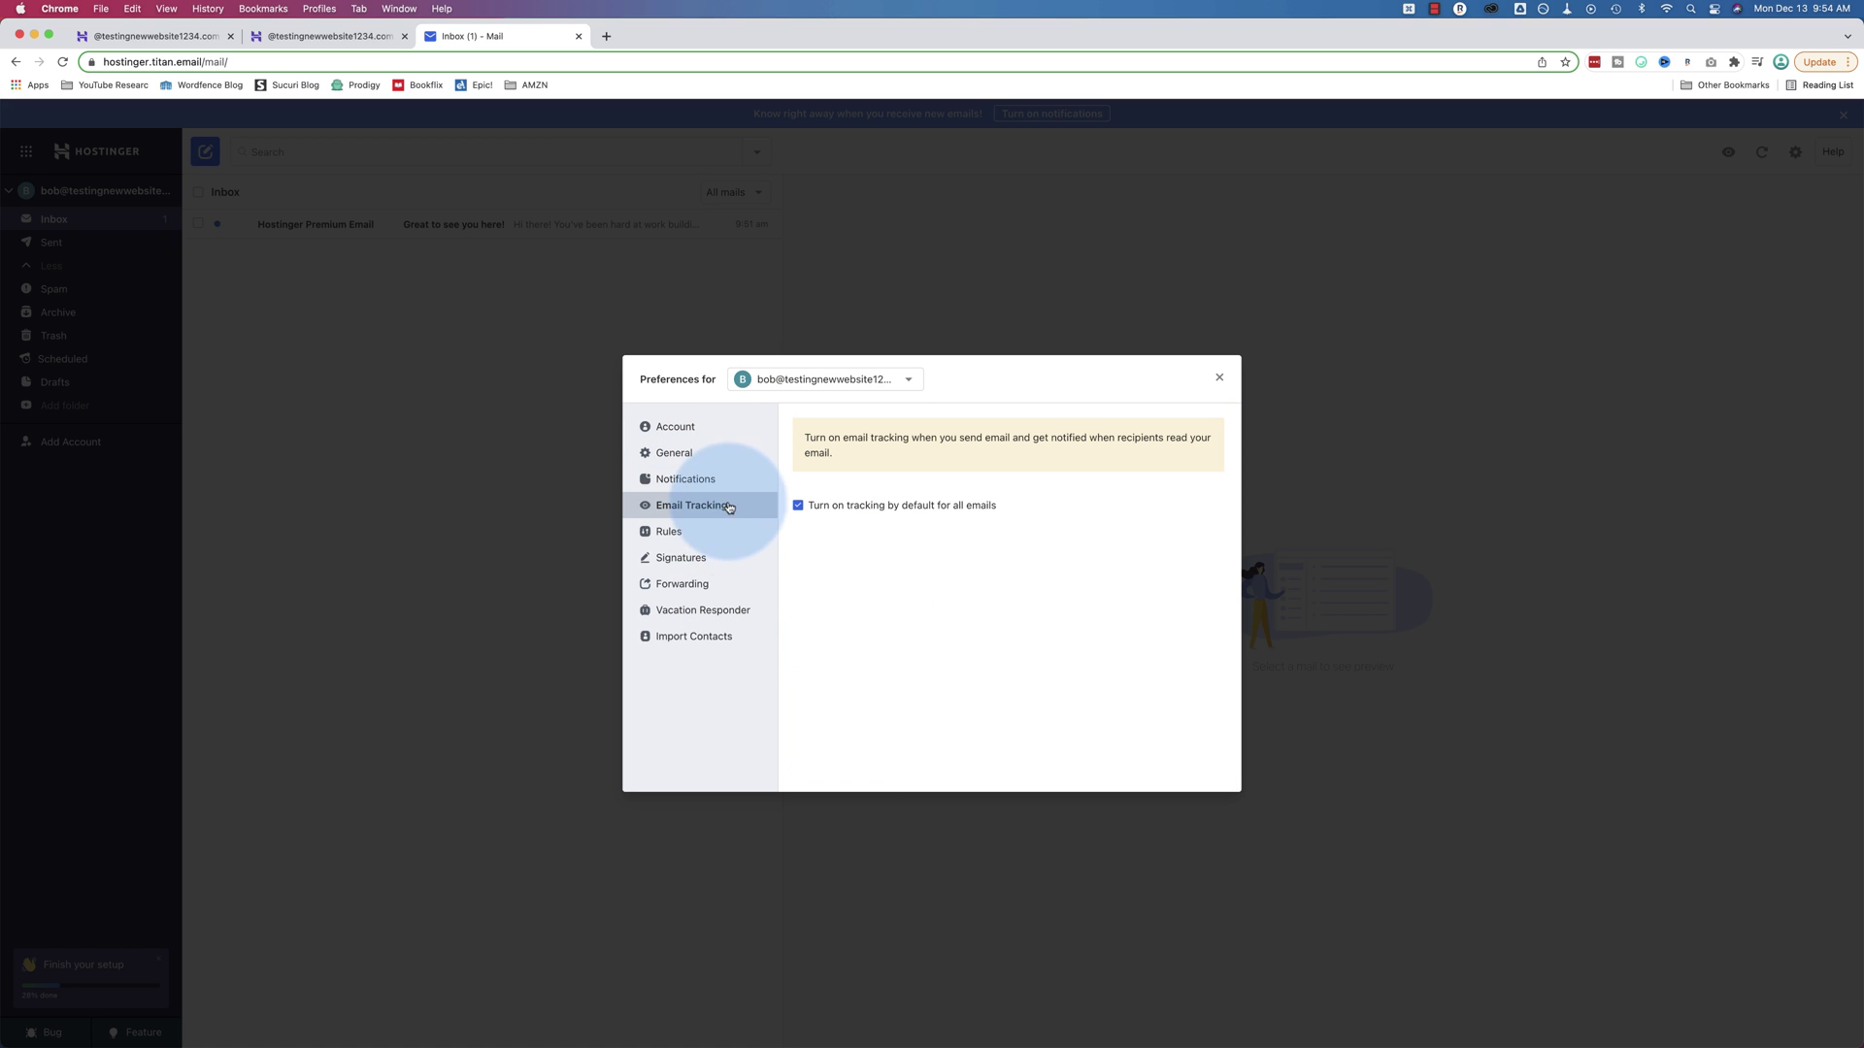
left_click(684, 532)
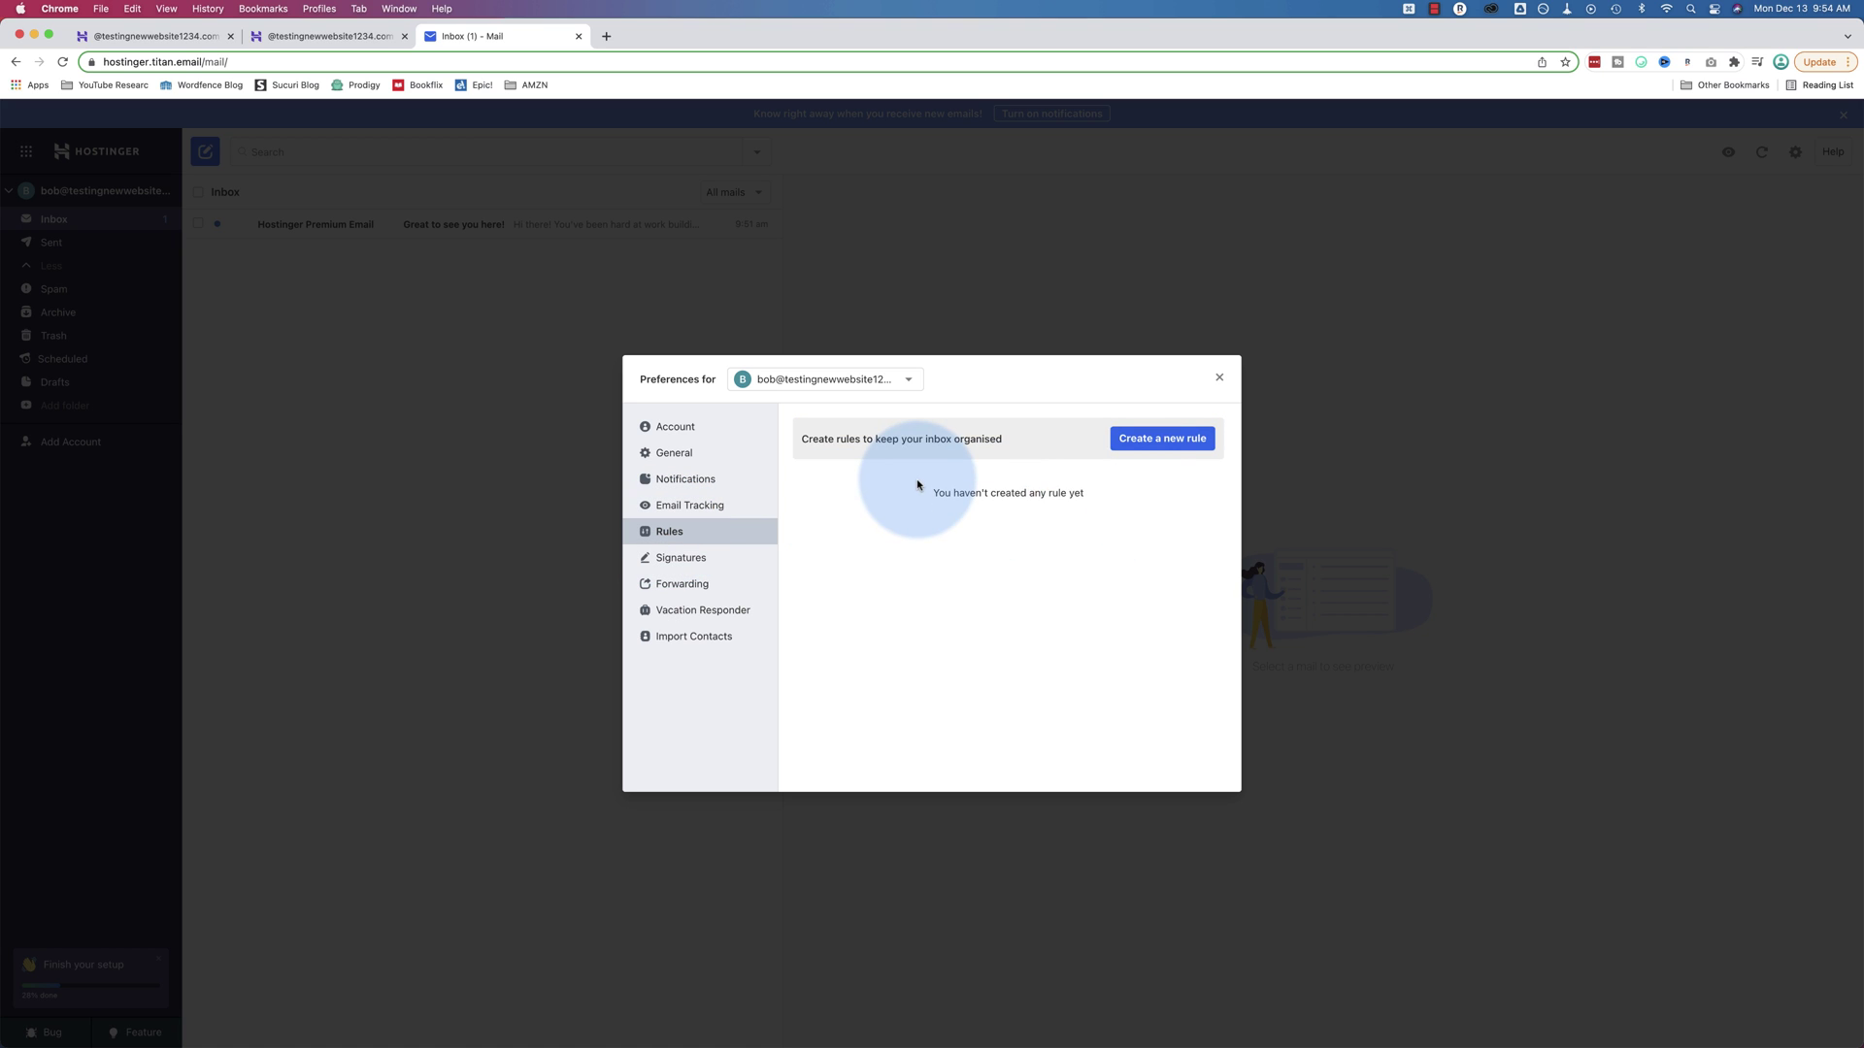
Start a new rule with the condition Sent To the info address
left_click(1167, 442)
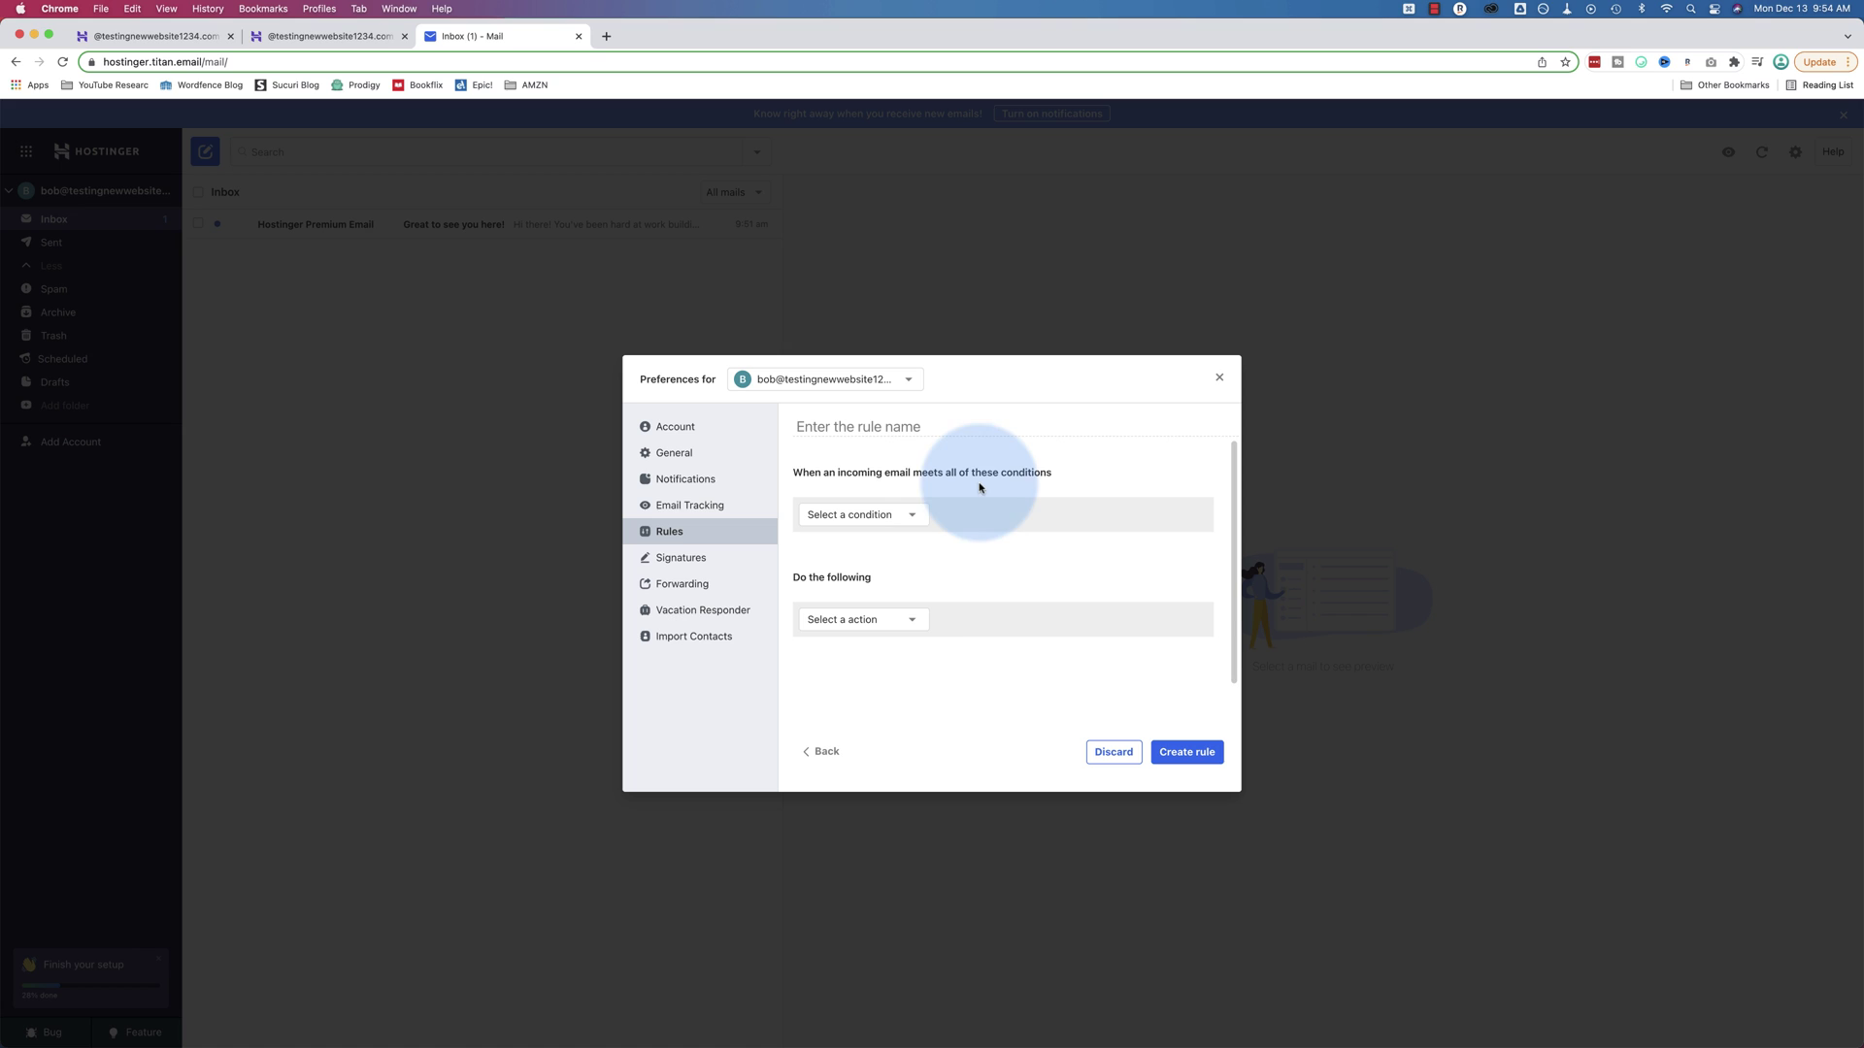
left_click(914, 517)
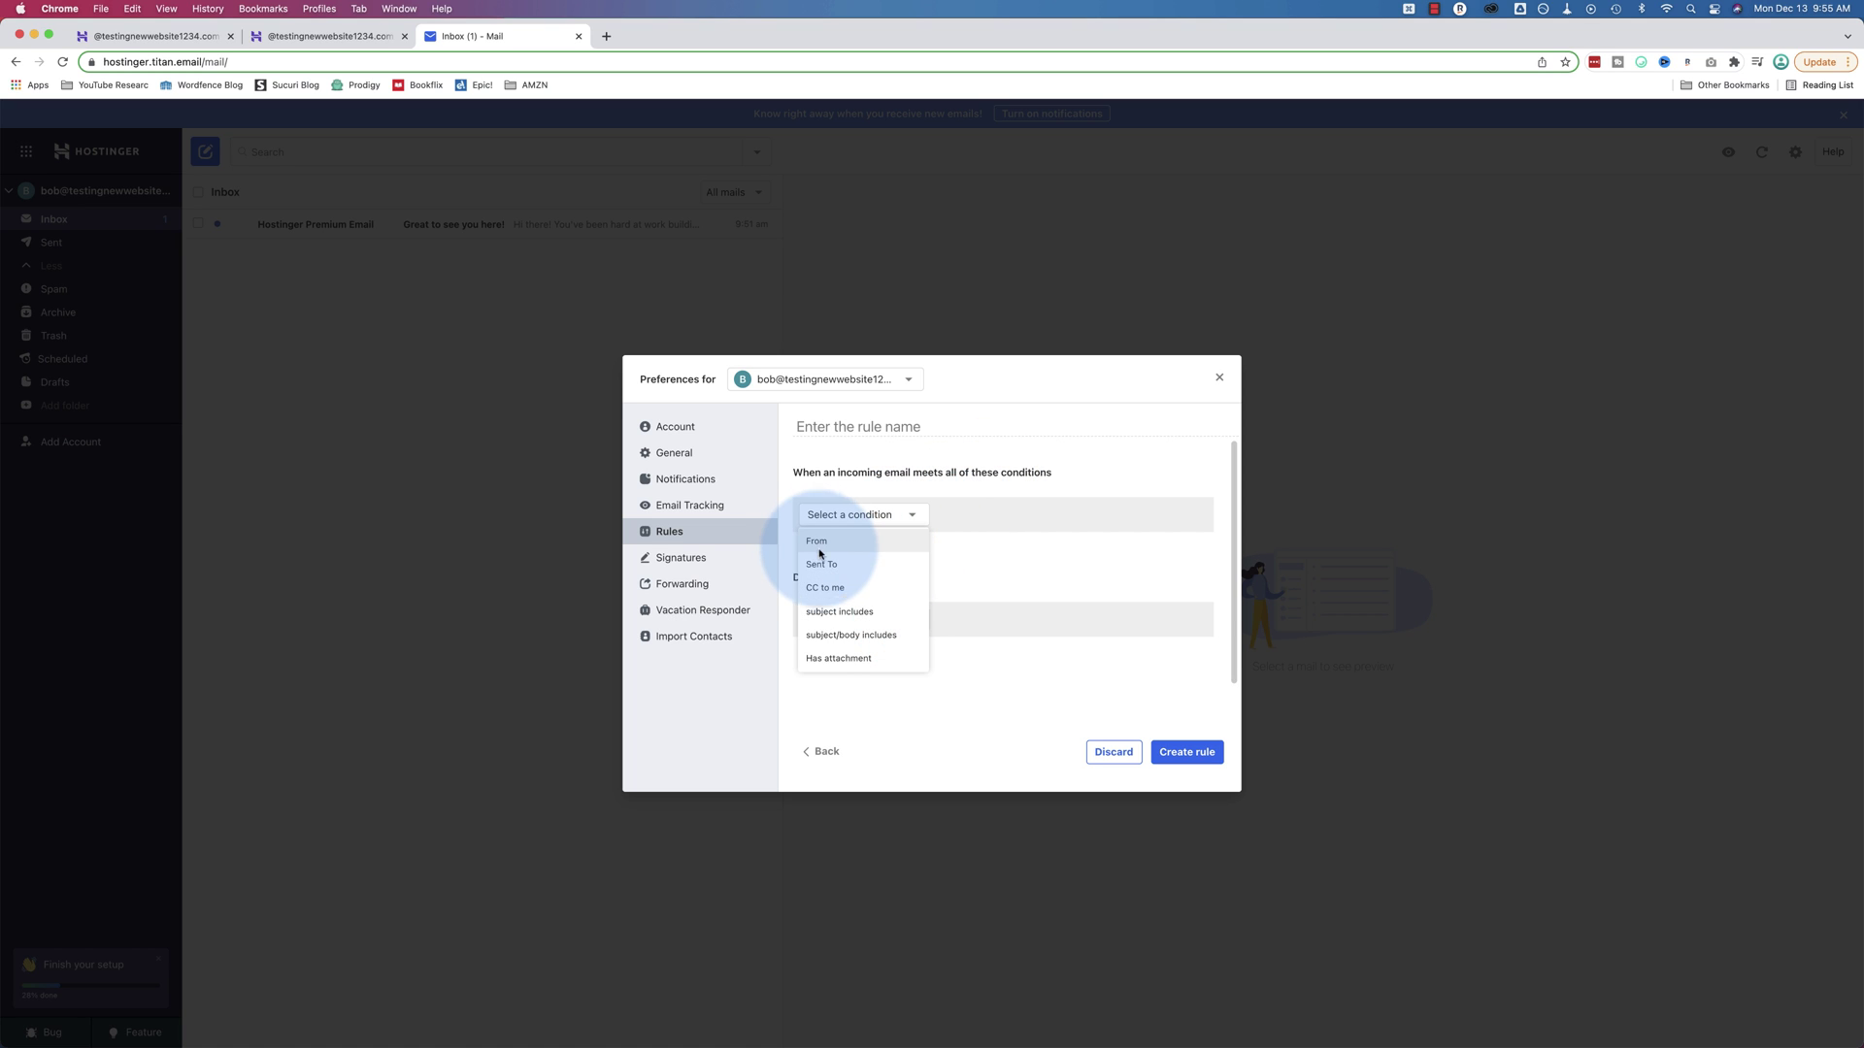
left_click(823, 565)
left_click(961, 520)
type("info")
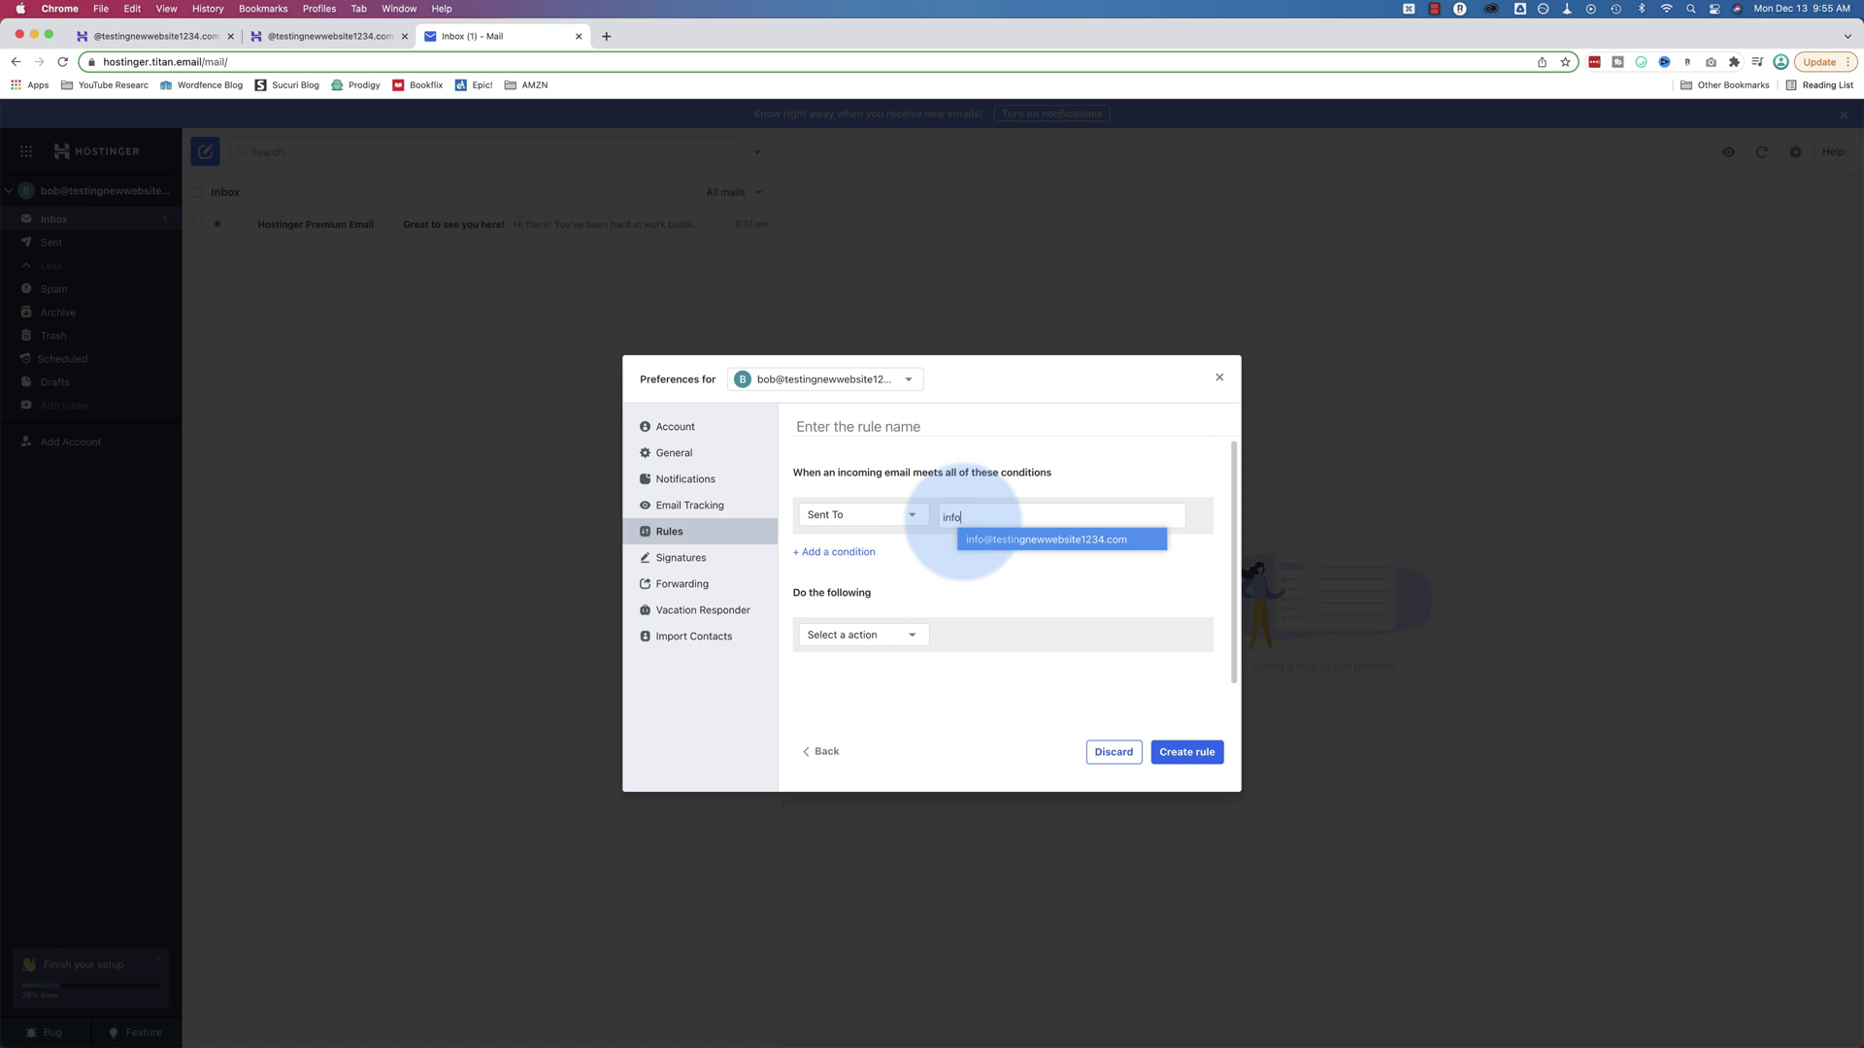
left_click(970, 540)
Set the rule's action to star the email, replacing an initial move to Archive
left_click(857, 634)
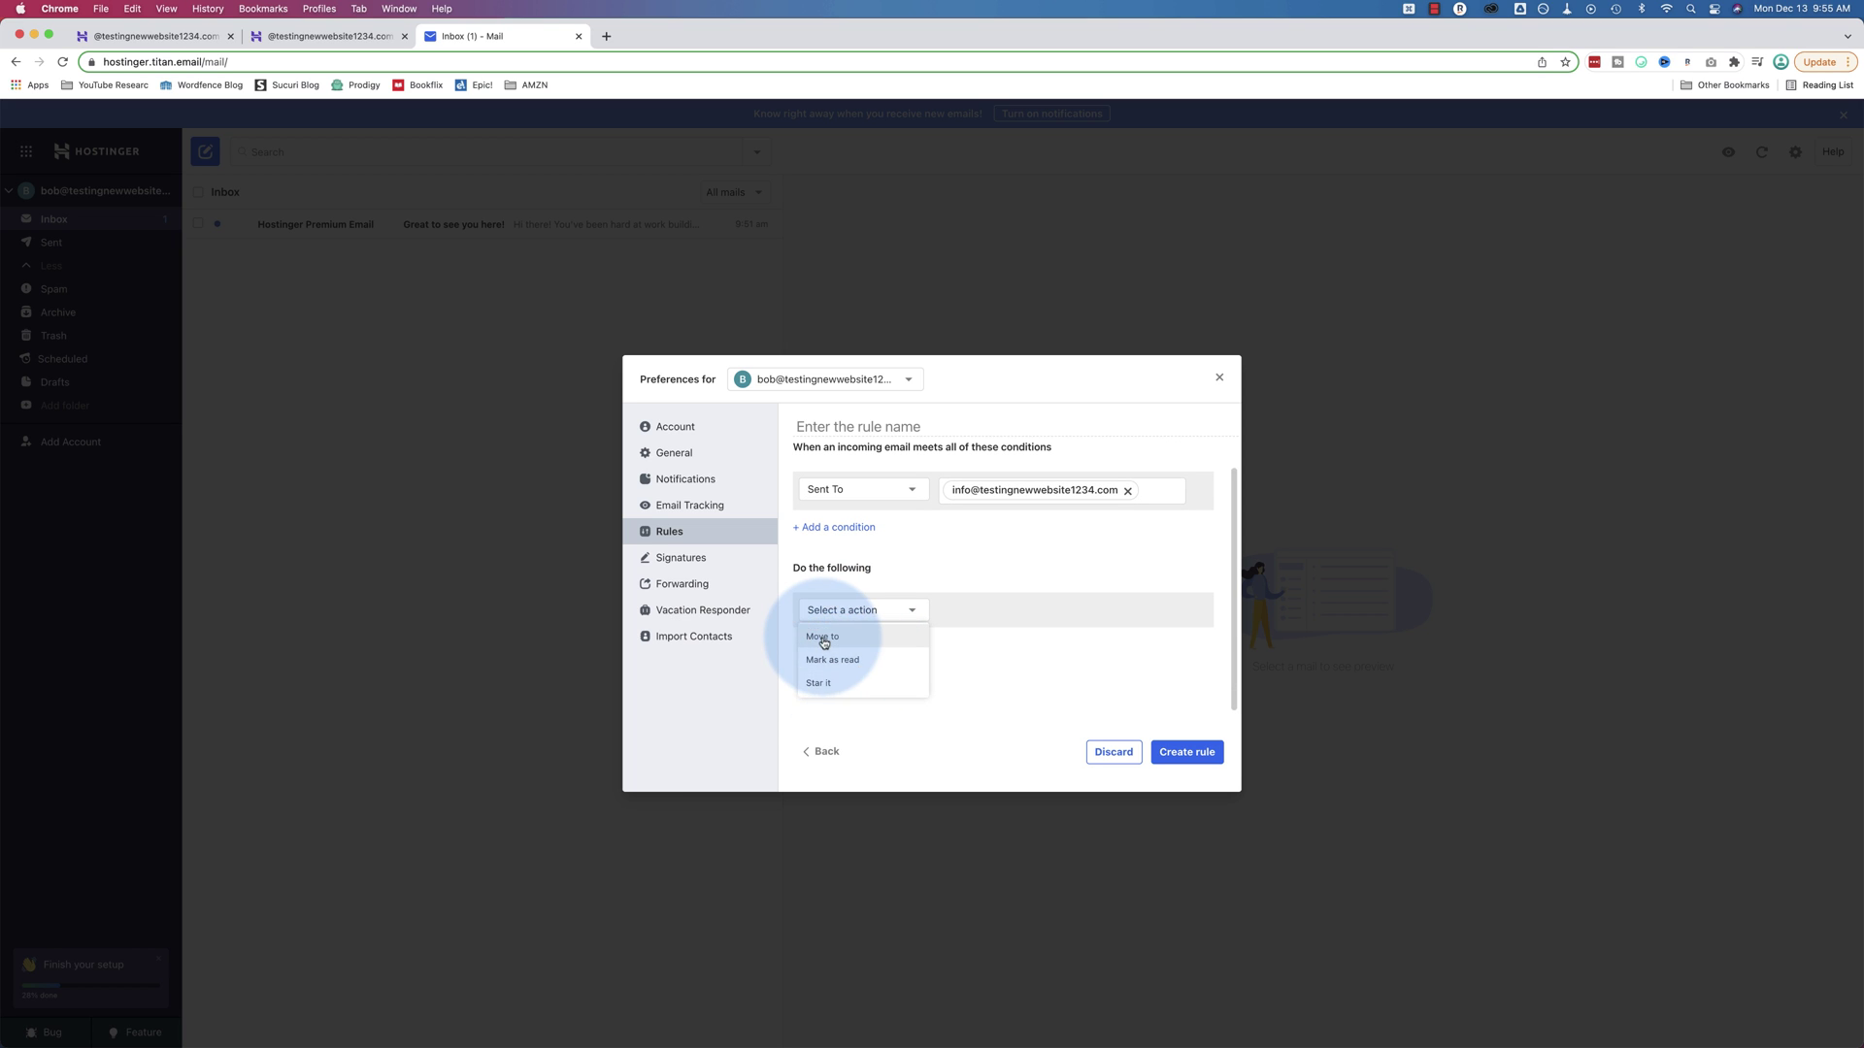
left_click(823, 638)
left_click(1009, 610)
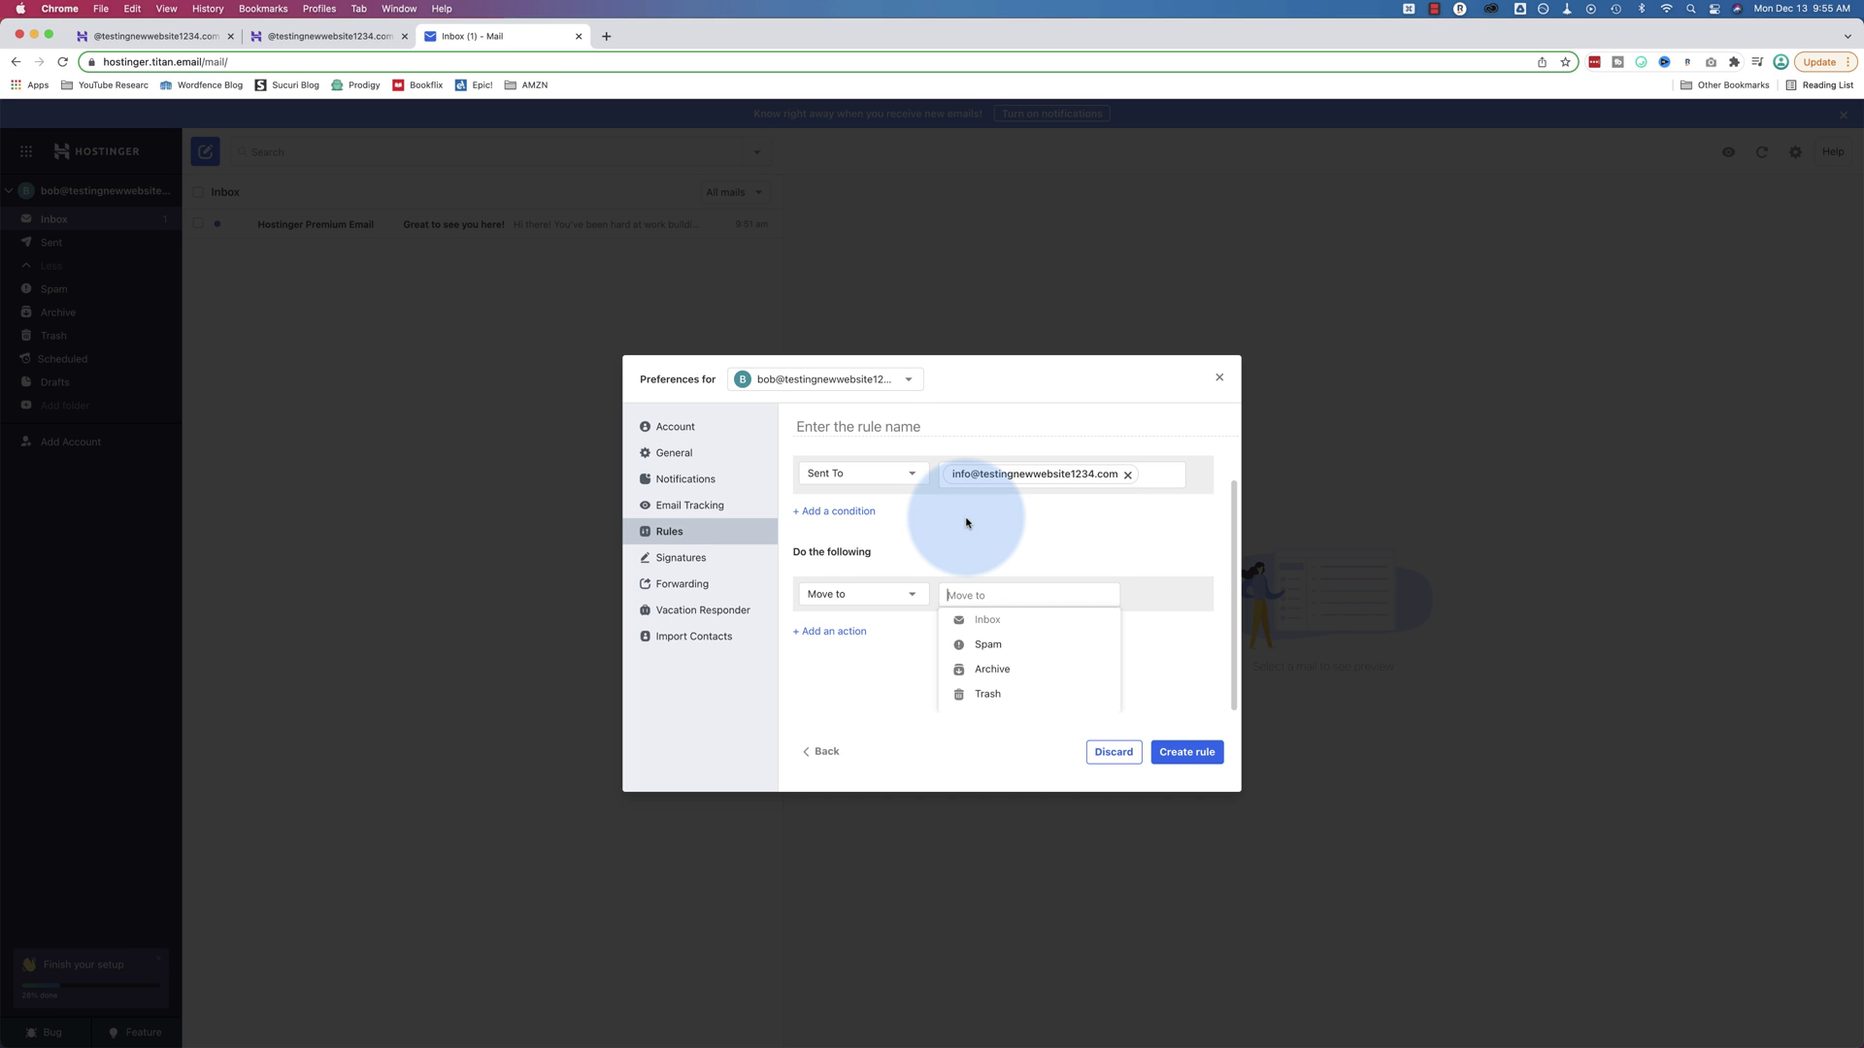
left_click(1008, 671)
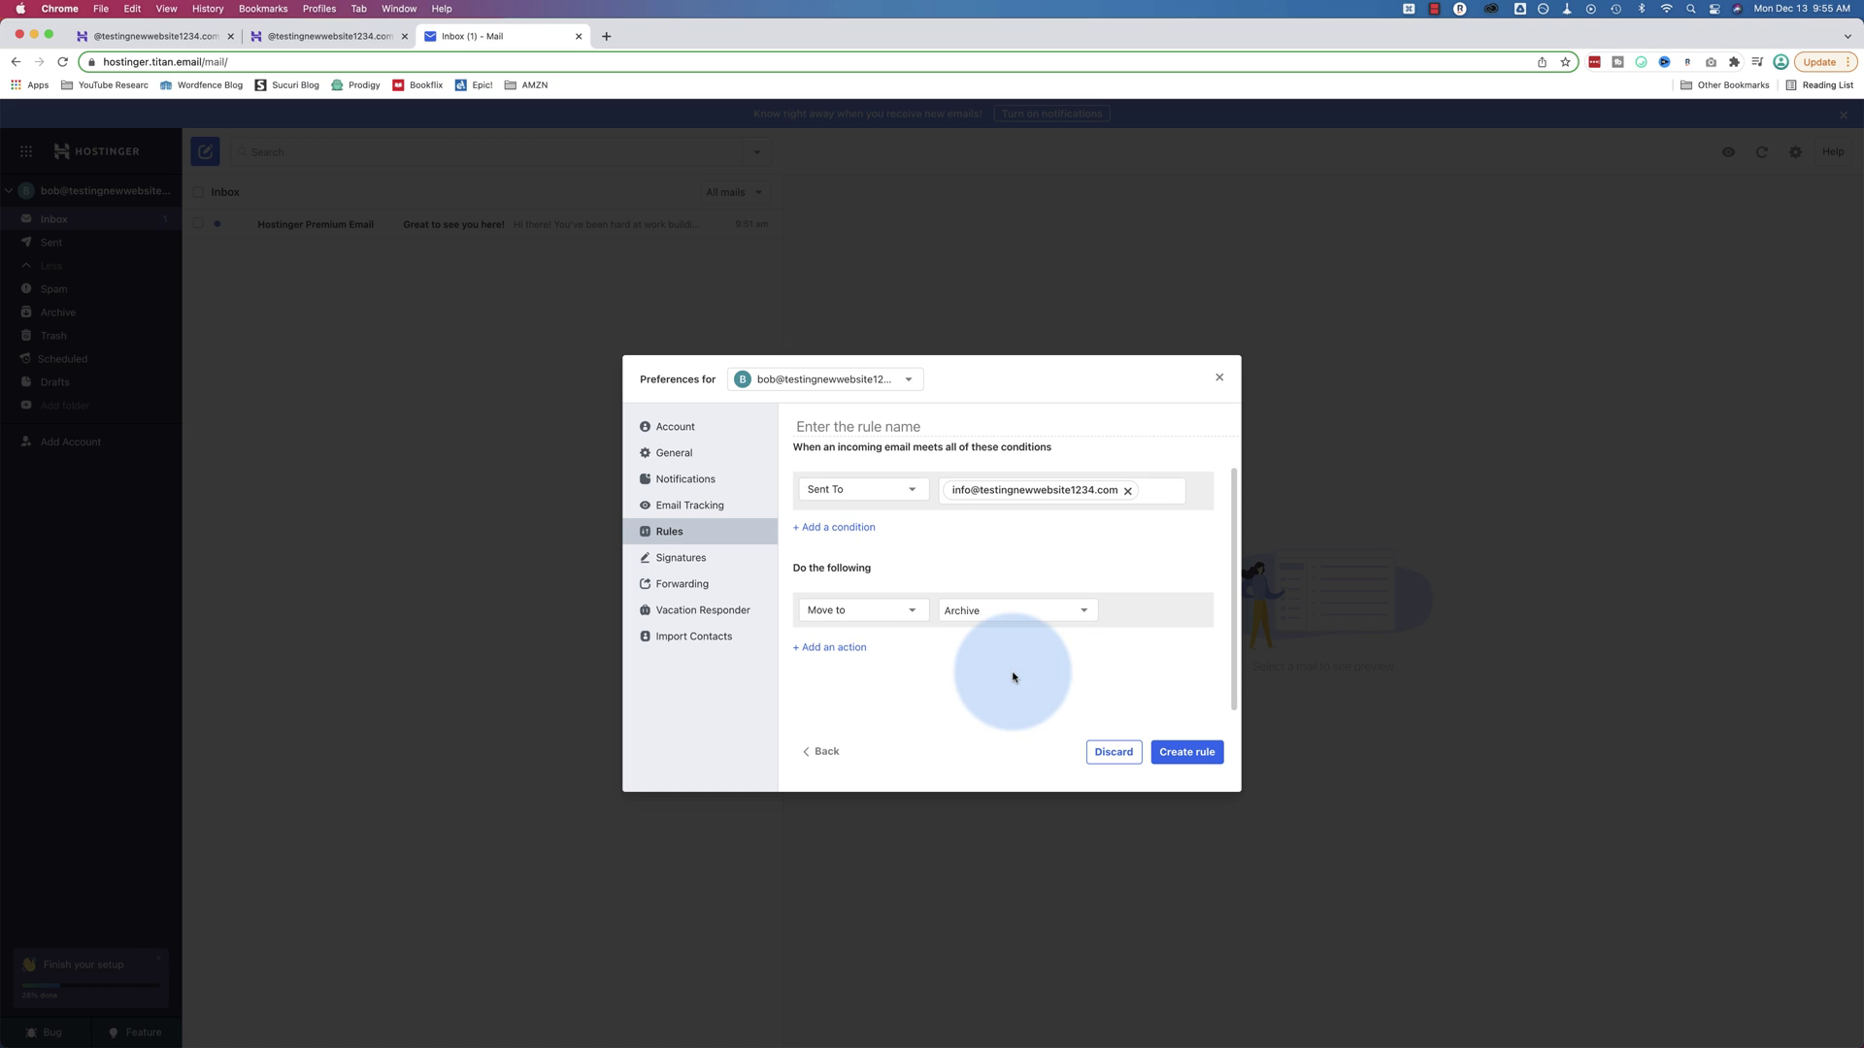
left_click(909, 612)
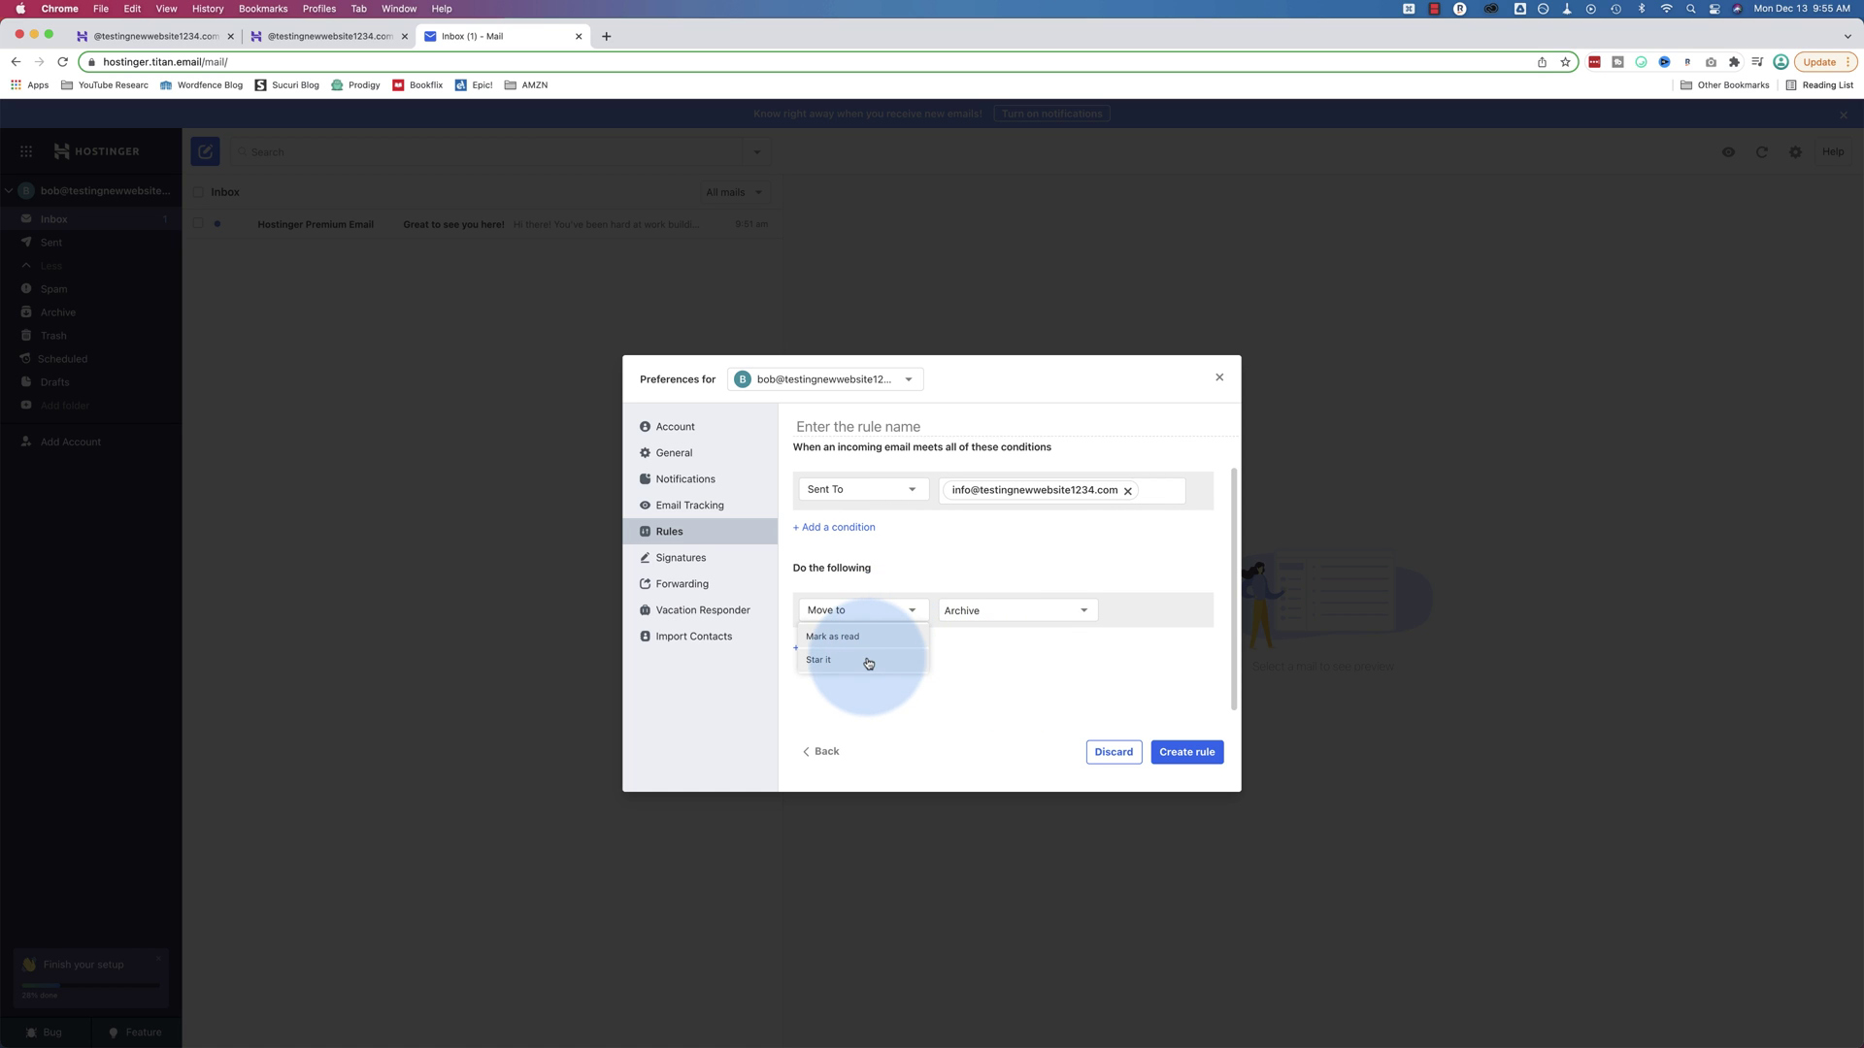
left_click(835, 660)
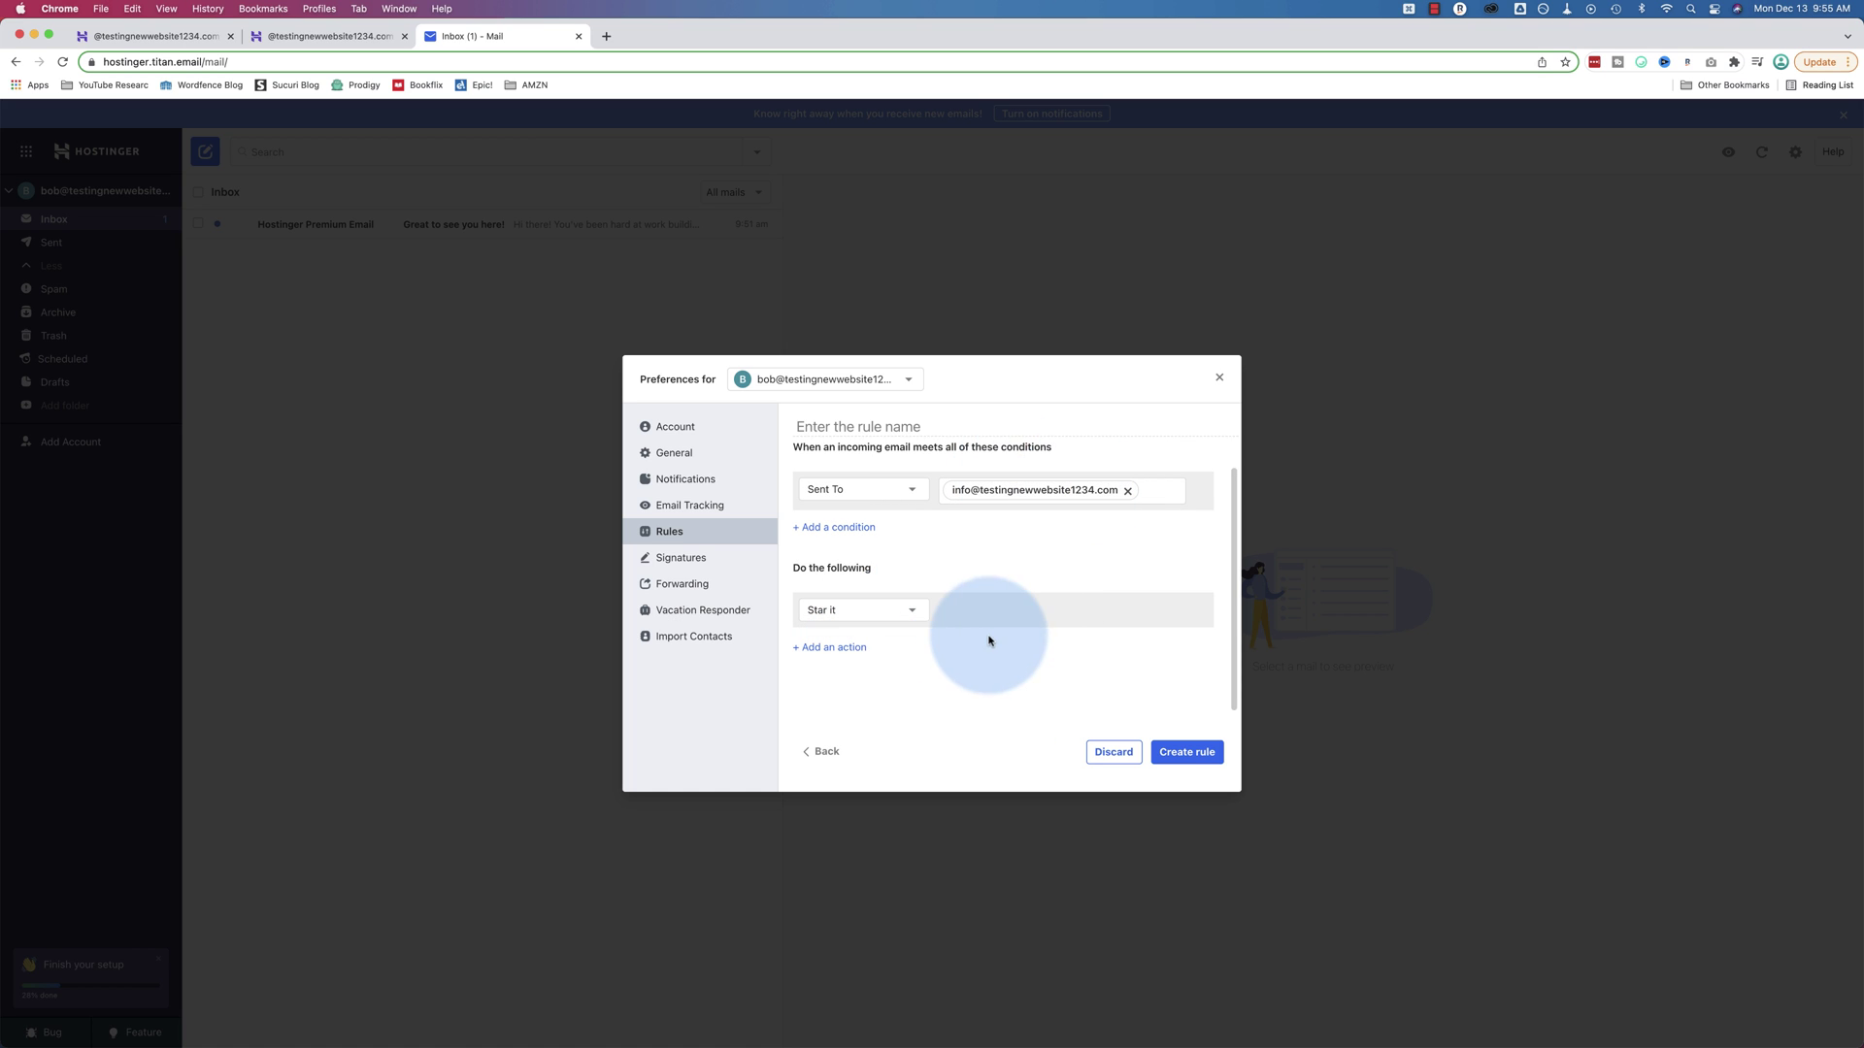
Name the rule 'Filter Info @', create it, and open the Signatures settings
left_click(1187, 753)
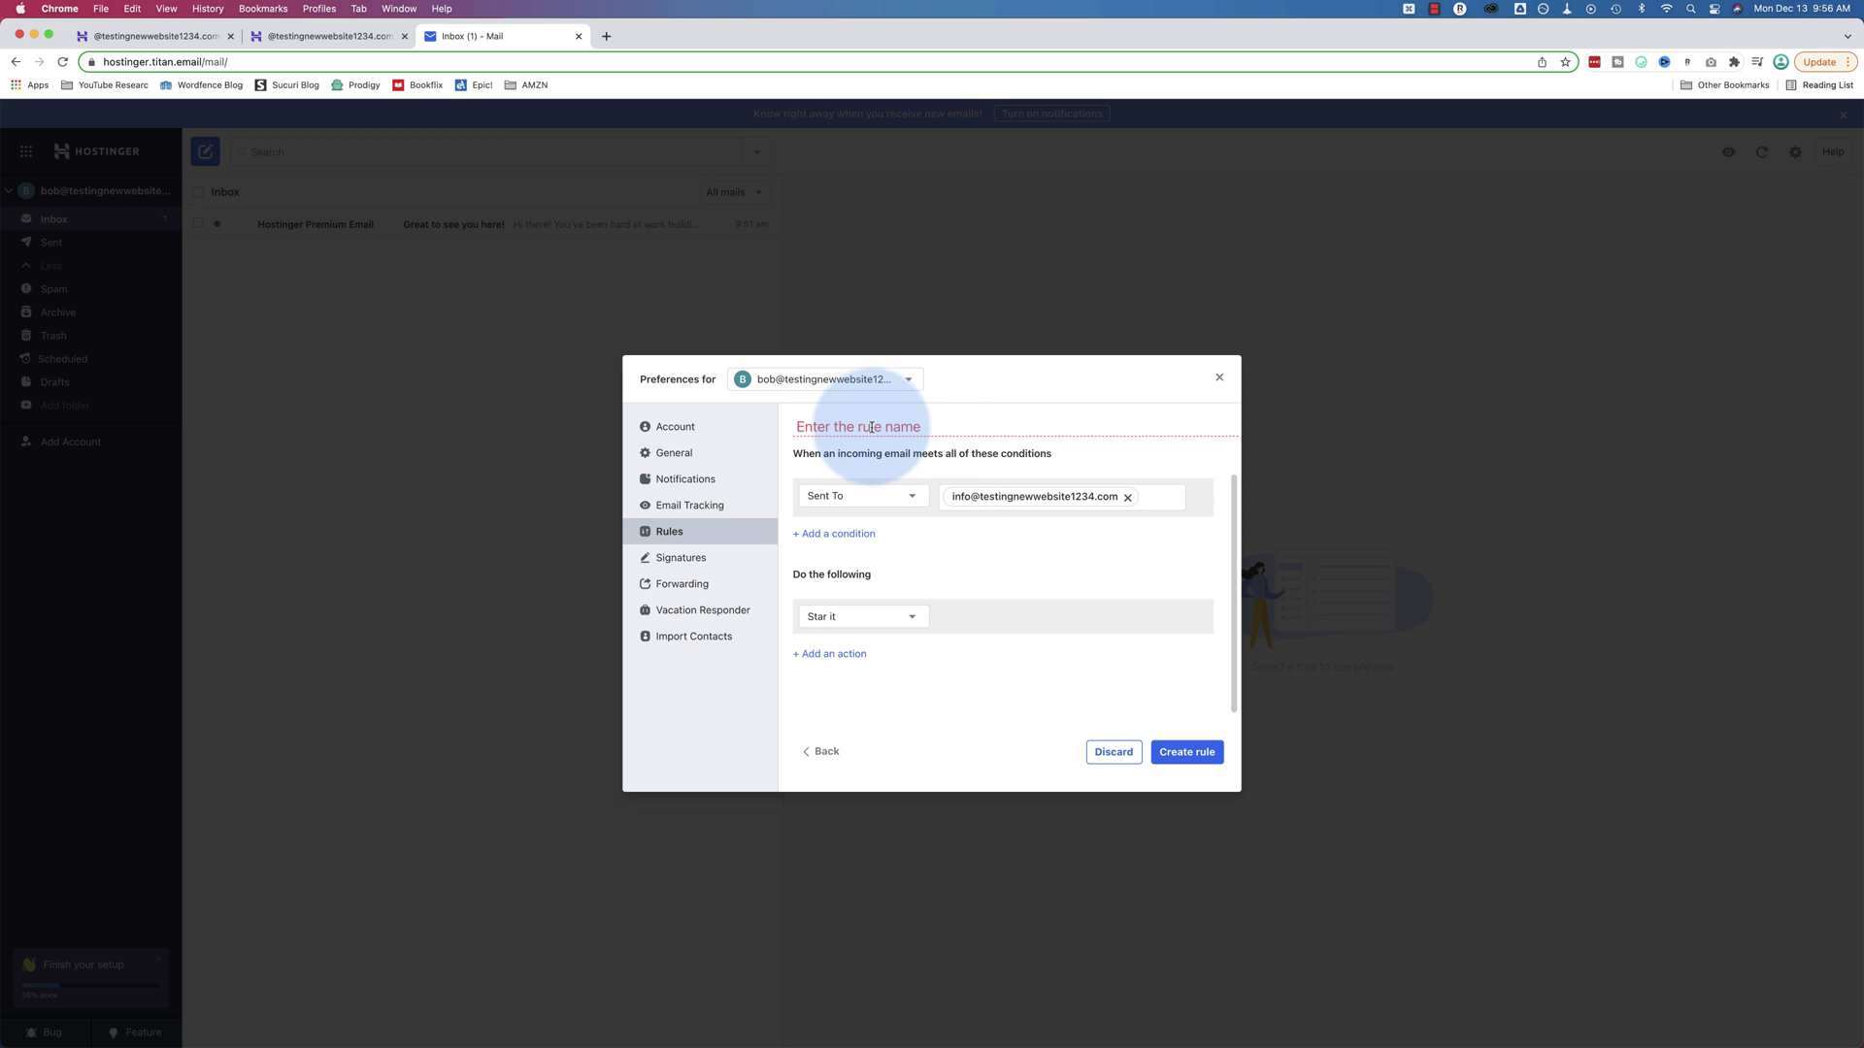
type("Filter Info @")
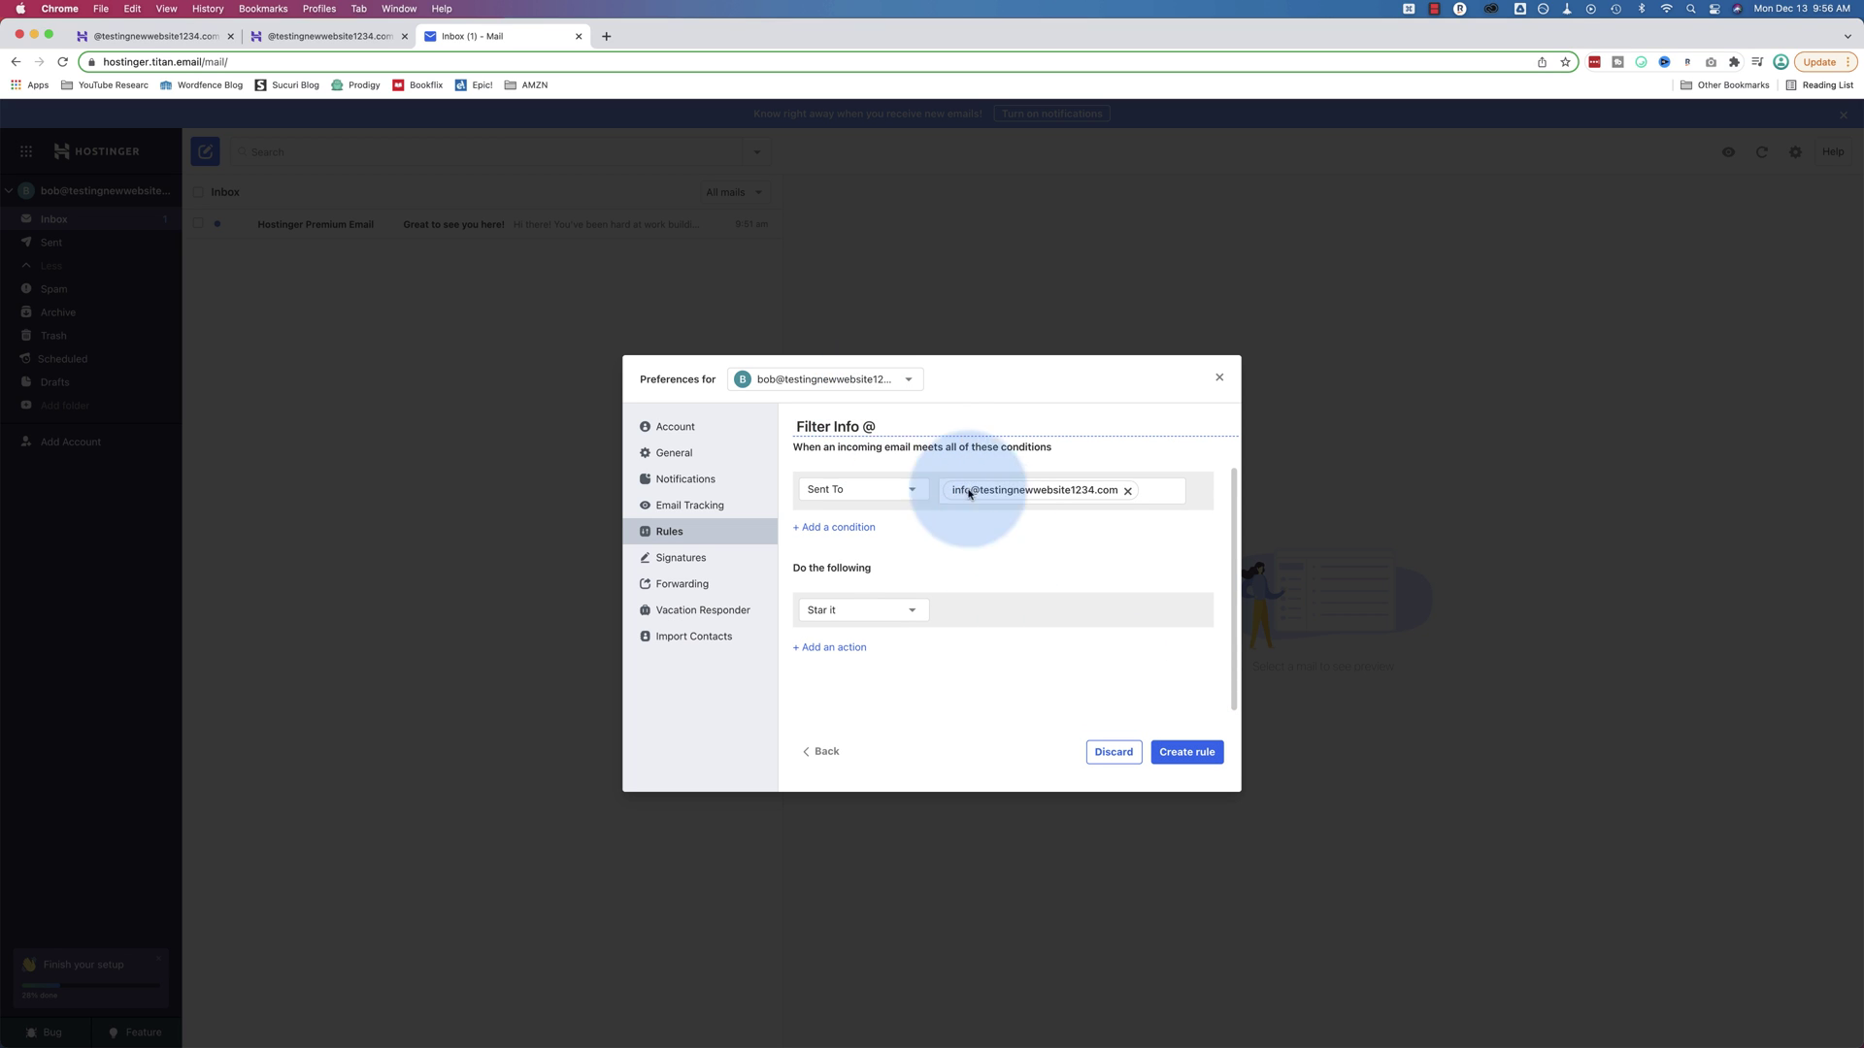
left_click(1186, 752)
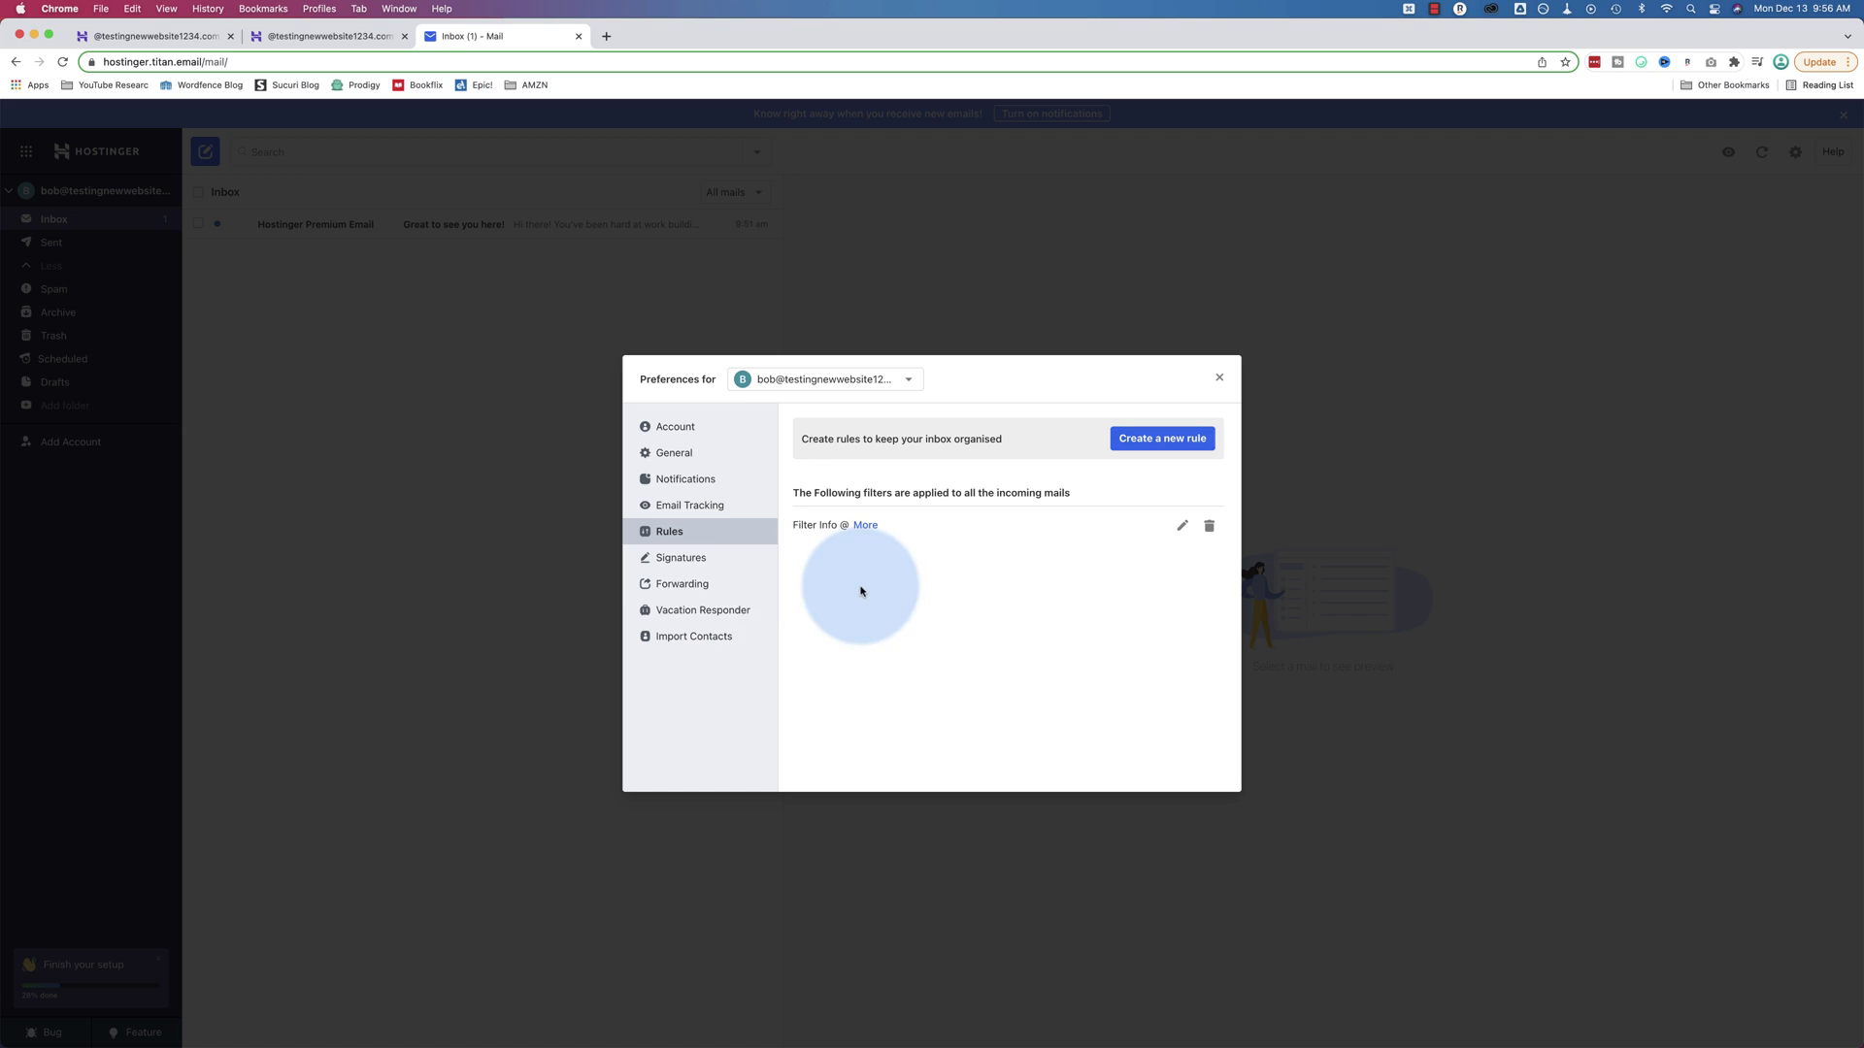
left_click(675, 560)
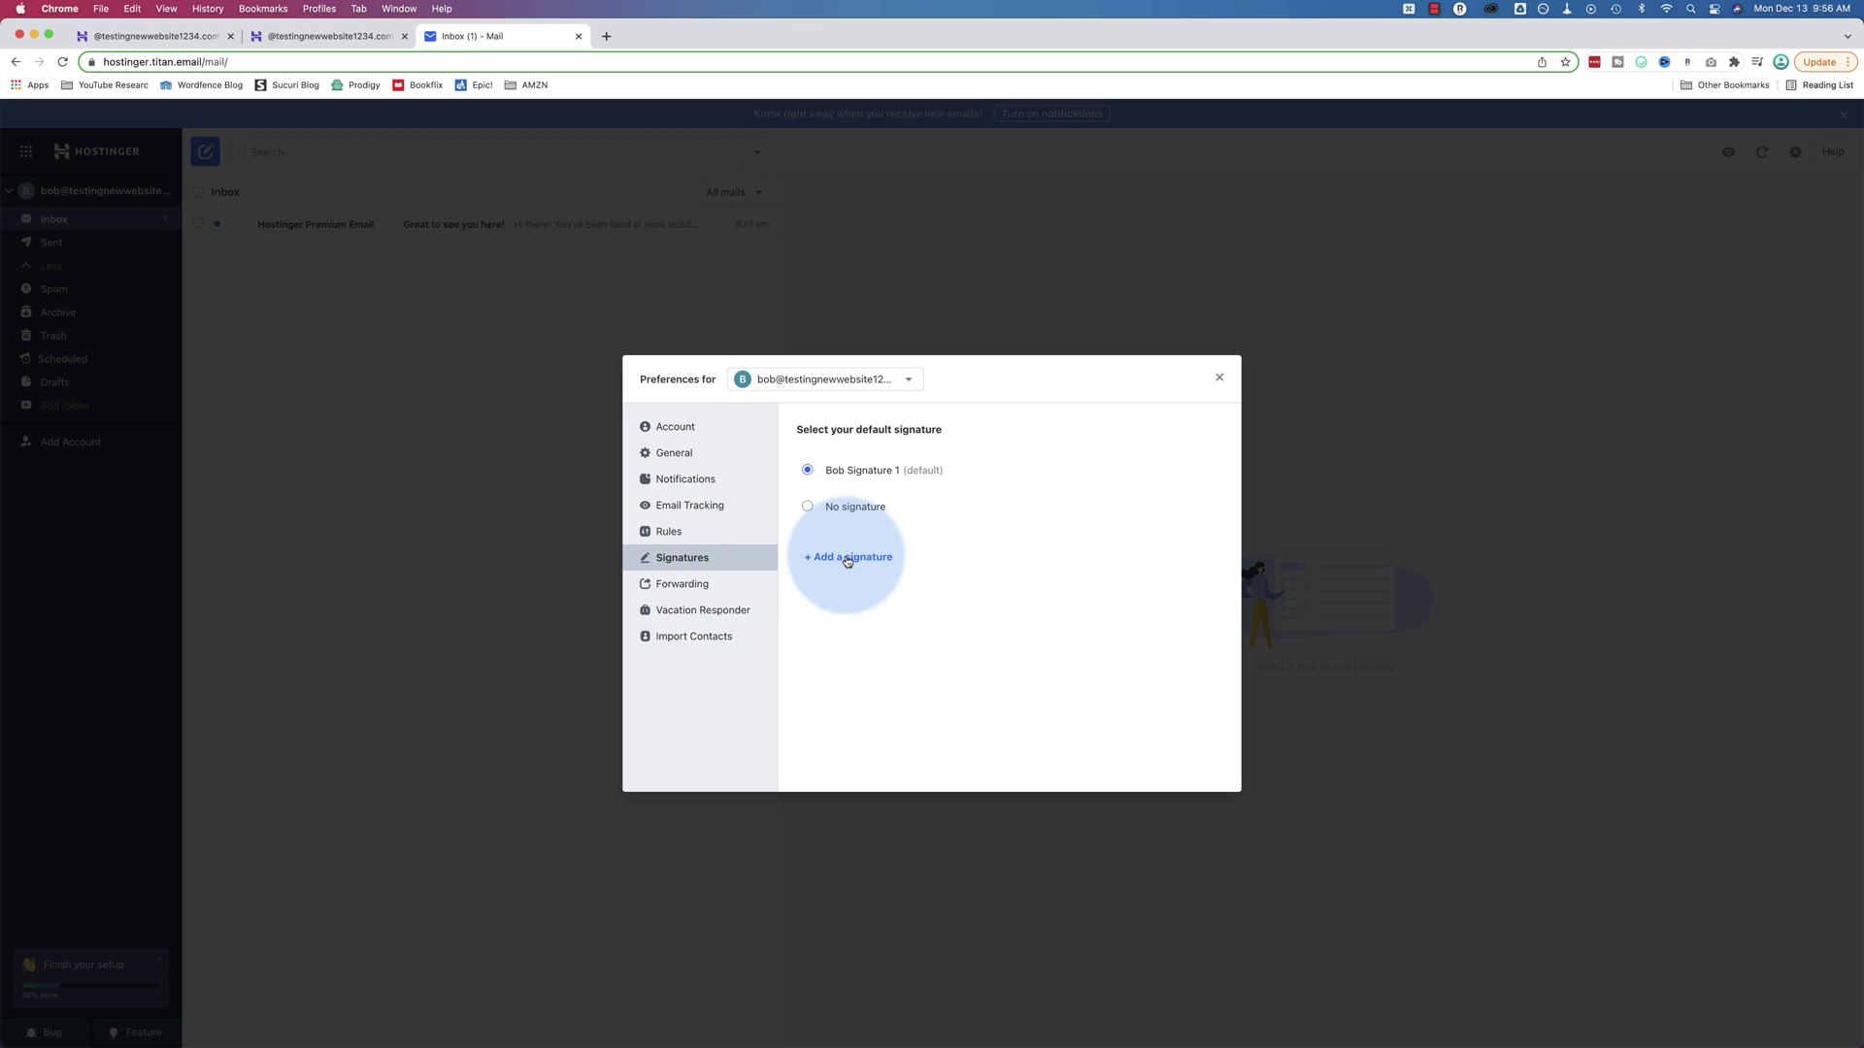
Review the Forwarding, Vacation Responder and Import Contacts sections of Titan Mail Preferences
left_click(682, 586)
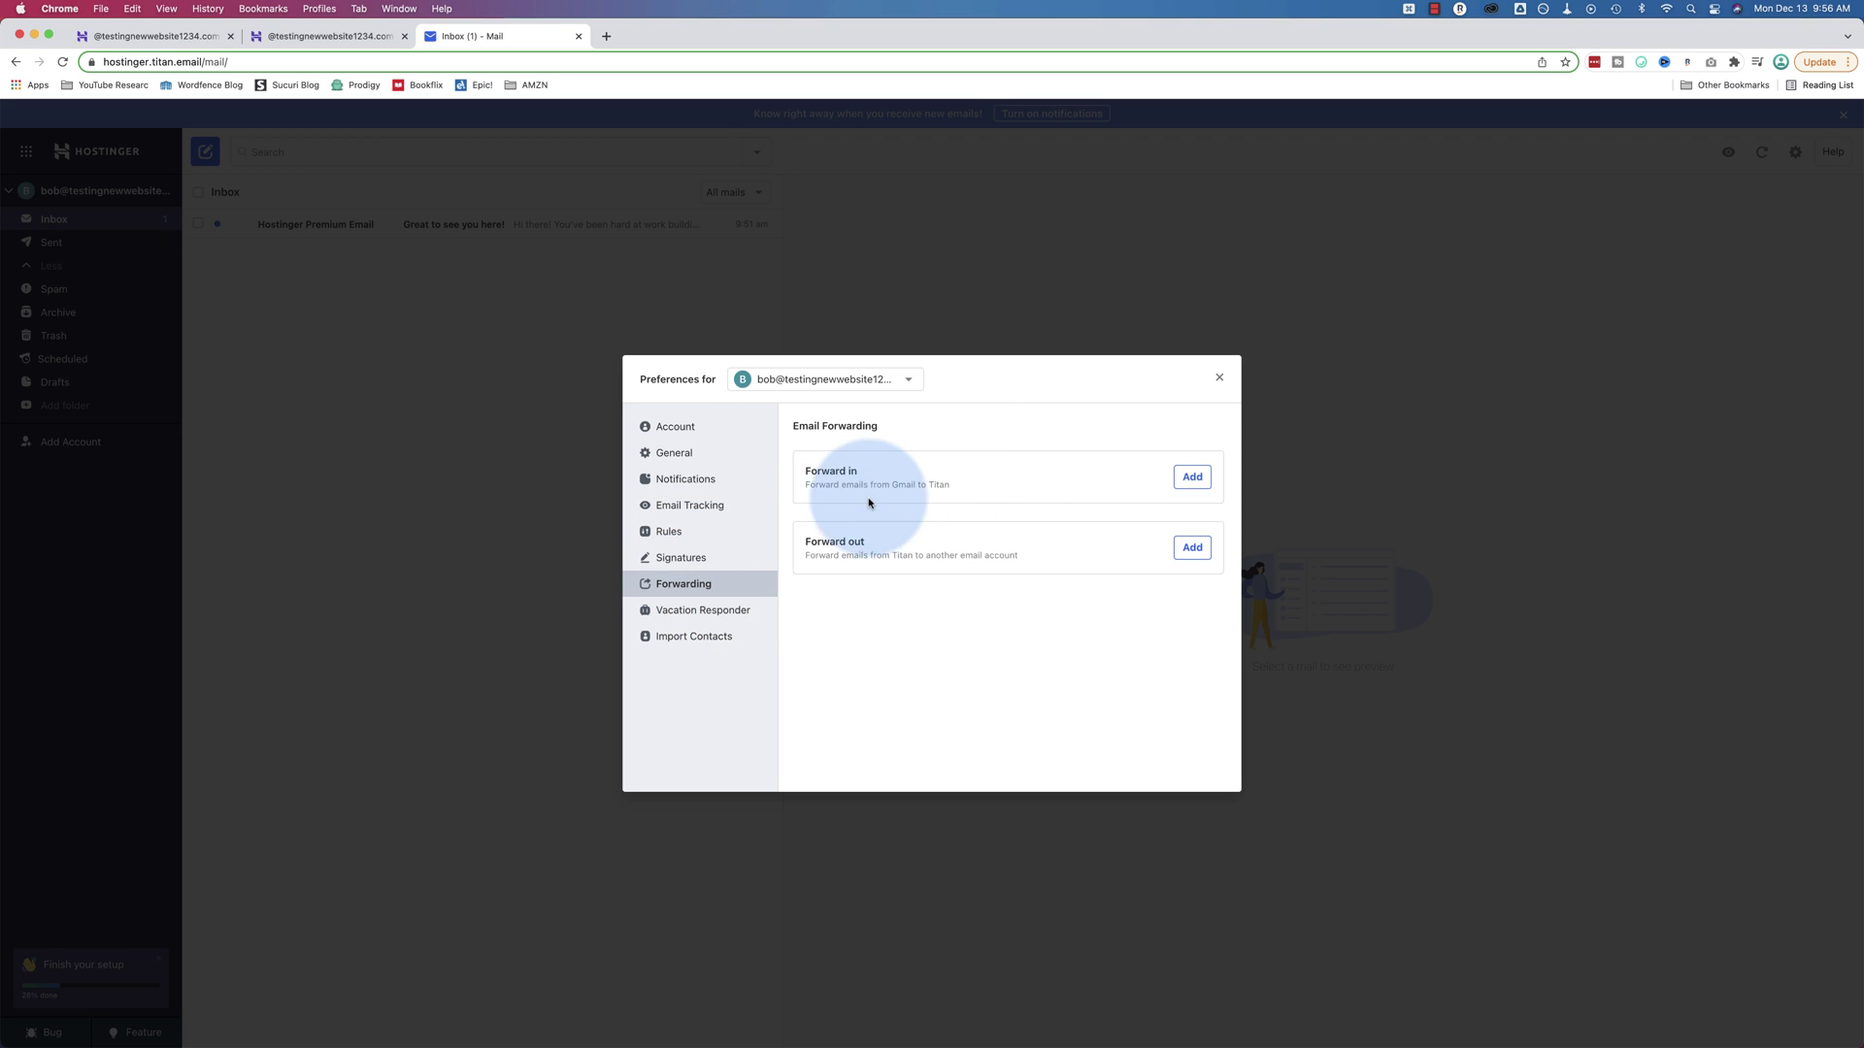
left_click_drag(1007, 486, 801, 491)
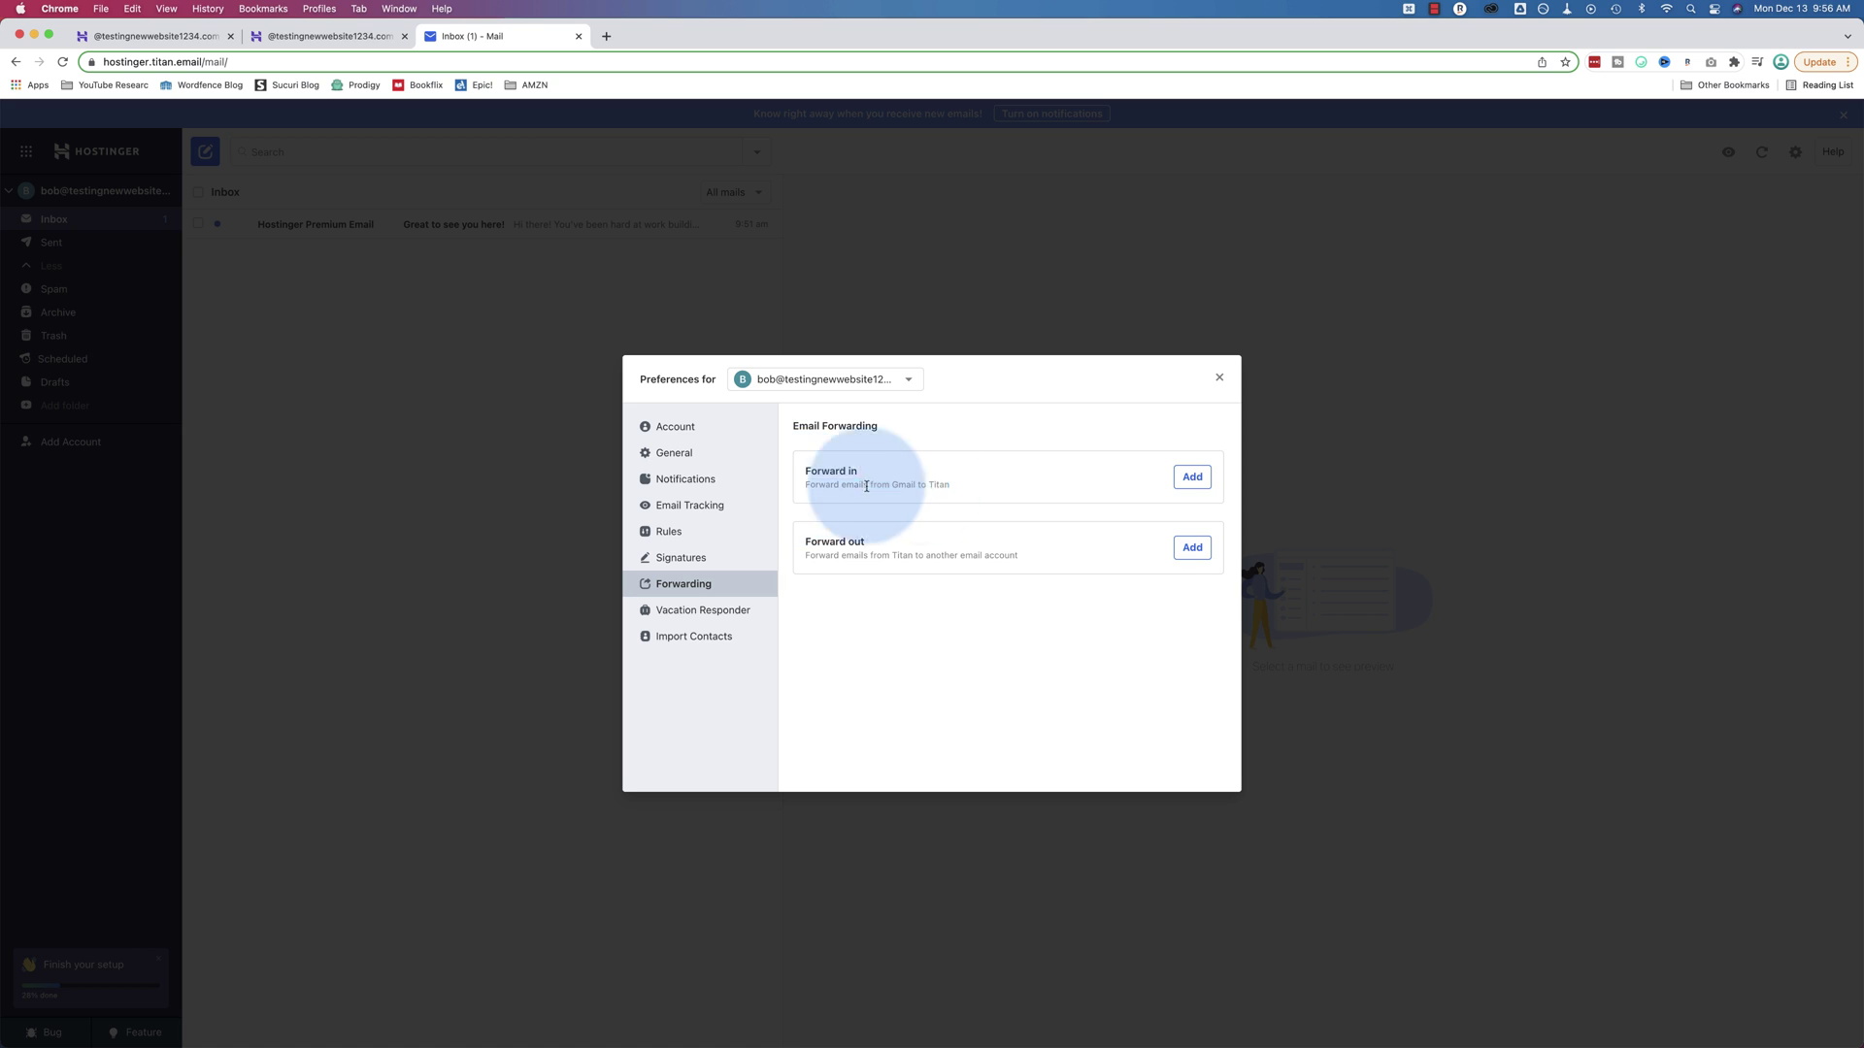
left_click(813, 551)
left_click_drag(818, 551, 1030, 567)
left_click(733, 610)
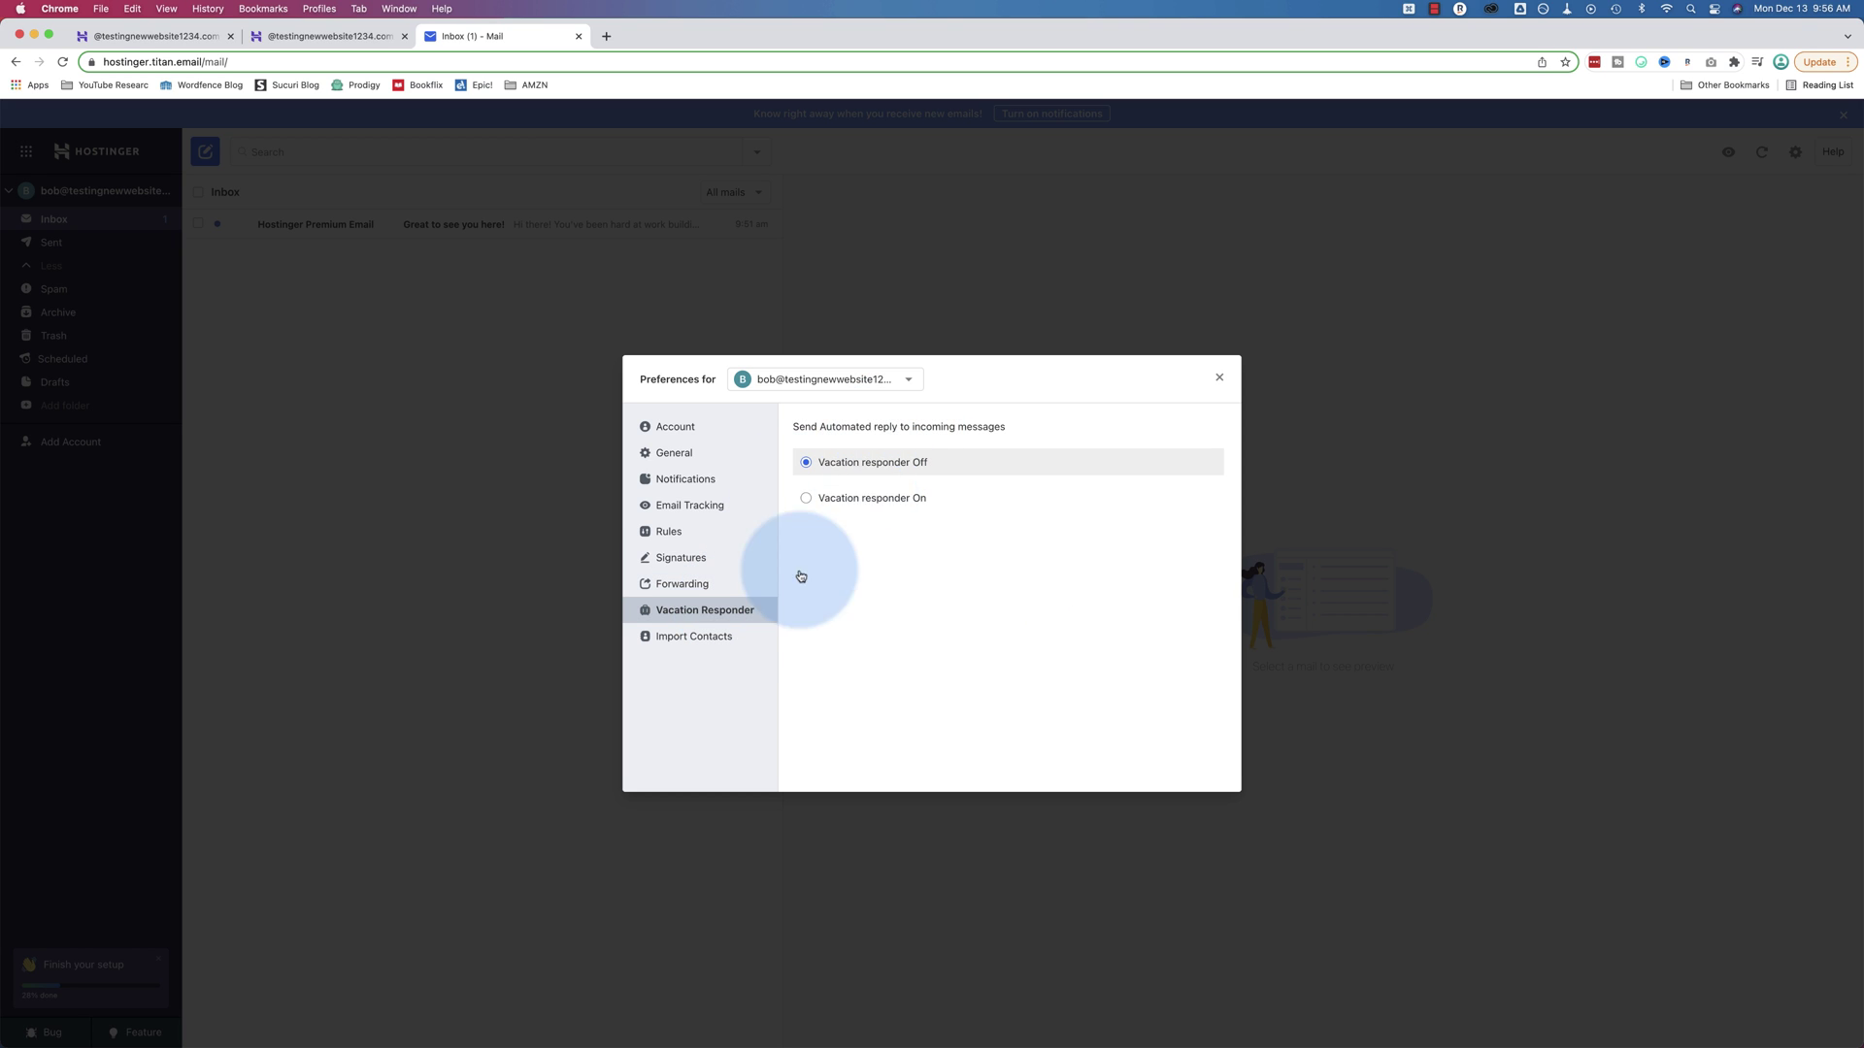
left_click(719, 634)
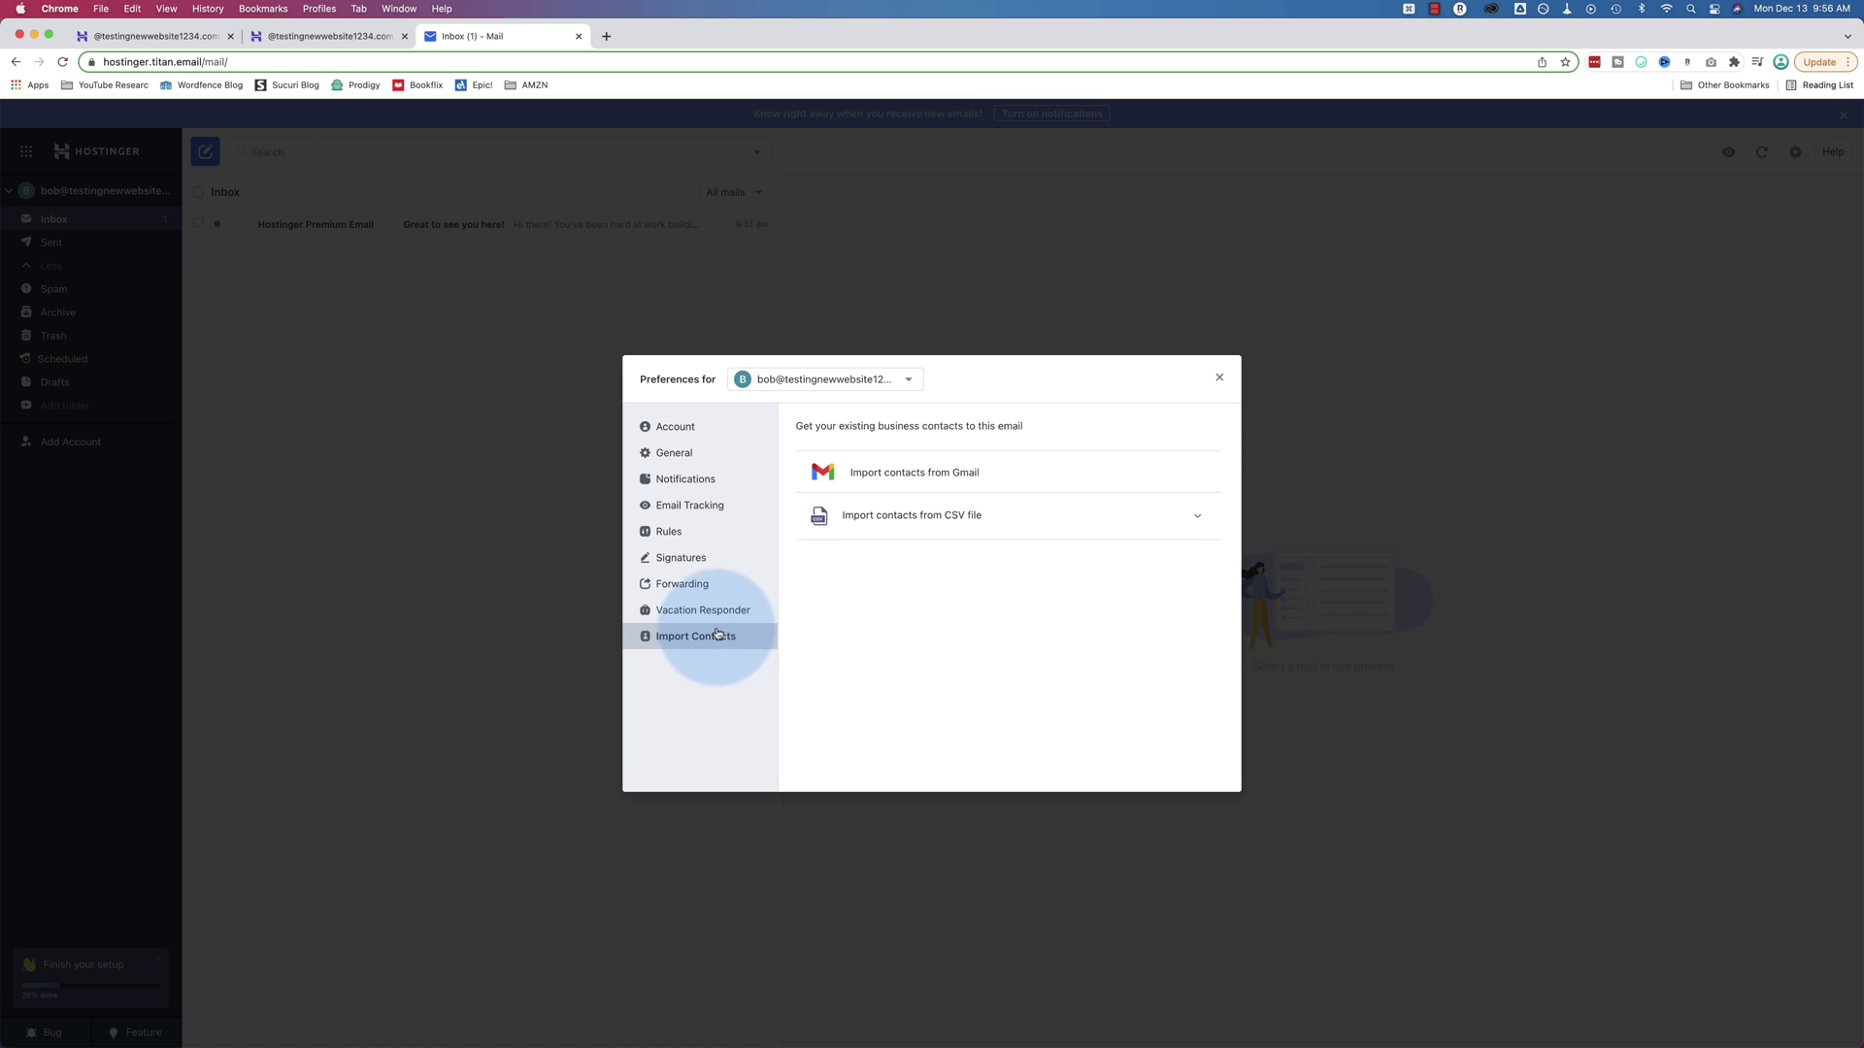
Close Preferences and postpone the Gmail forwarding and mobile app prompts
left_click(1219, 378)
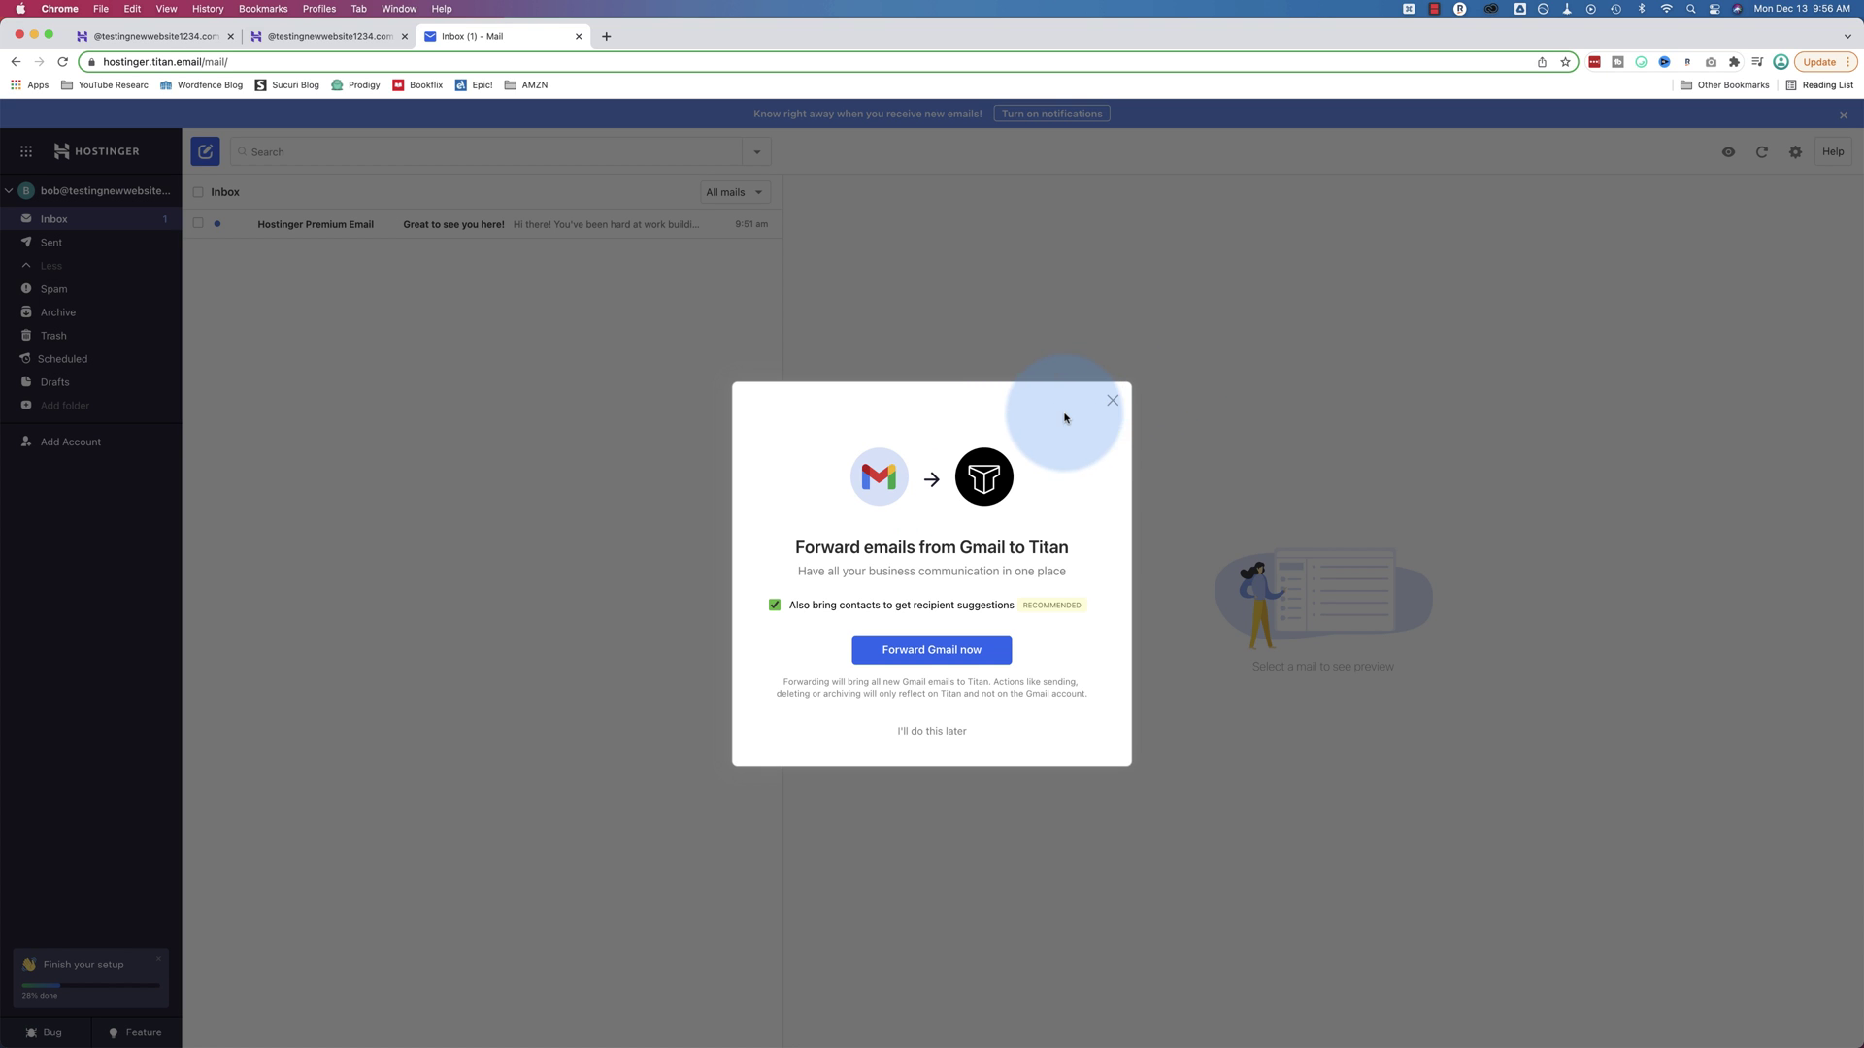
left_click(934, 731)
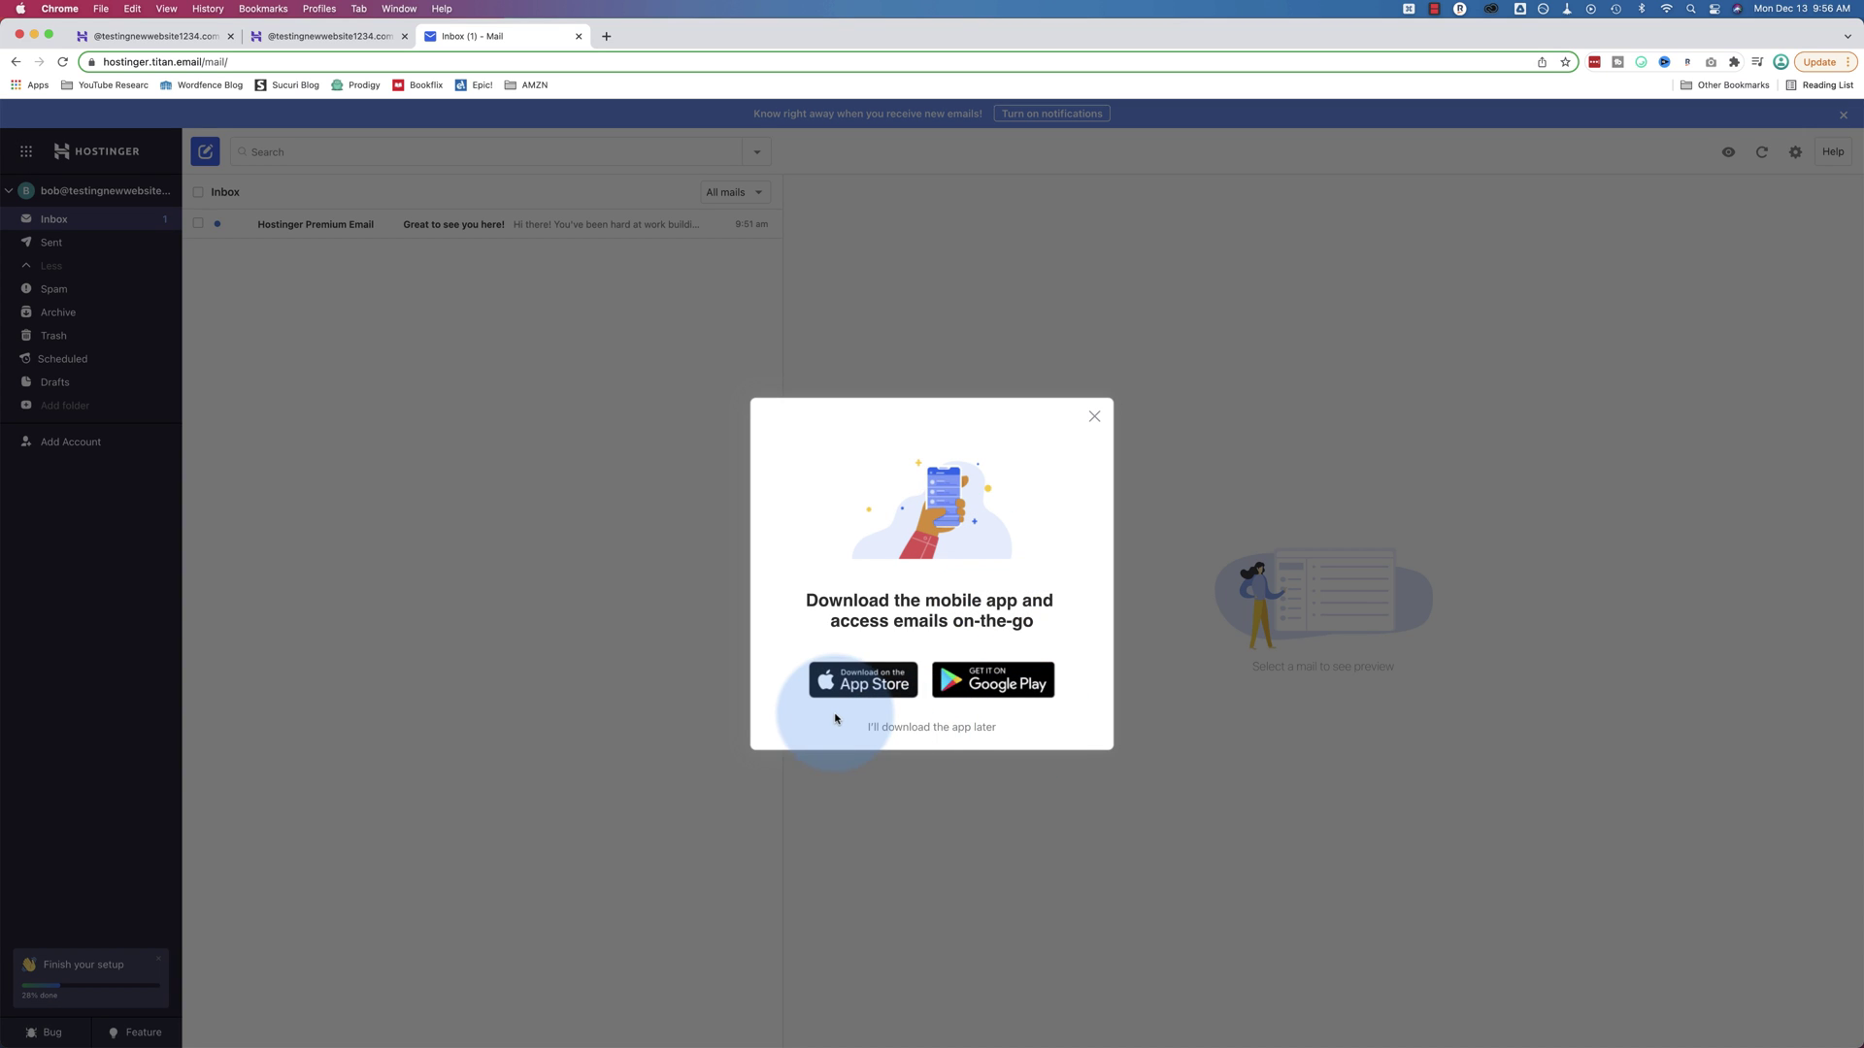
left_click(926, 728)
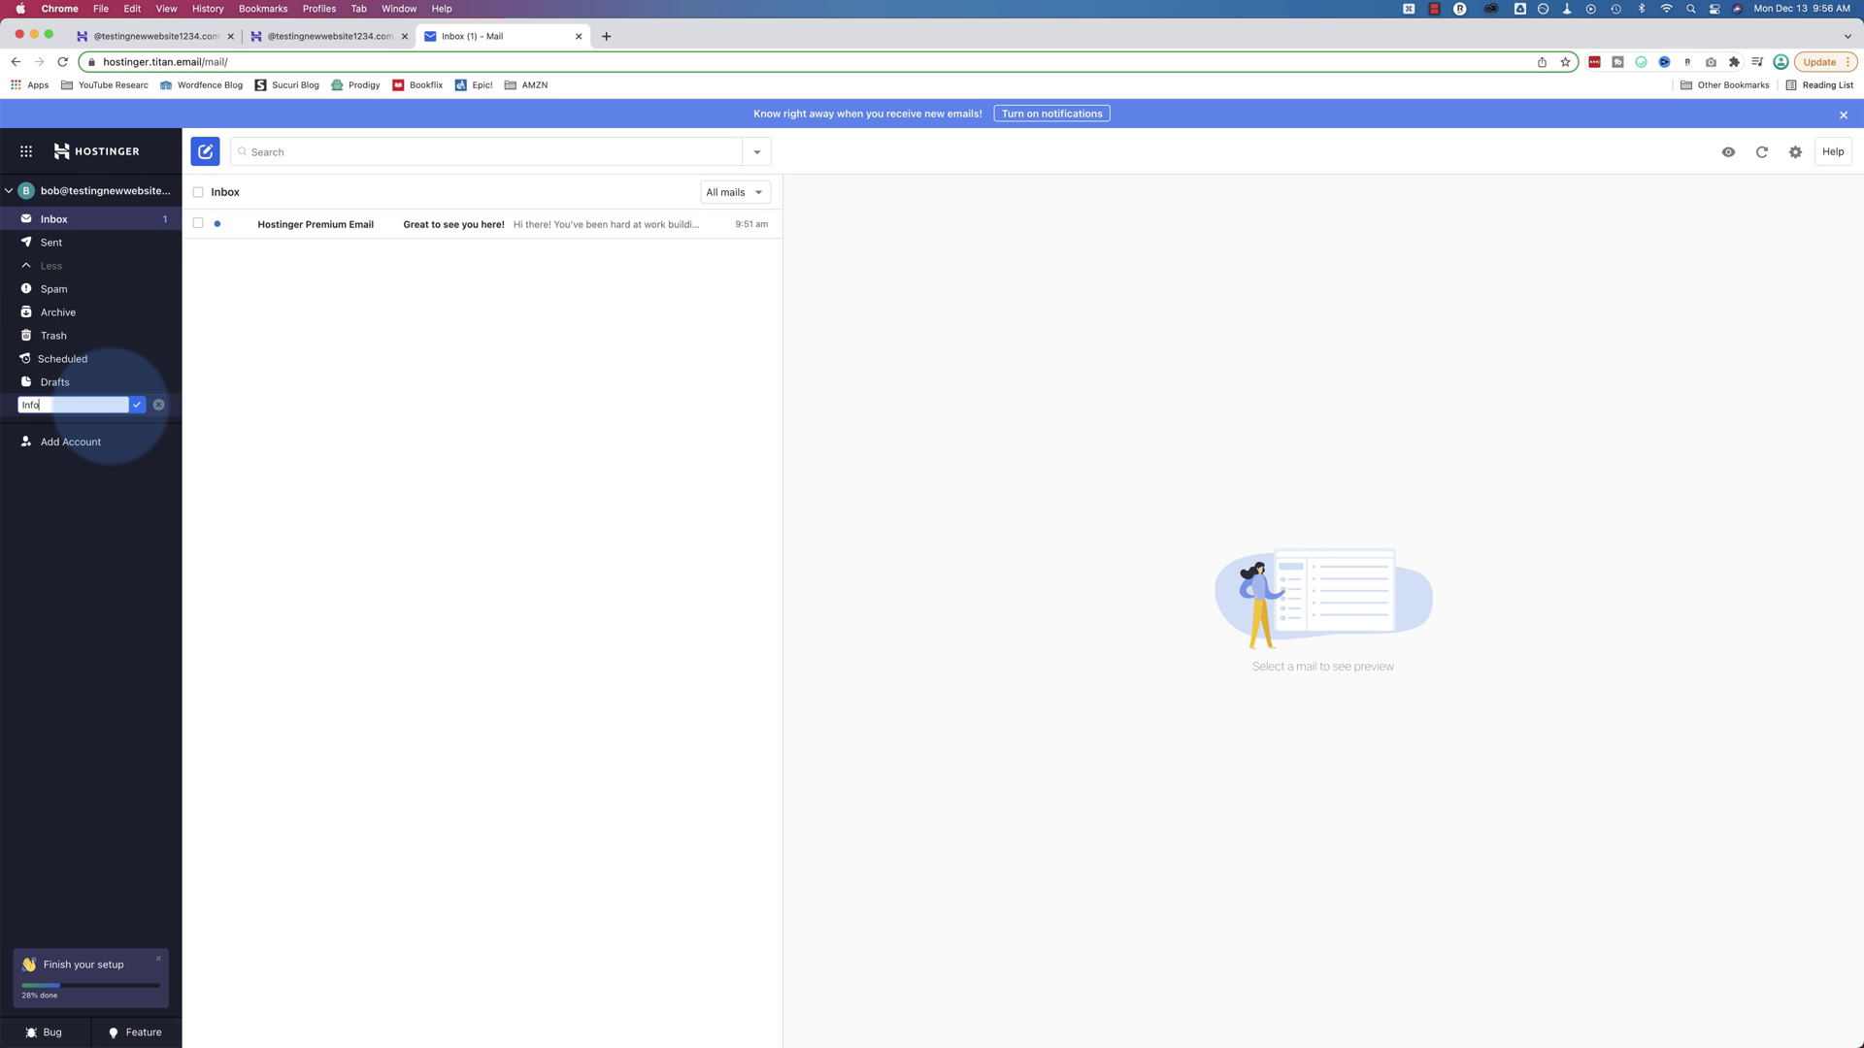
Create the 'Info @' folder and edit the Filter Info @ rule to move matching mail into it
type("@")
key("Return")
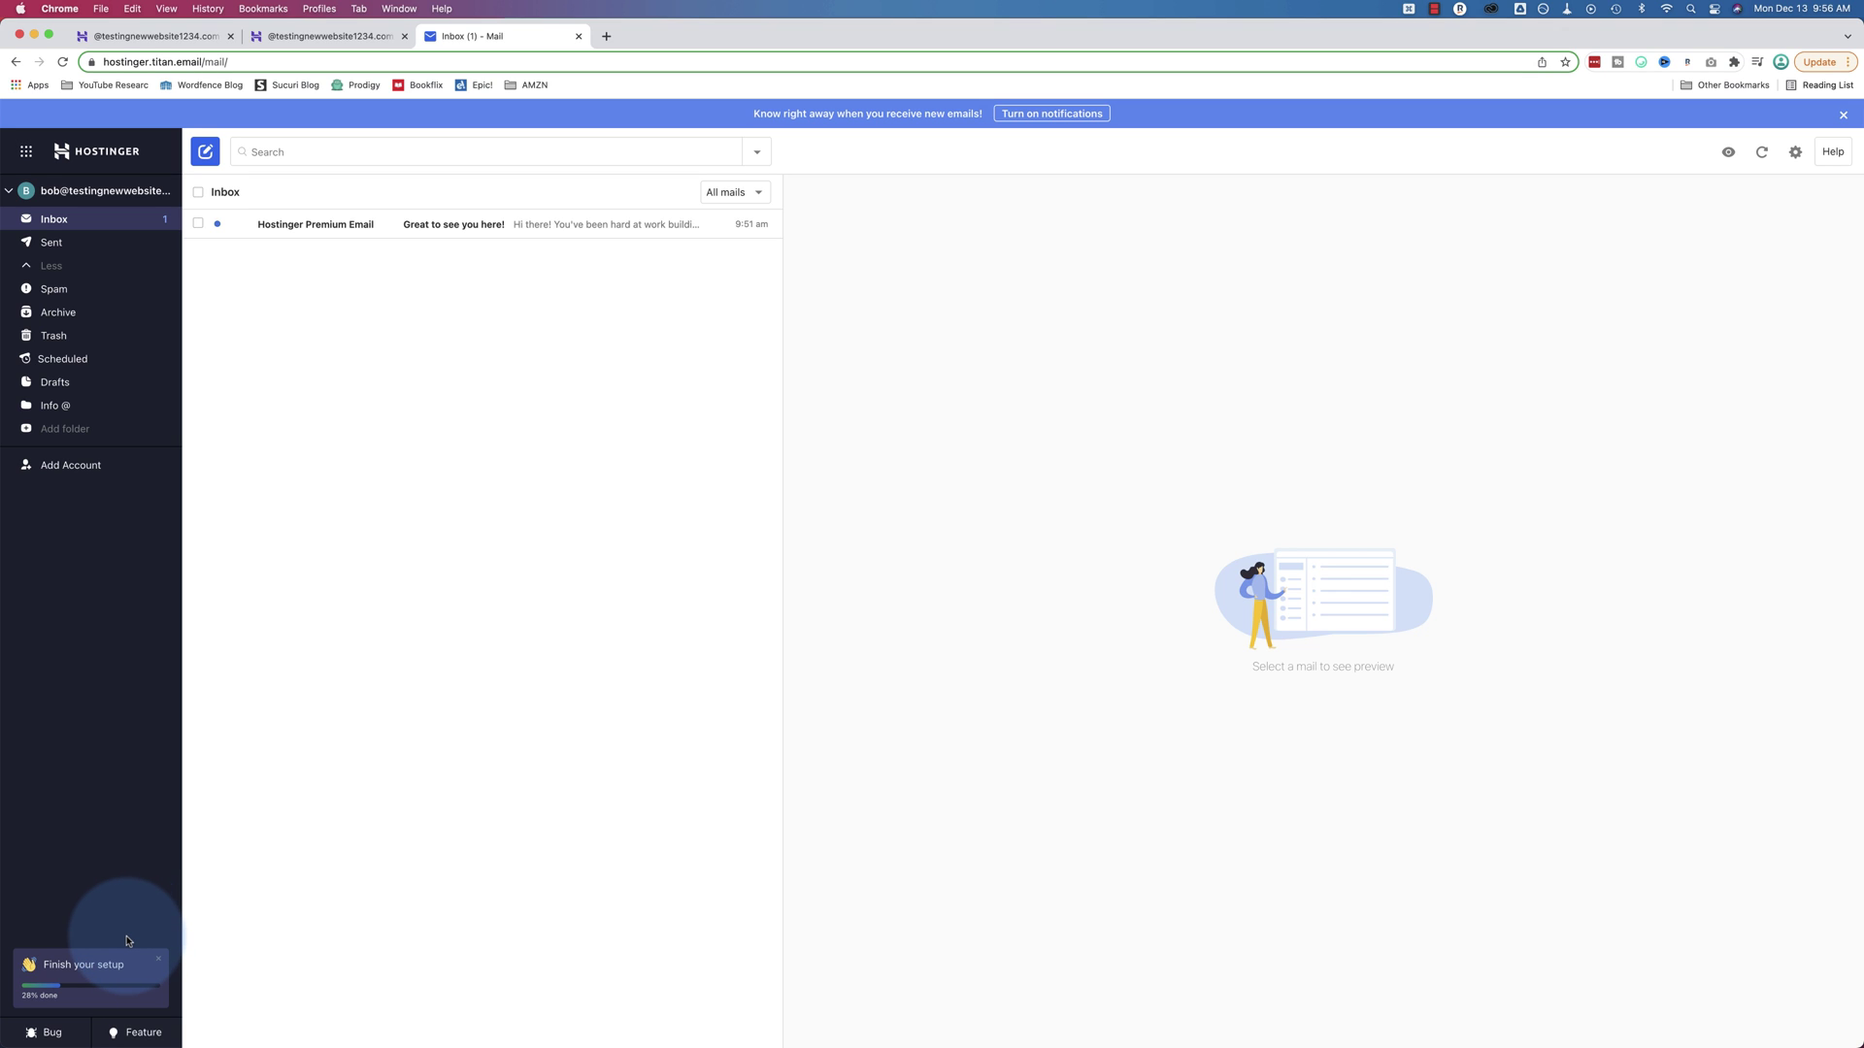
left_click(1796, 153)
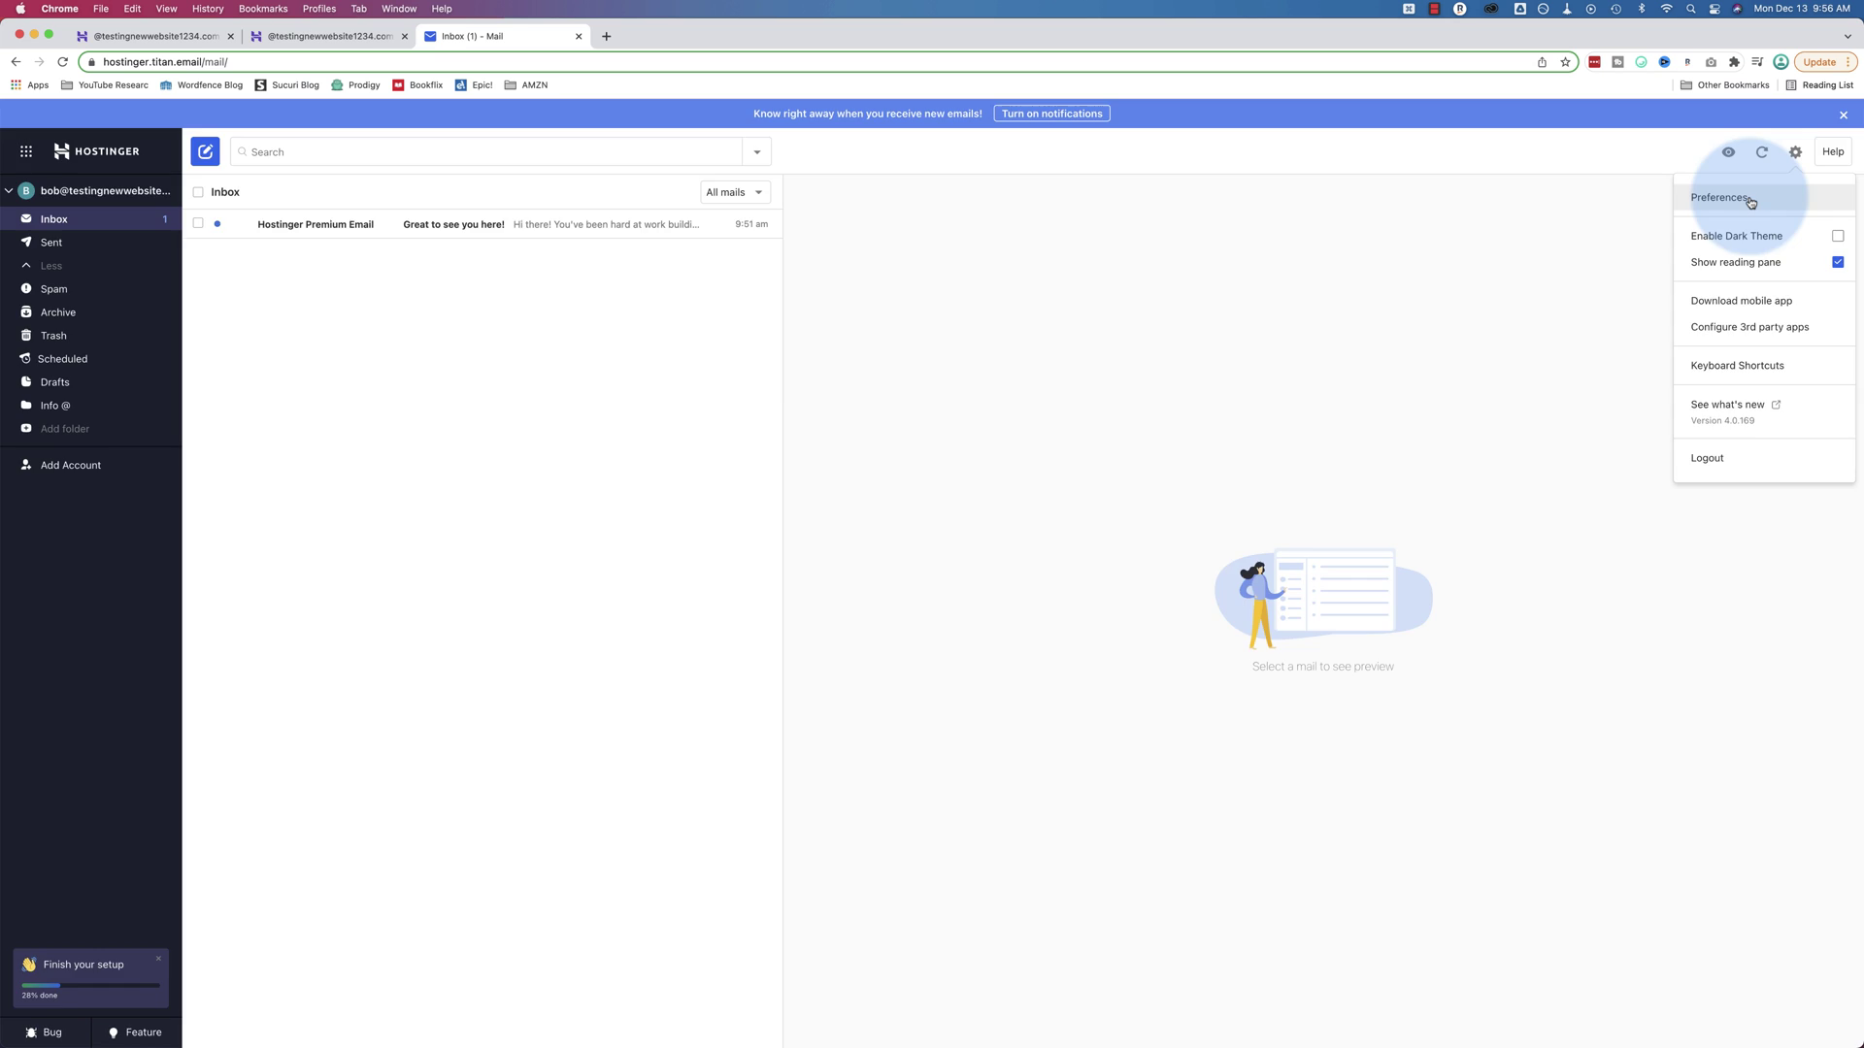
left_click(1738, 197)
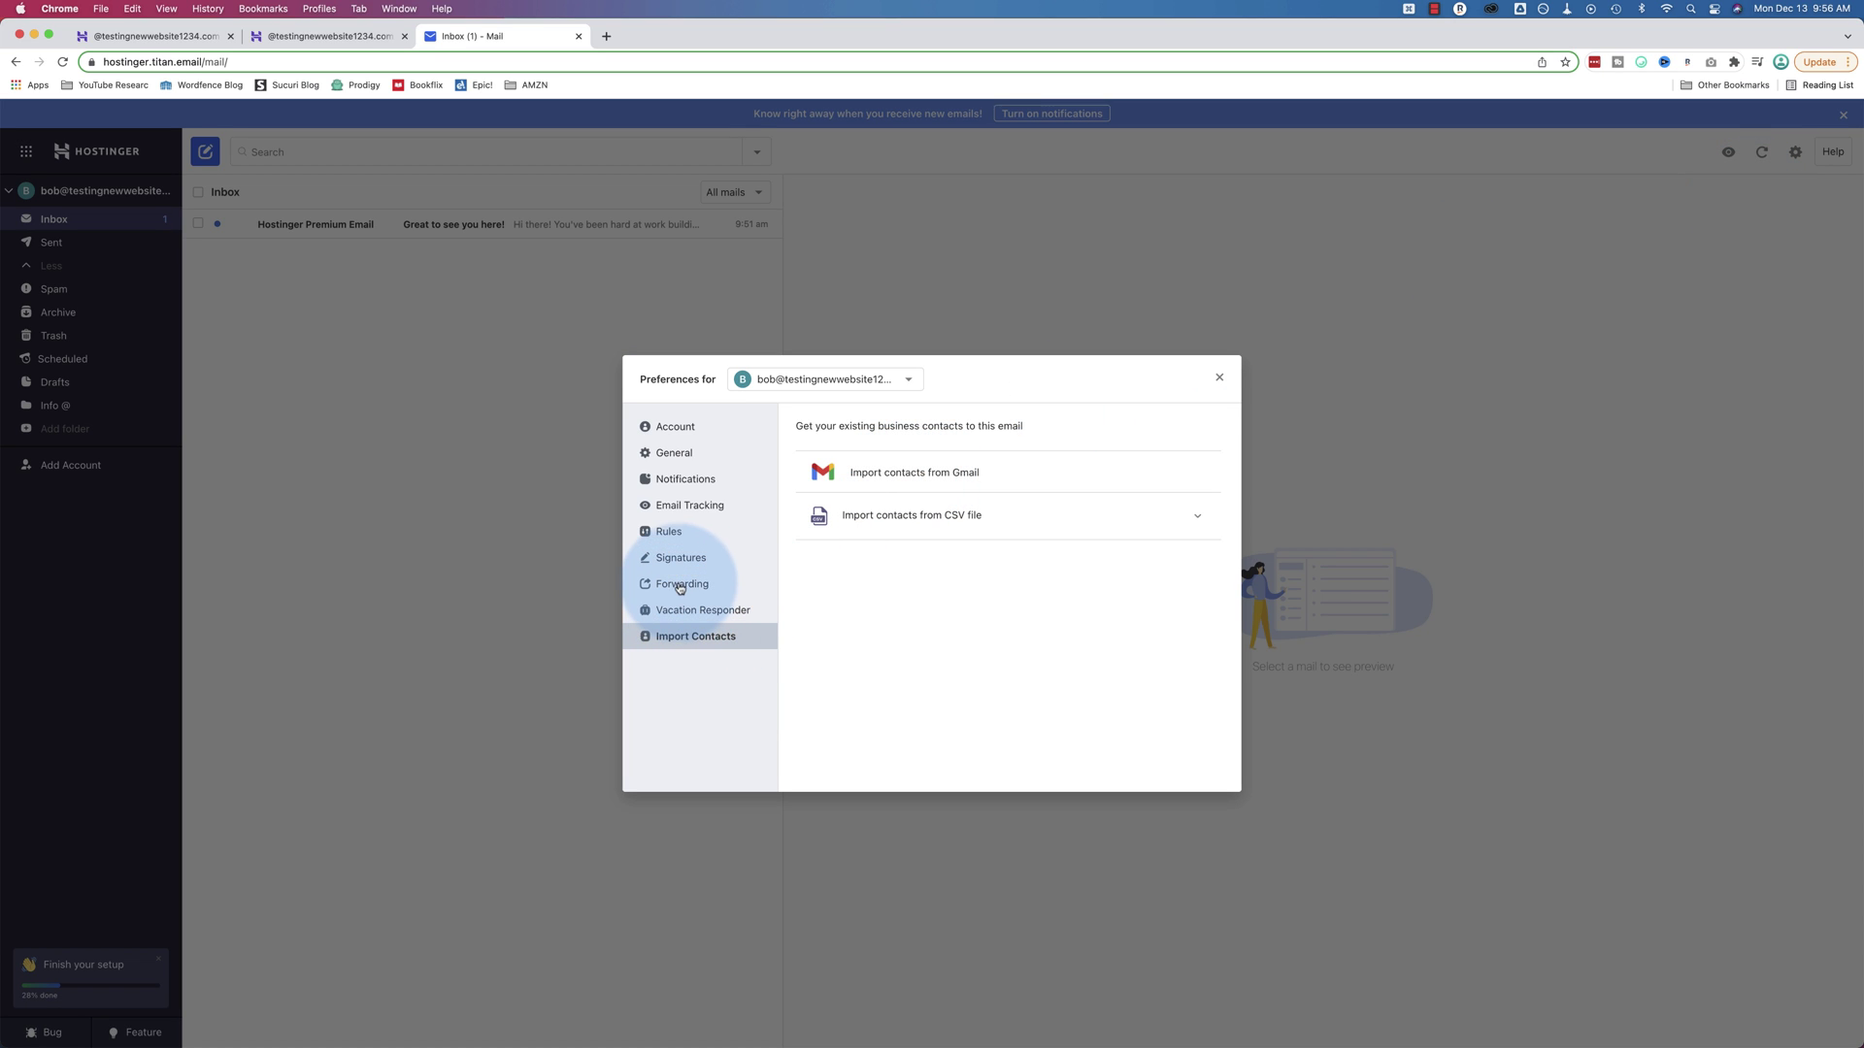
left_click(669, 531)
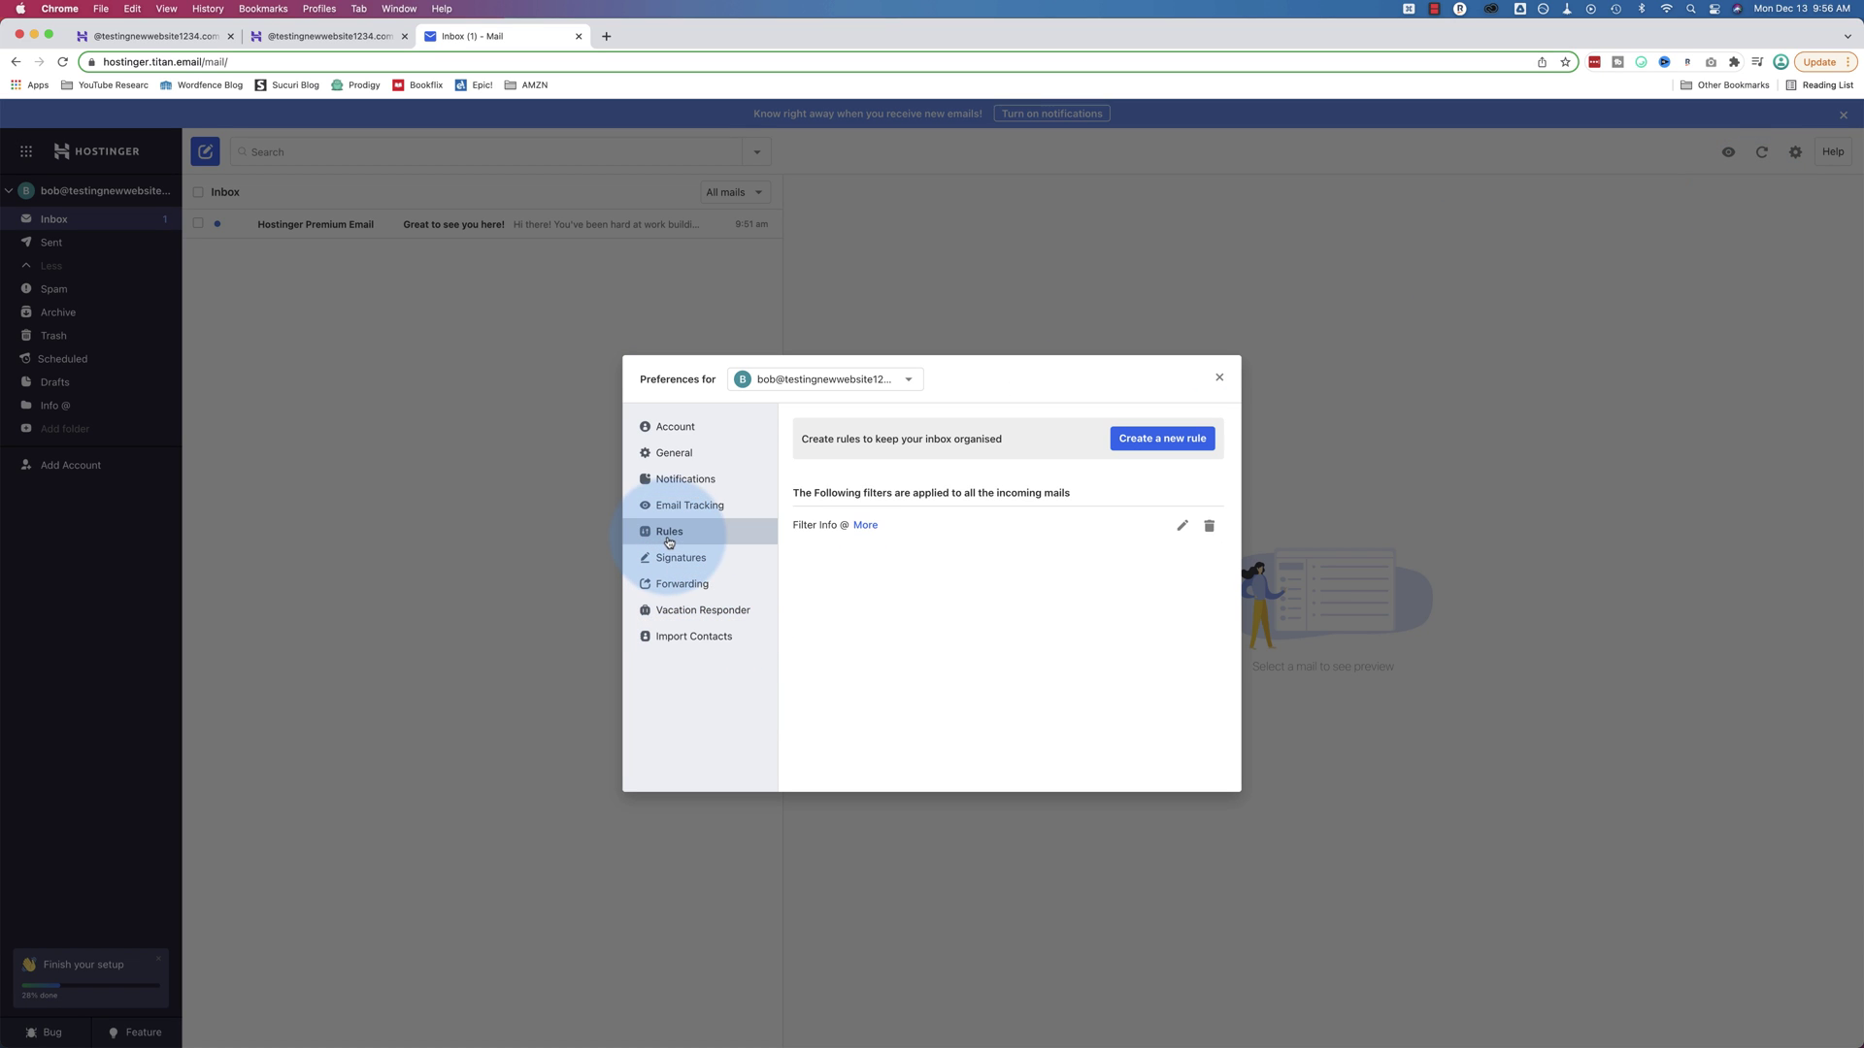
left_click(1182, 526)
left_click(1009, 637)
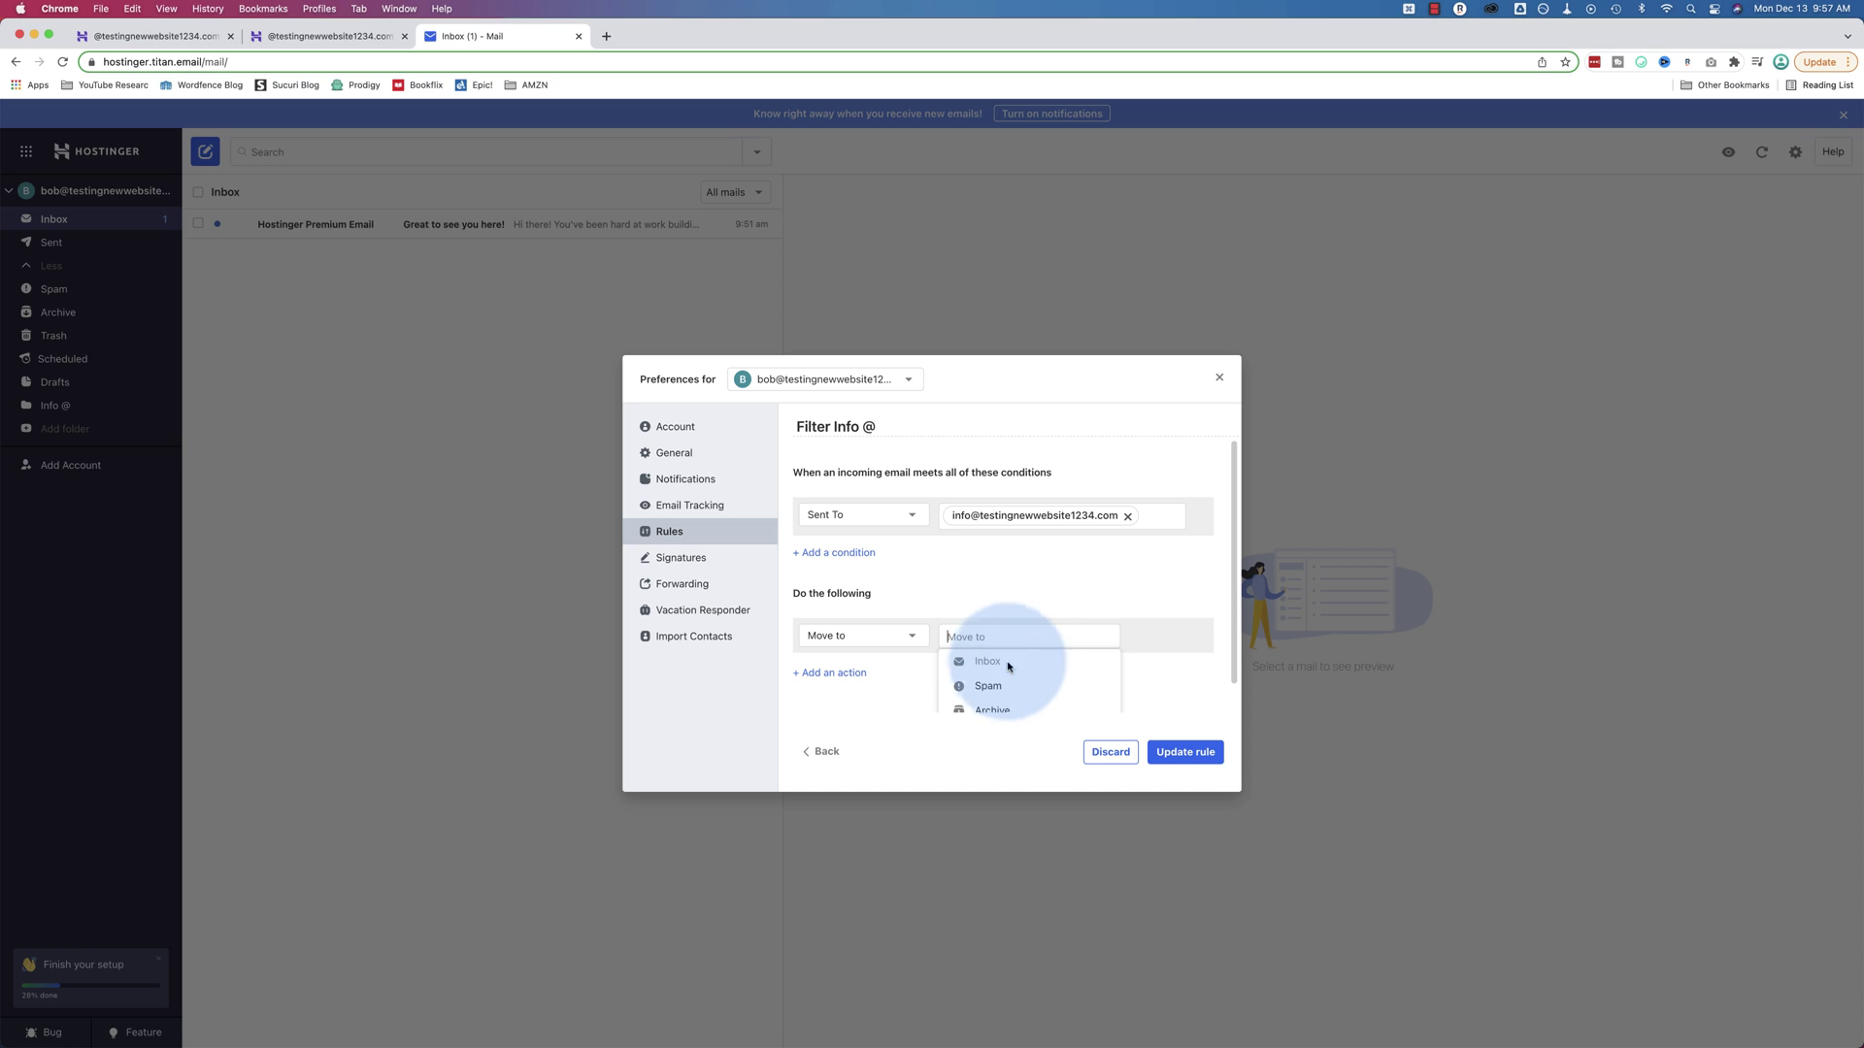
scroll(1005, 669, "down", 2)
left_click(989, 696)
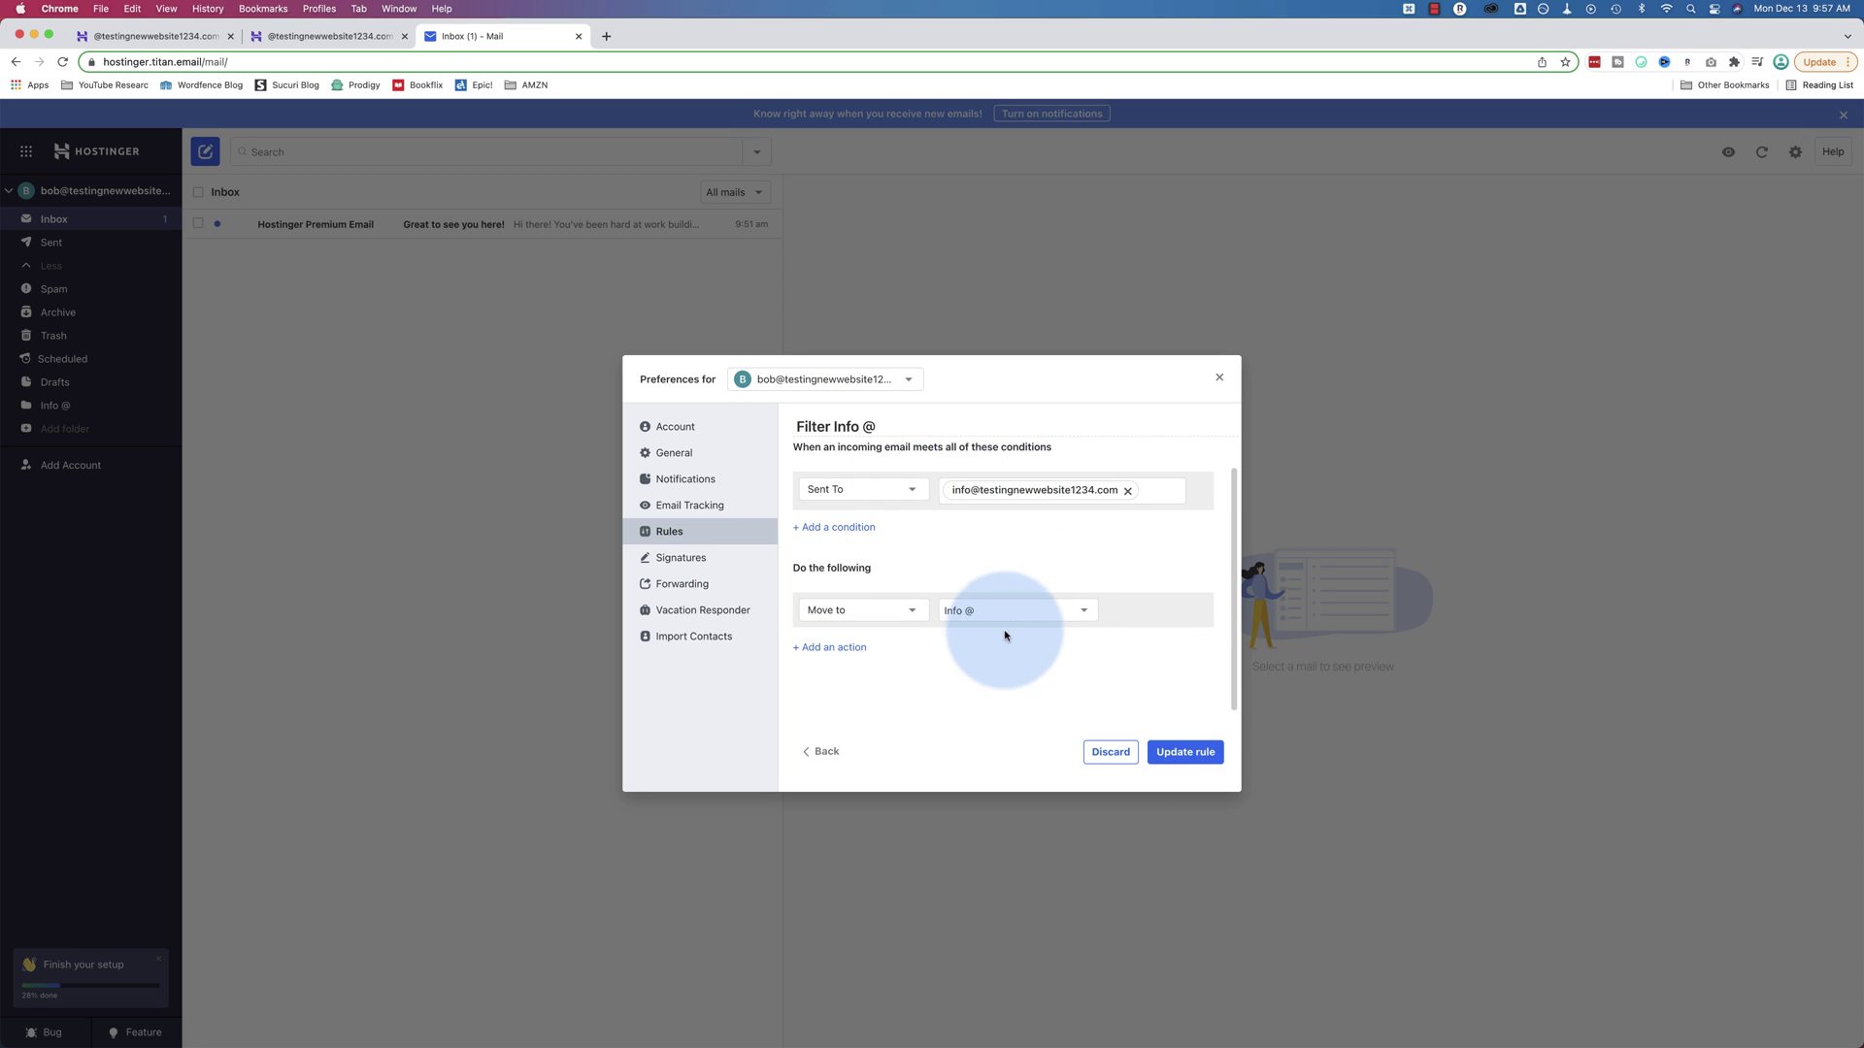
left_click(1185, 752)
left_click(1219, 378)
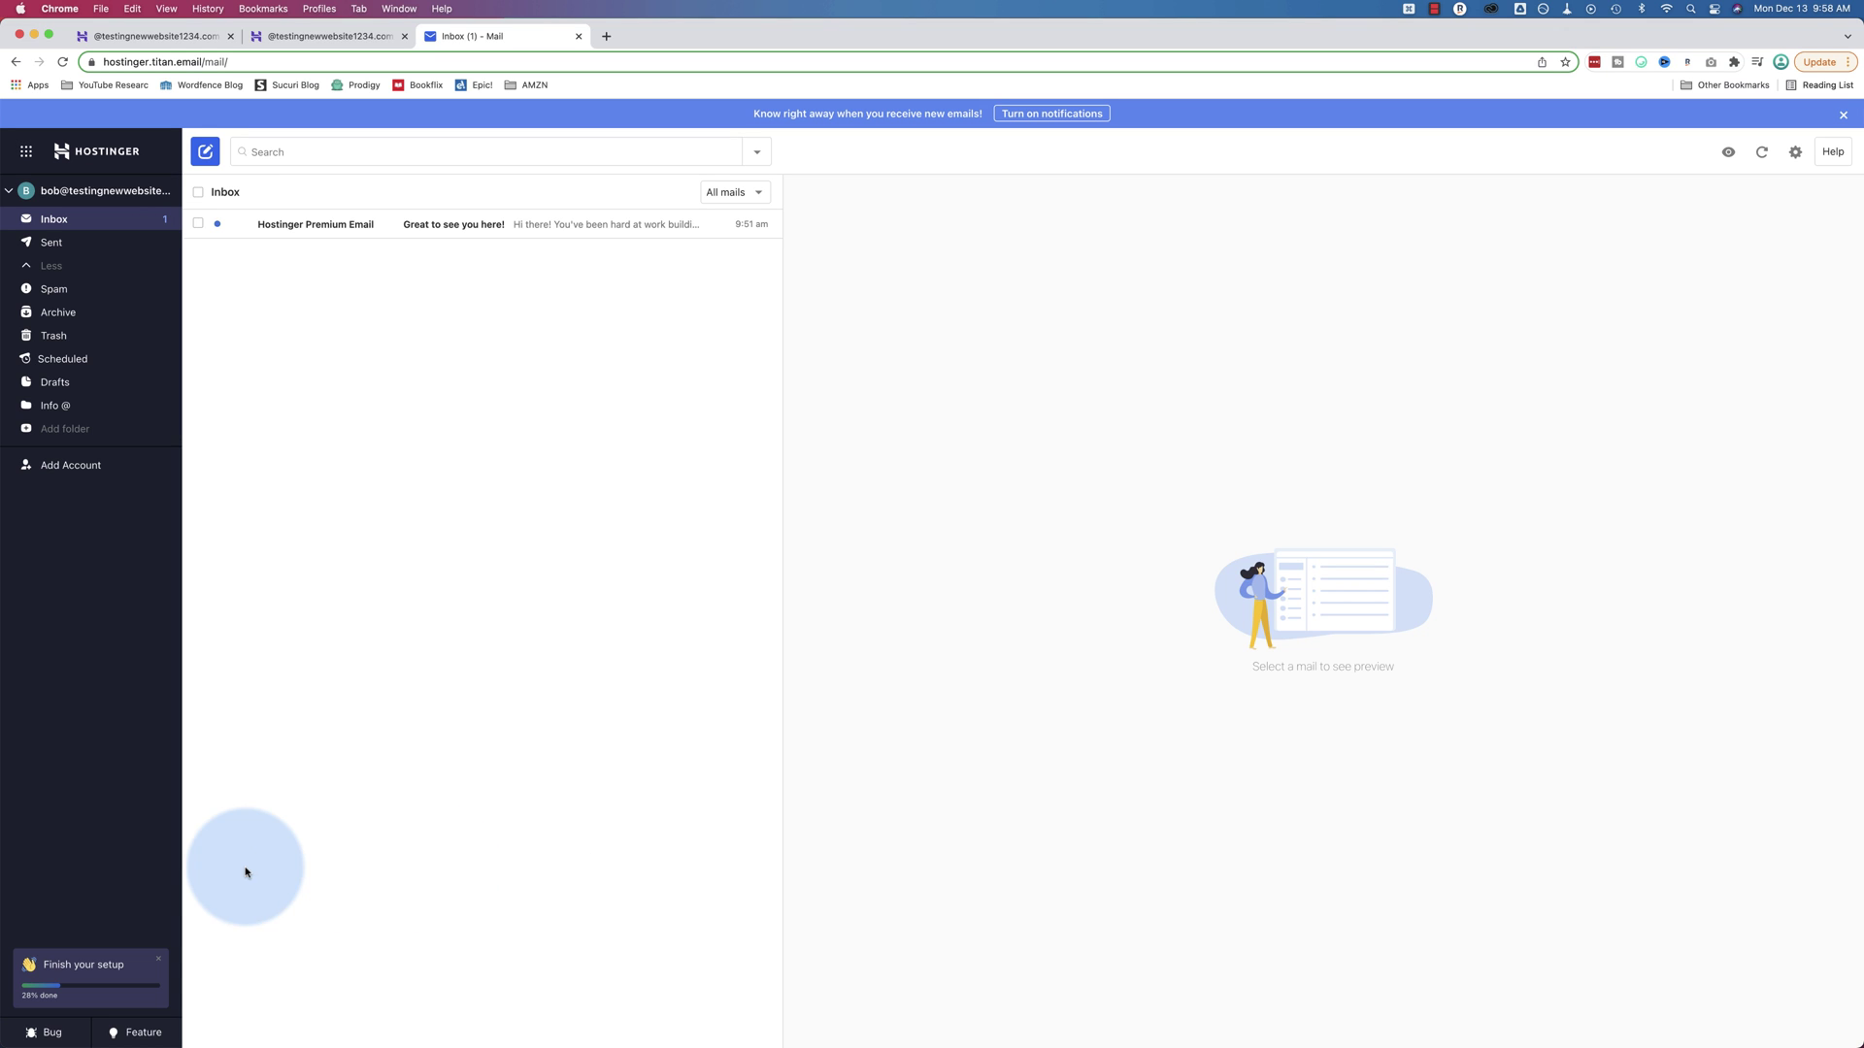
Dismiss the setup checklist's import-contacts, mobile-app and share-email suggestions, then return to hPanel
left_click(94, 977)
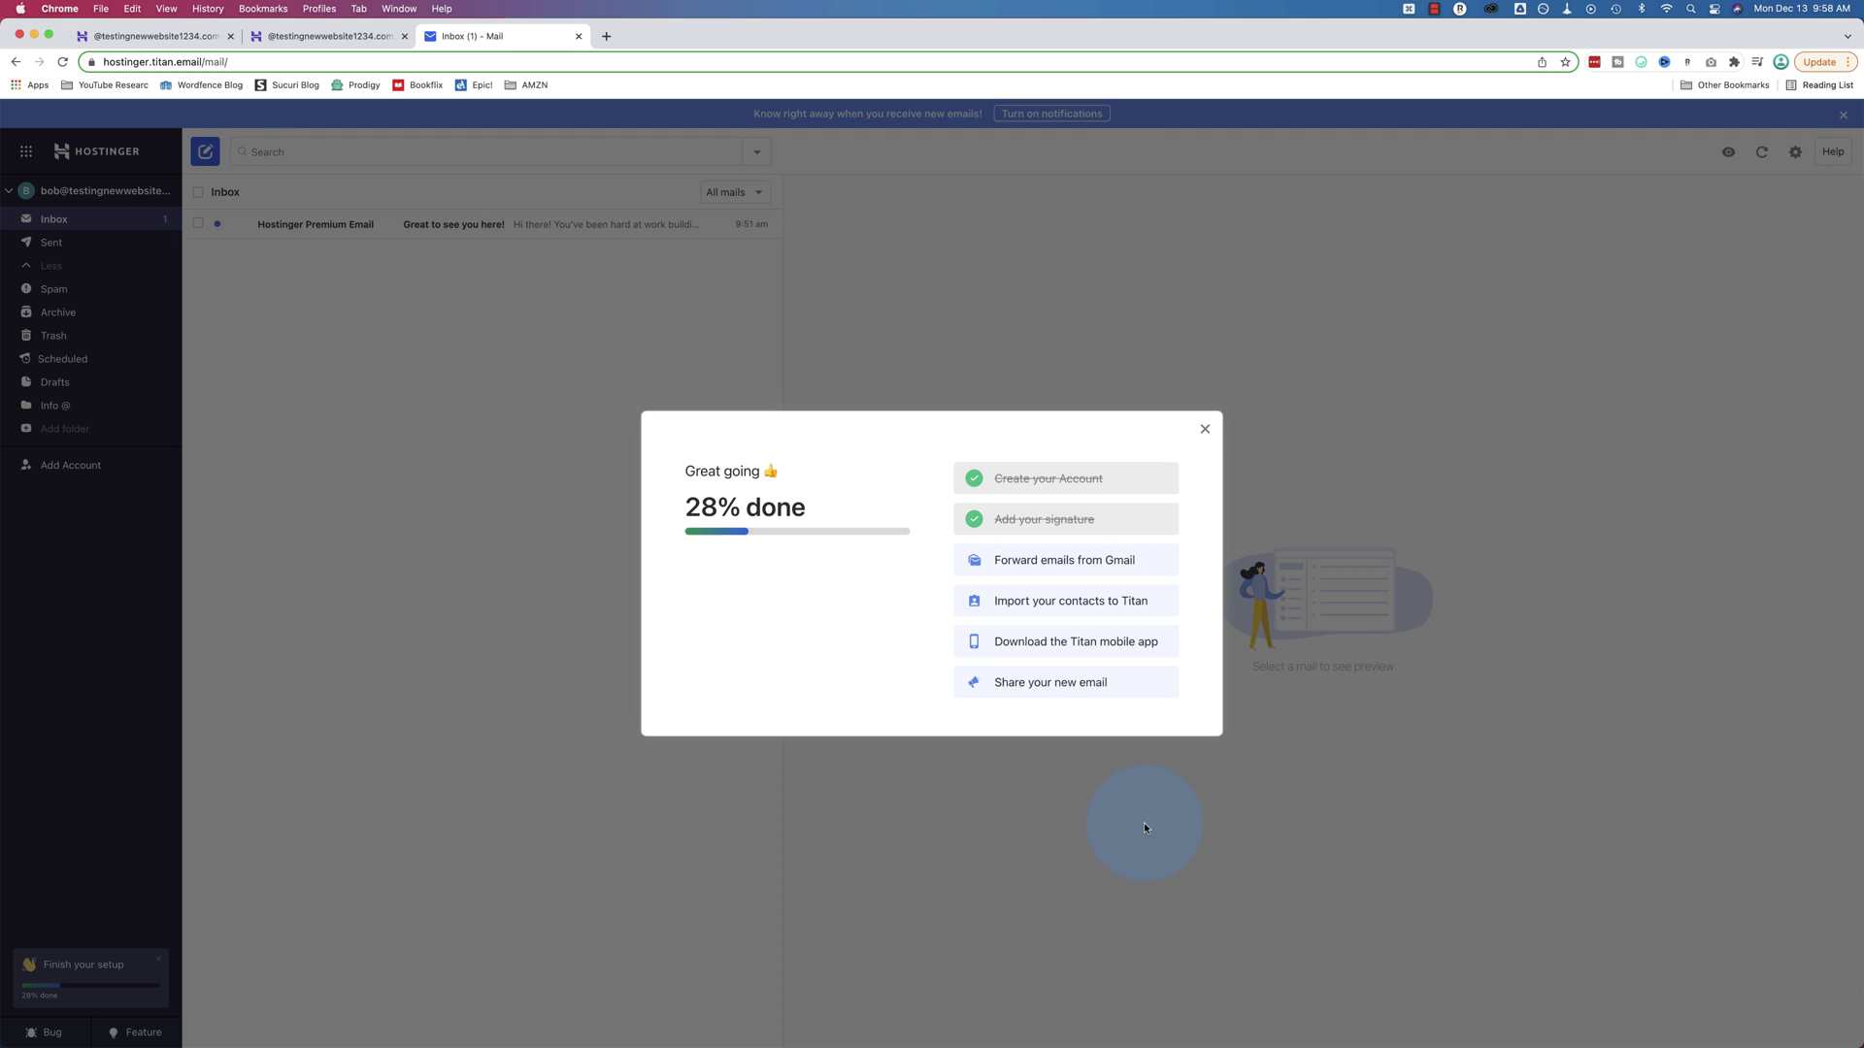
left_click(1104, 602)
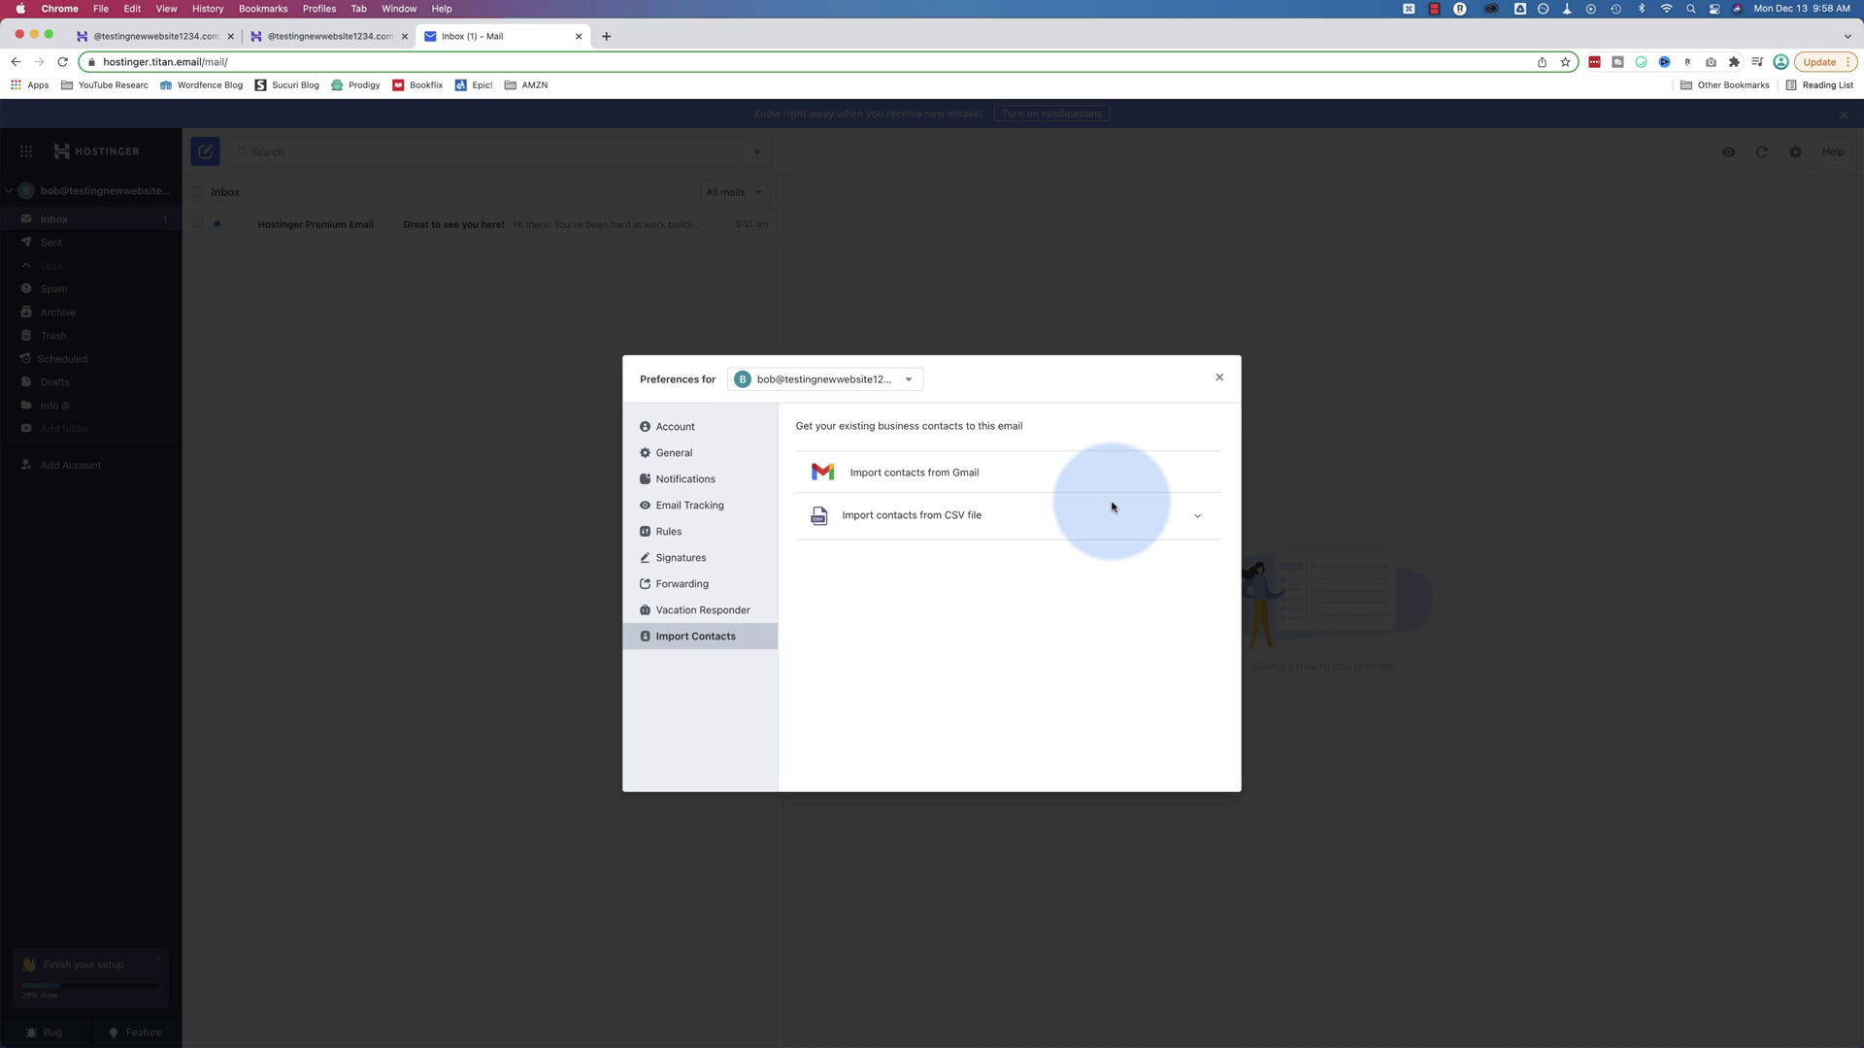
left_click(1219, 378)
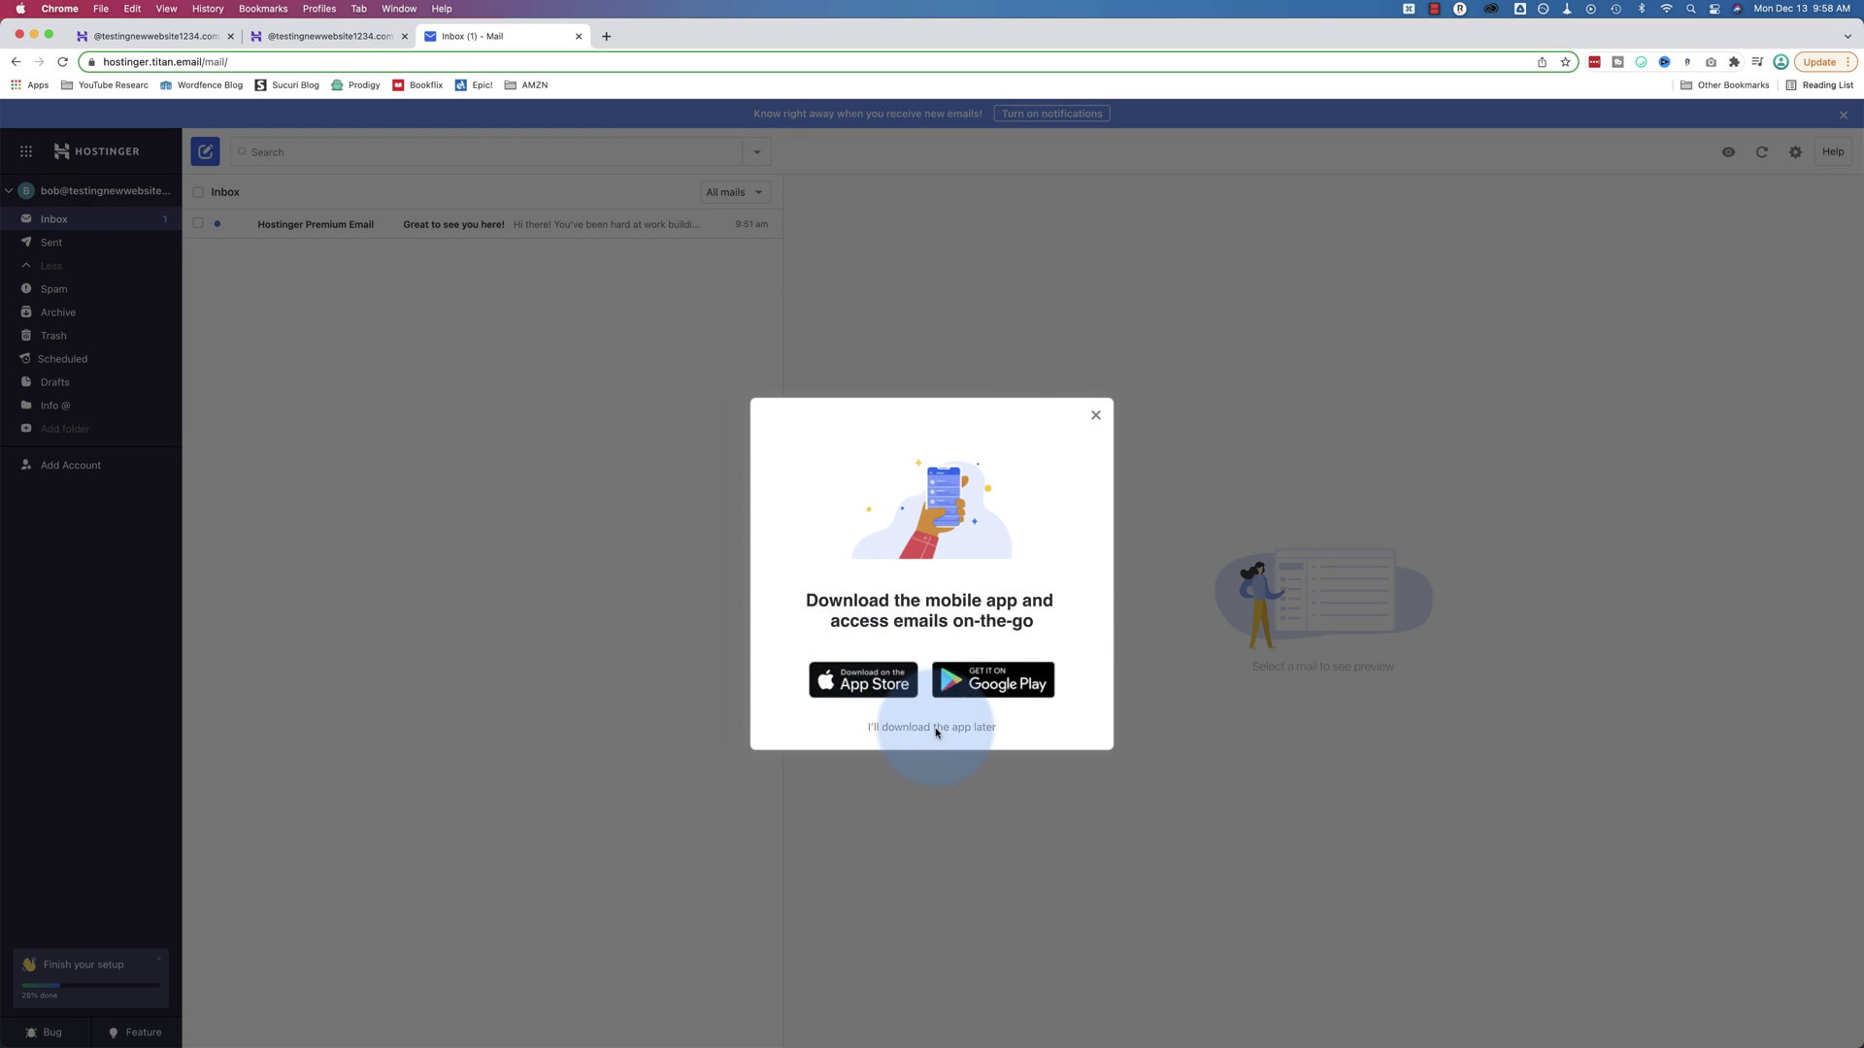
left_click(1096, 416)
left_click(1032, 686)
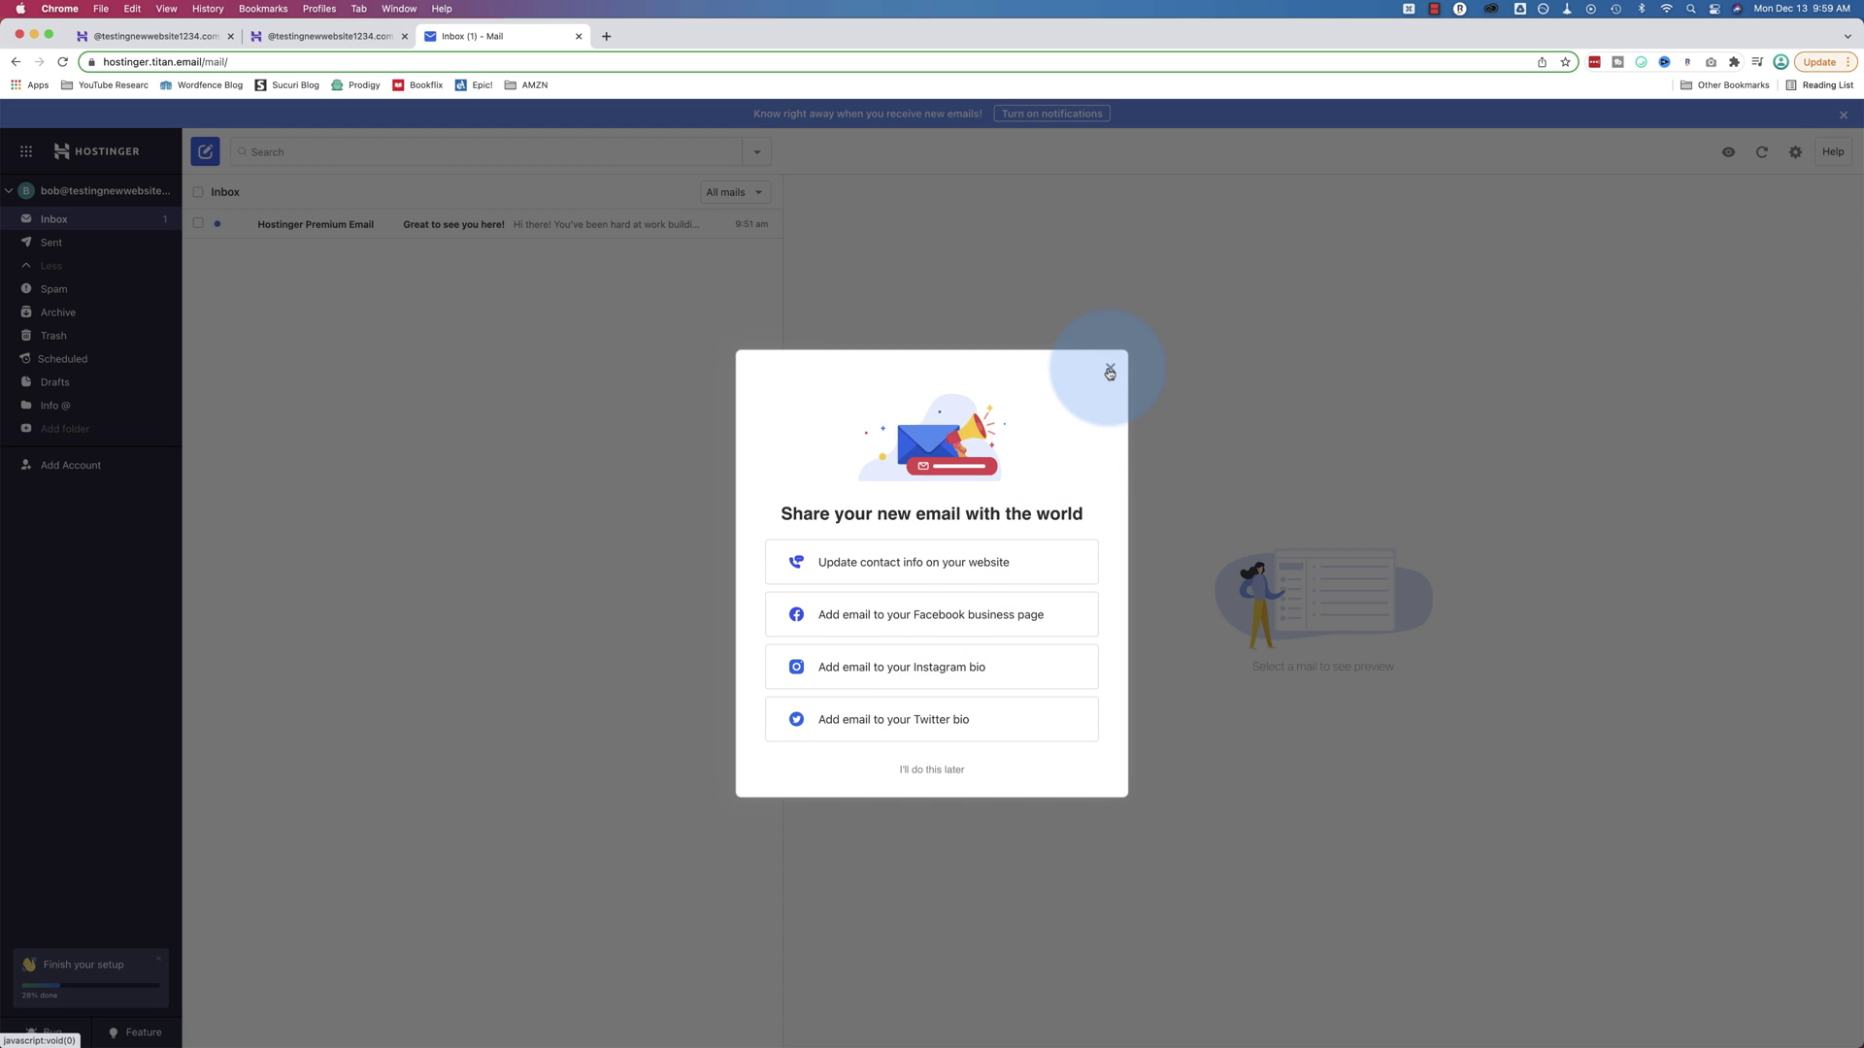
left_click(1109, 370)
left_click(1097, 416)
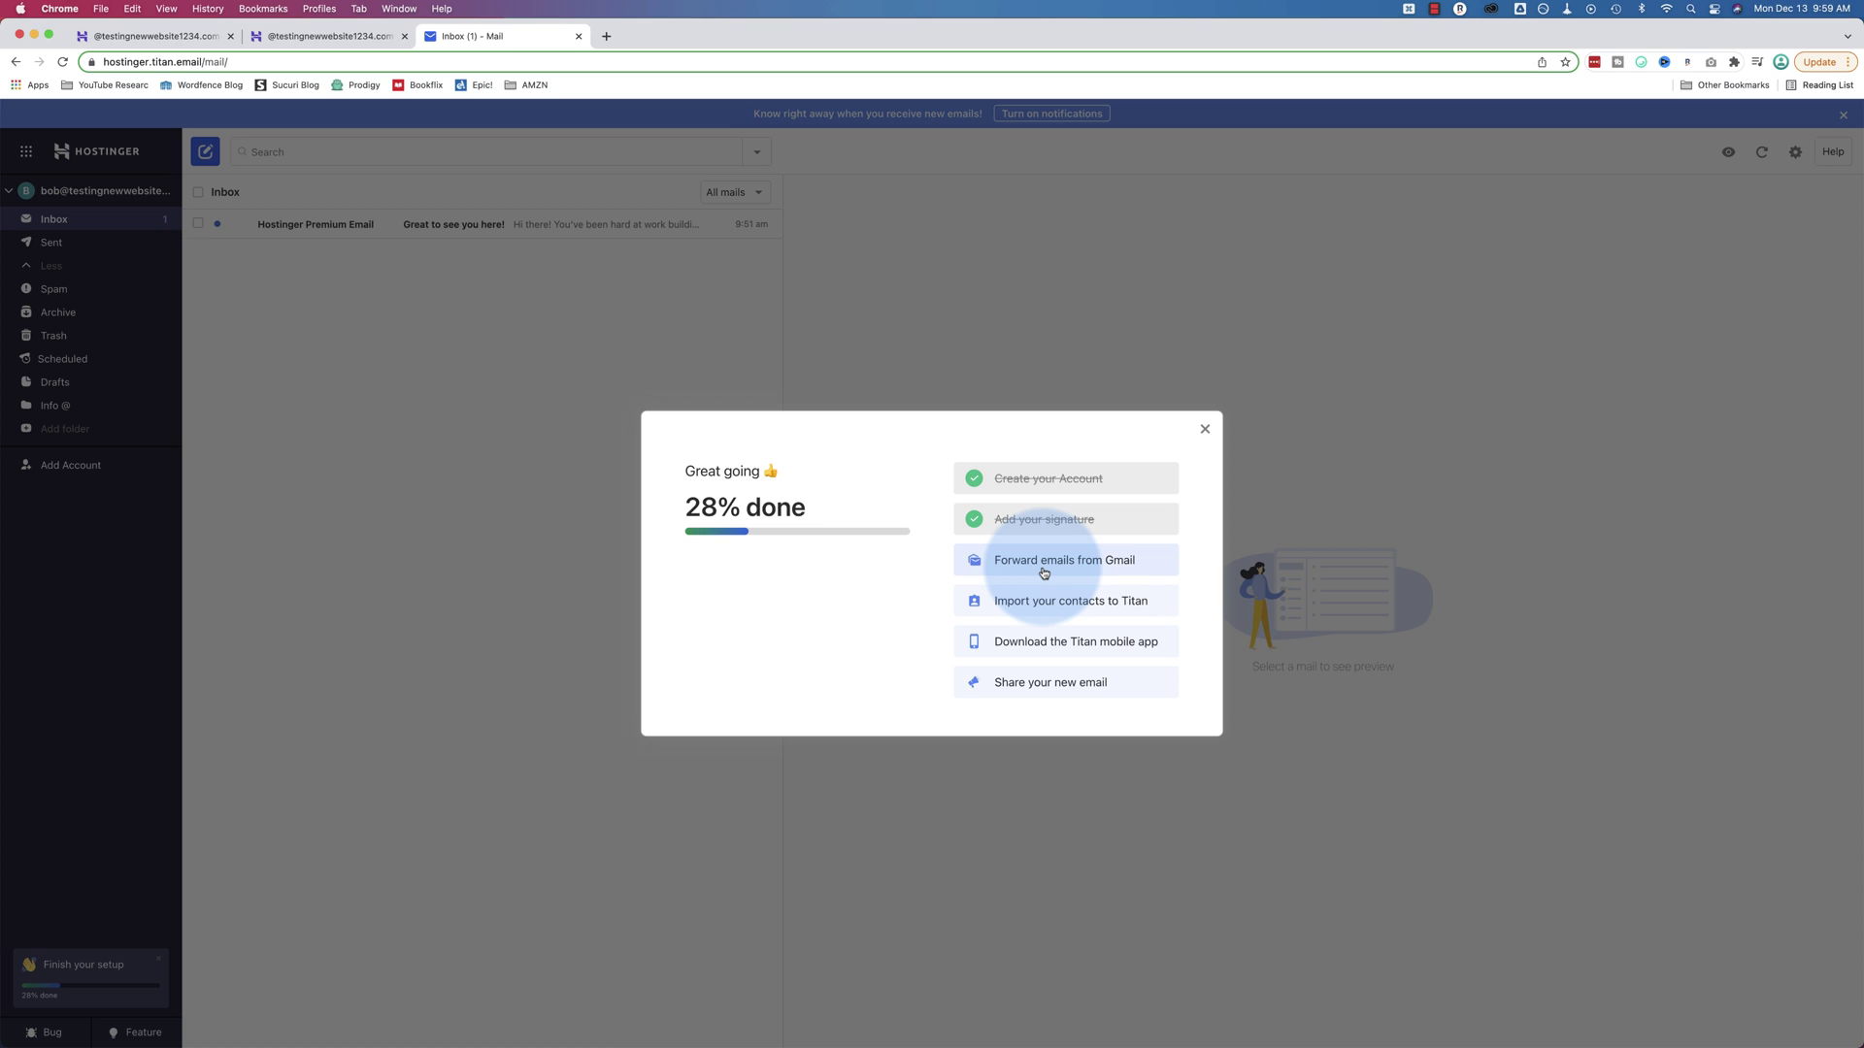
left_click(1205, 429)
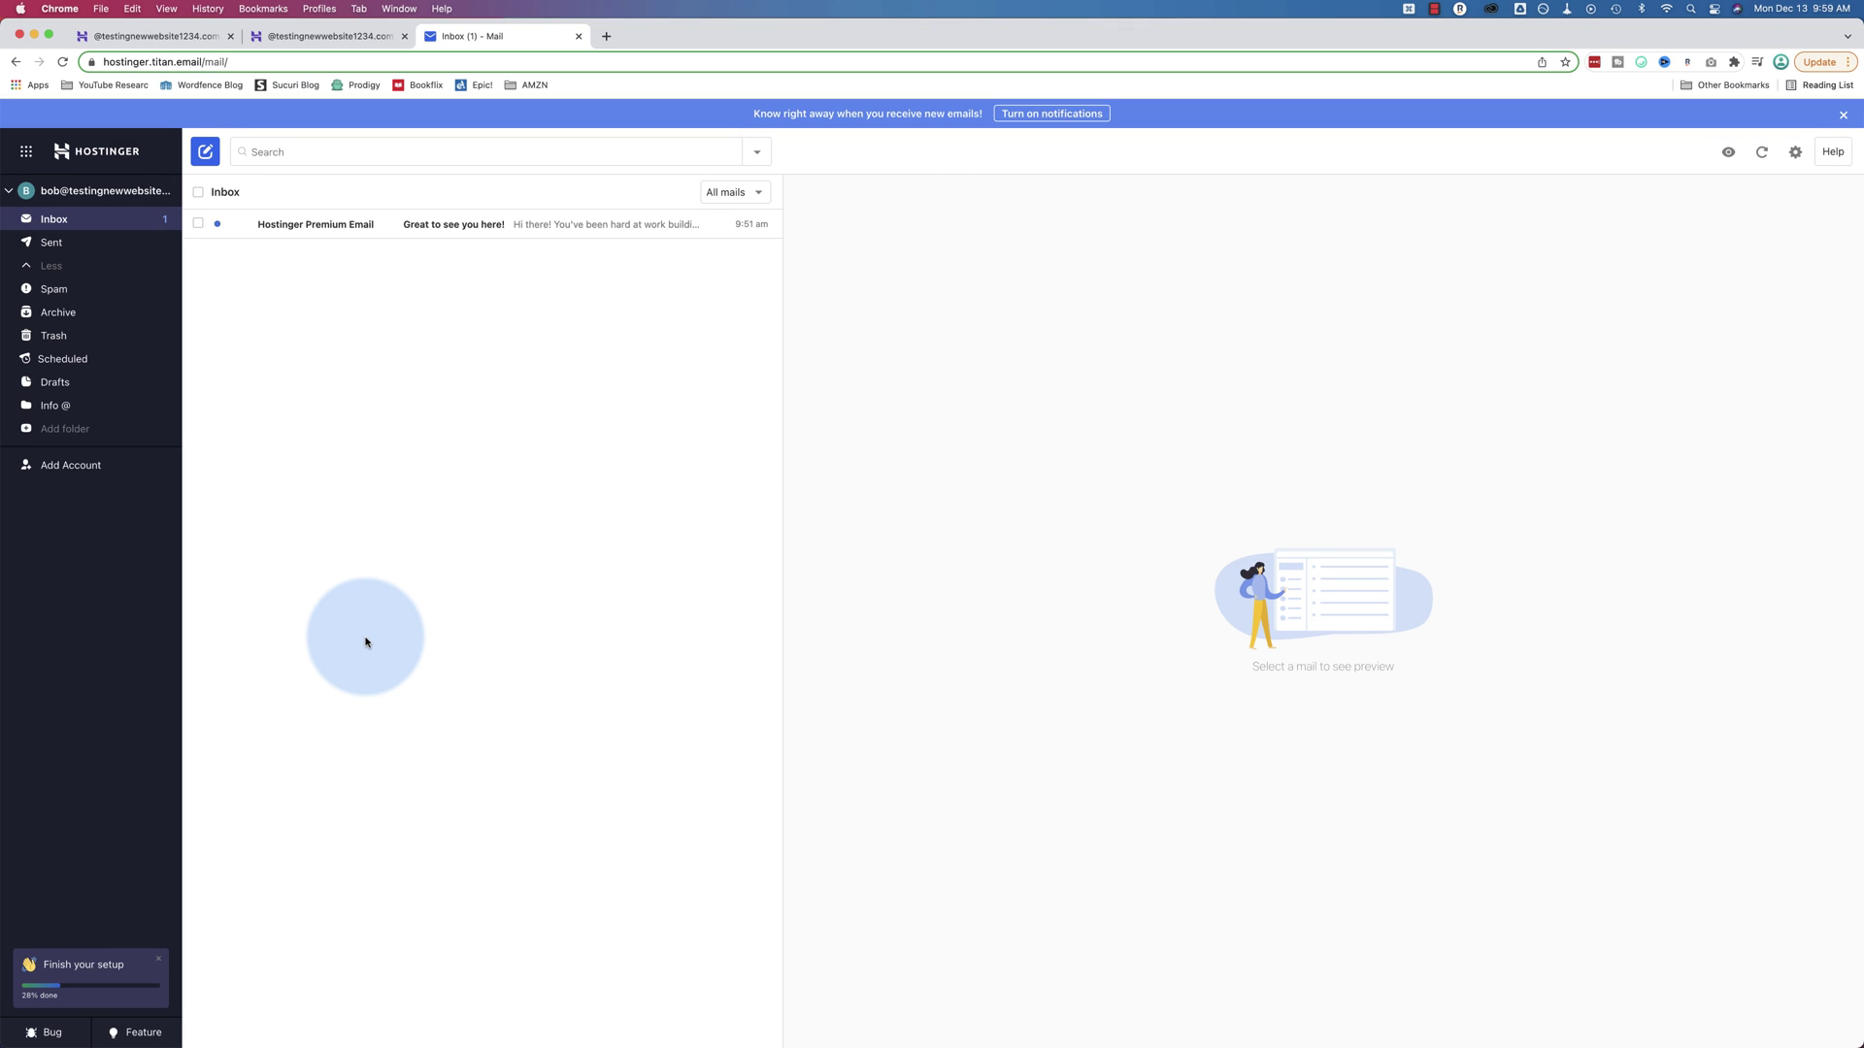
left_click(318, 39)
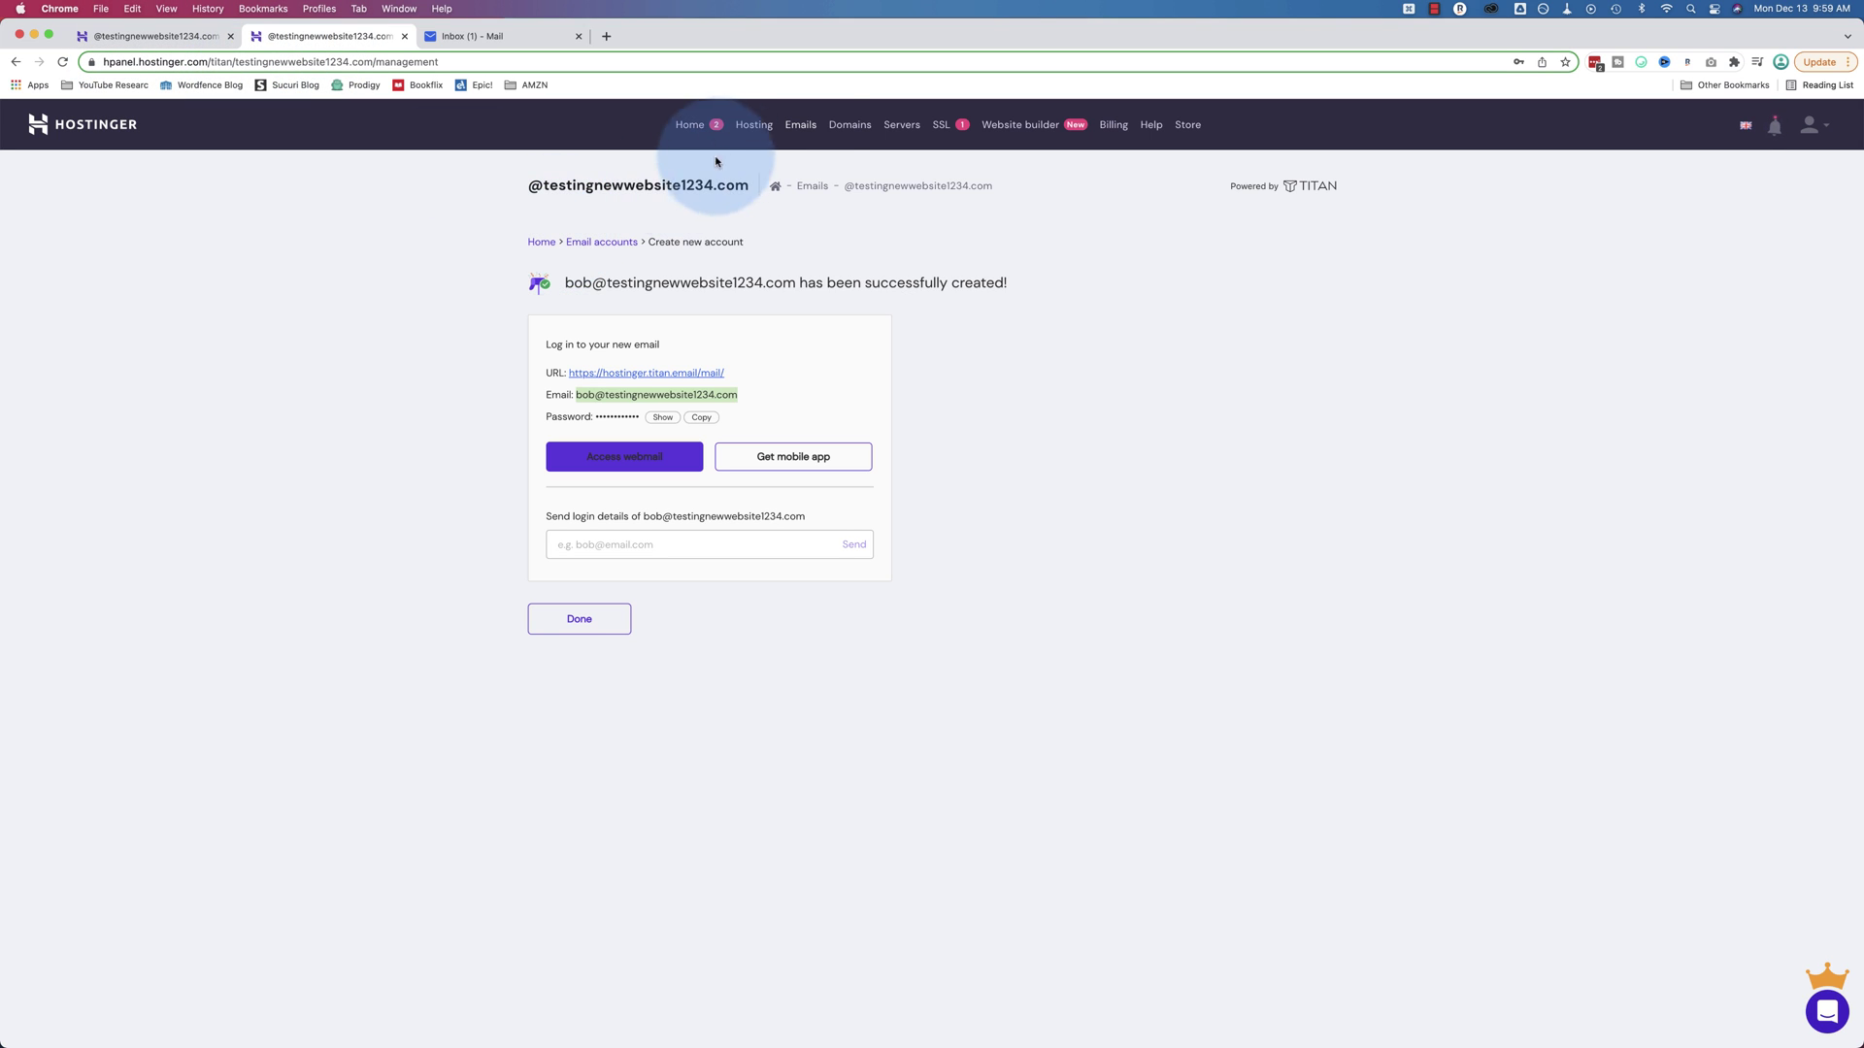
Open hPanel's Emails overview showing testingnewwebsite1234.com's active Free Email plan
left_click(801, 124)
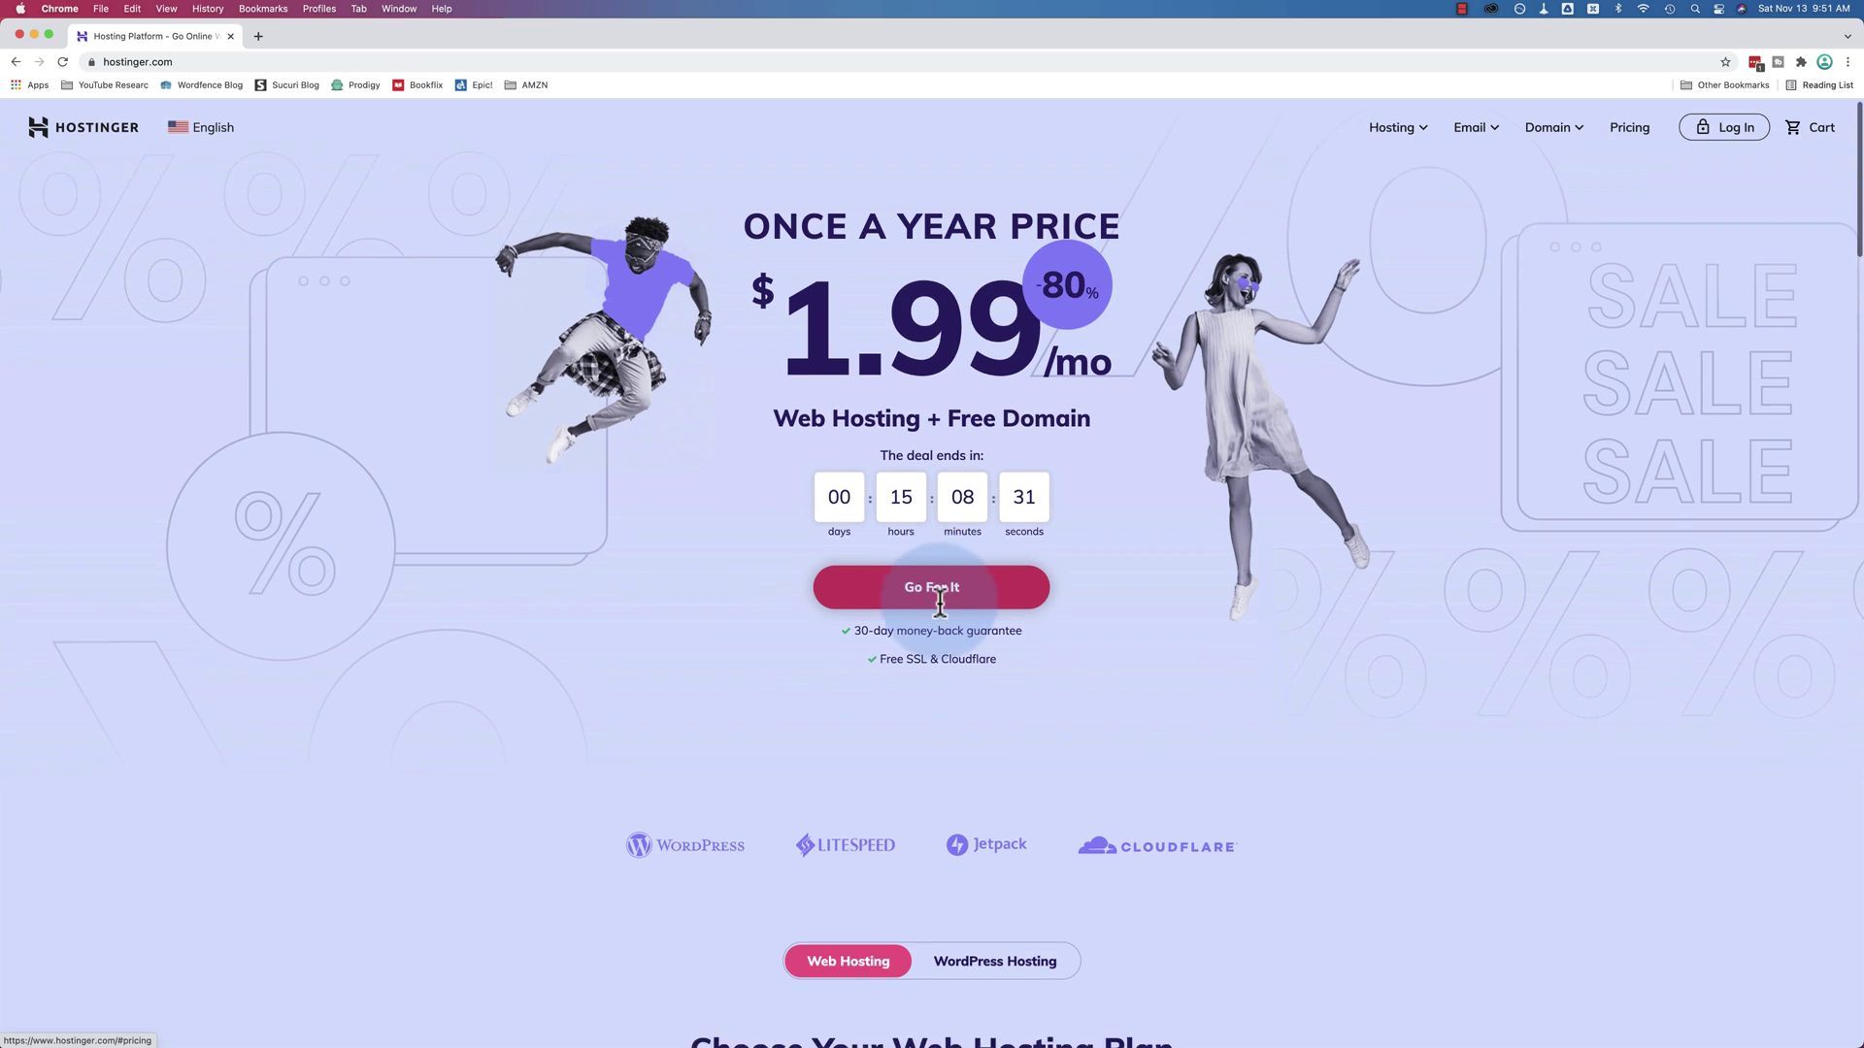
Scroll to Hostinger's hosting plans and snap the window left beside SiteGround's pricing
left_click(874, 582)
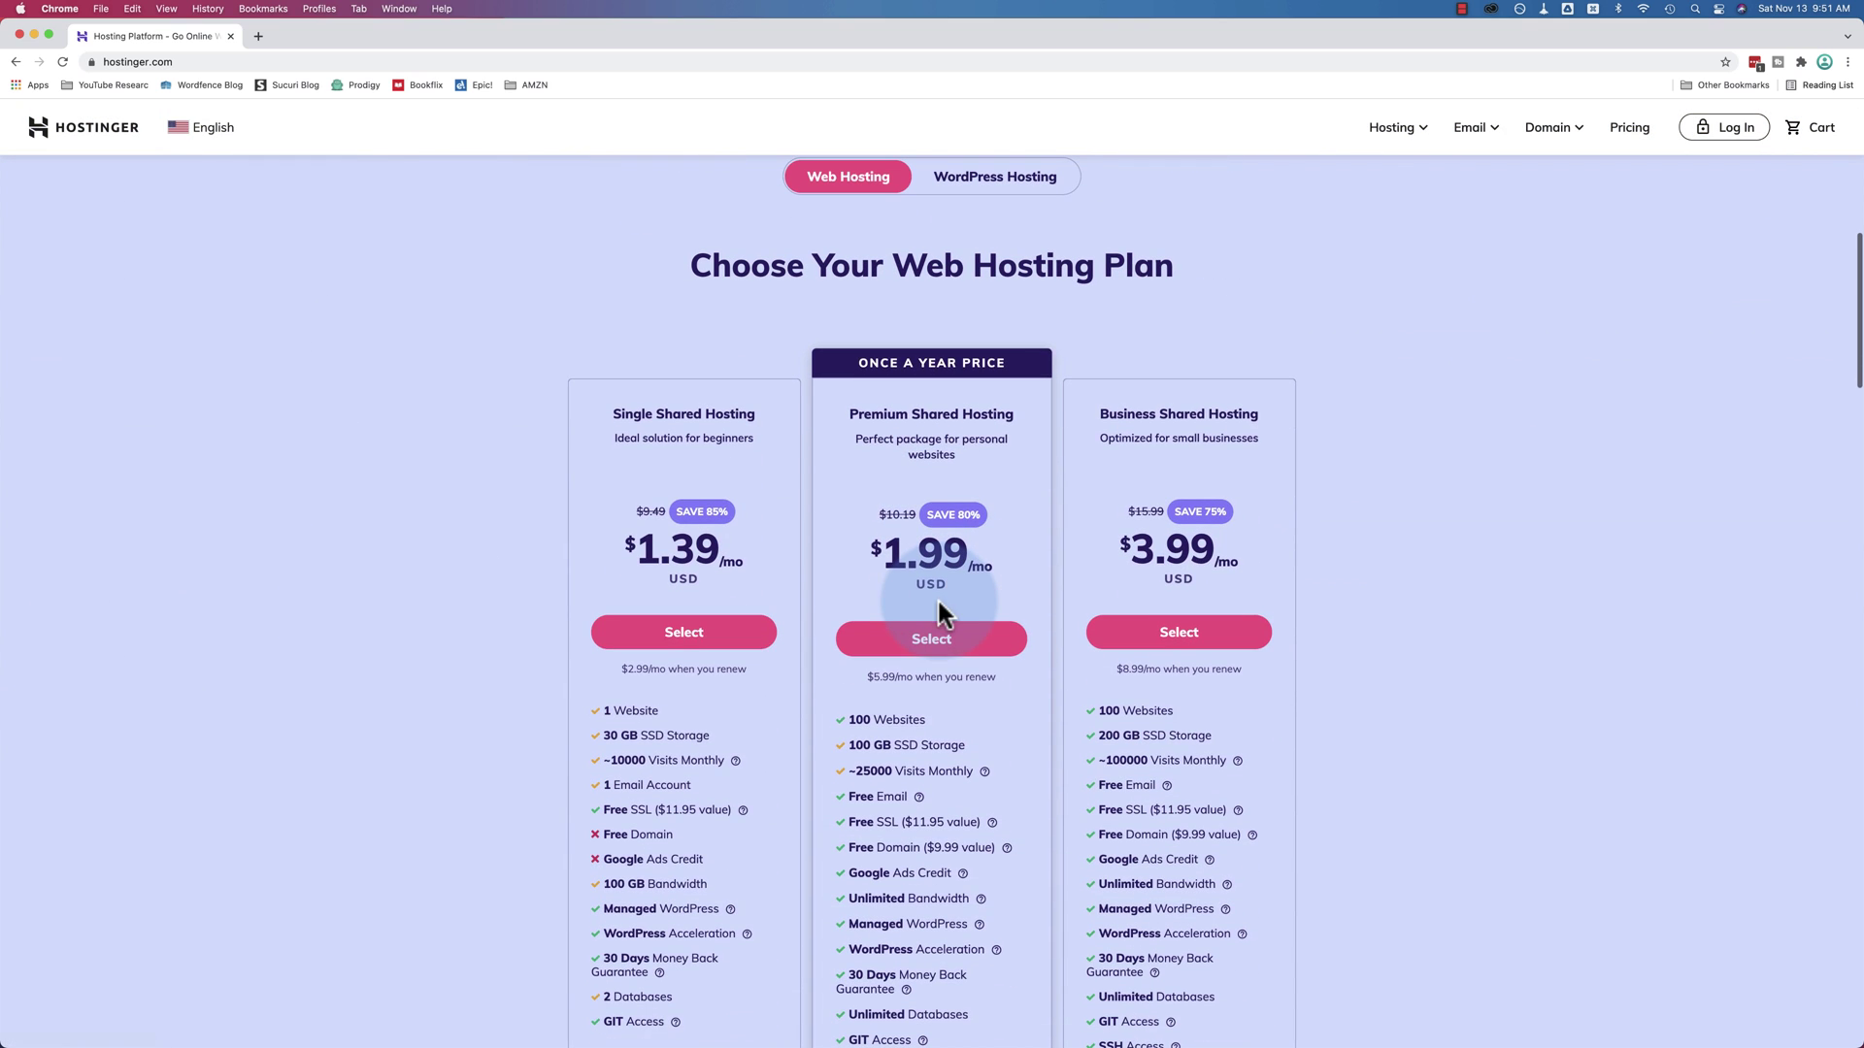
scroll(1192, 490, "down", 3)
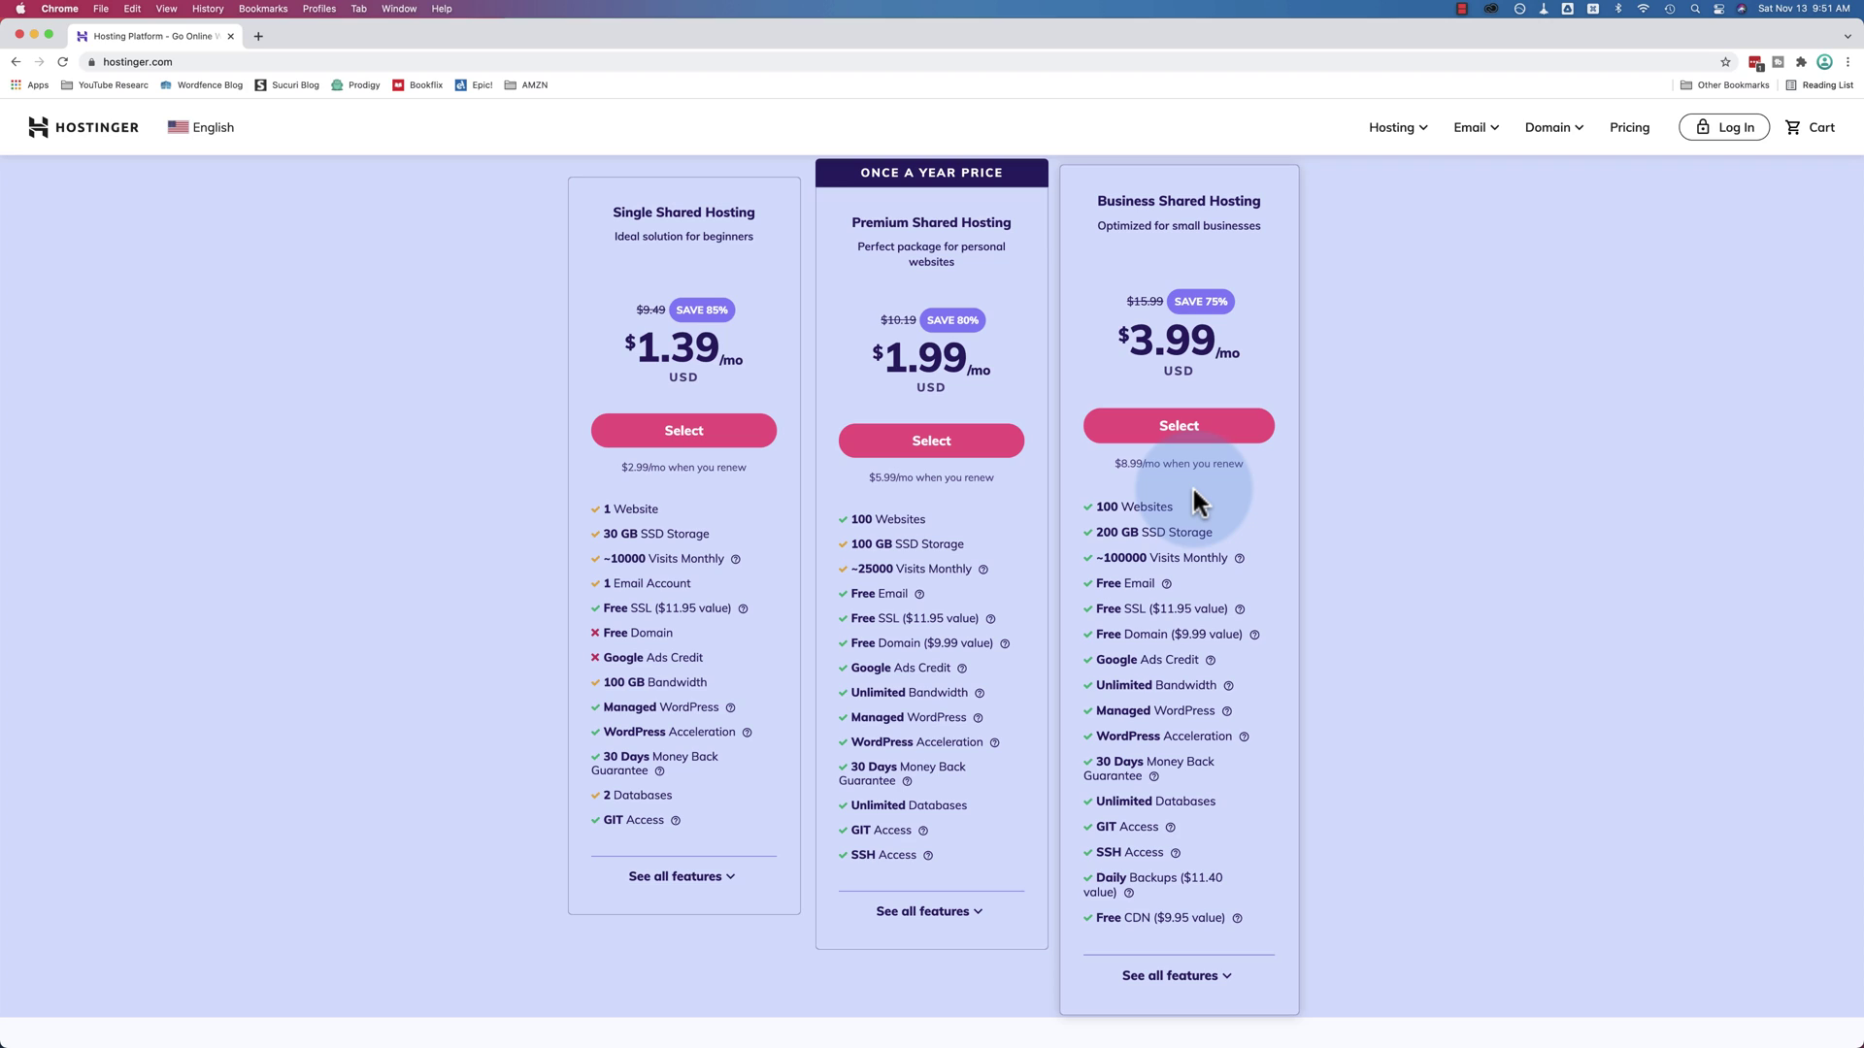
key("ctrl+alt+Left")
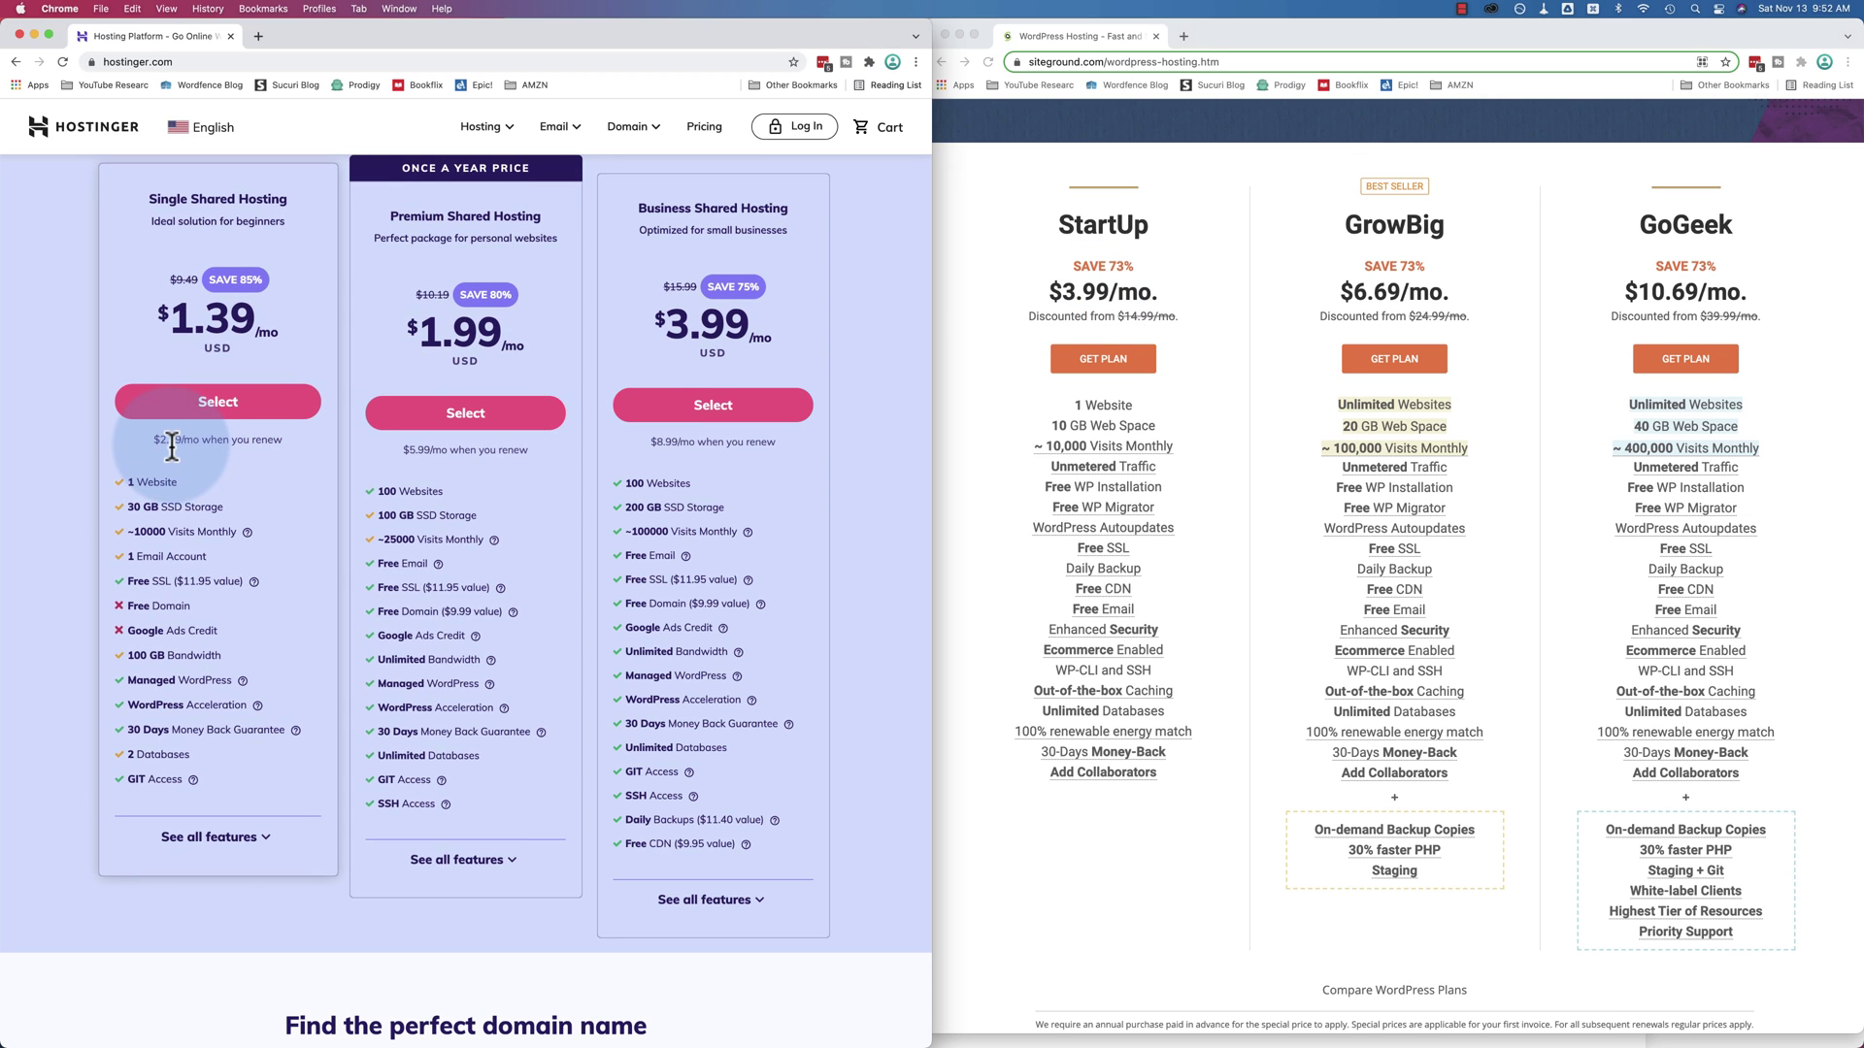
Highlight the Single plan's $2.99/mo renewal, then switch between the SiteGround and Hostinger windows
left_click_drag(160, 443, 195, 444)
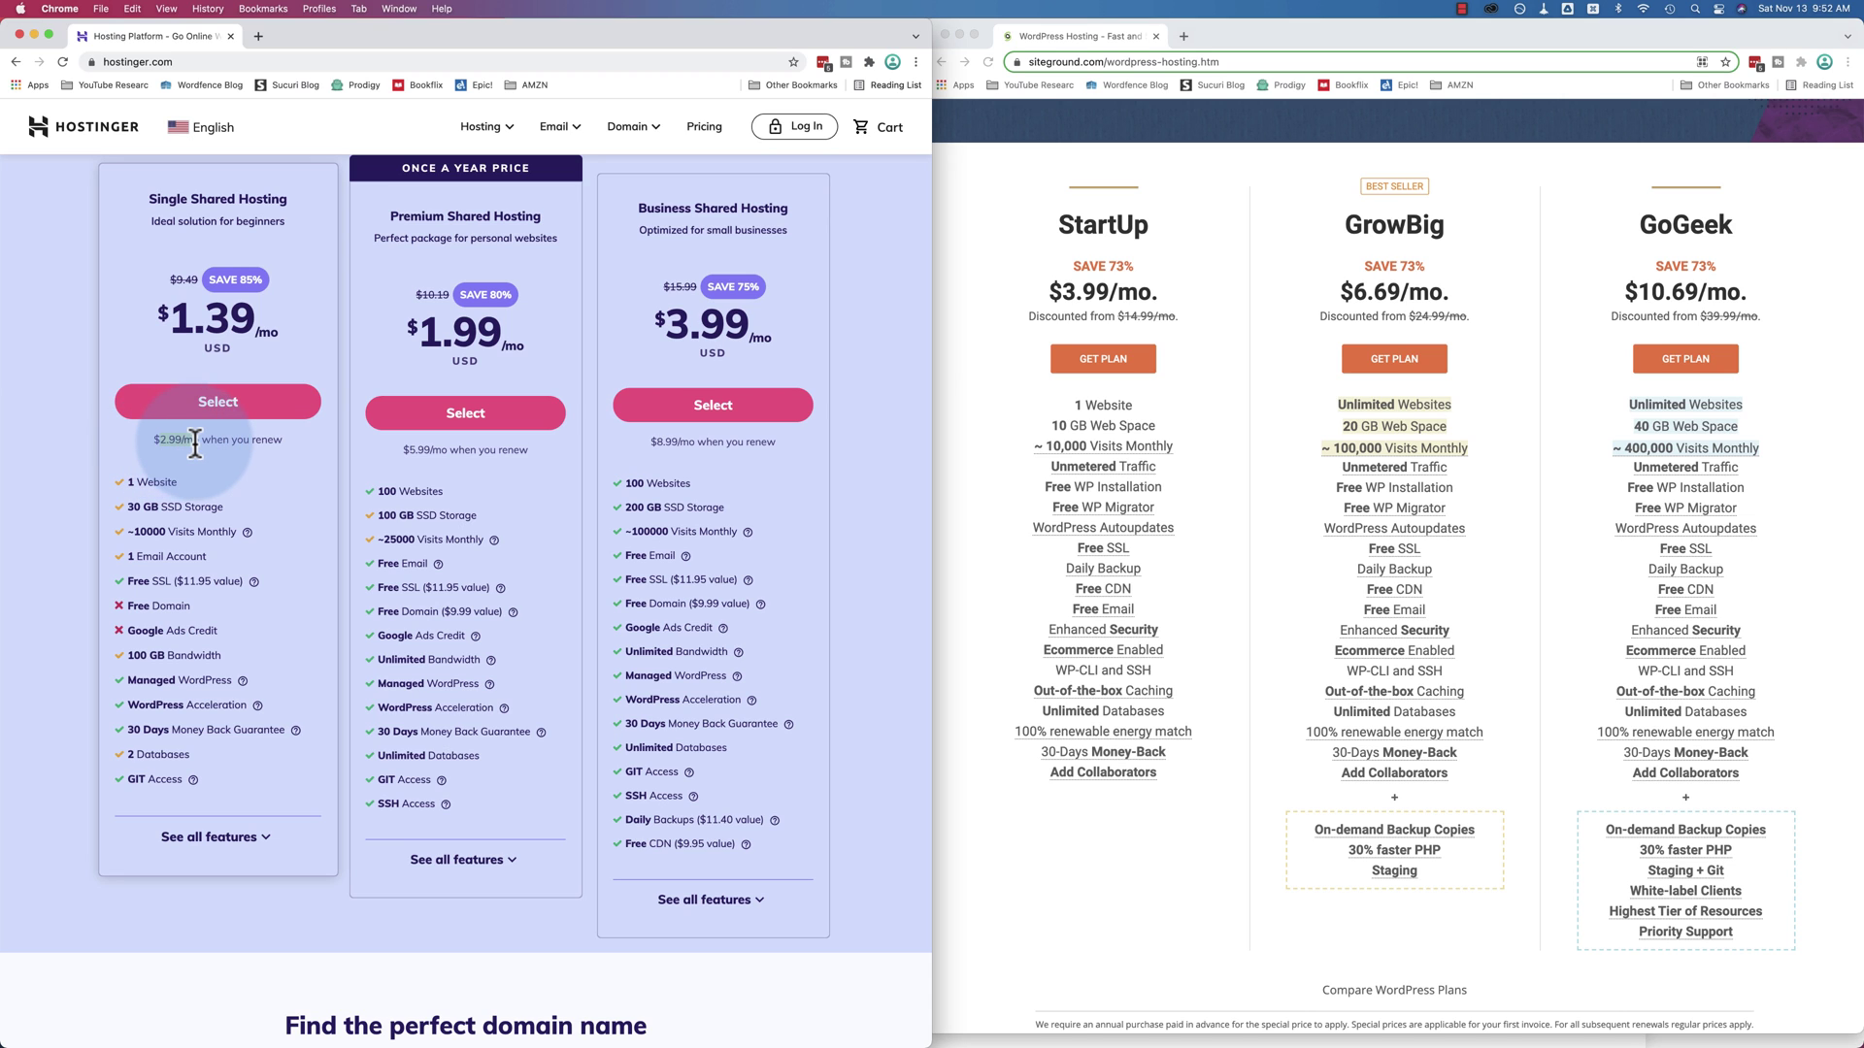
left_click(1068, 320)
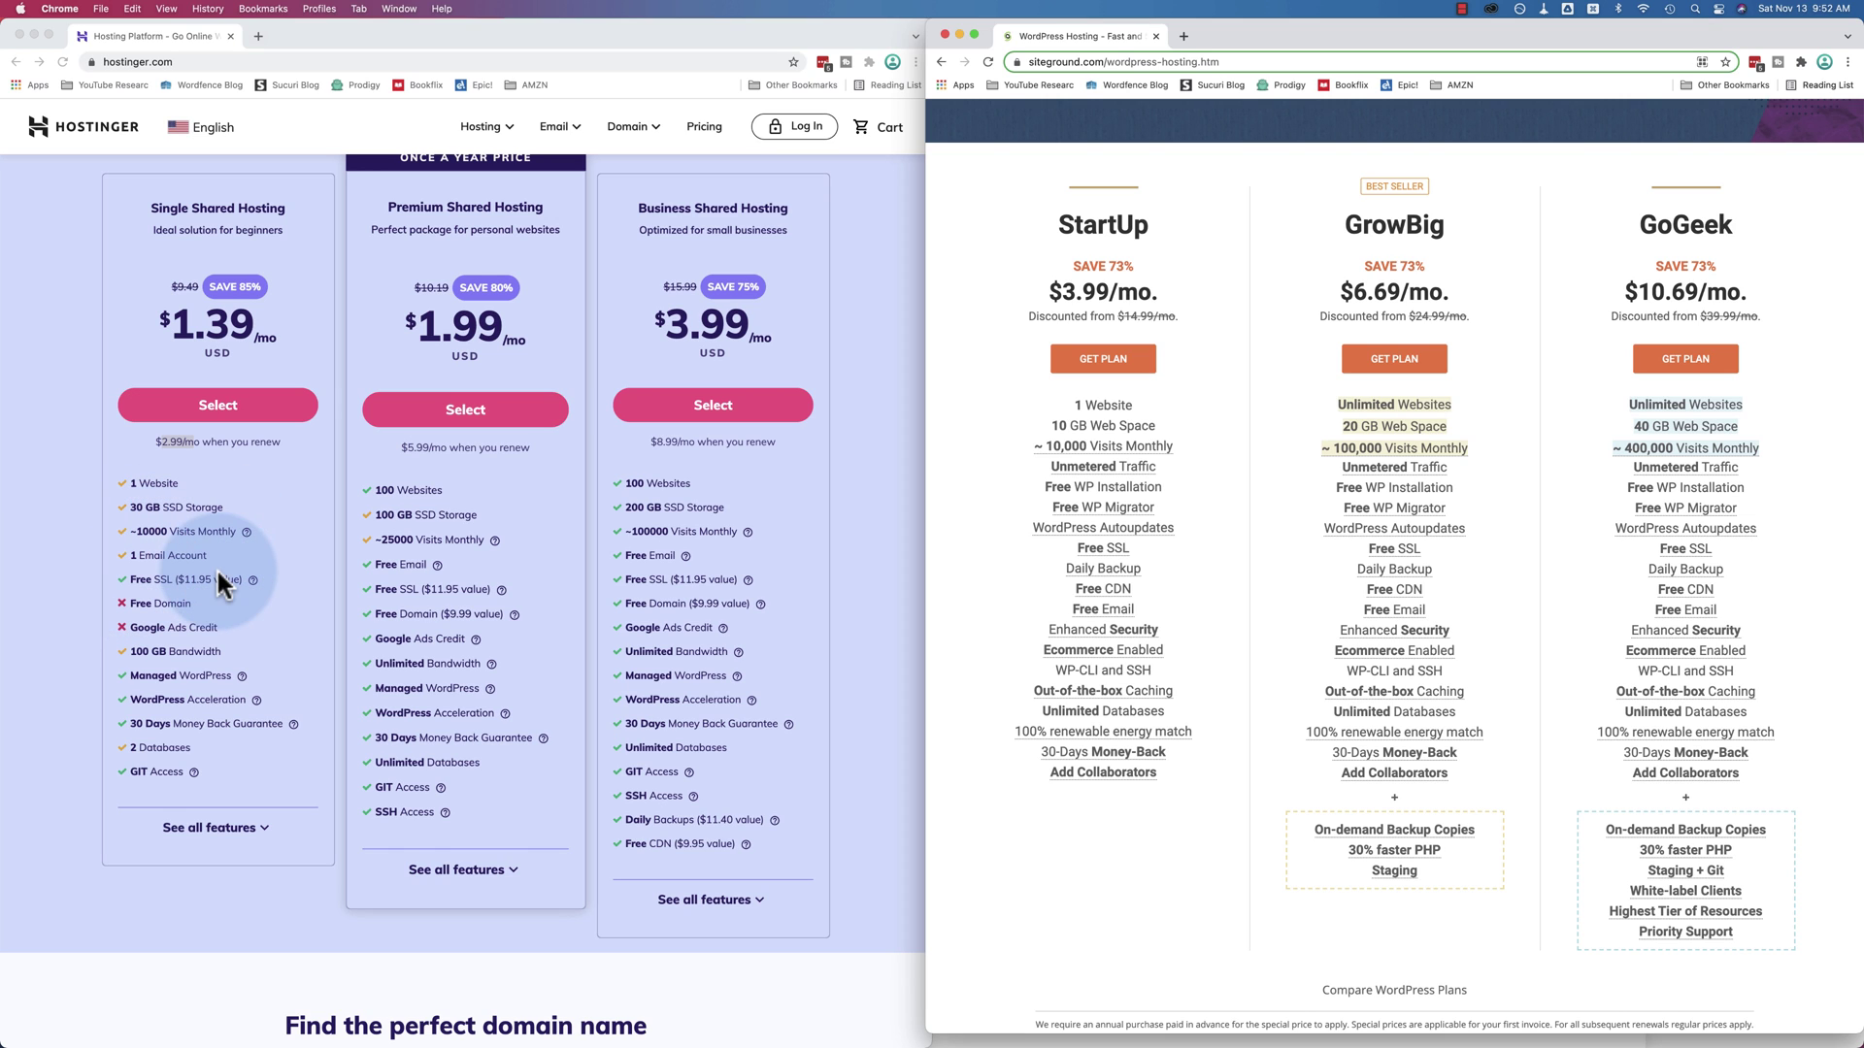
left_click(249, 581)
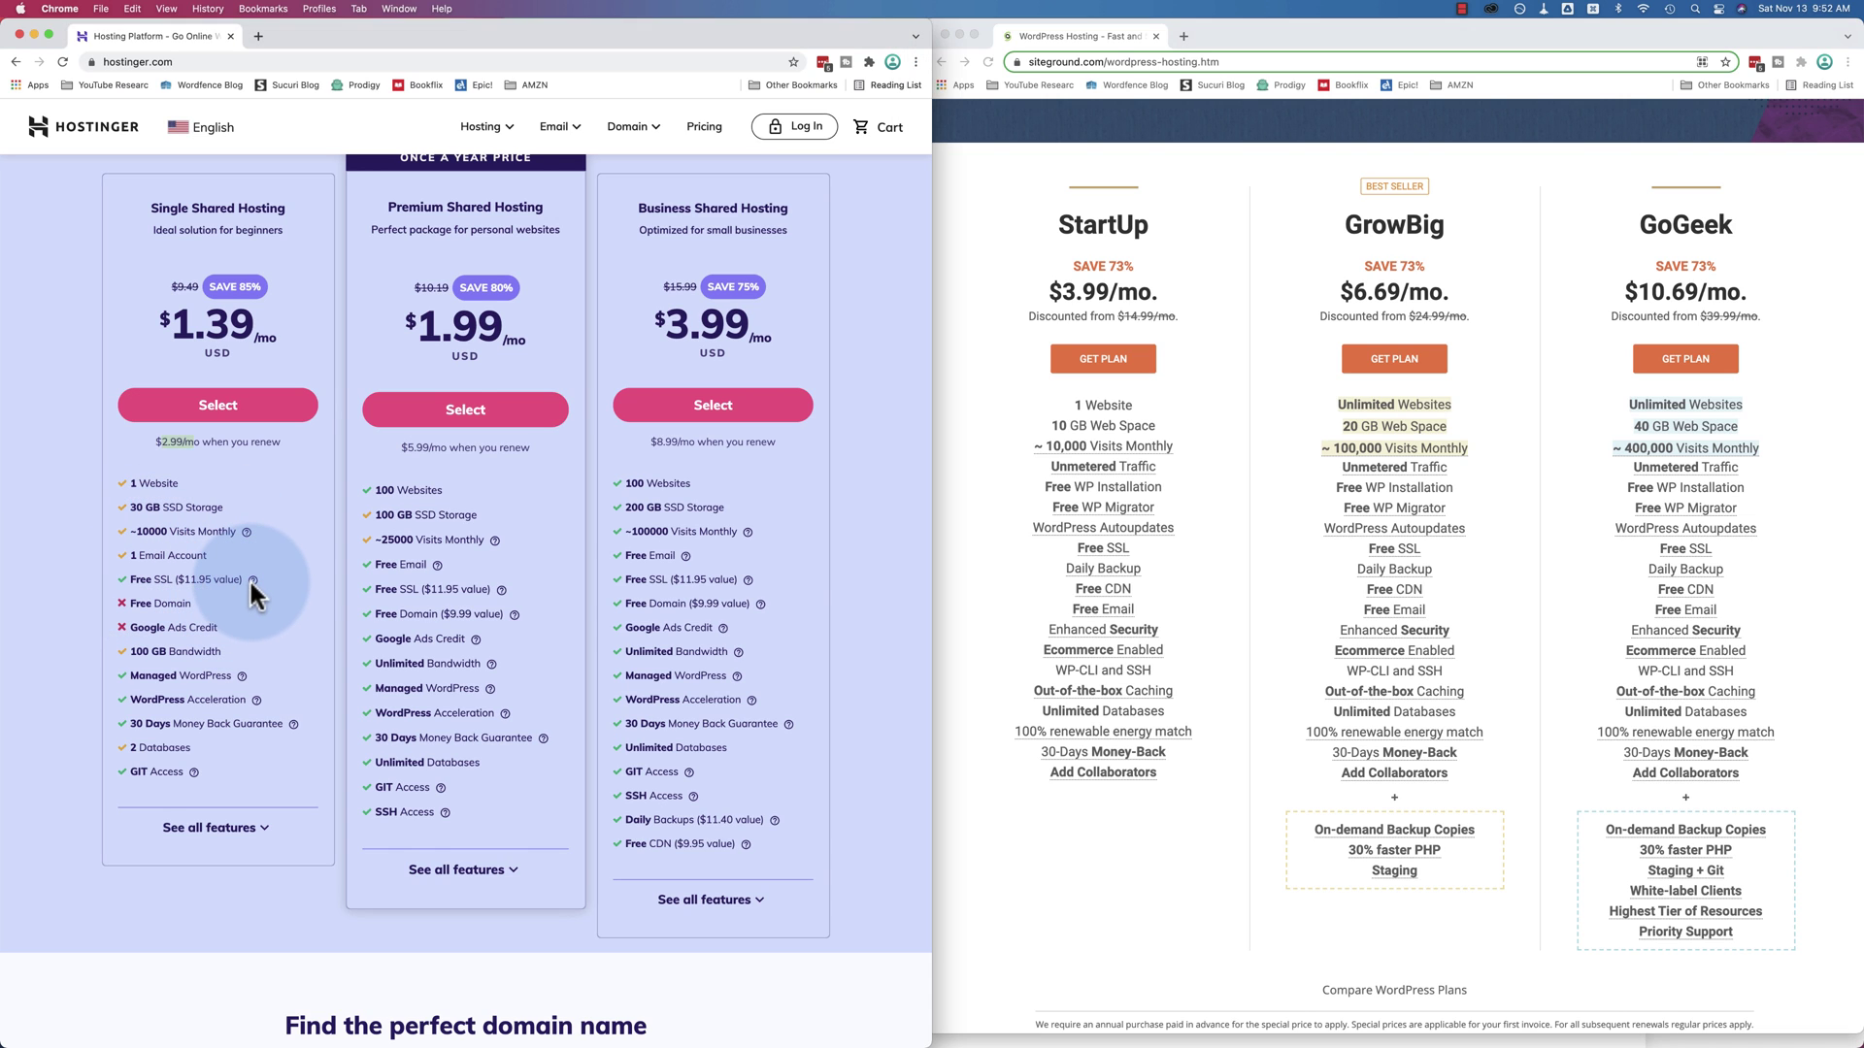
mouse_move(253, 582)
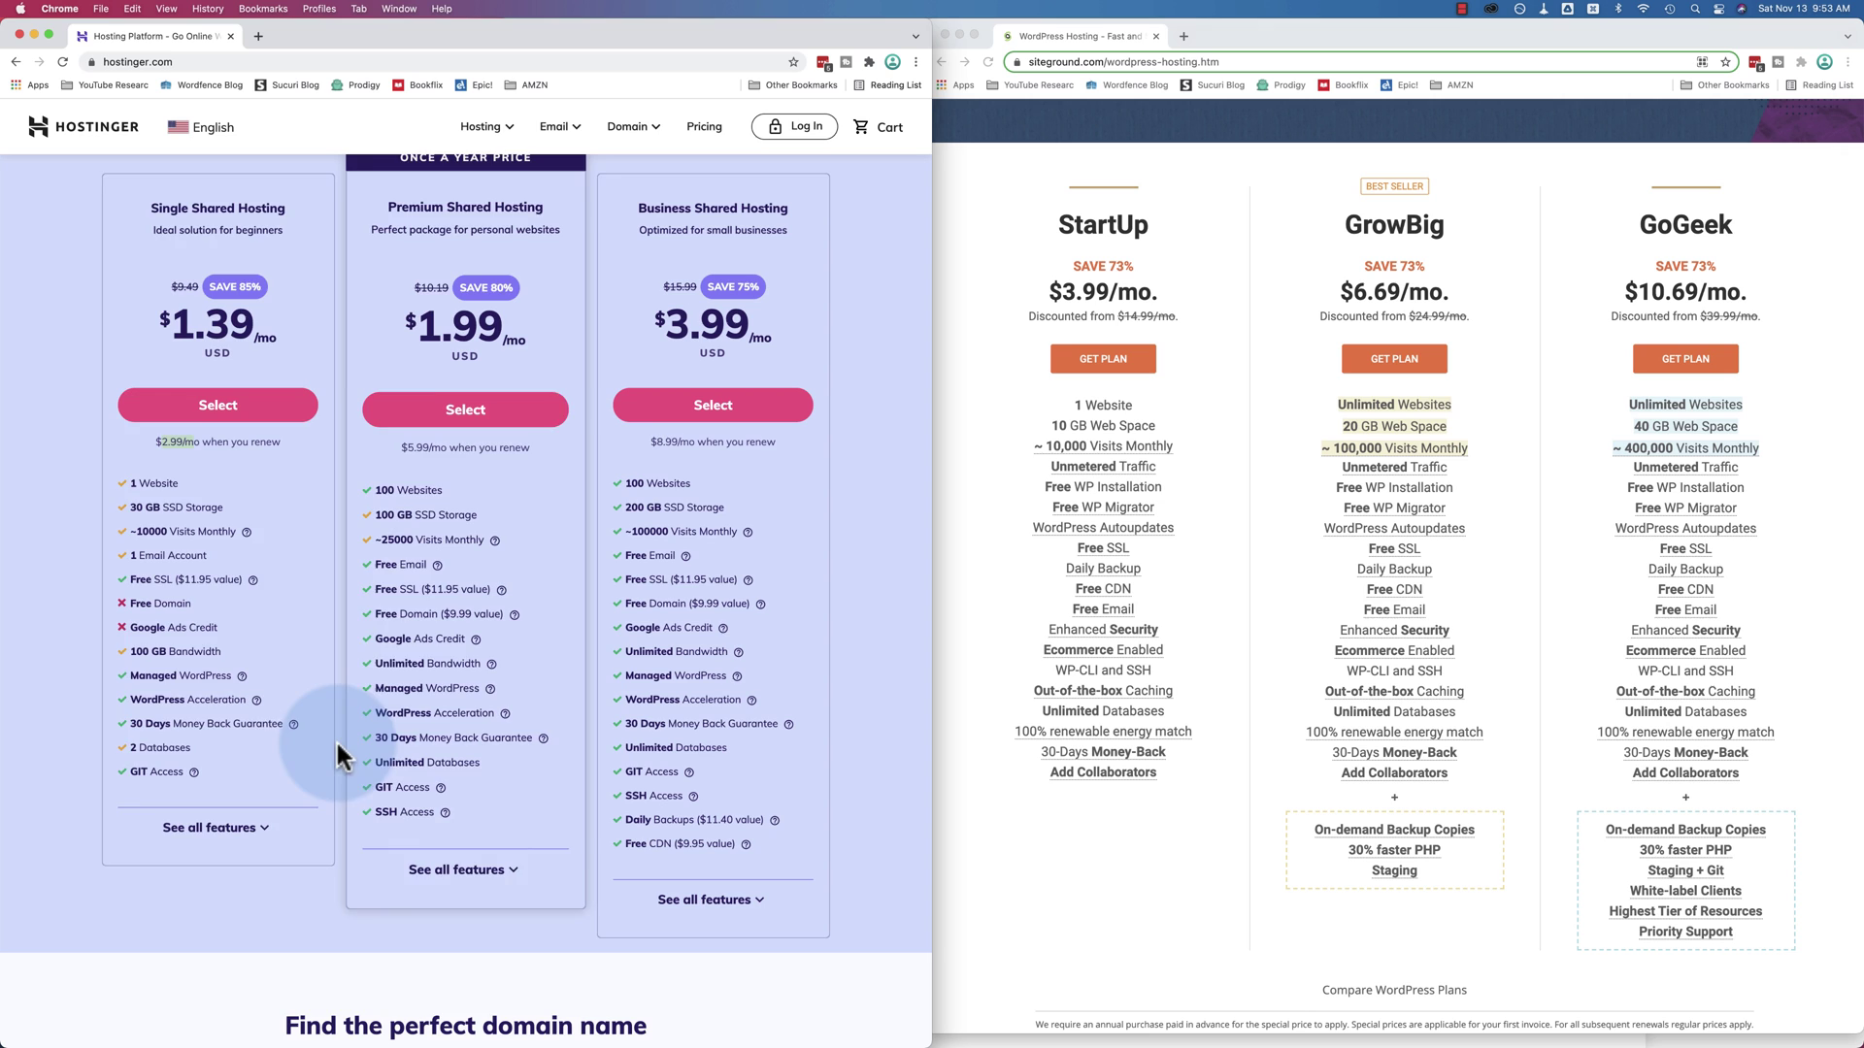
scroll(345, 621, "up", 2)
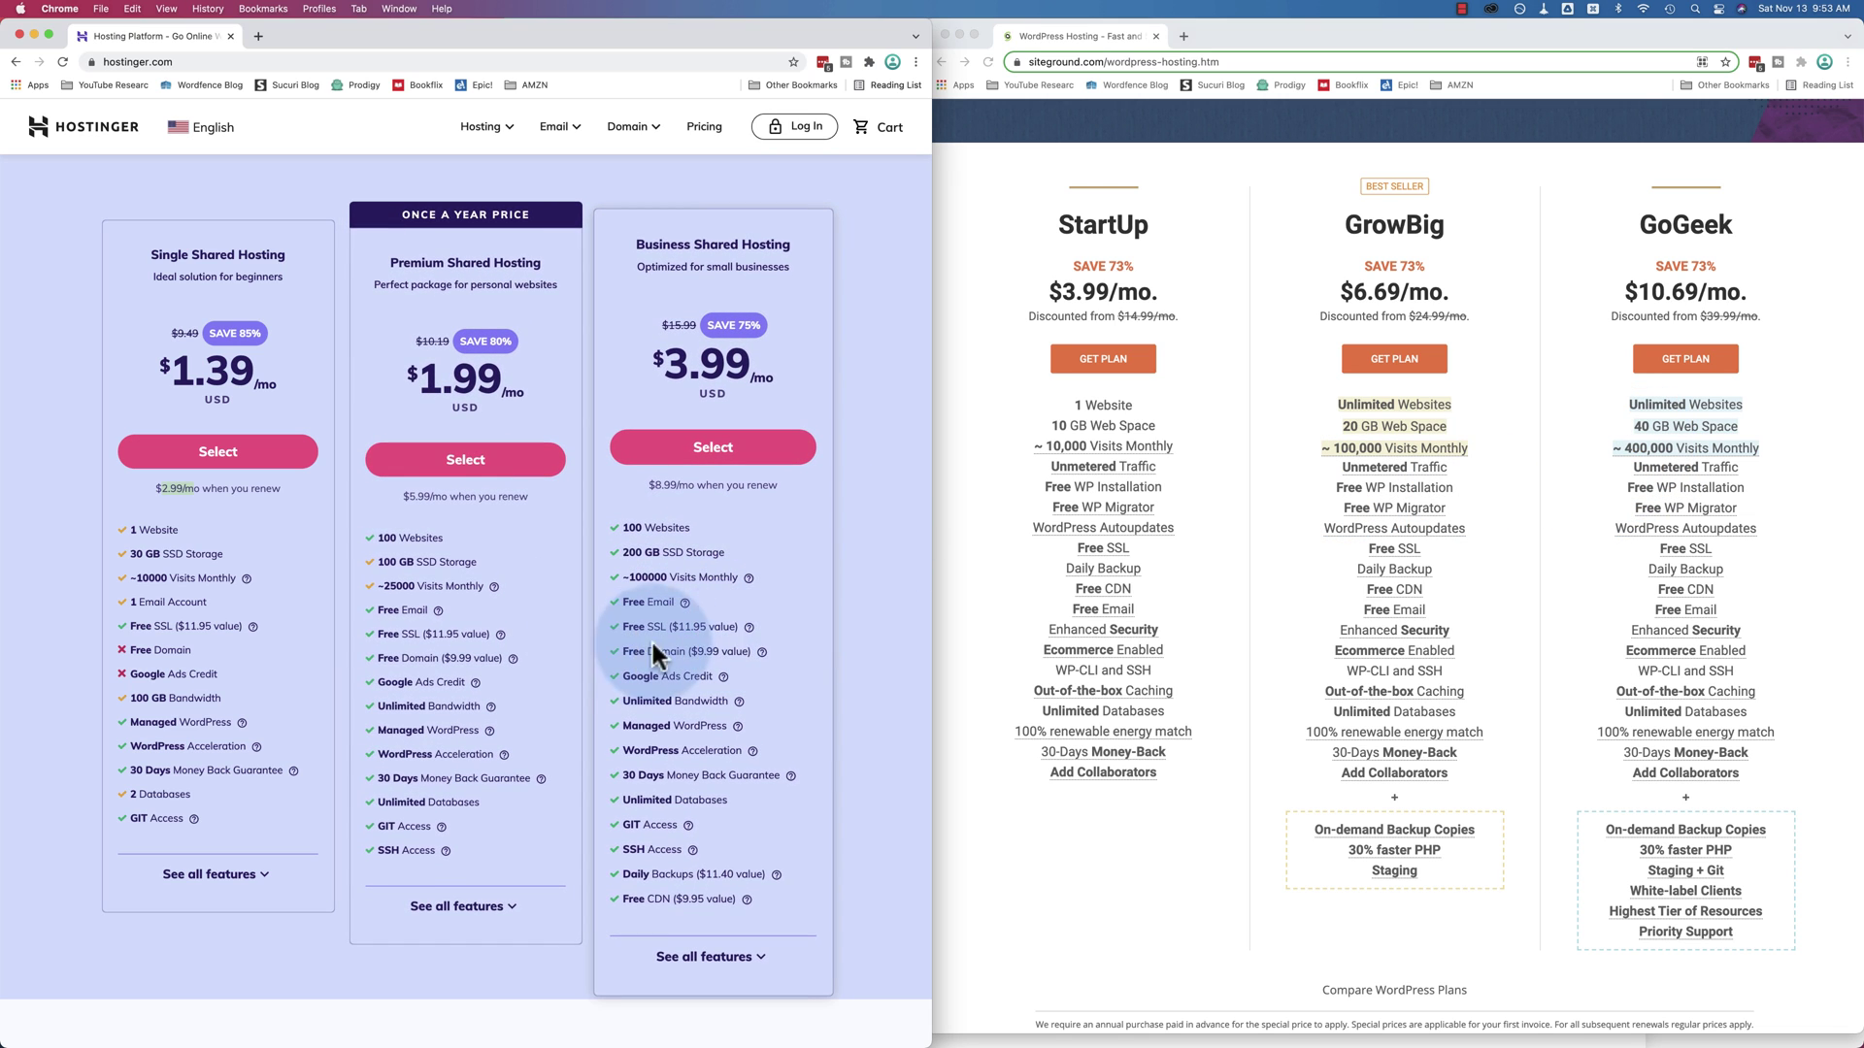
Highlight Business Shared Hosting's Unlimited Databases, $3.99/mo price and $8.99/mo renewal rate
mouse_move(724, 679)
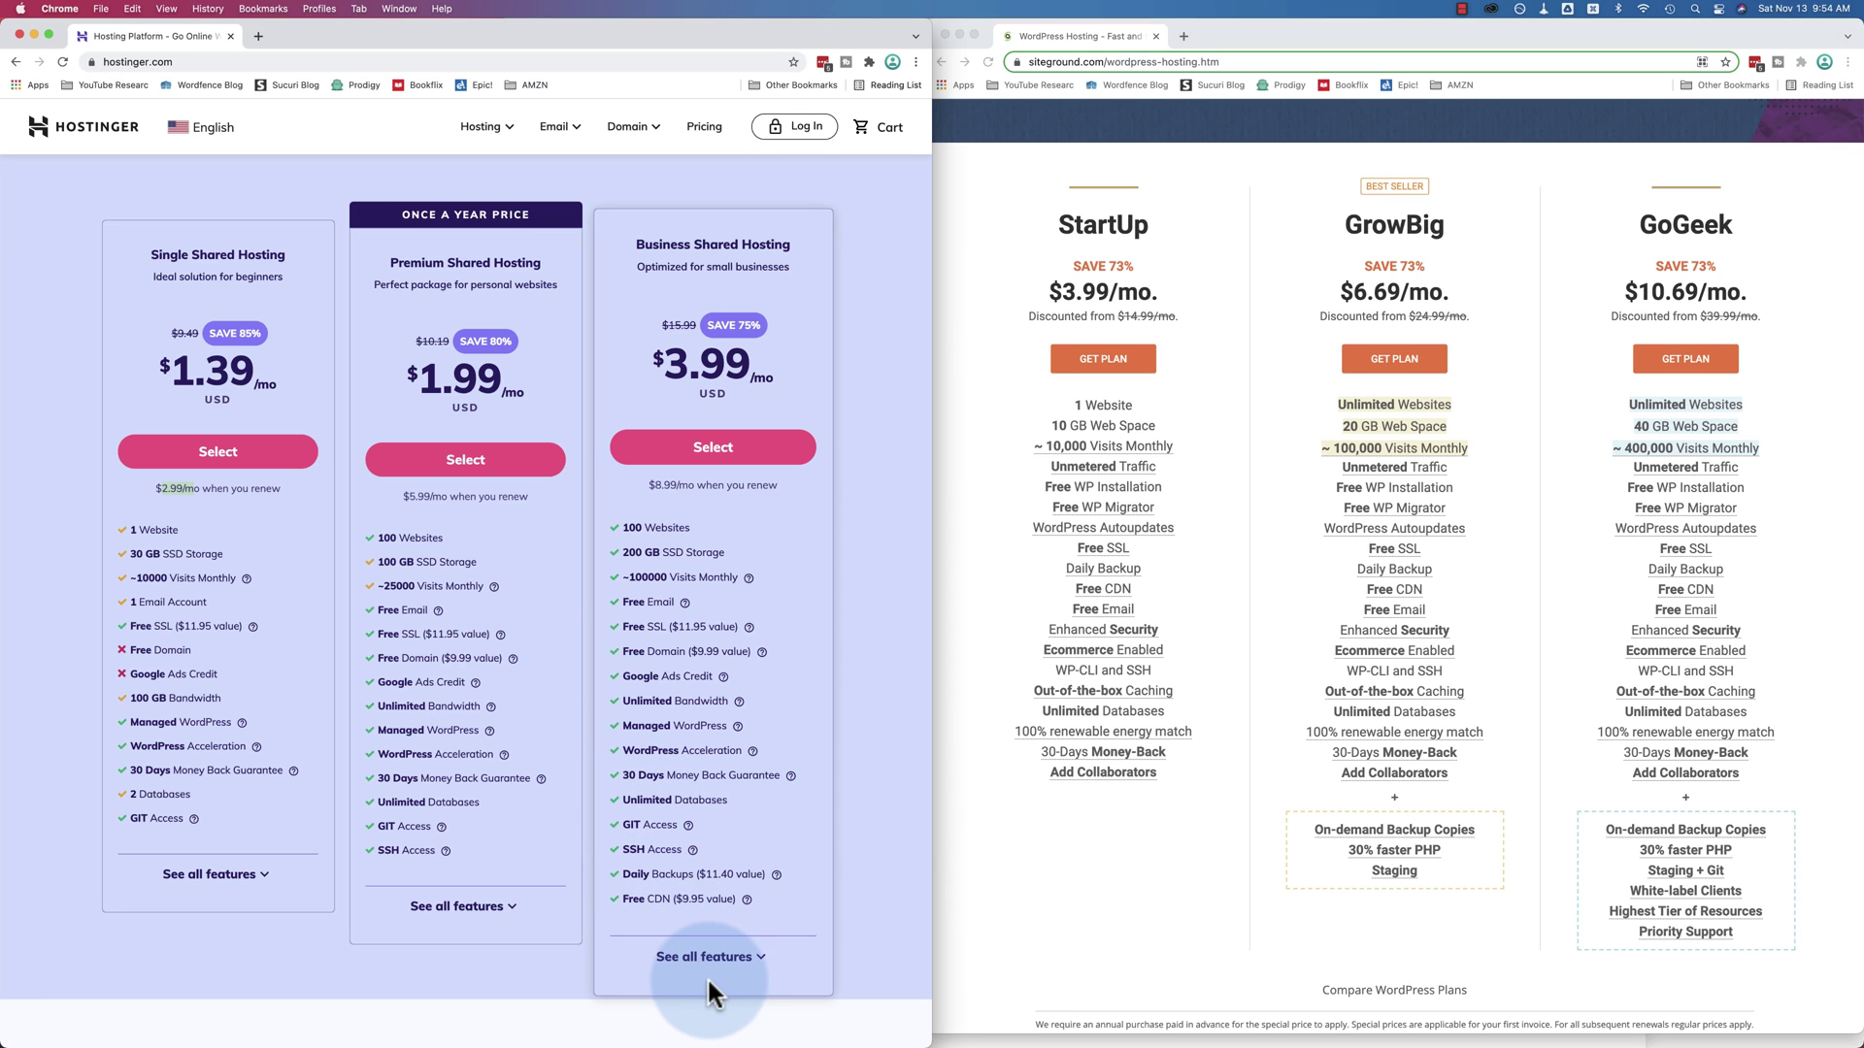
left_click_drag(623, 800, 742, 802)
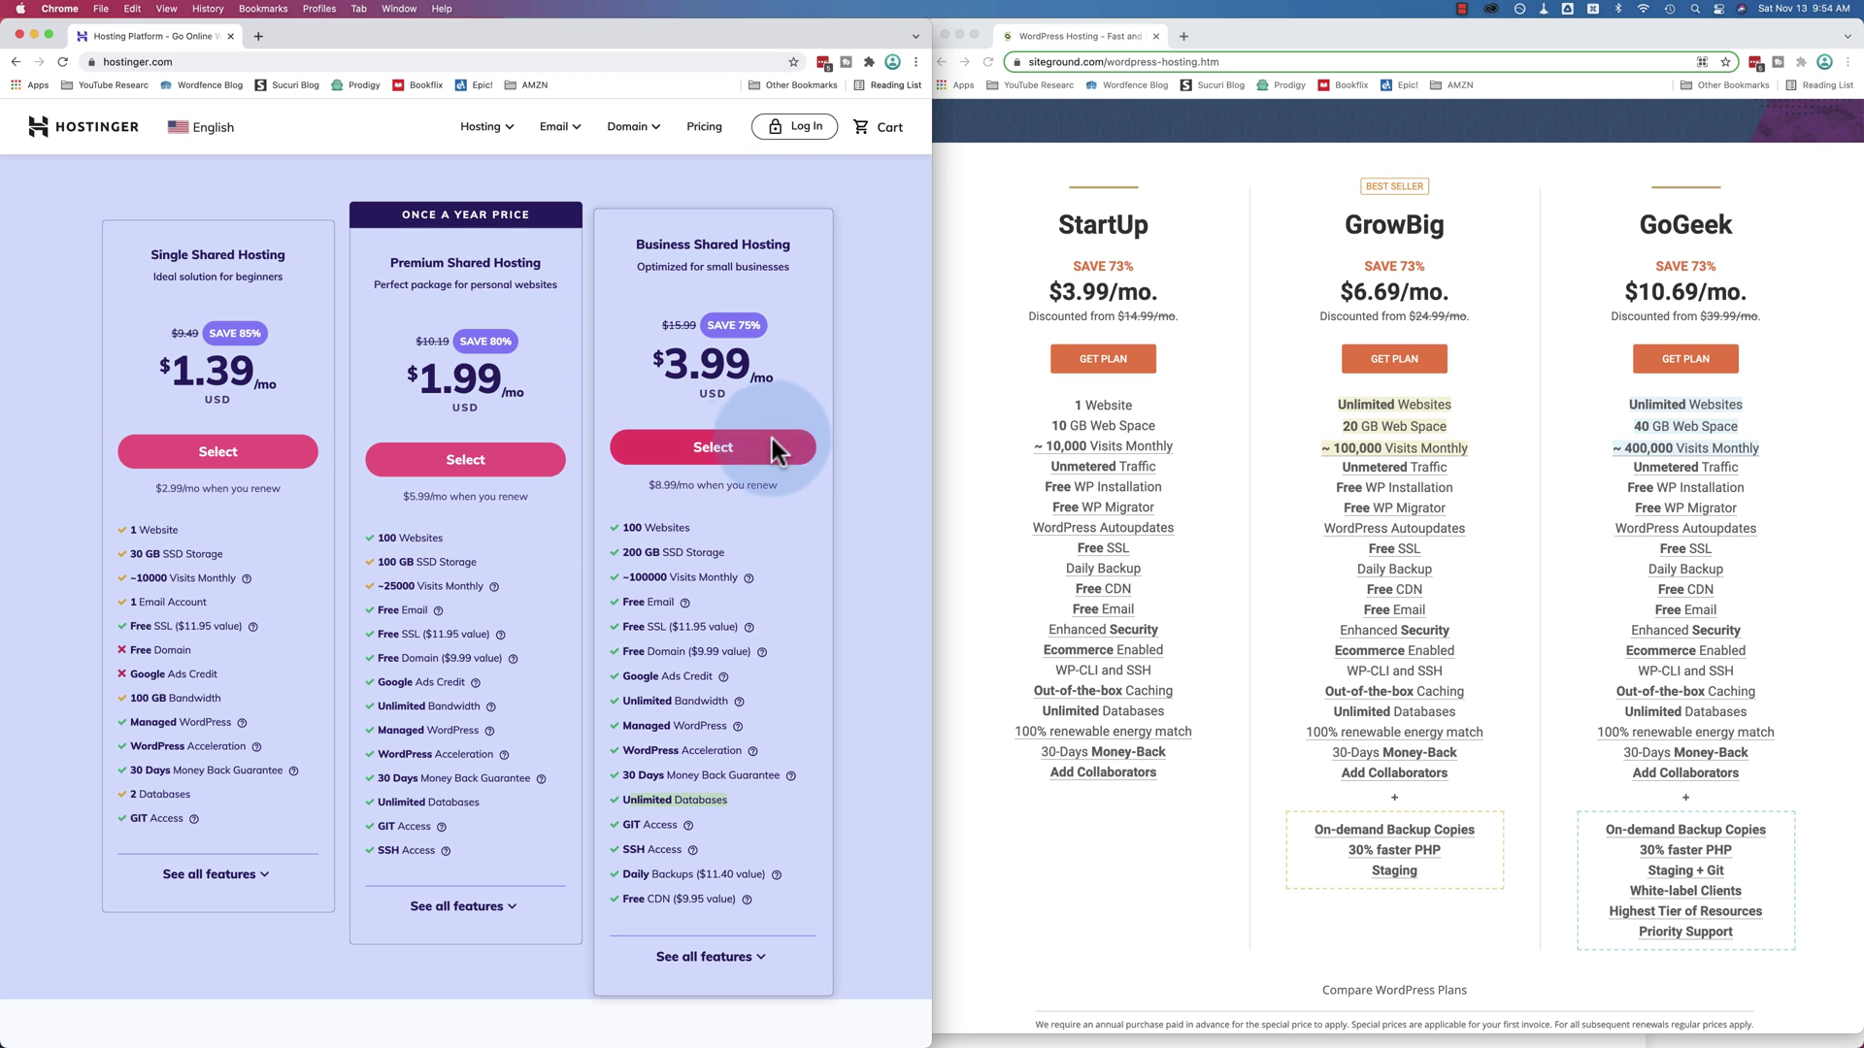
left_click_drag(777, 357, 641, 369)
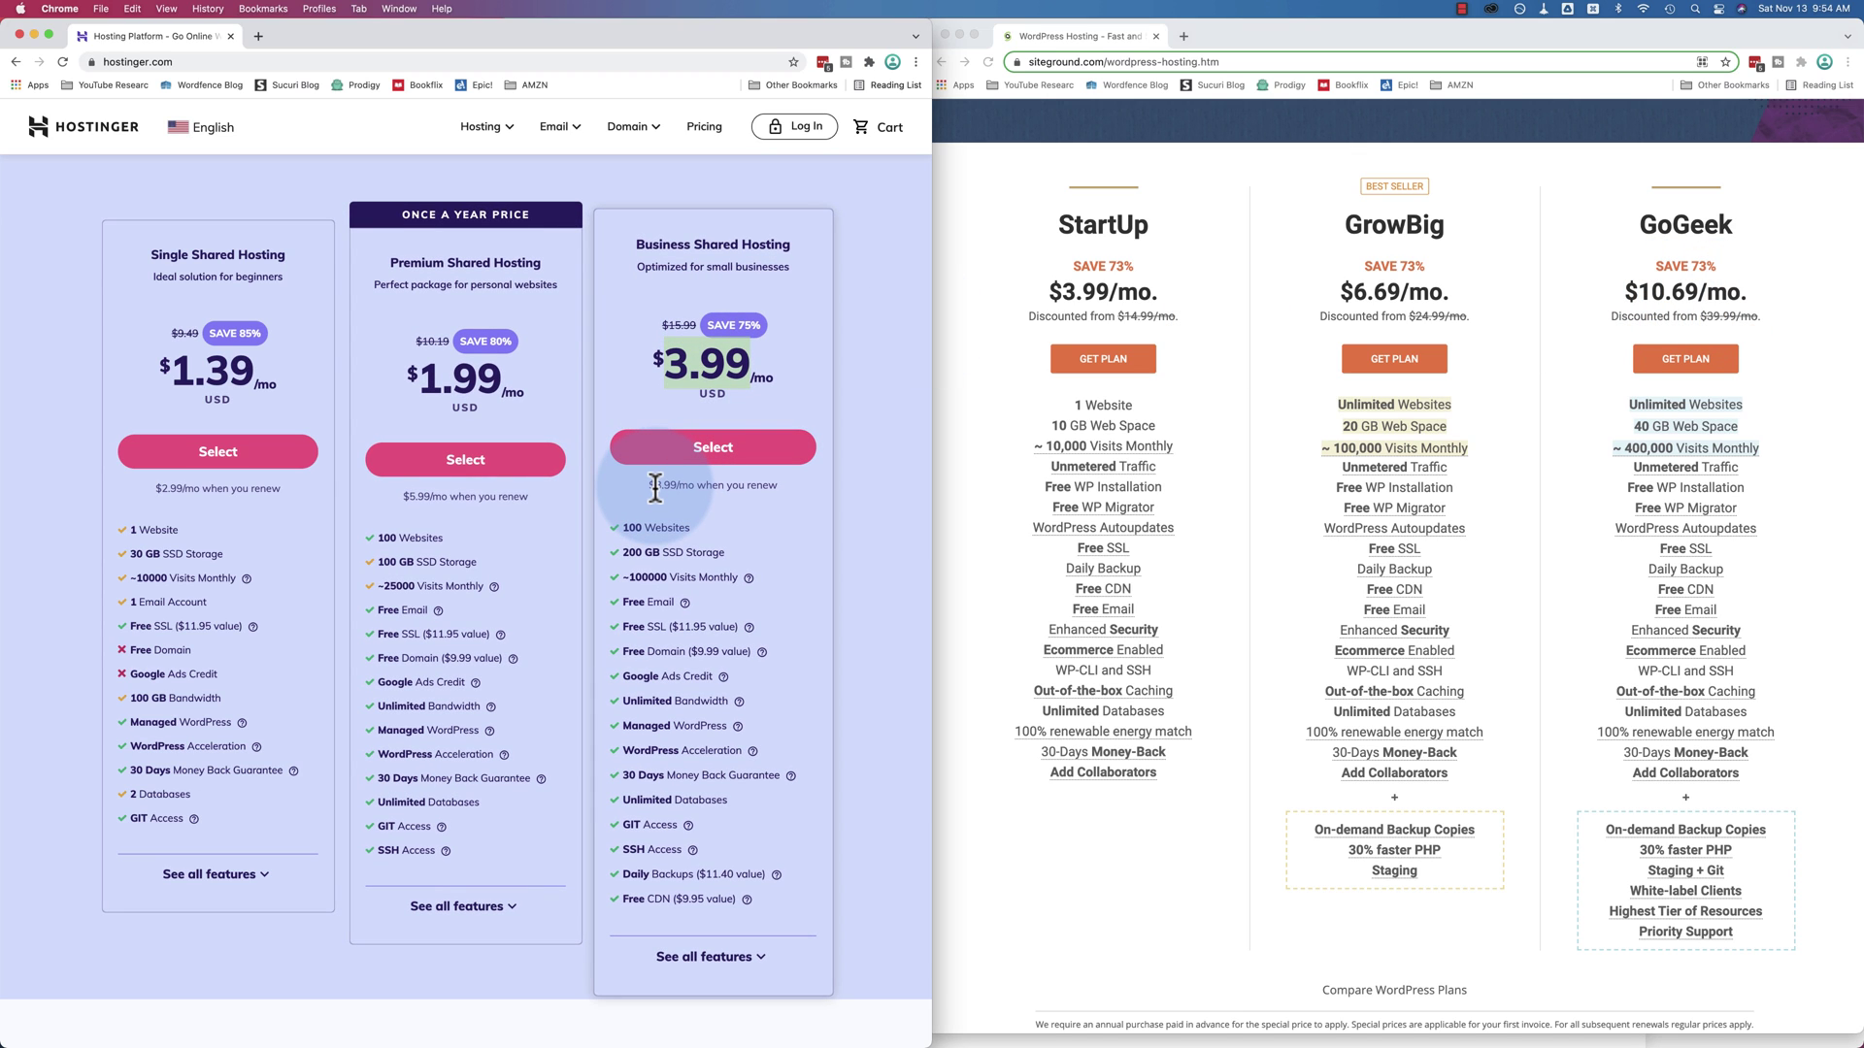
left_click_drag(649, 486, 696, 486)
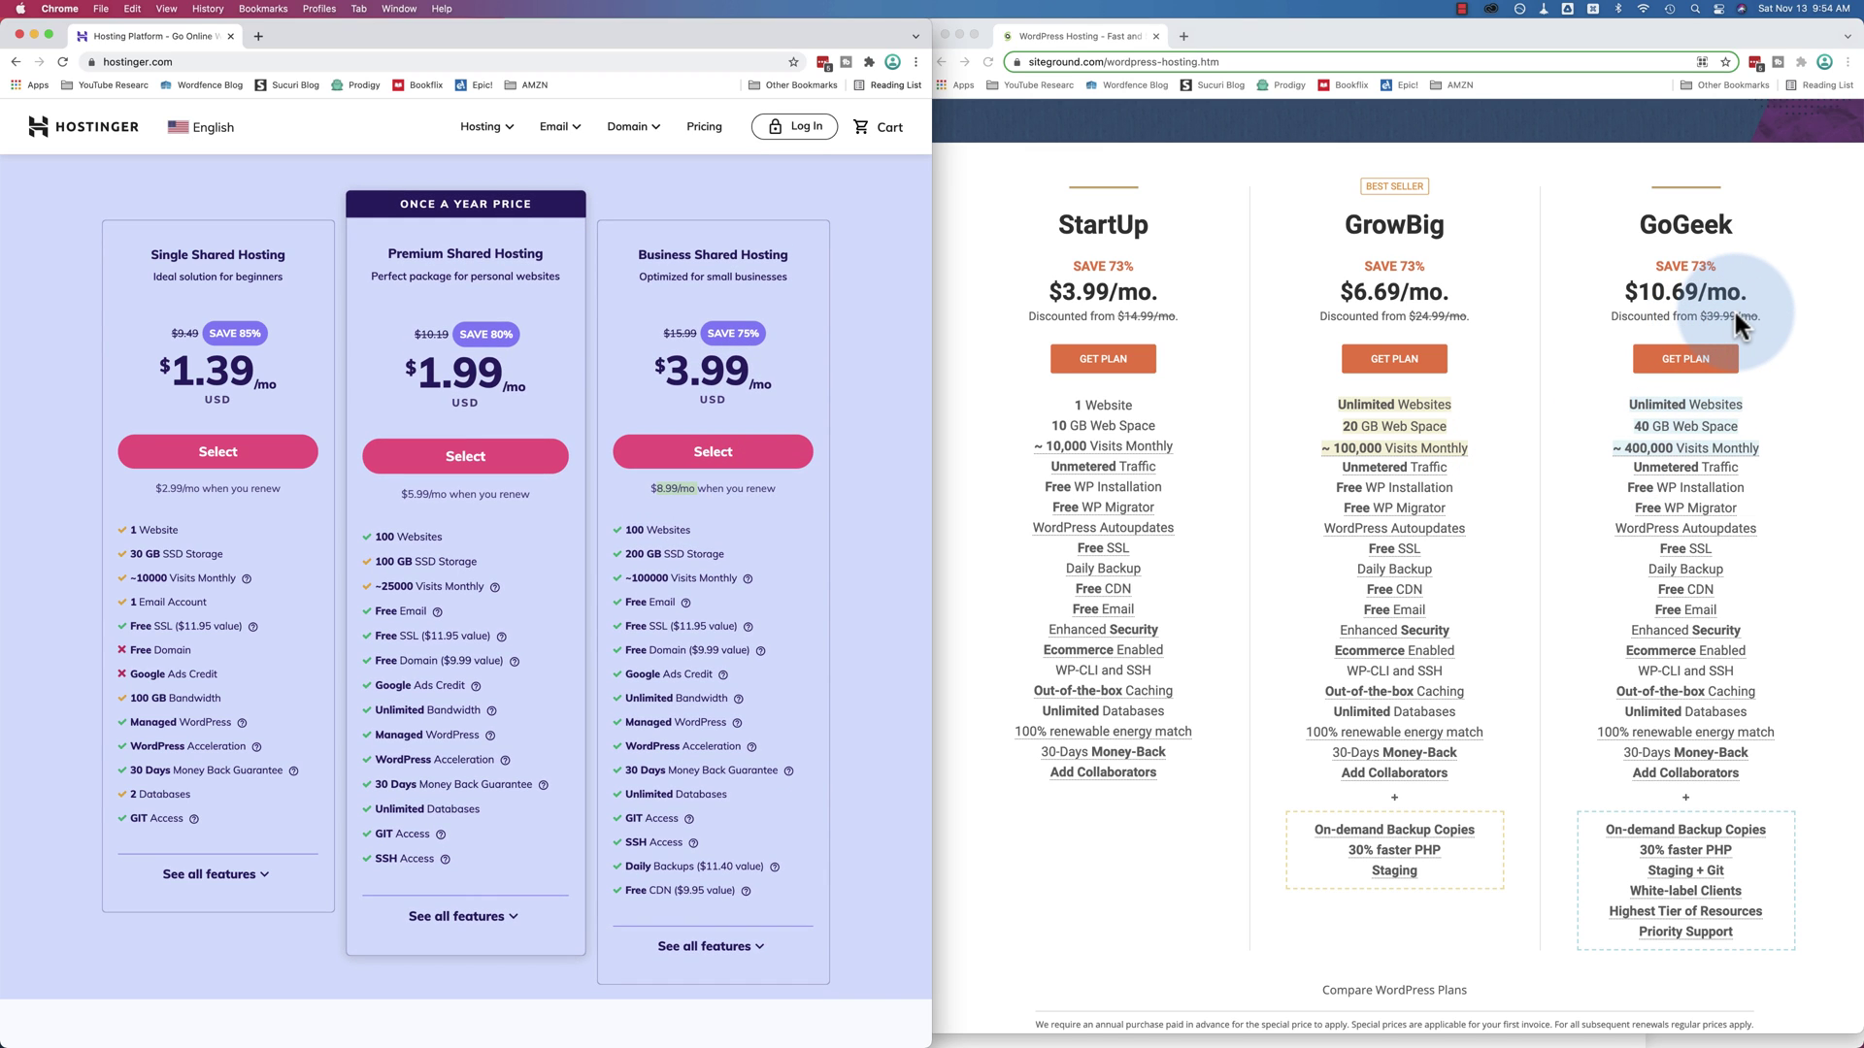
Expand all plan features and maximize the Hostinger window on the Single, Premium and Business plans
left_click(860, 818)
scroll(860, 818, "down", 3)
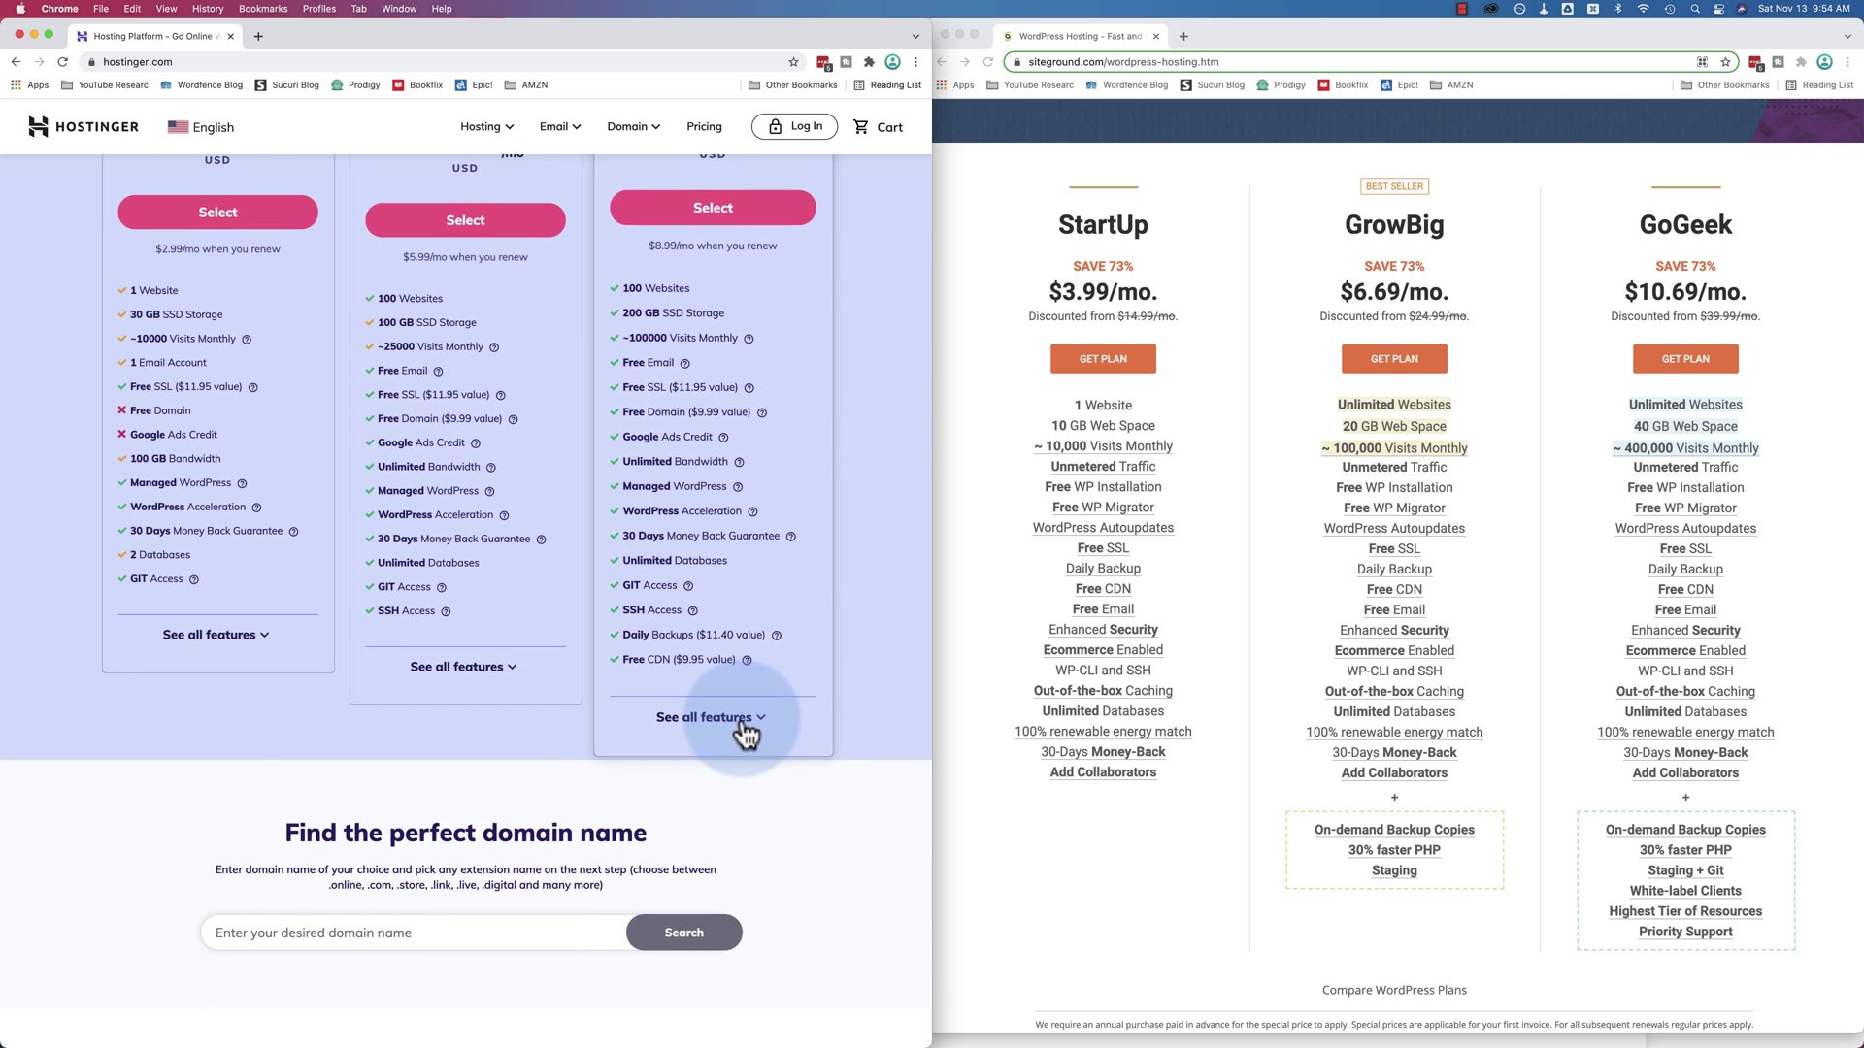
left_click(743, 726)
scroll(645, 595, "down", 5)
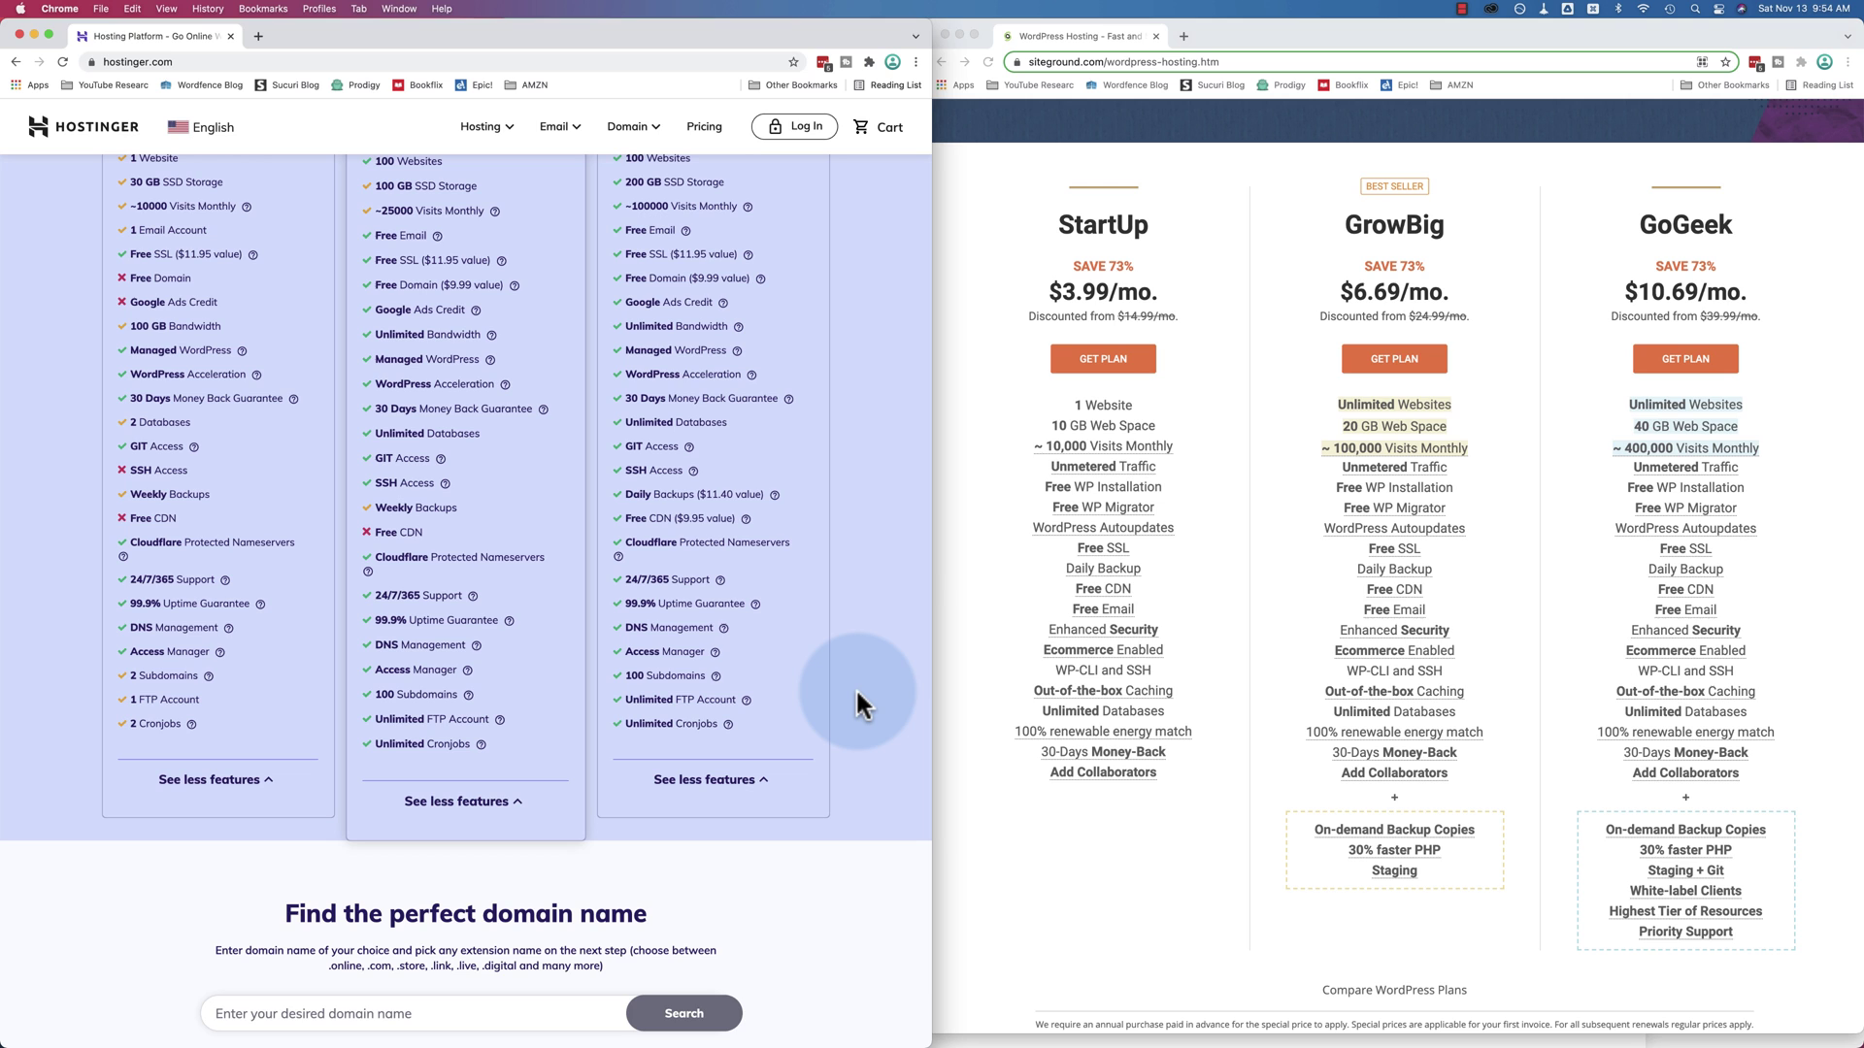
scroll(854, 687, "up", 7)
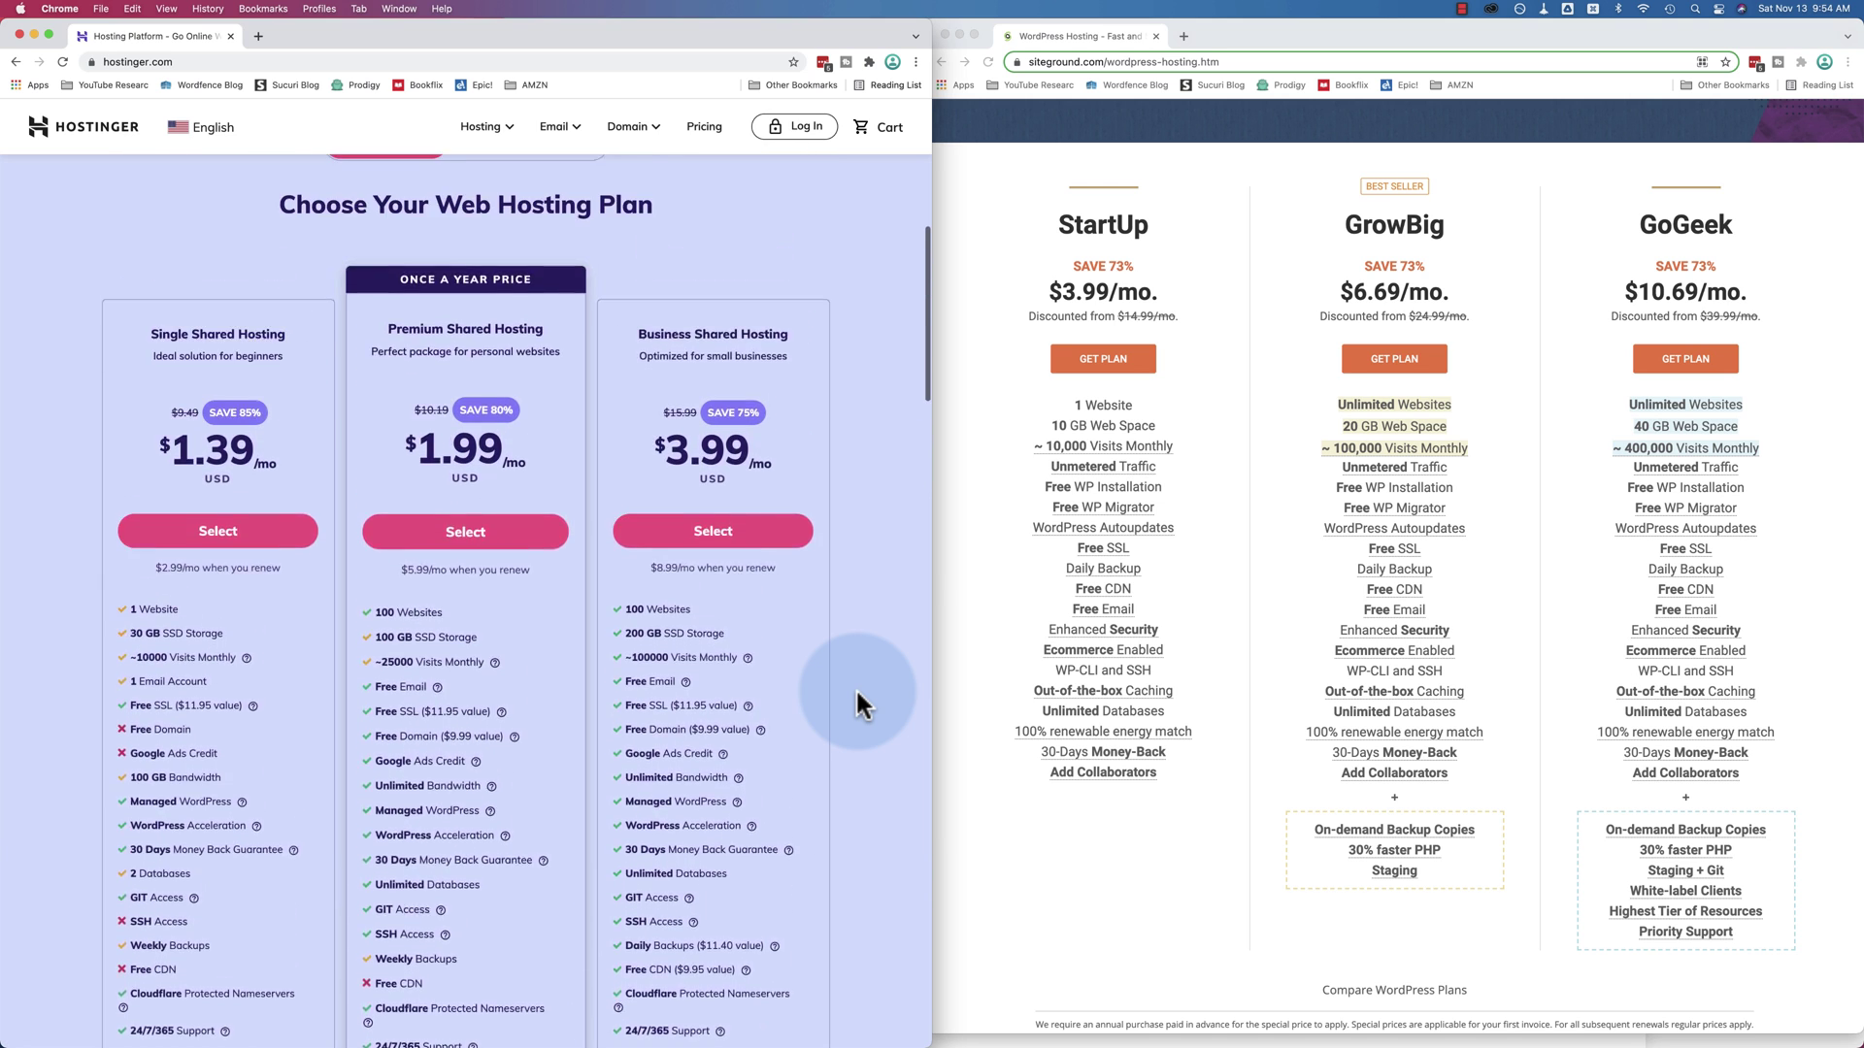
scroll(854, 688, "up", 3)
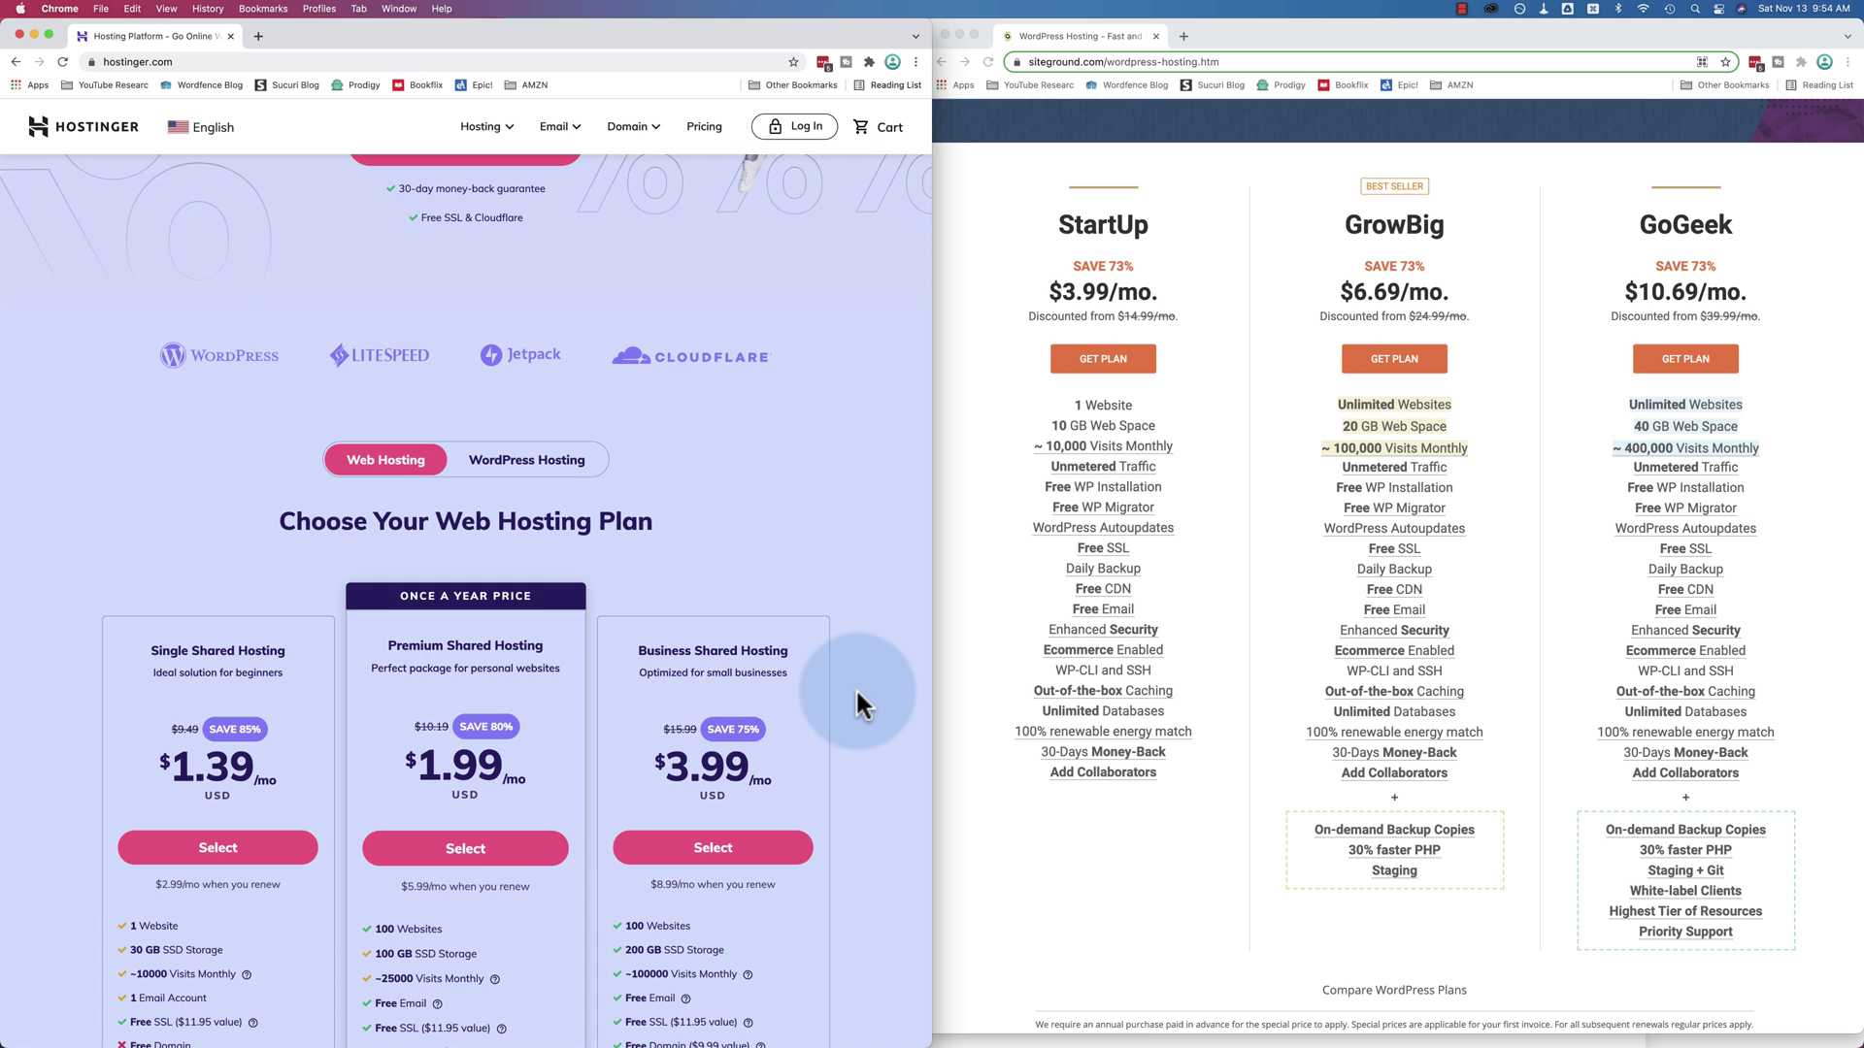
scroll(854, 687, "up", 4)
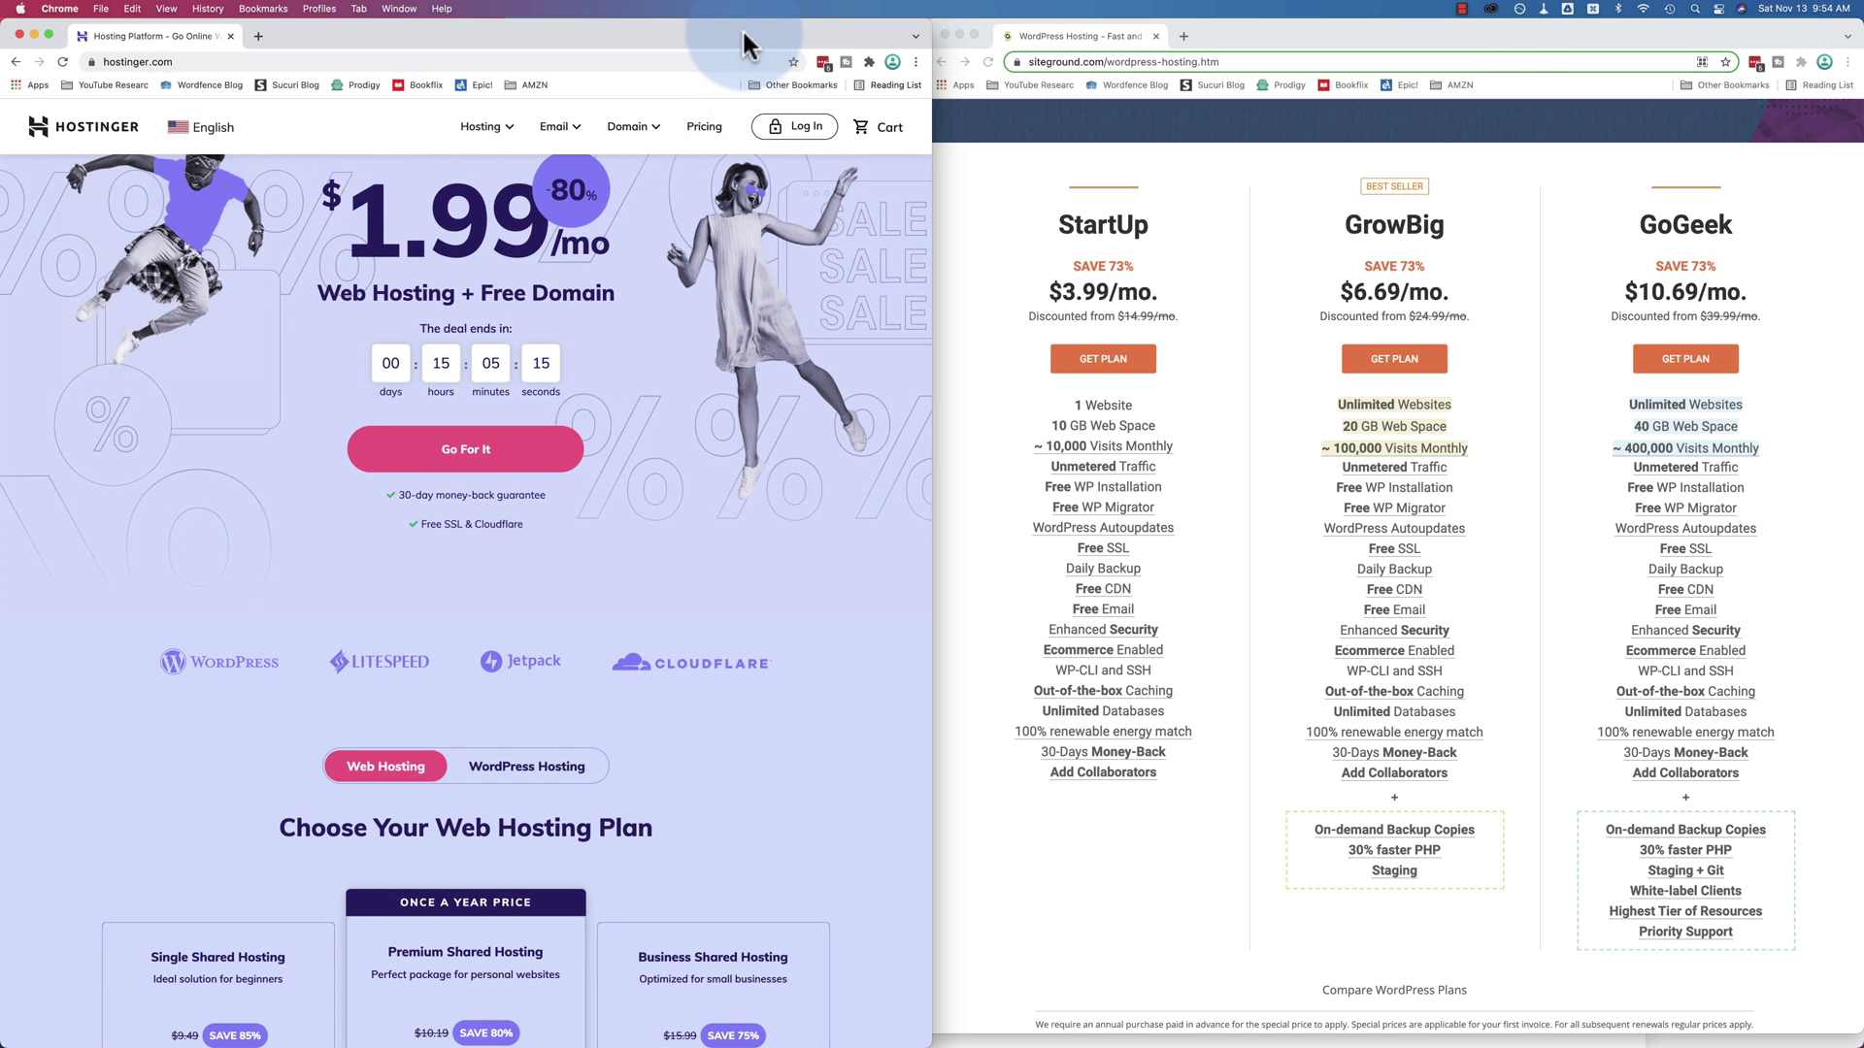
double_click(741, 37)
scroll(594, 624, "down", 10)
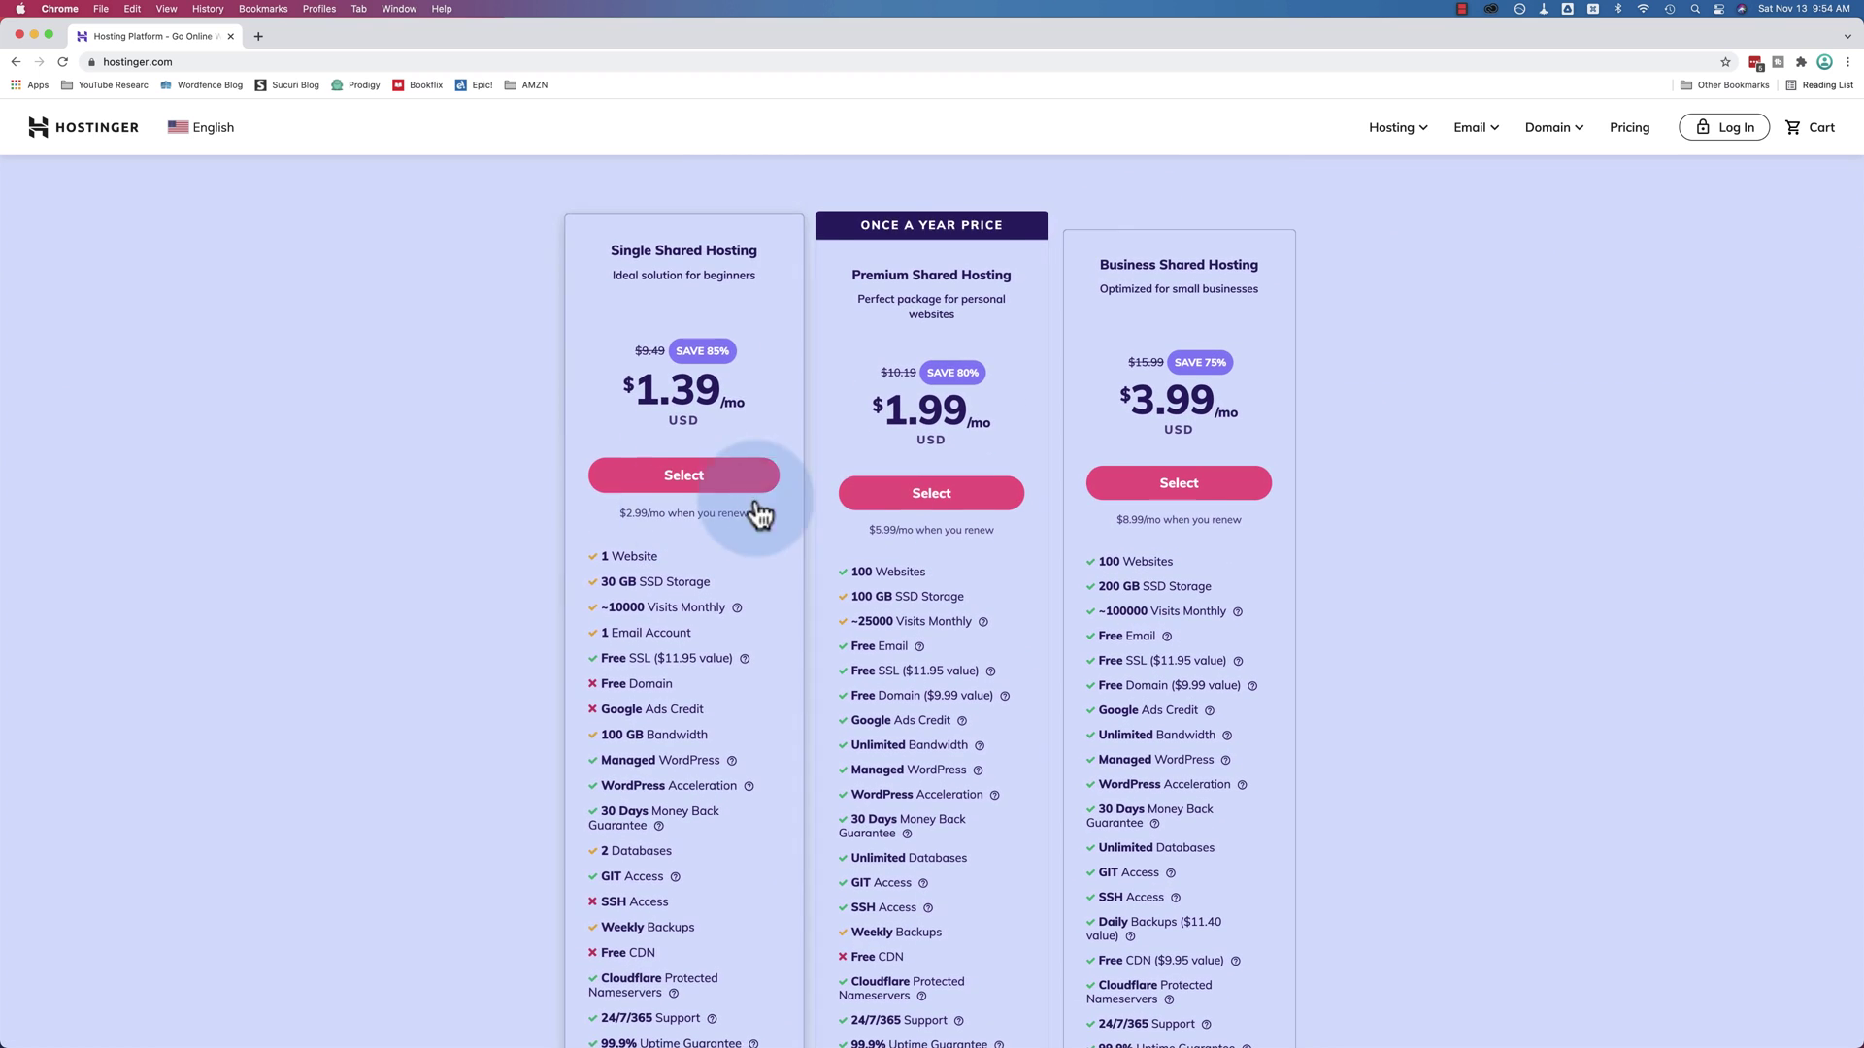
Select Business Shared Hosting and choose the 48-month billing period in the cart
left_click(1203, 480)
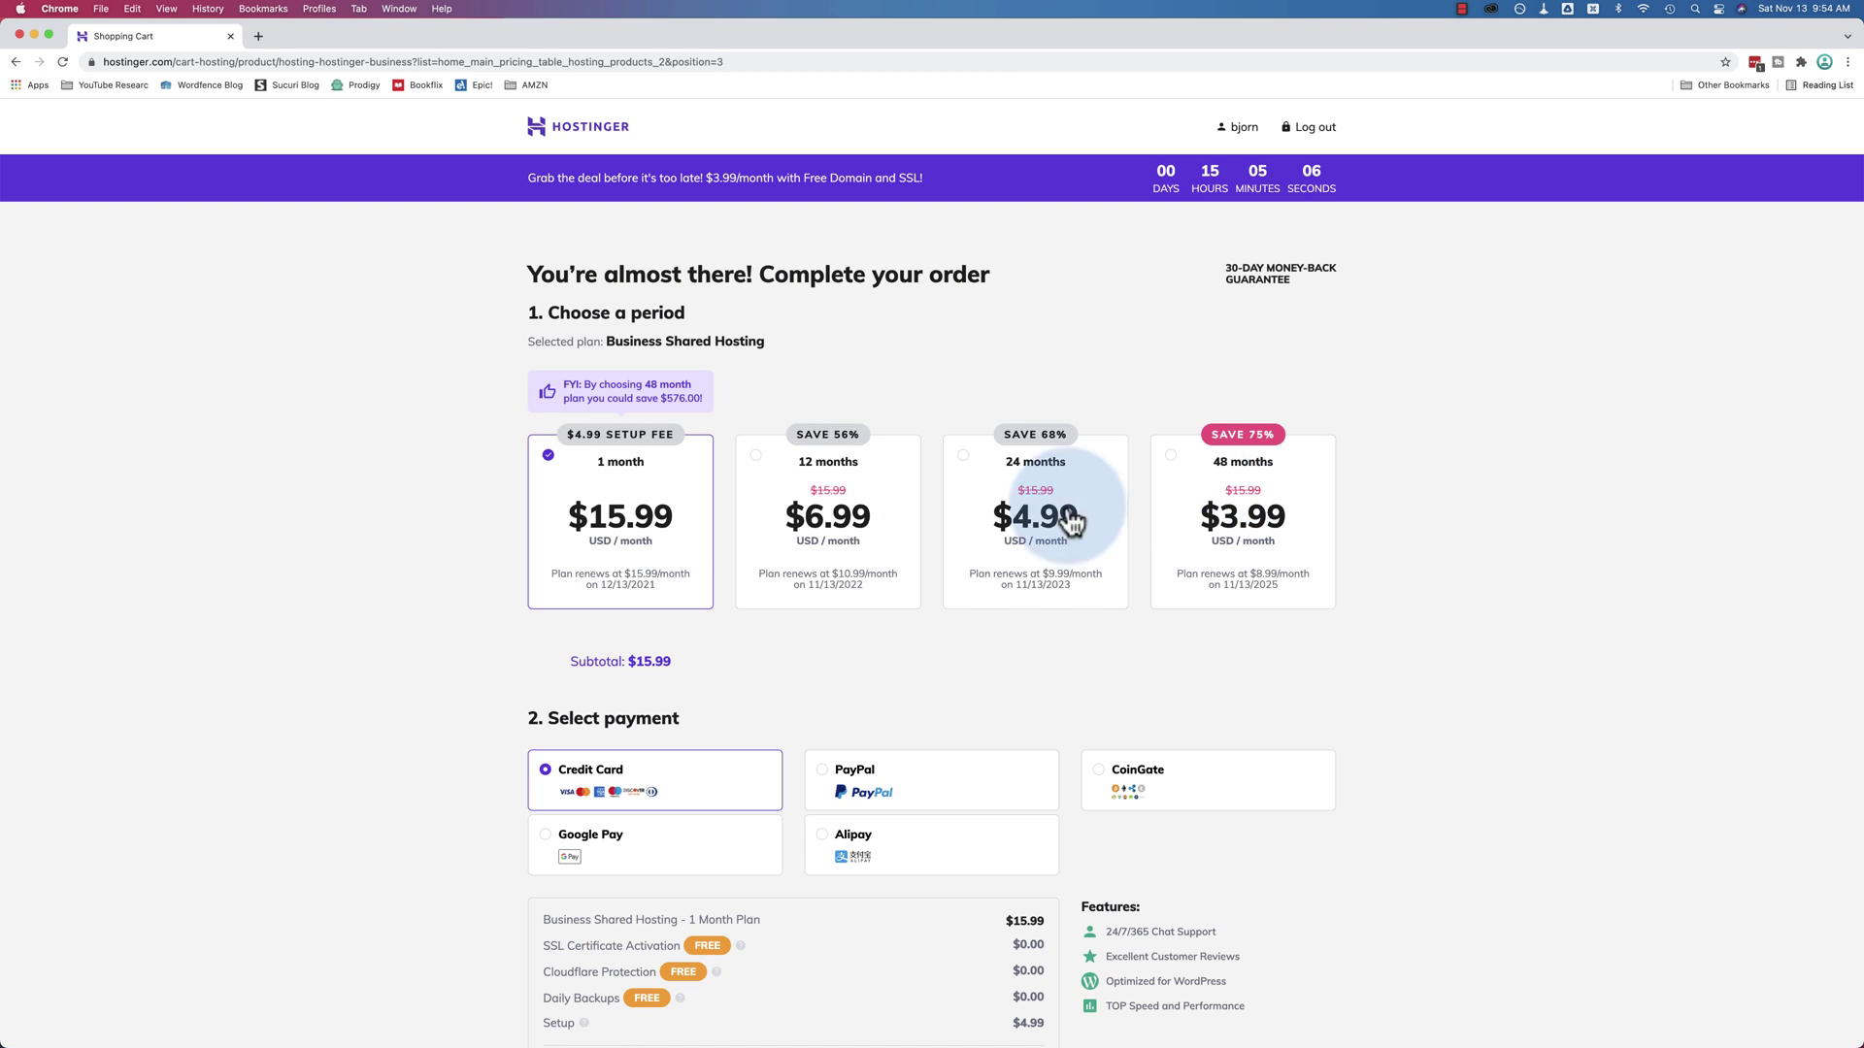
left_click(1172, 465)
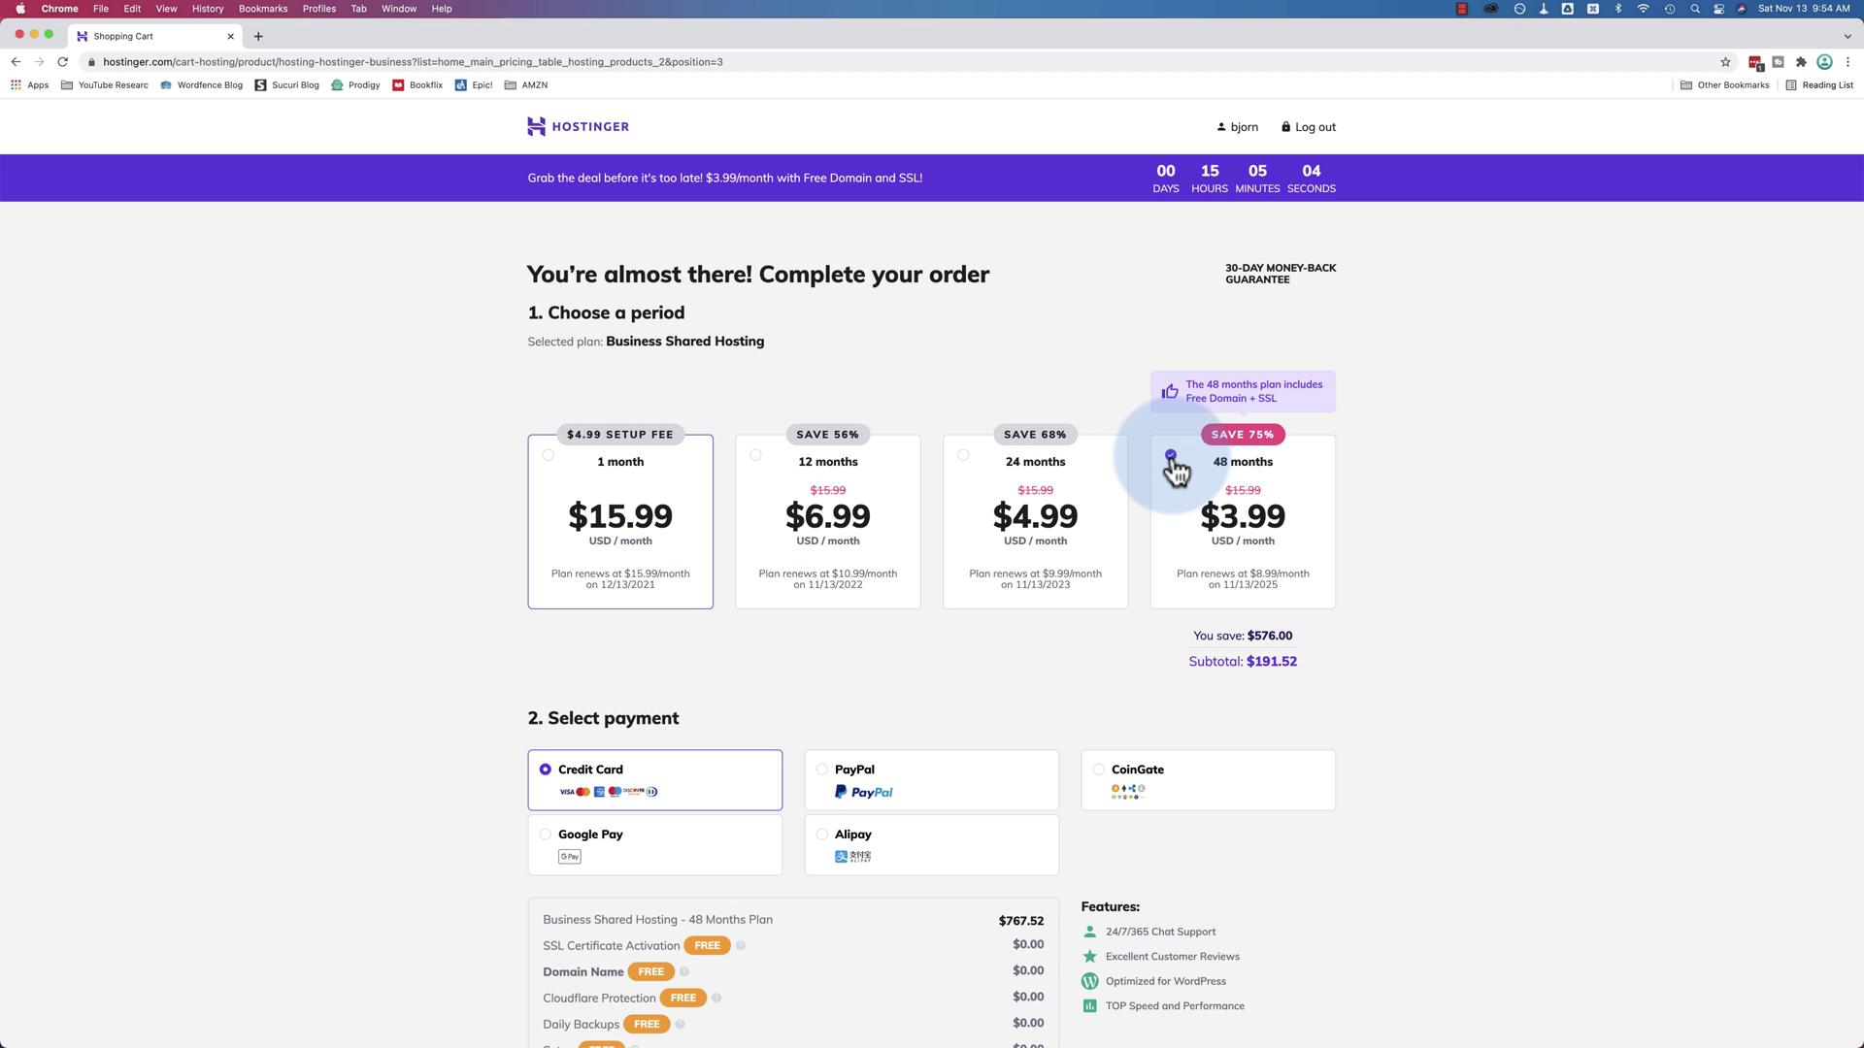
scroll(1415, 466, "down", 3)
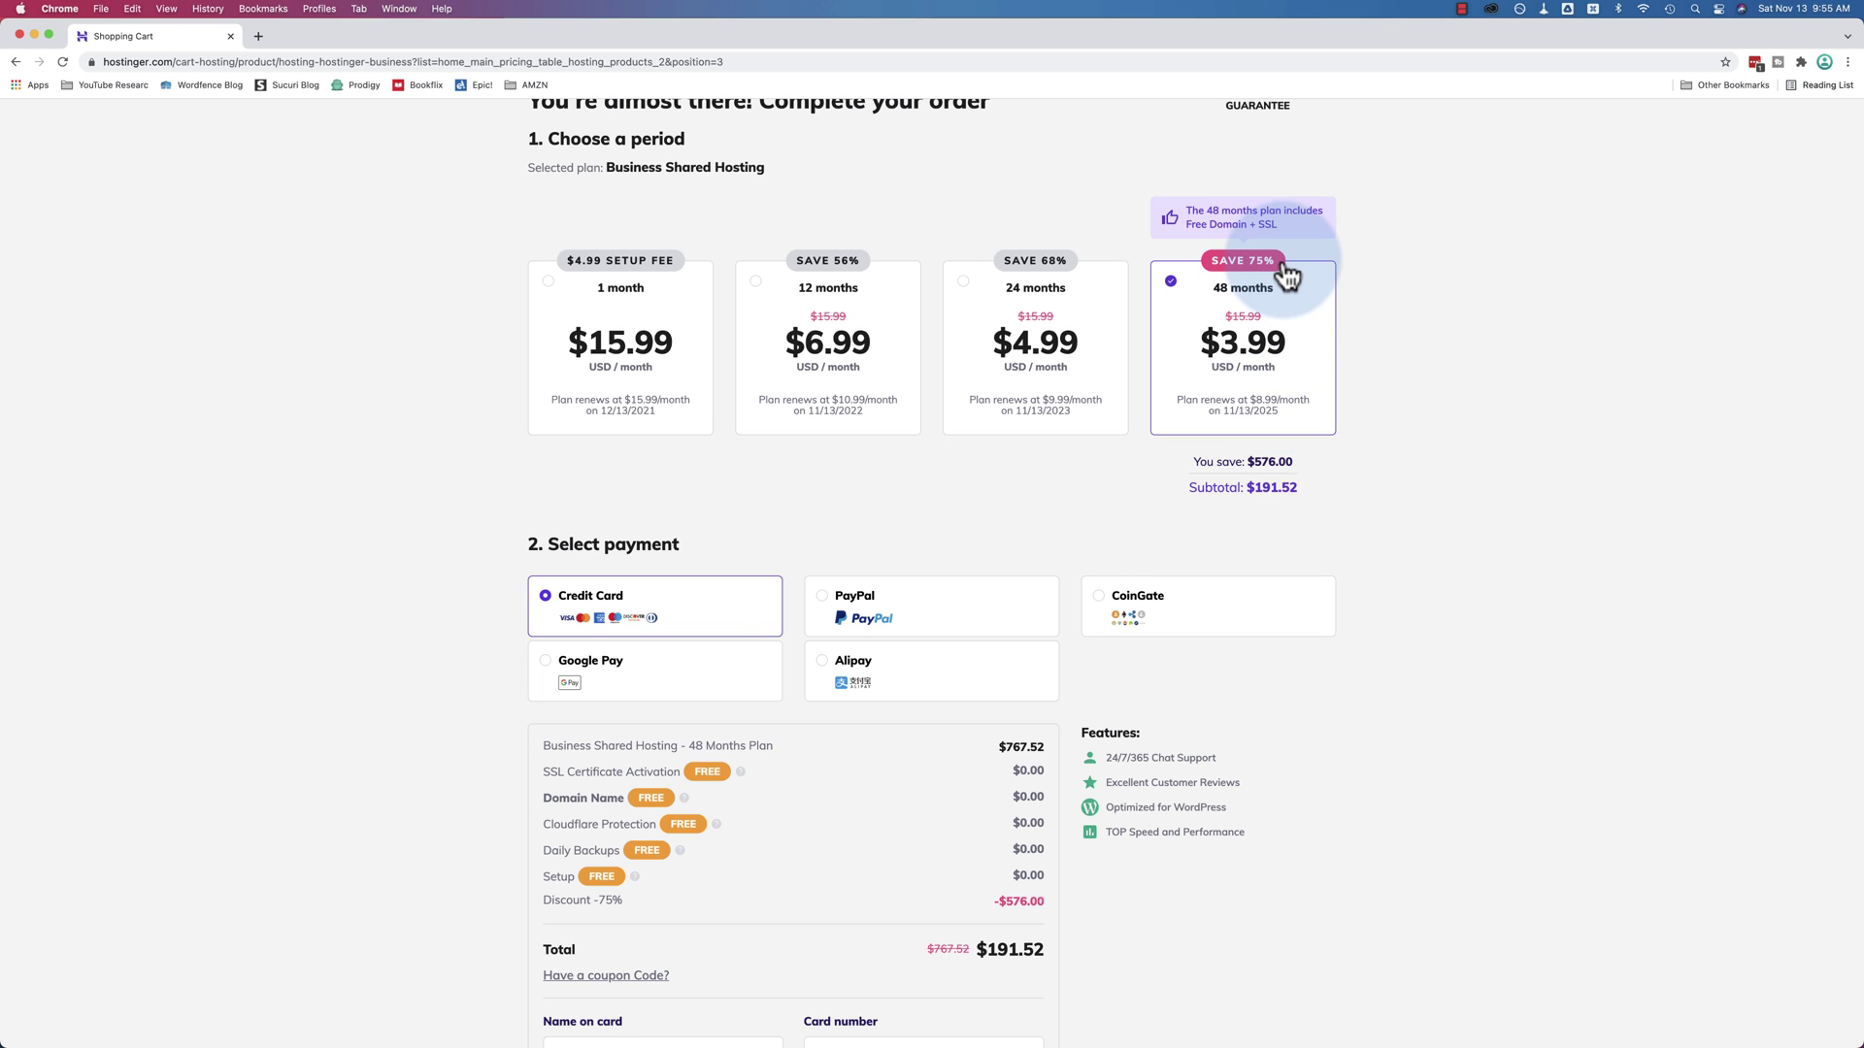
Compare the 24, 12 and 1-month prices, return to 48 months, and highlight the $191.52 subtotal
left_click(965, 289)
left_click(752, 293)
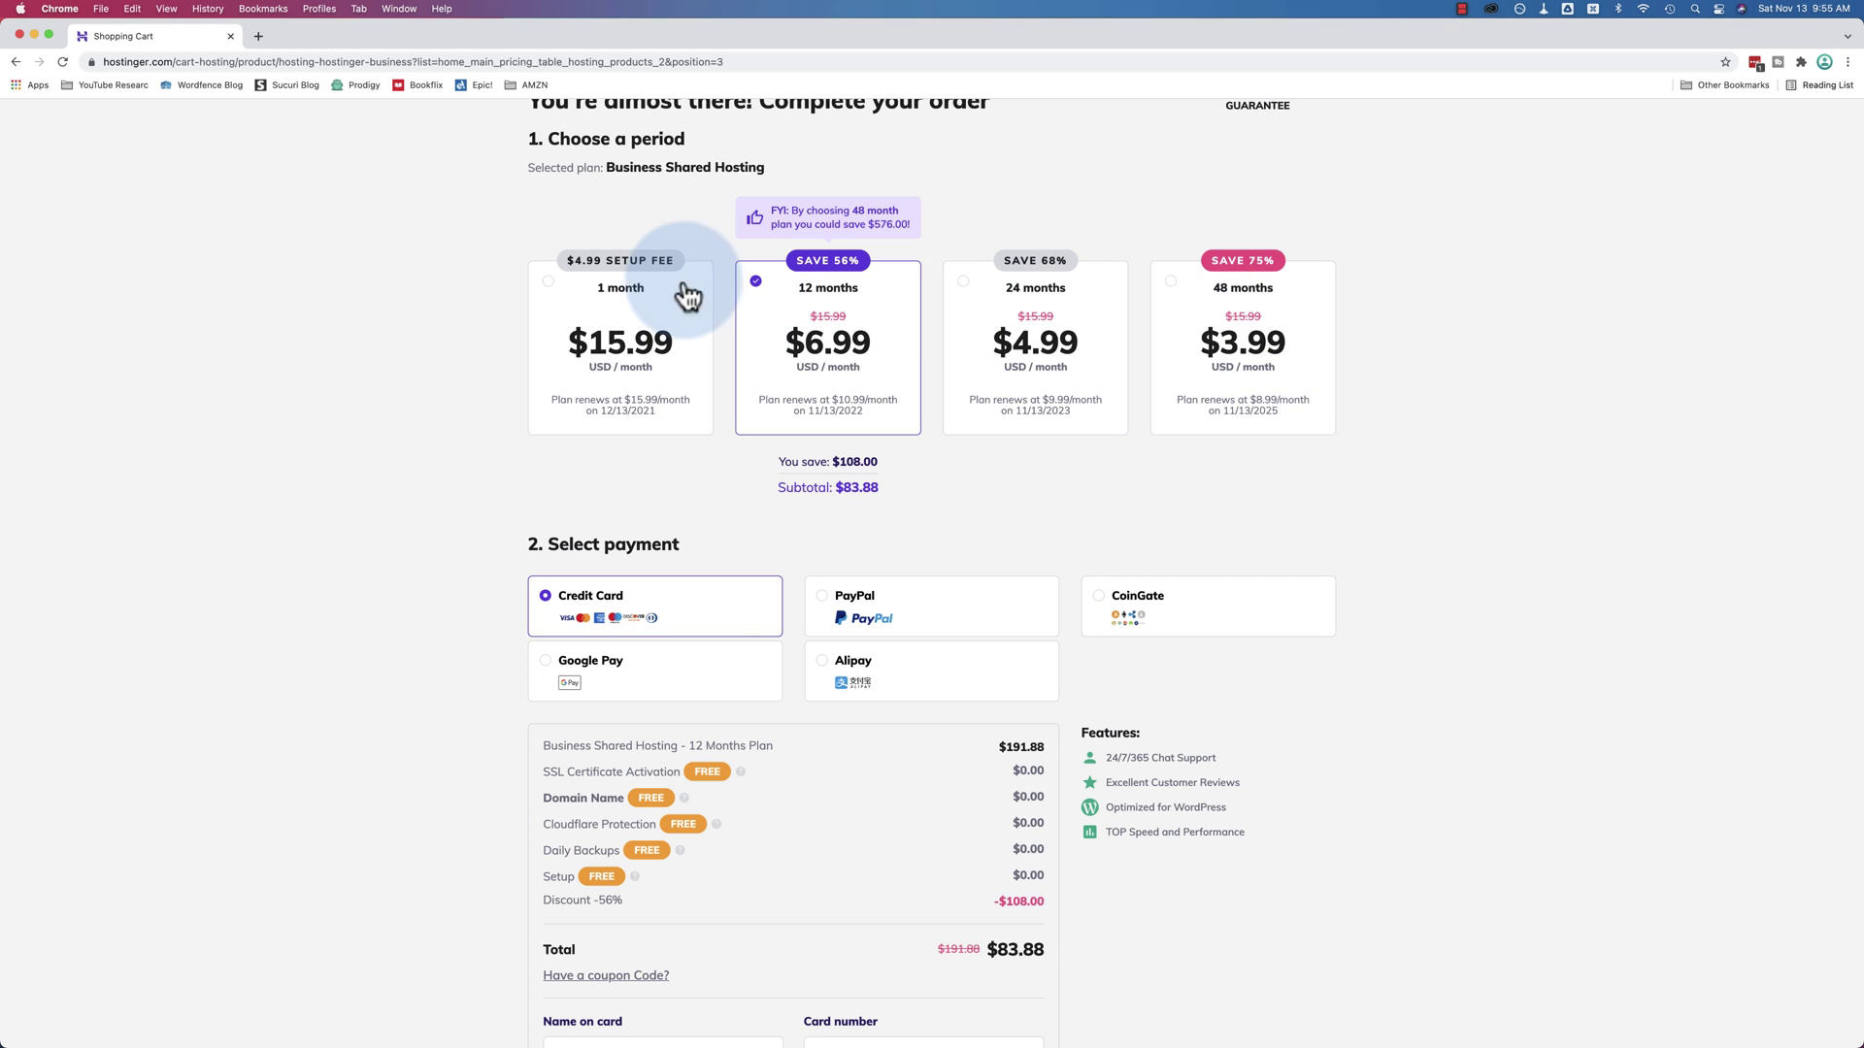
left_click(550, 289)
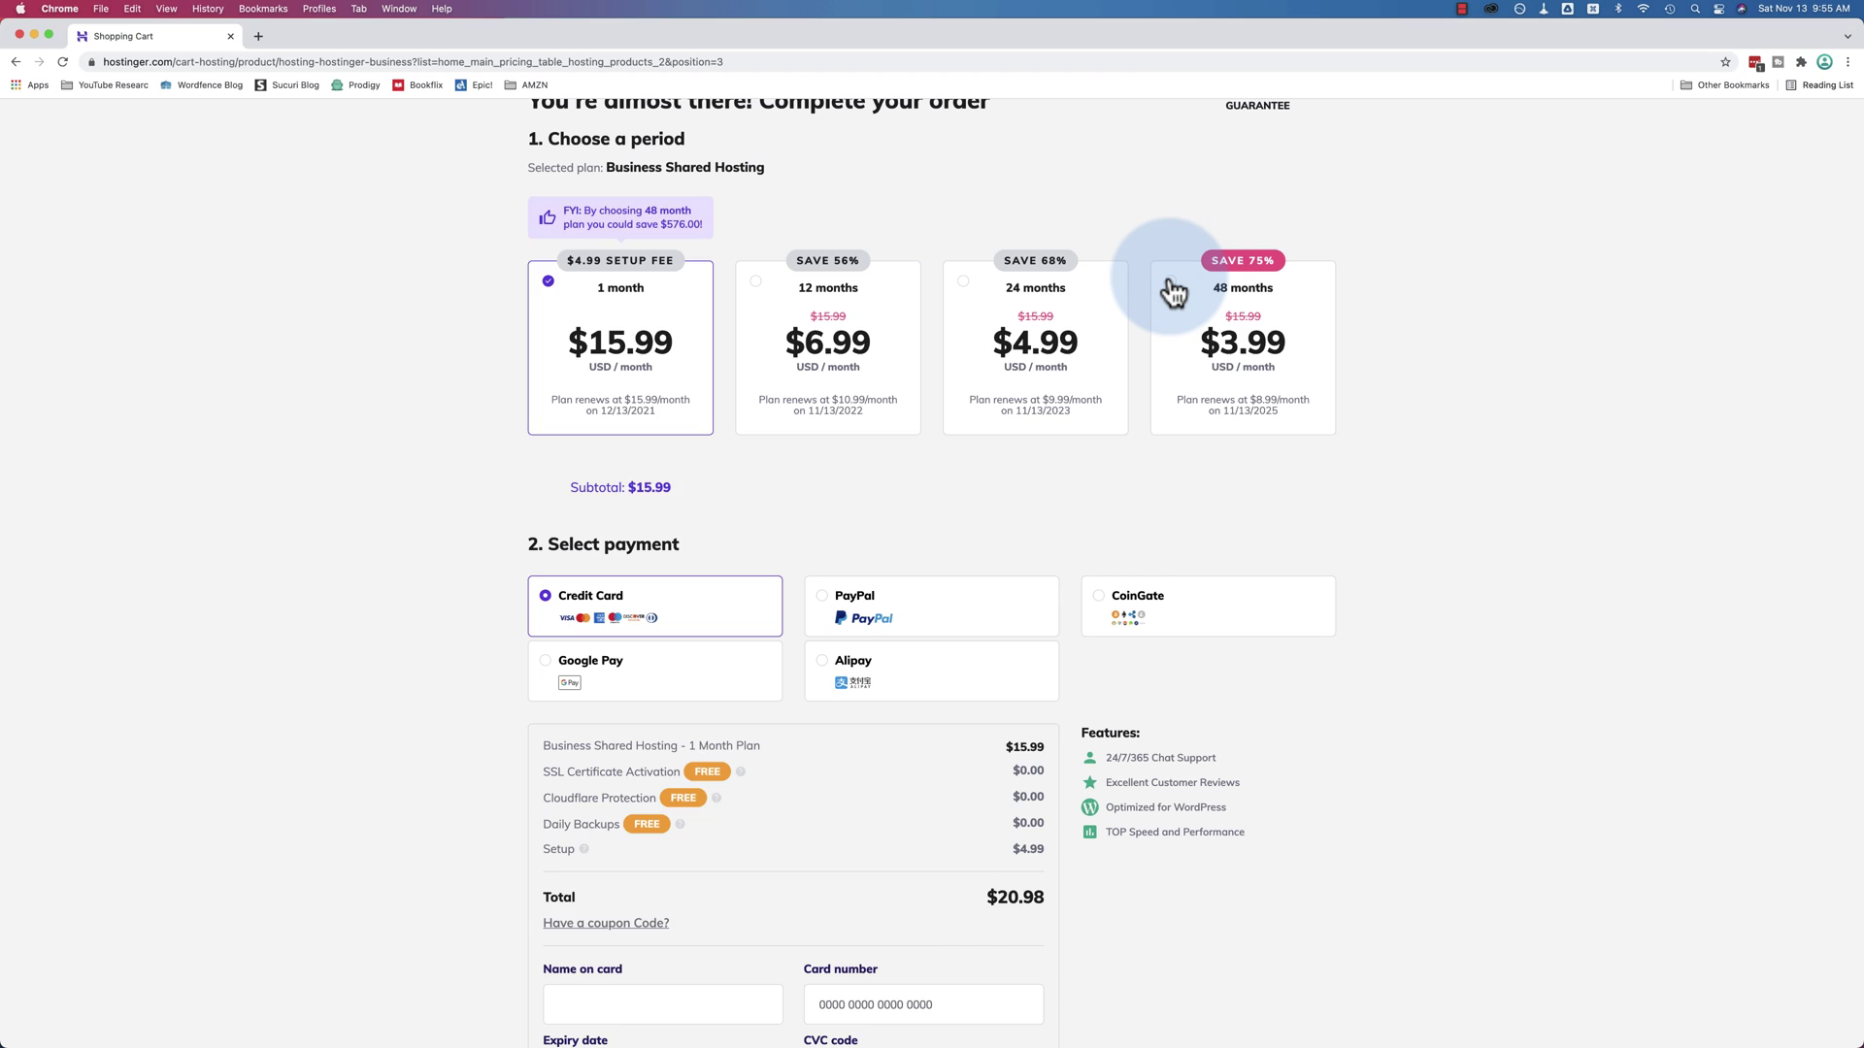
left_click(1172, 291)
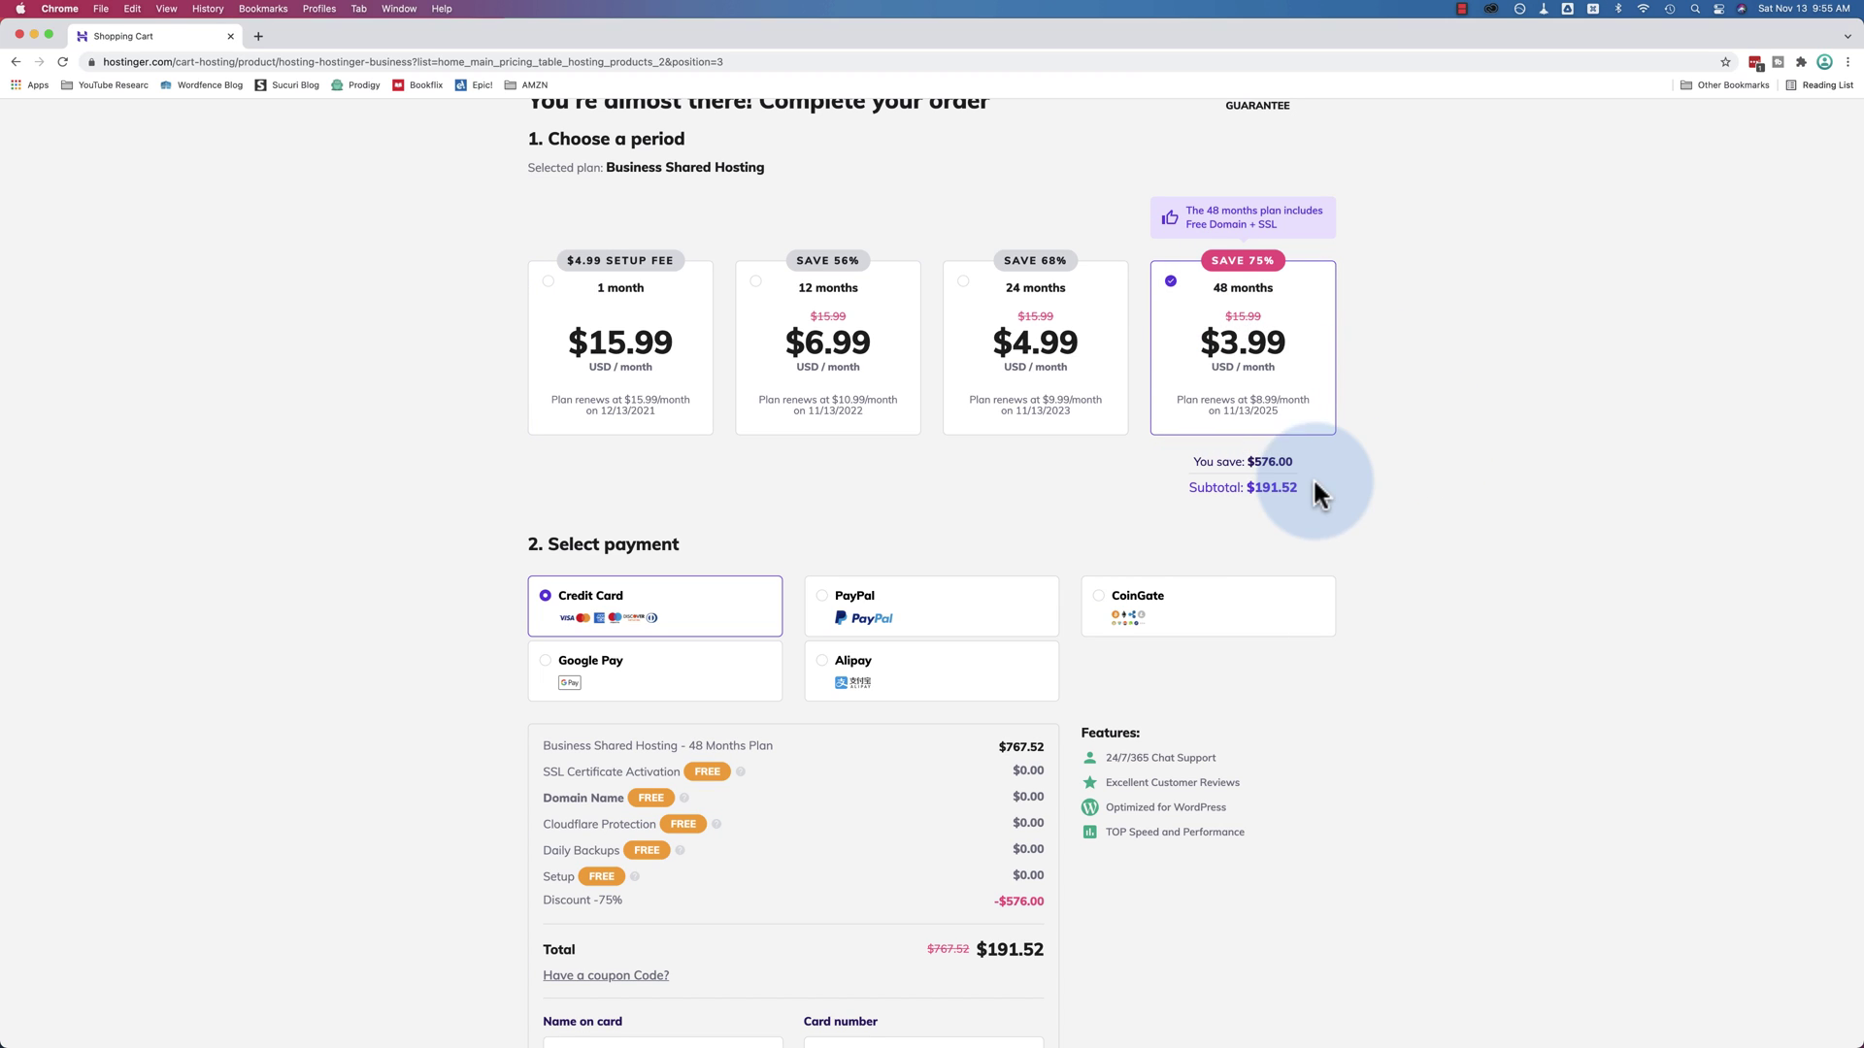
left_click_drag(1299, 489, 1254, 488)
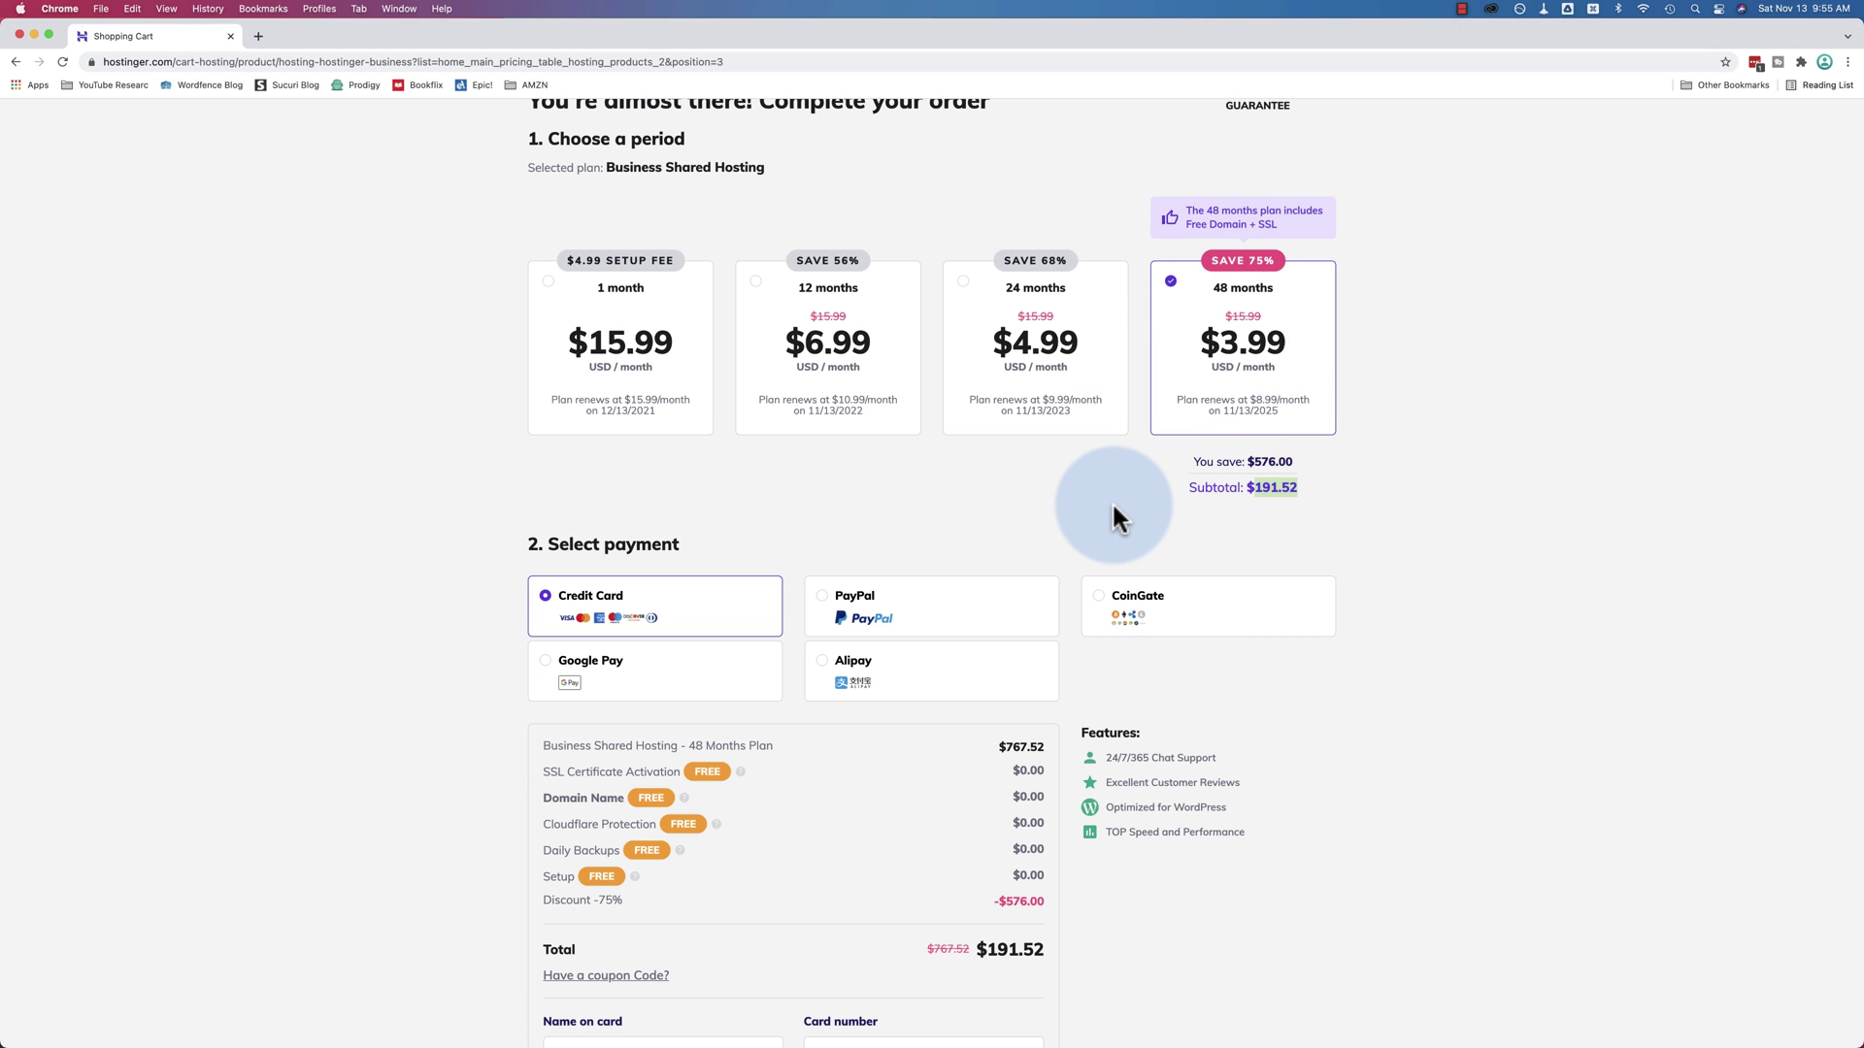
scroll(1005, 500, "down", 1)
scroll(1004, 493, "down", 6)
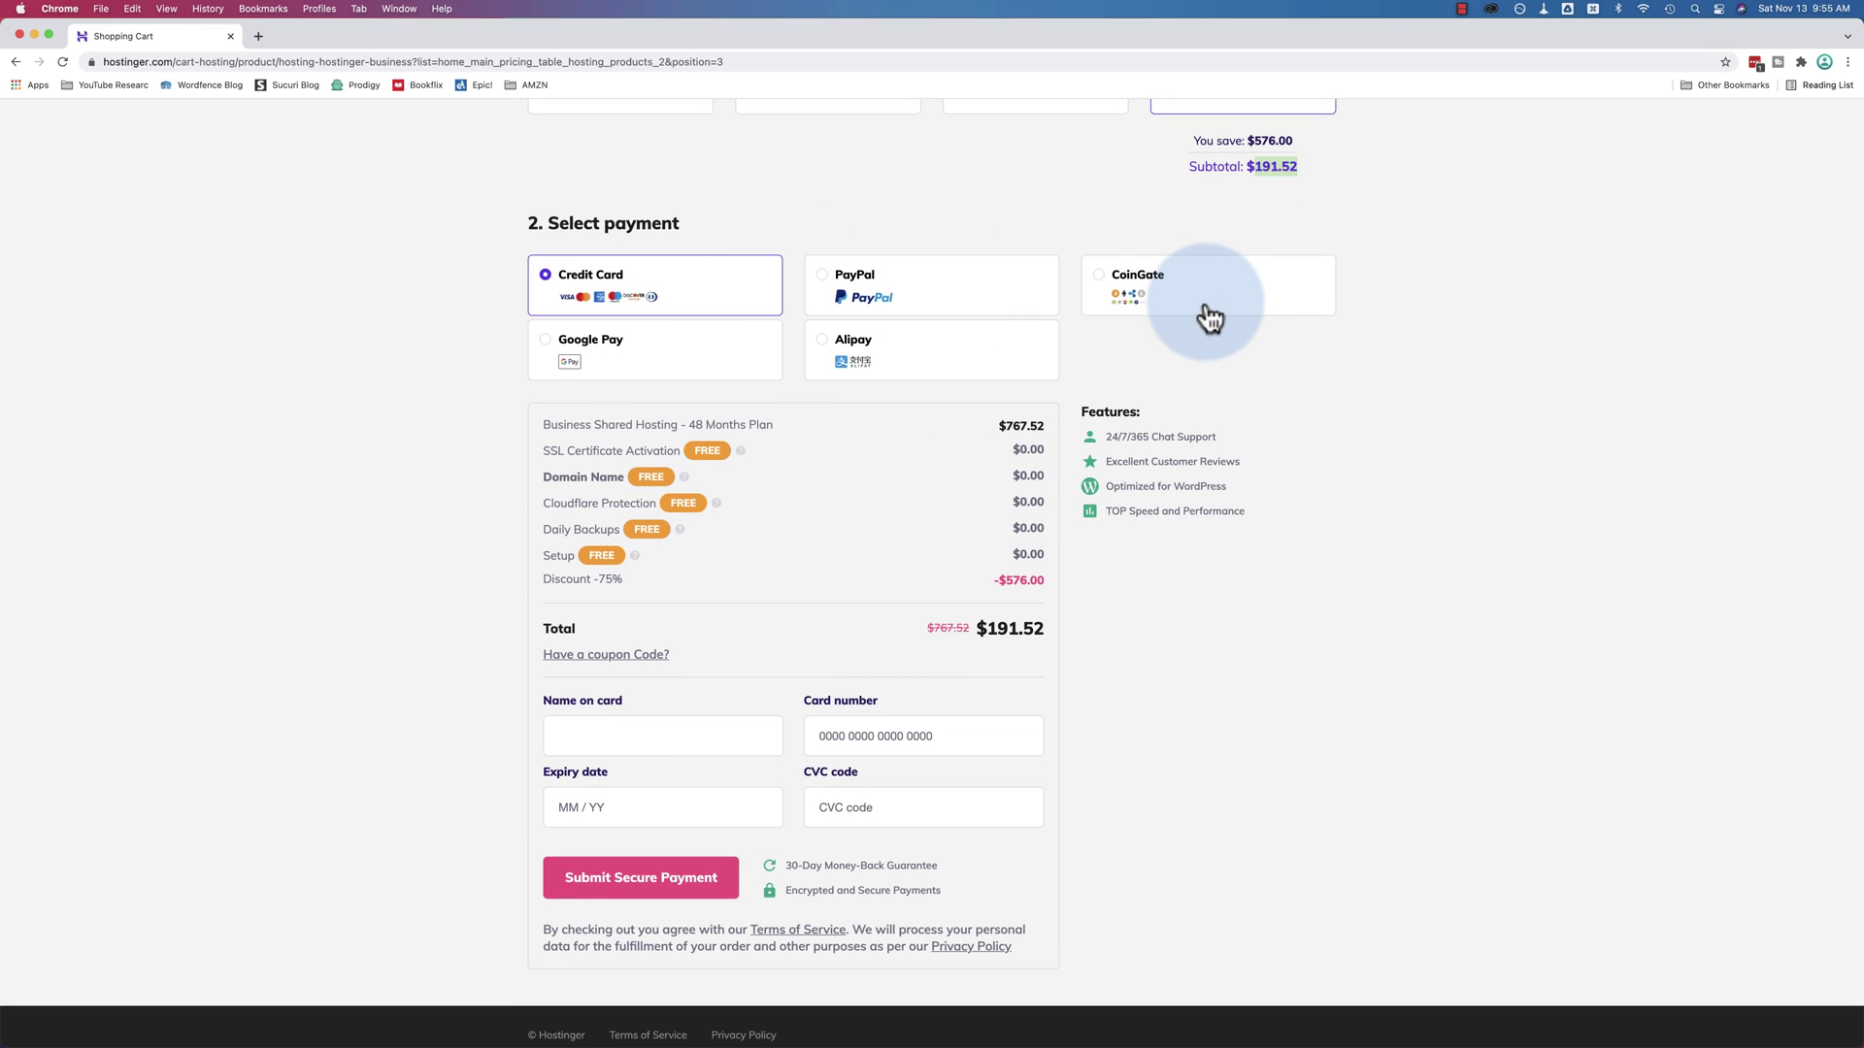
left_click(1160, 323)
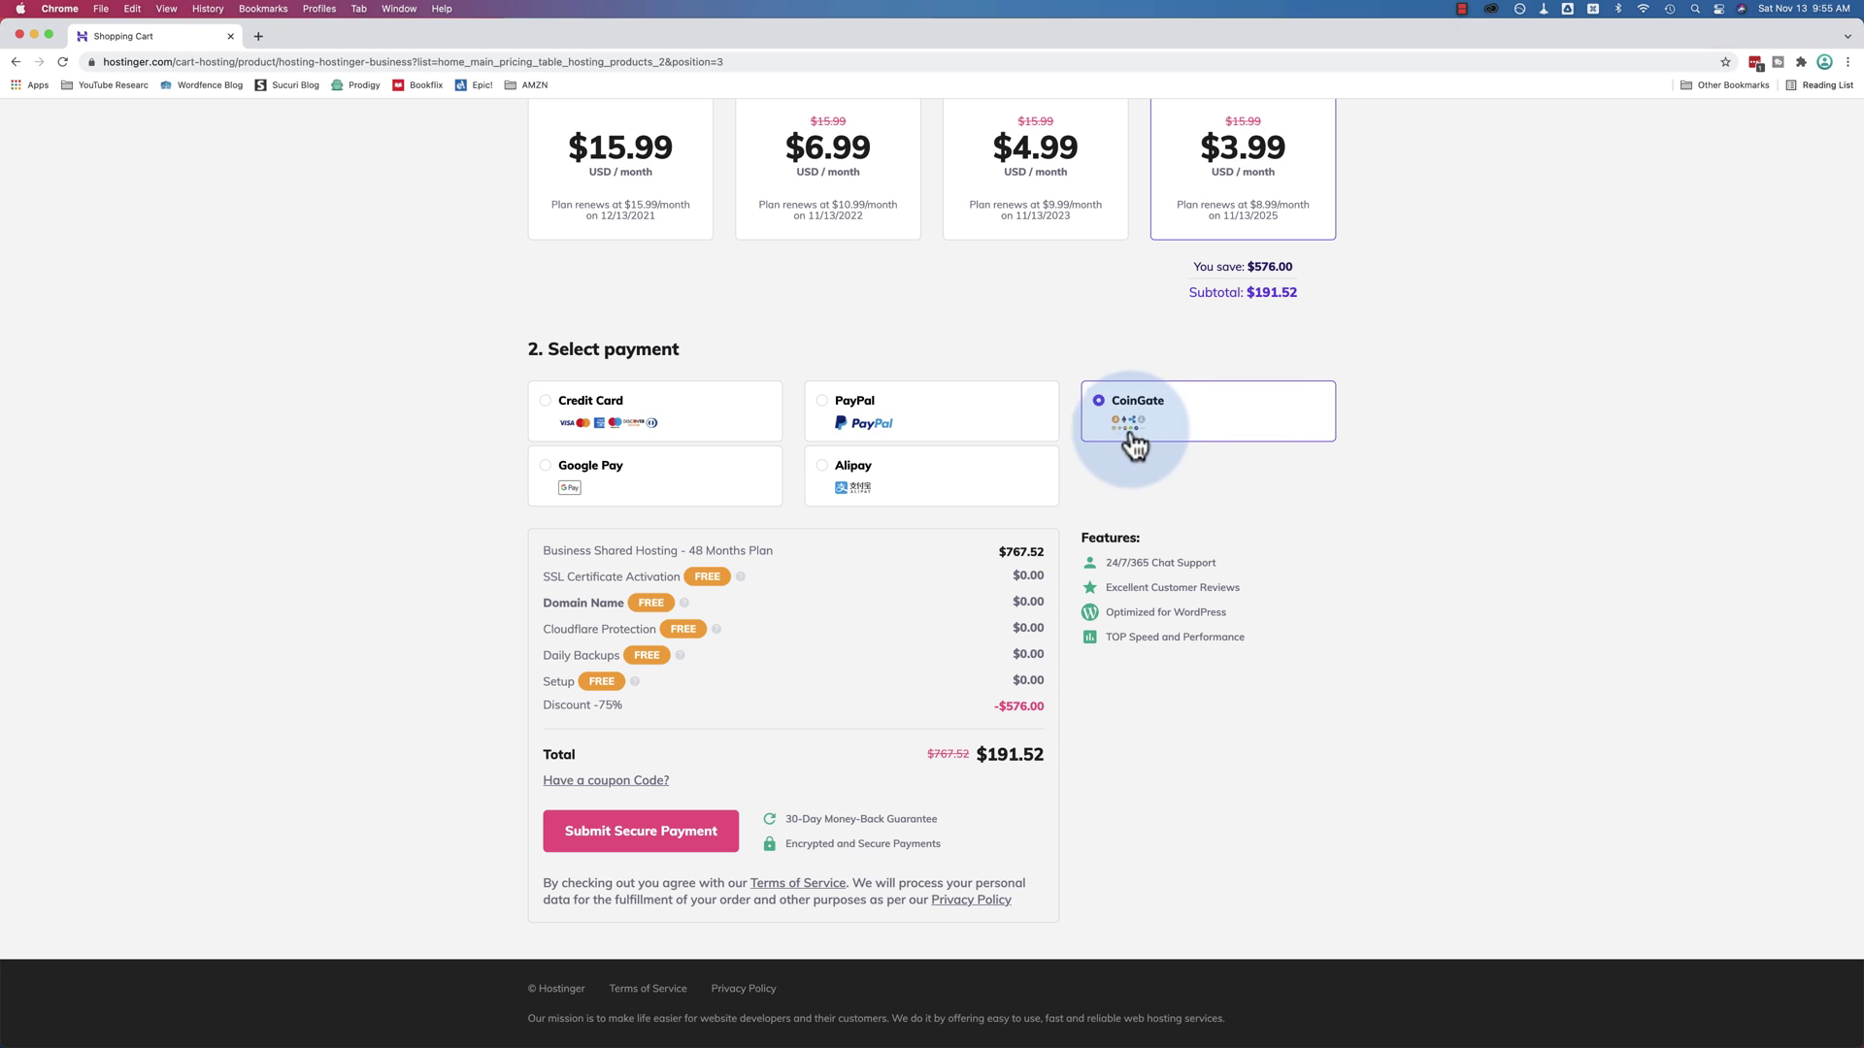
left_click(543, 406)
scroll(520, 512, "down", 3)
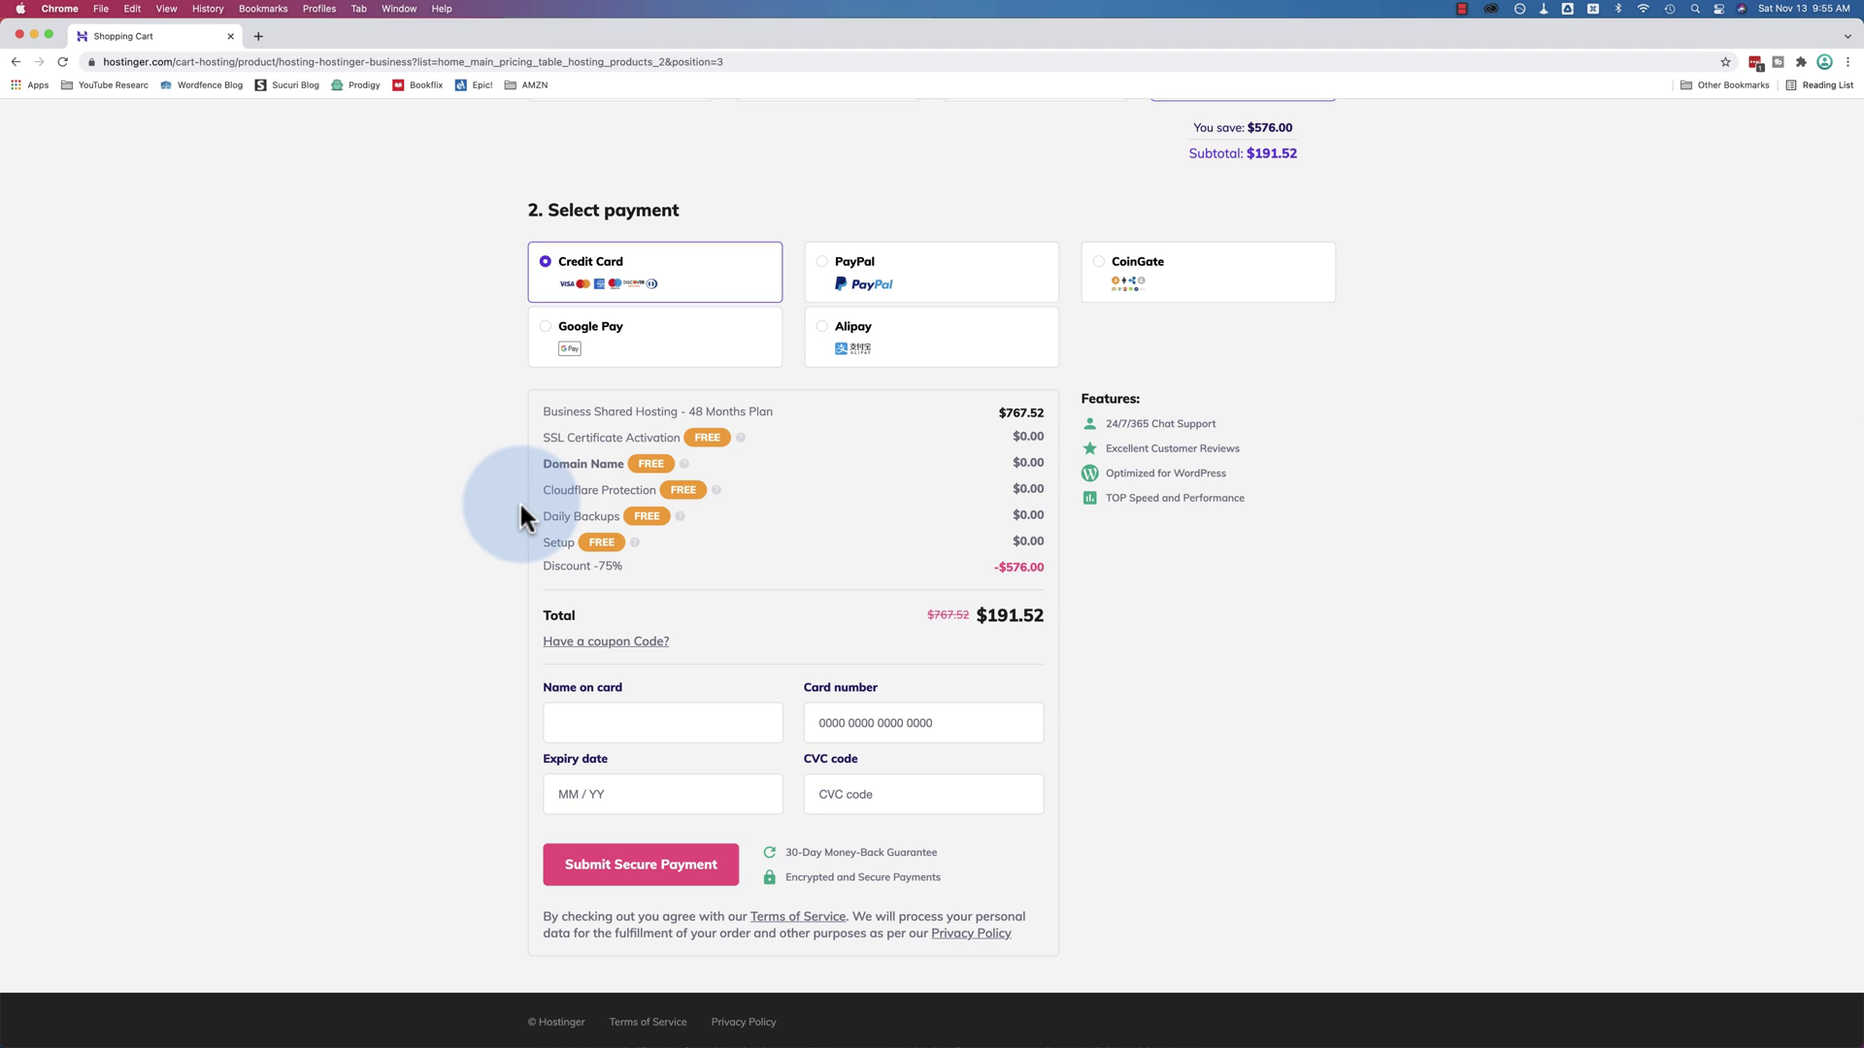
Enter and apply coupon WPLEARNINGLAB, dropping the total from $191.52 to $178.08
left_click(631, 642)
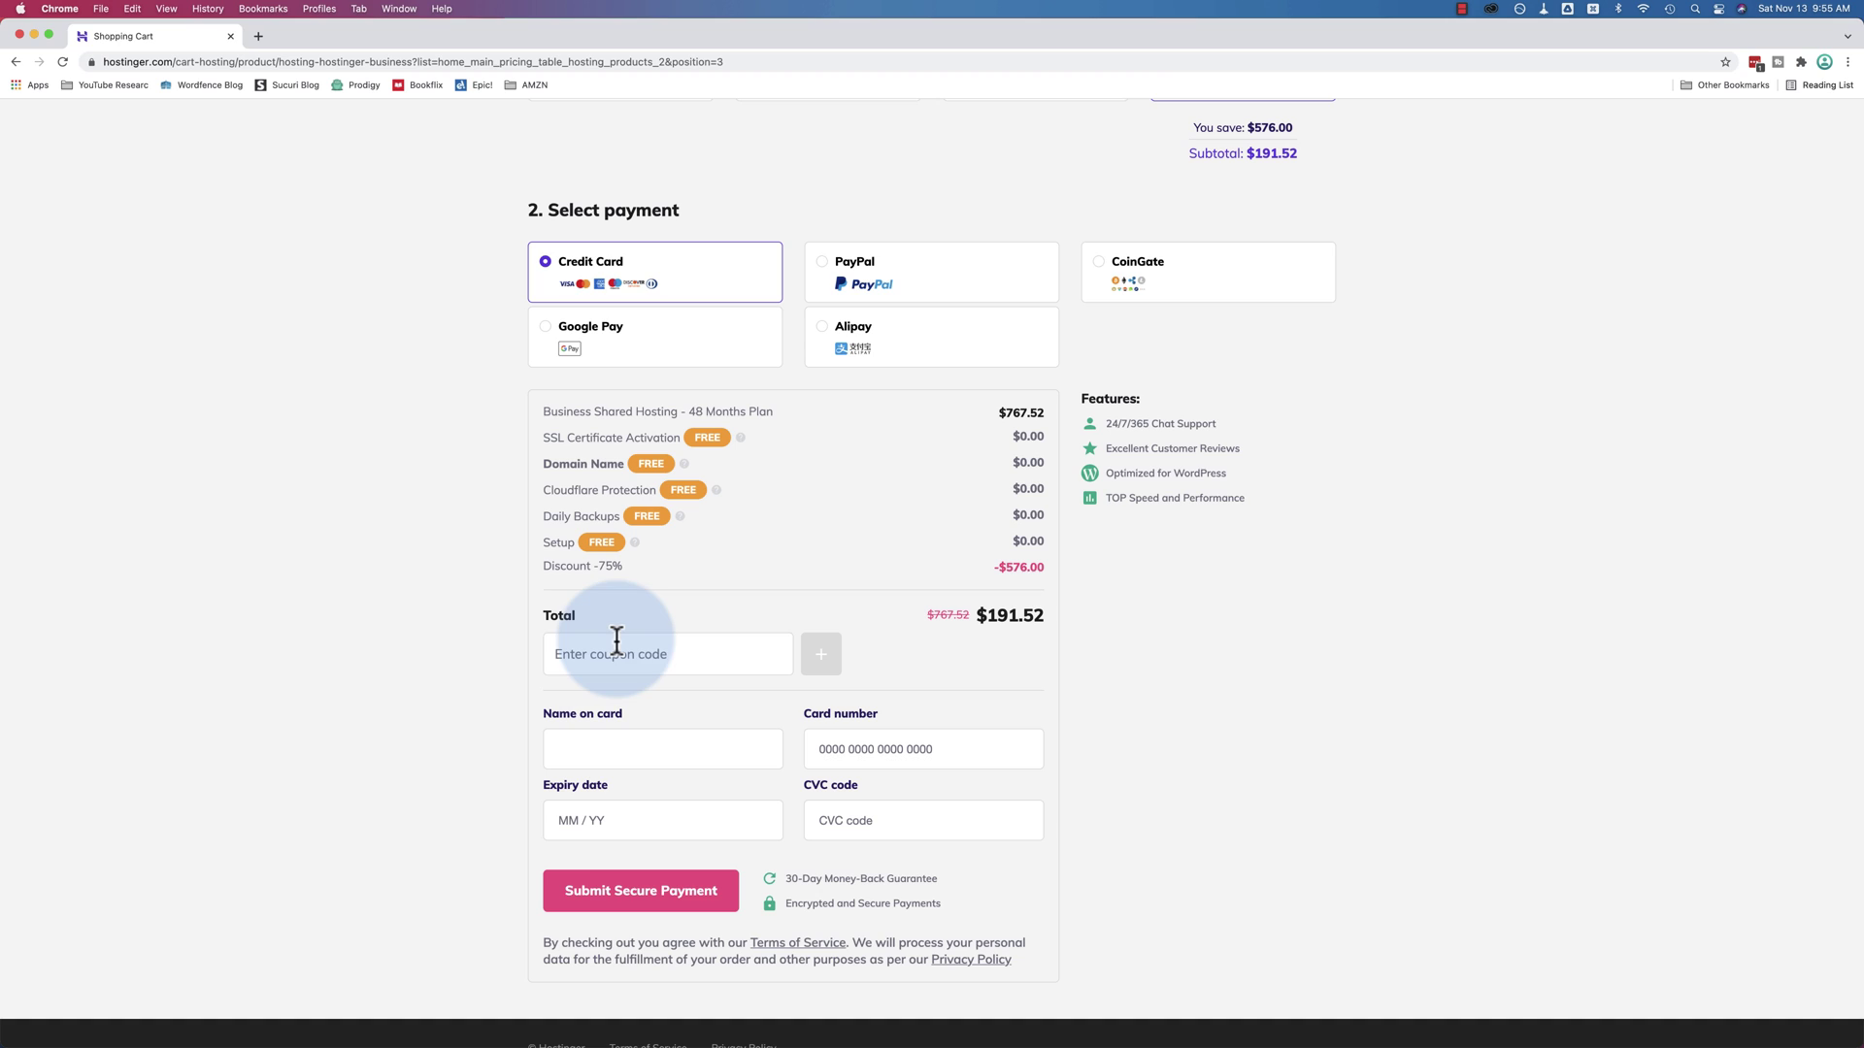
left_click(664, 657)
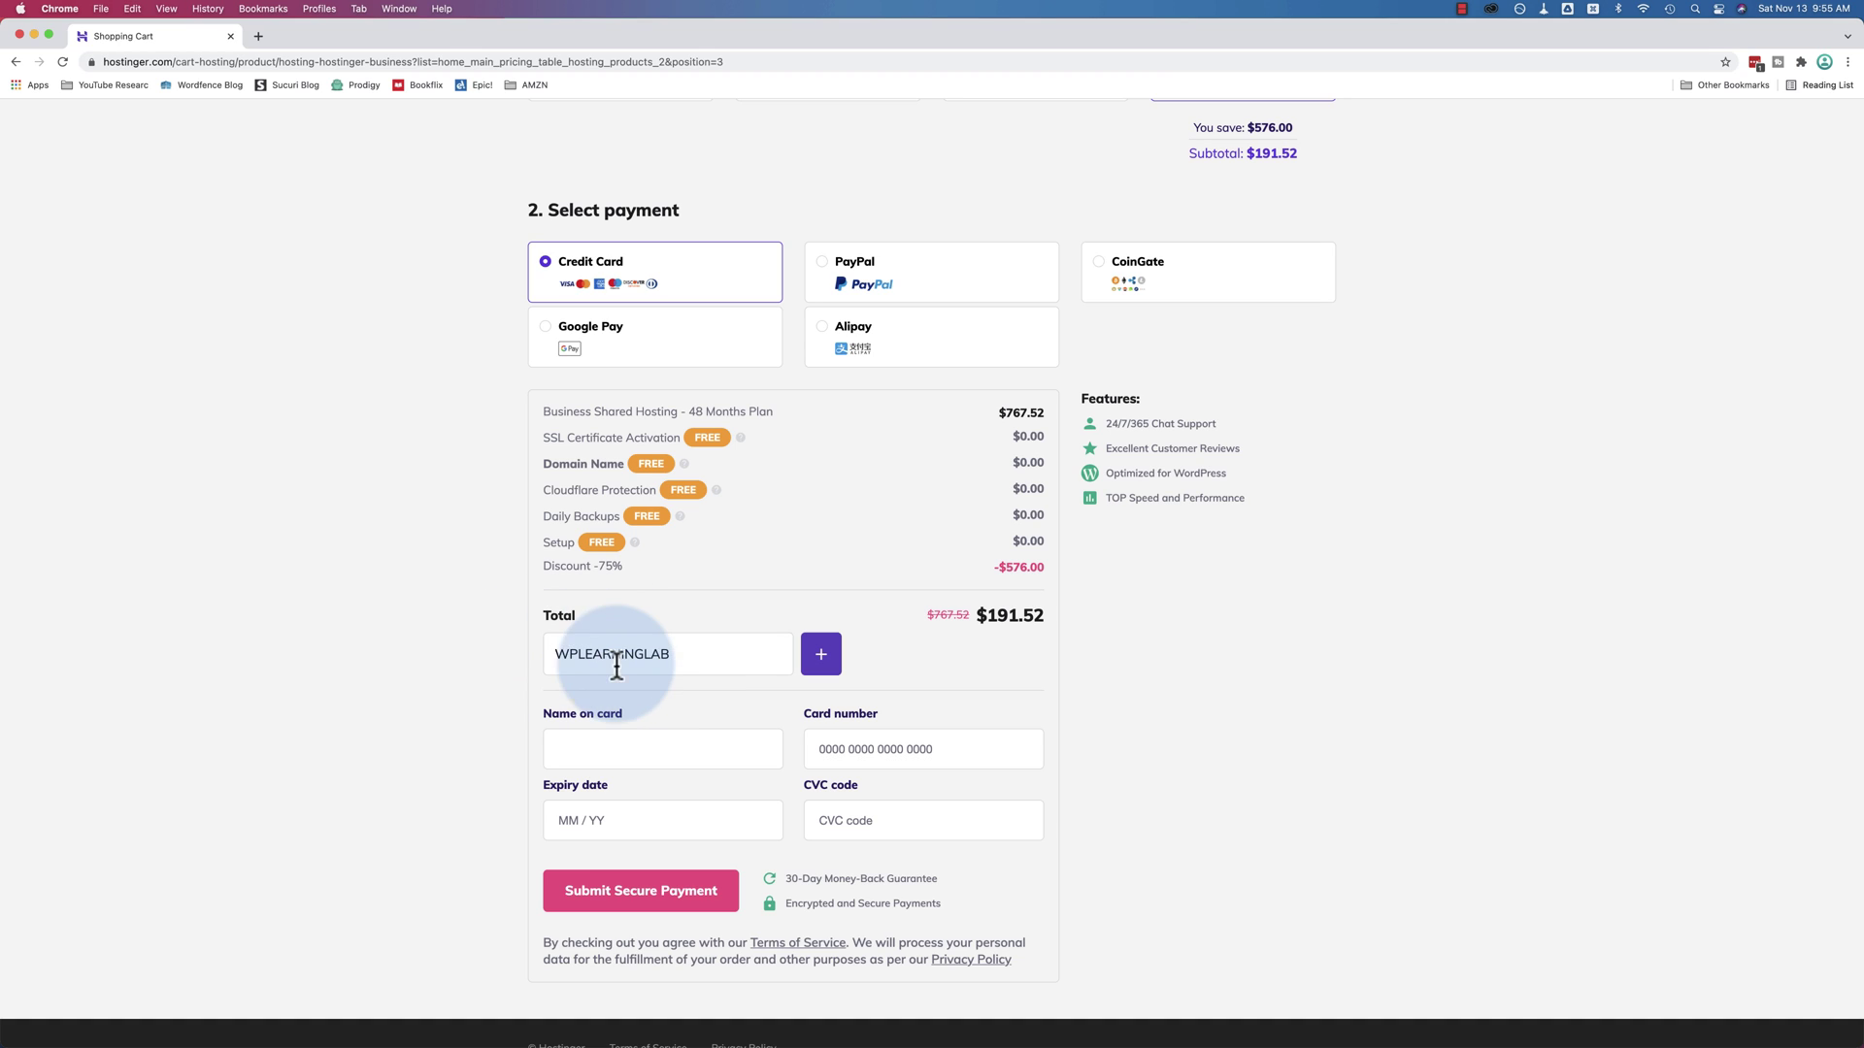
double_click(554, 656)
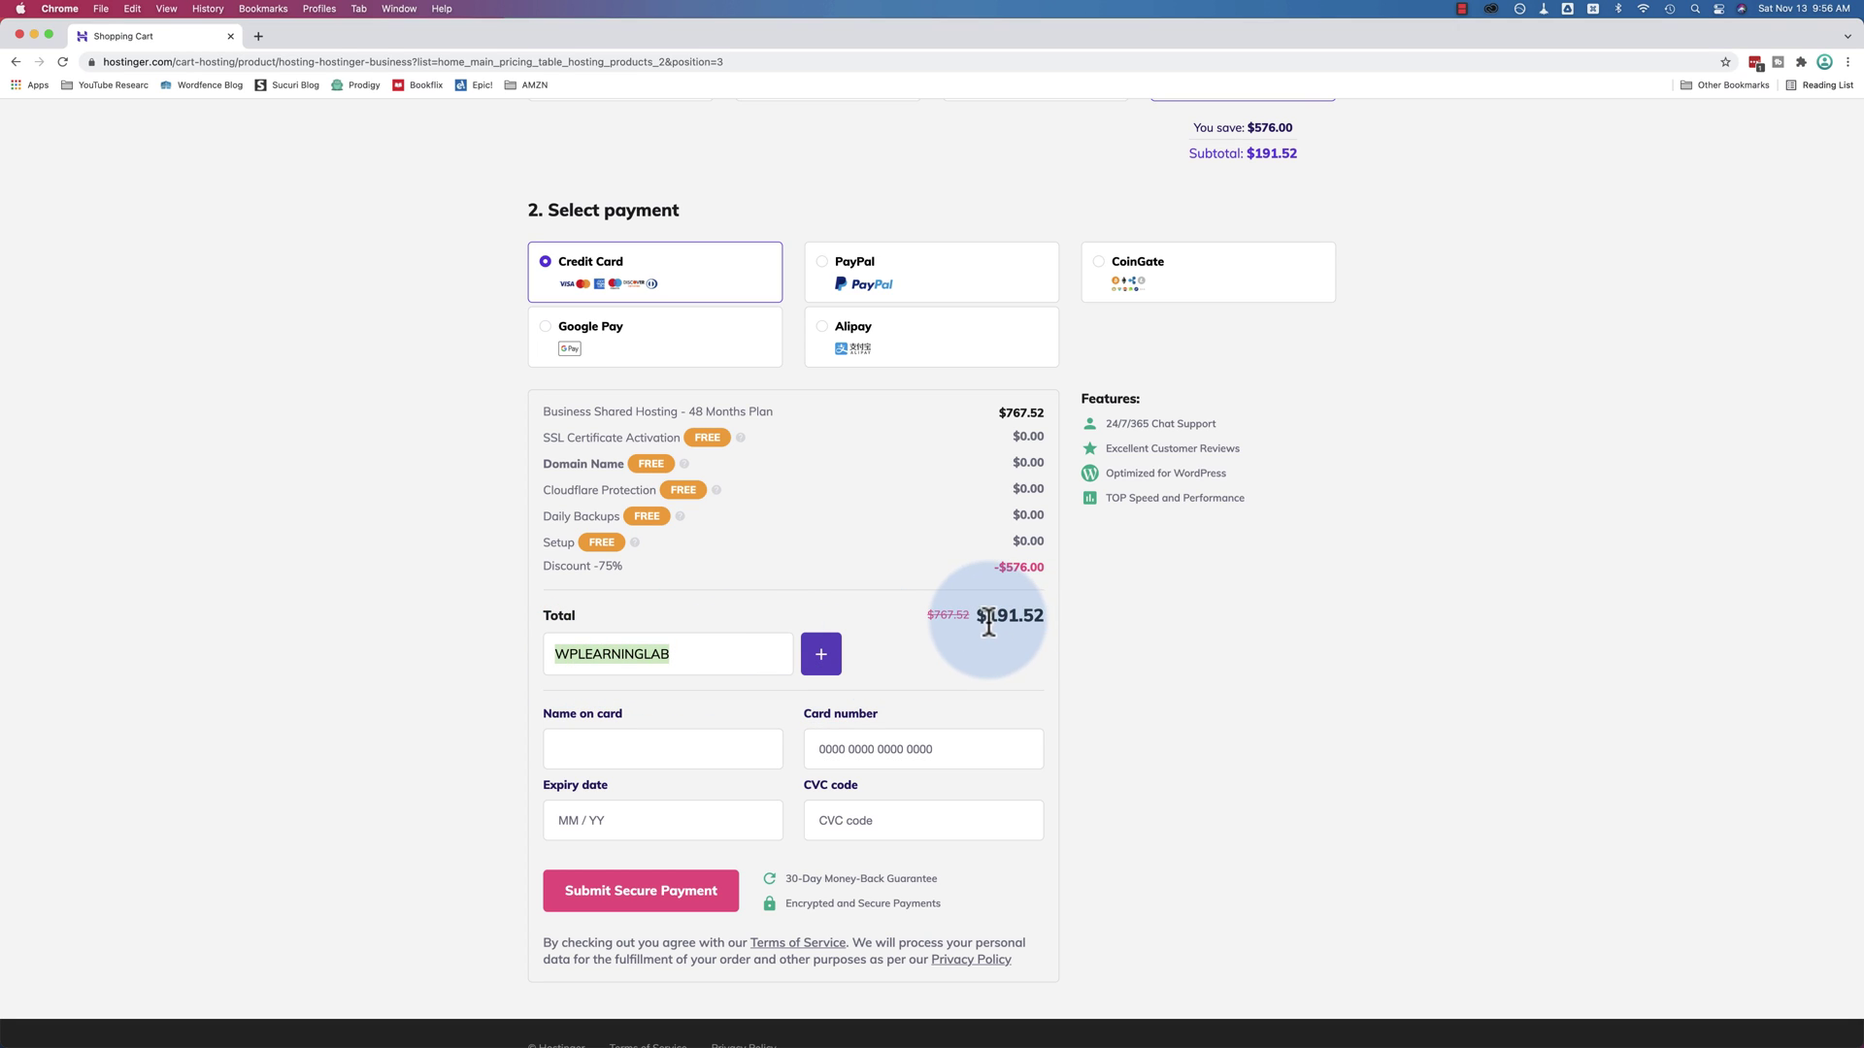
left_click_drag(978, 615, 1042, 621)
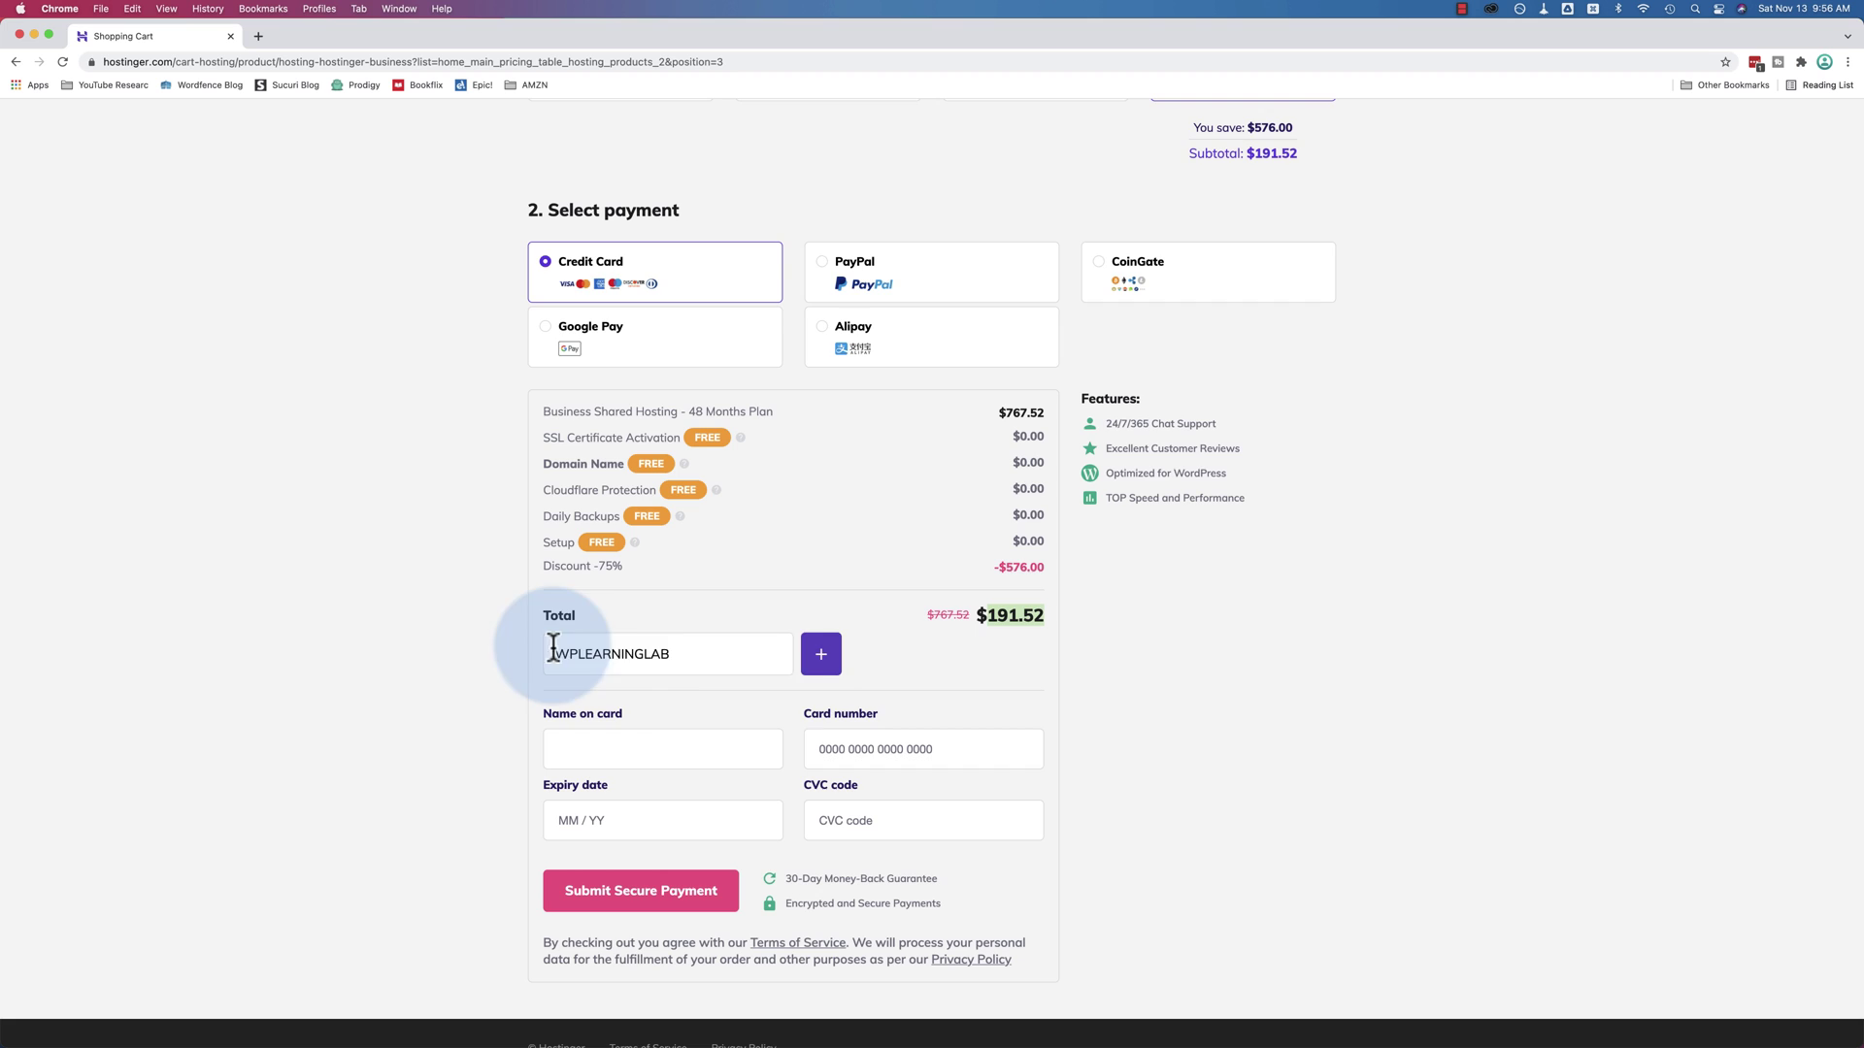
left_click(818, 663)
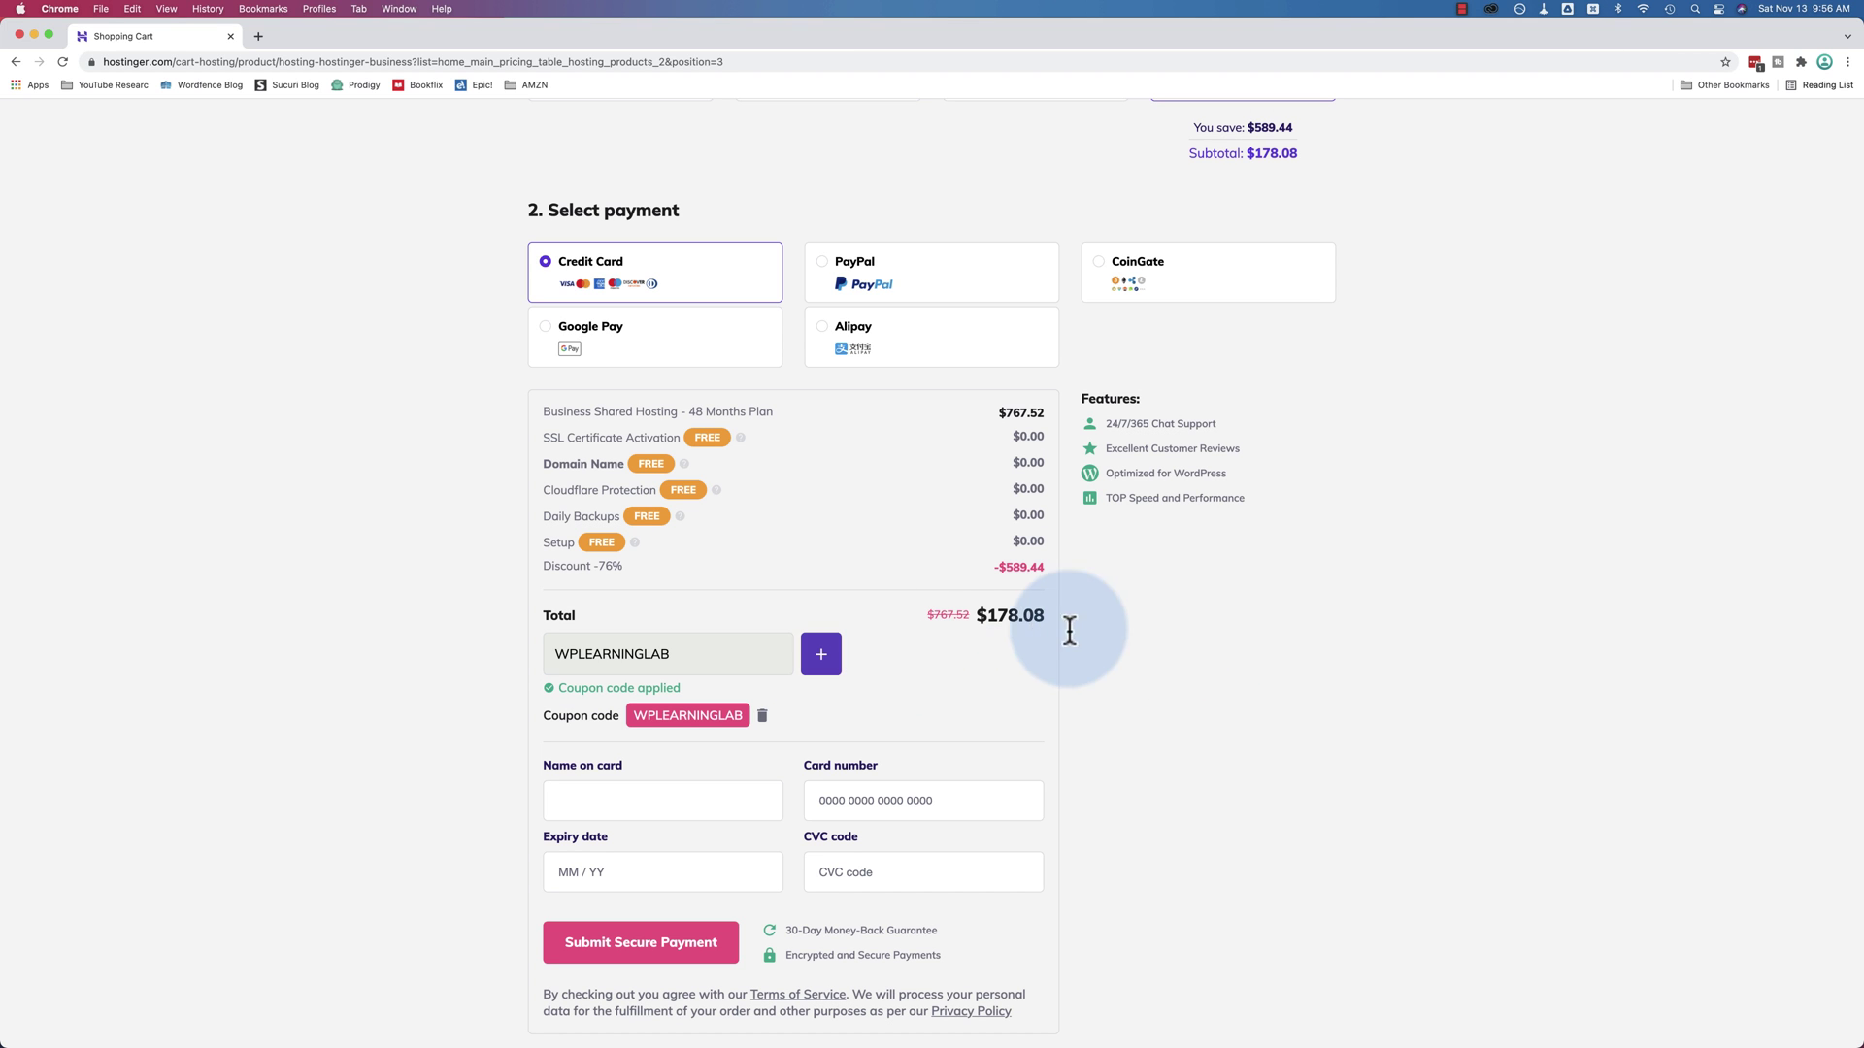
left_click_drag(973, 617, 1043, 621)
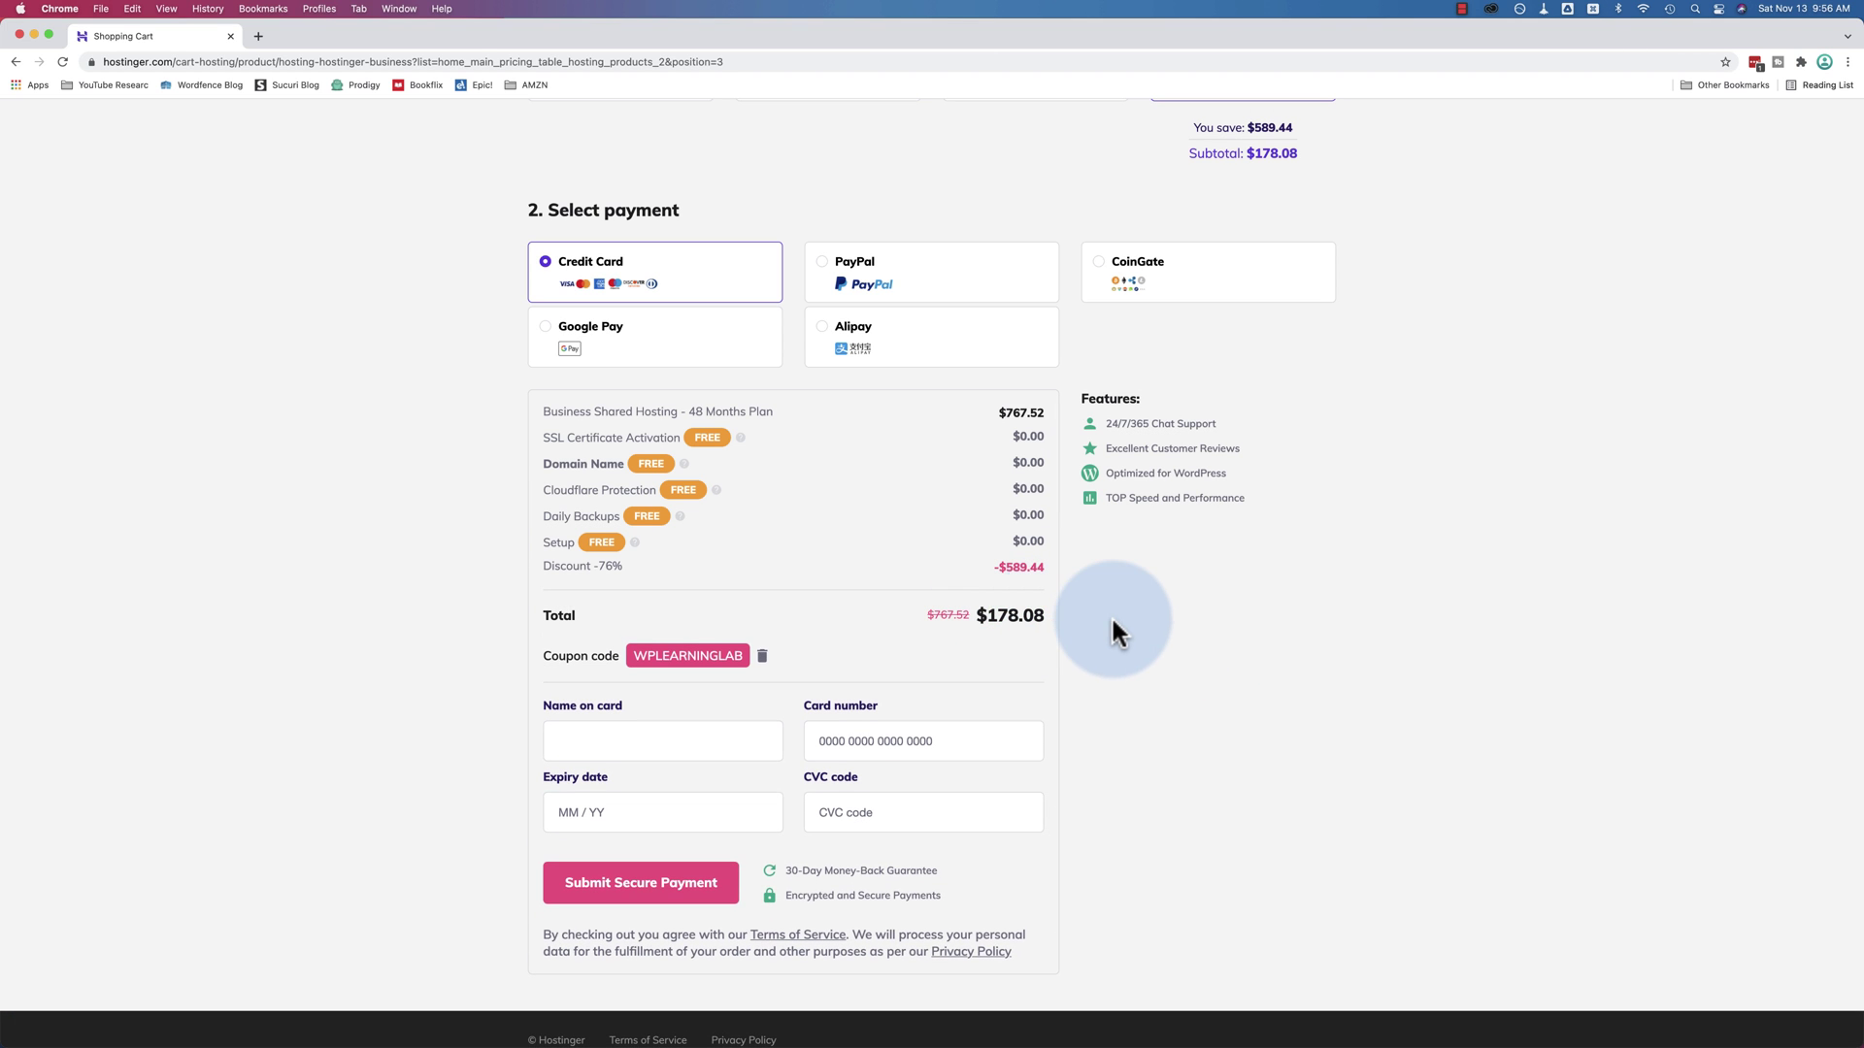
scroll(1440, 689, "up", 2)
scroll(1441, 687, "up", 3)
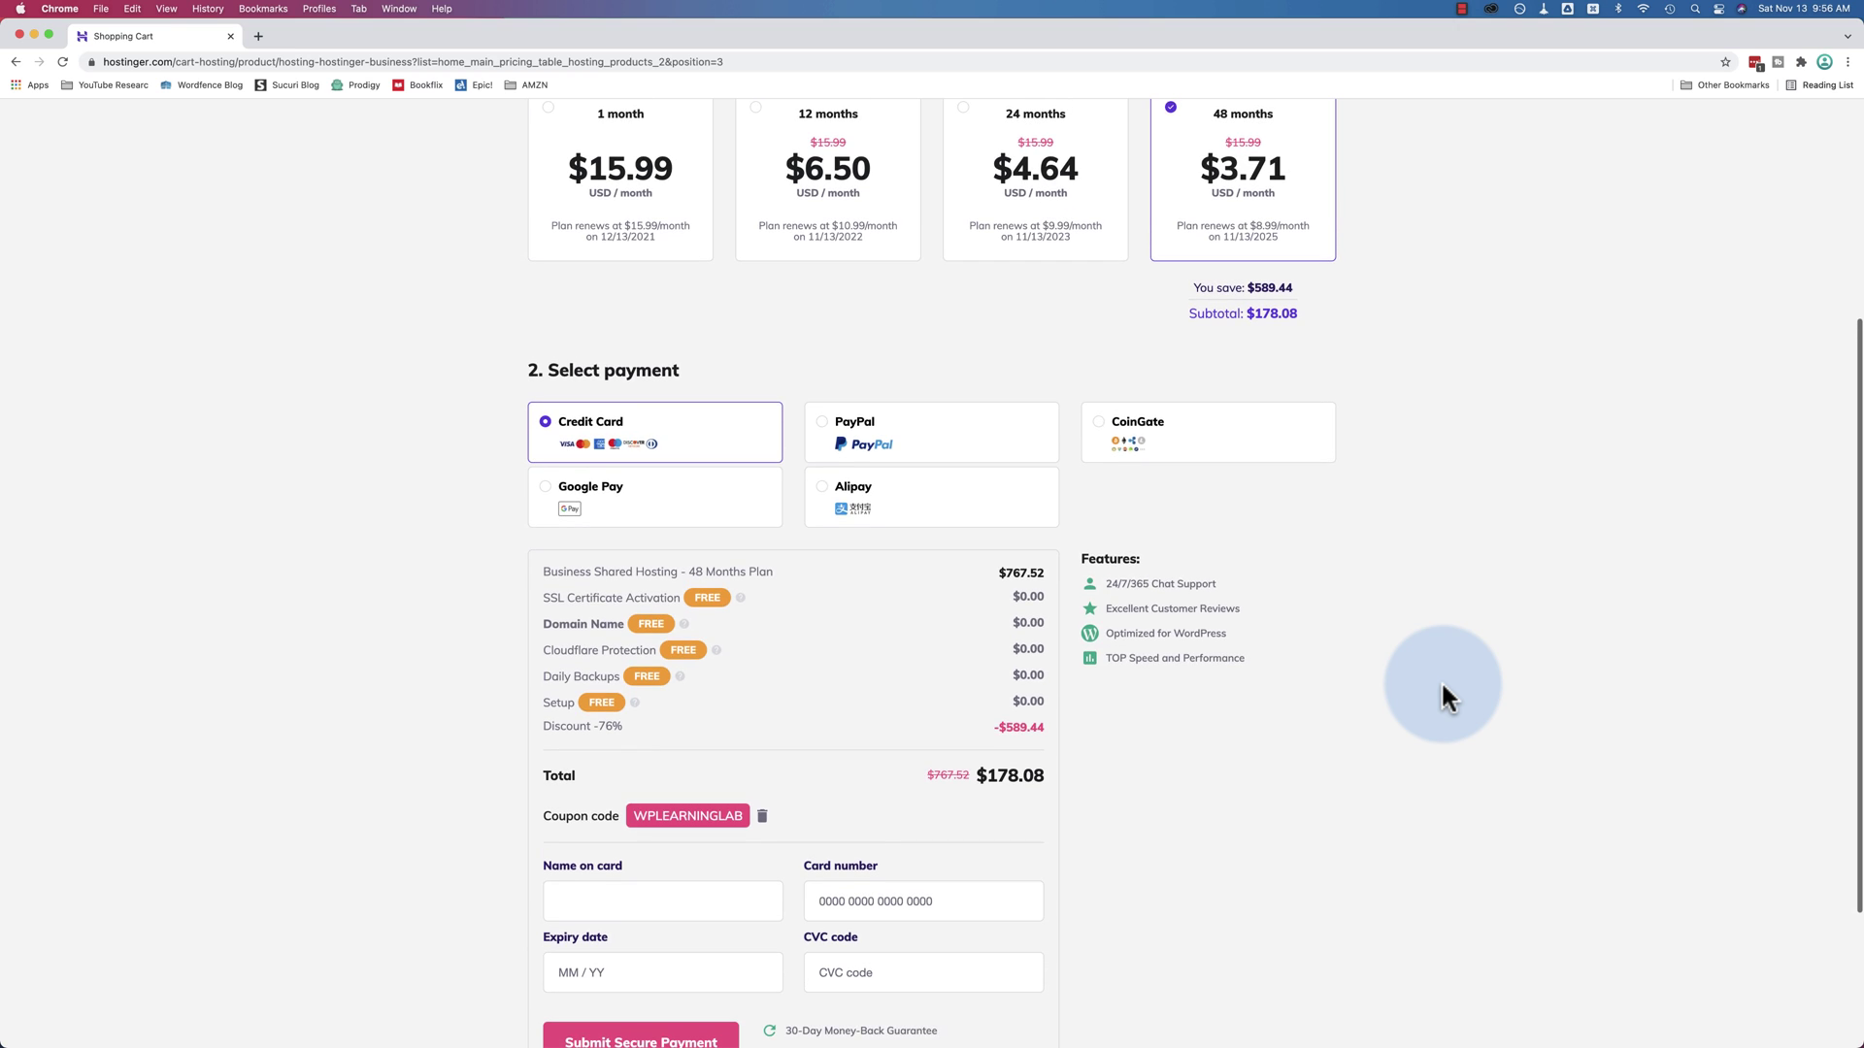
scroll(1441, 697, "up", 2)
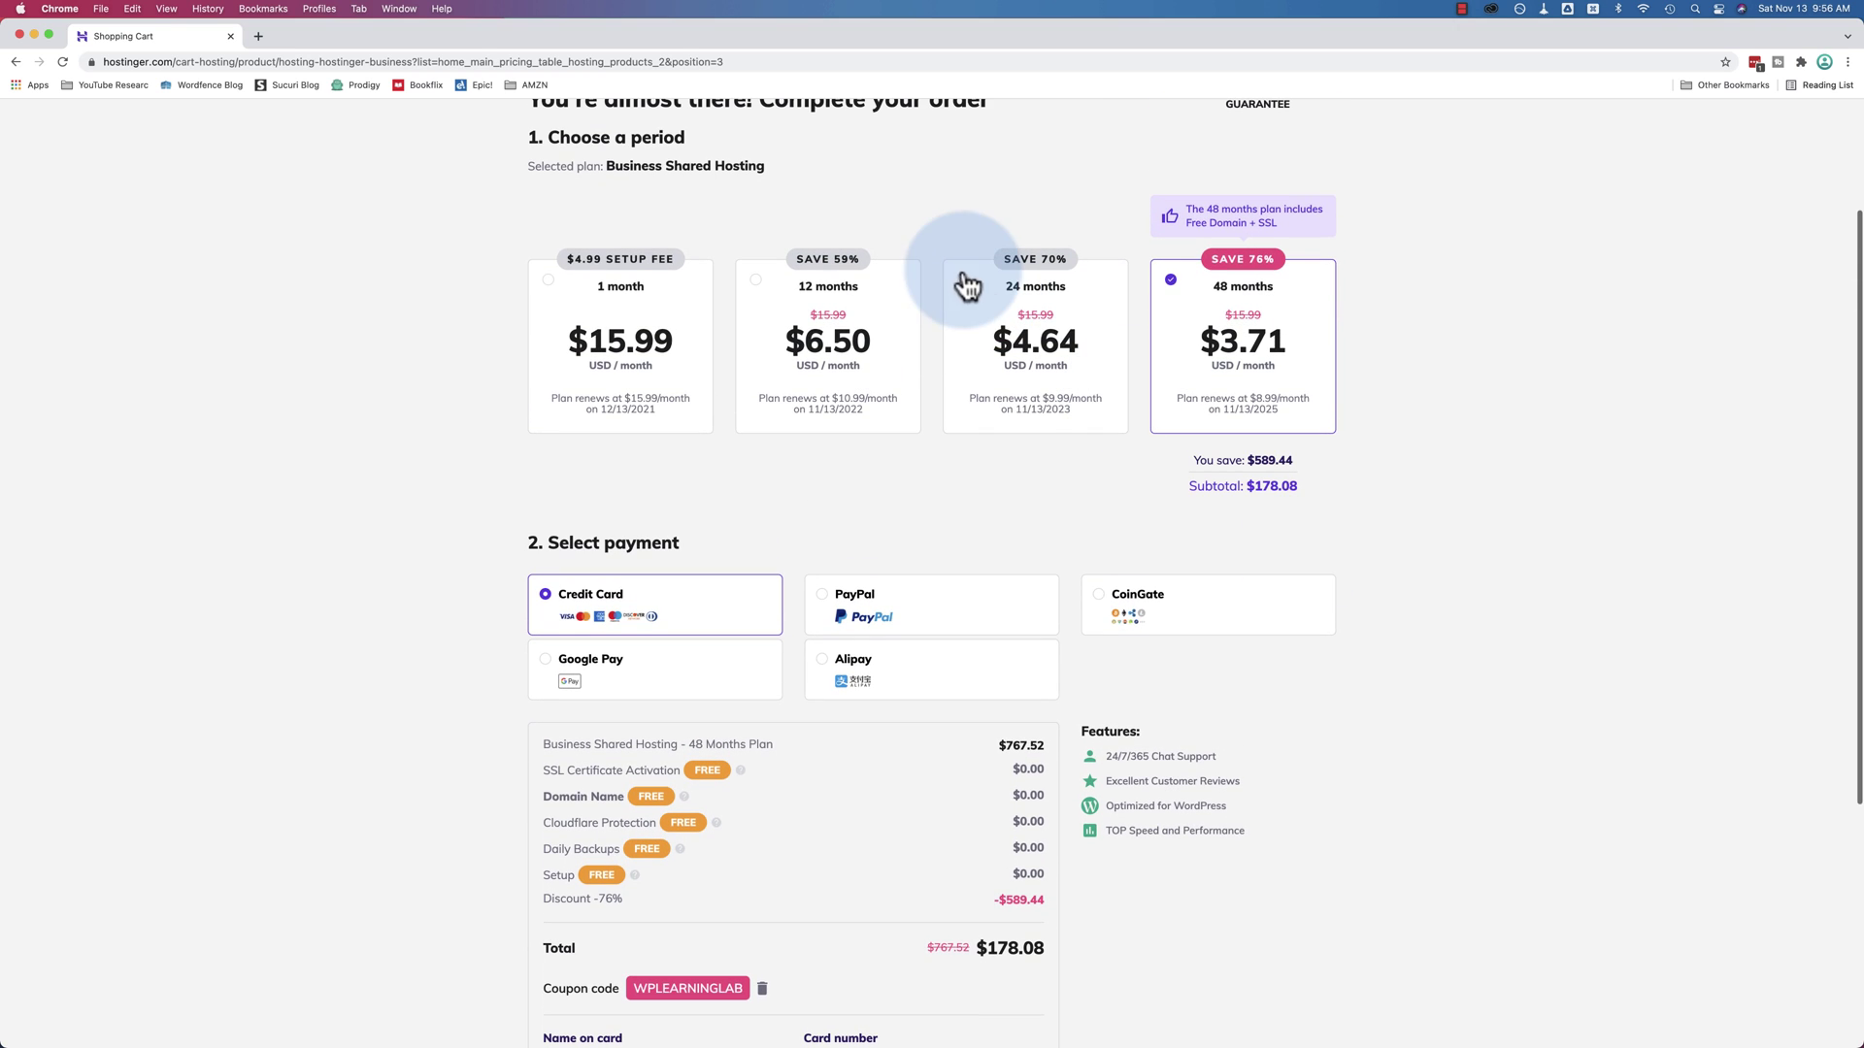
left_click(876, 328)
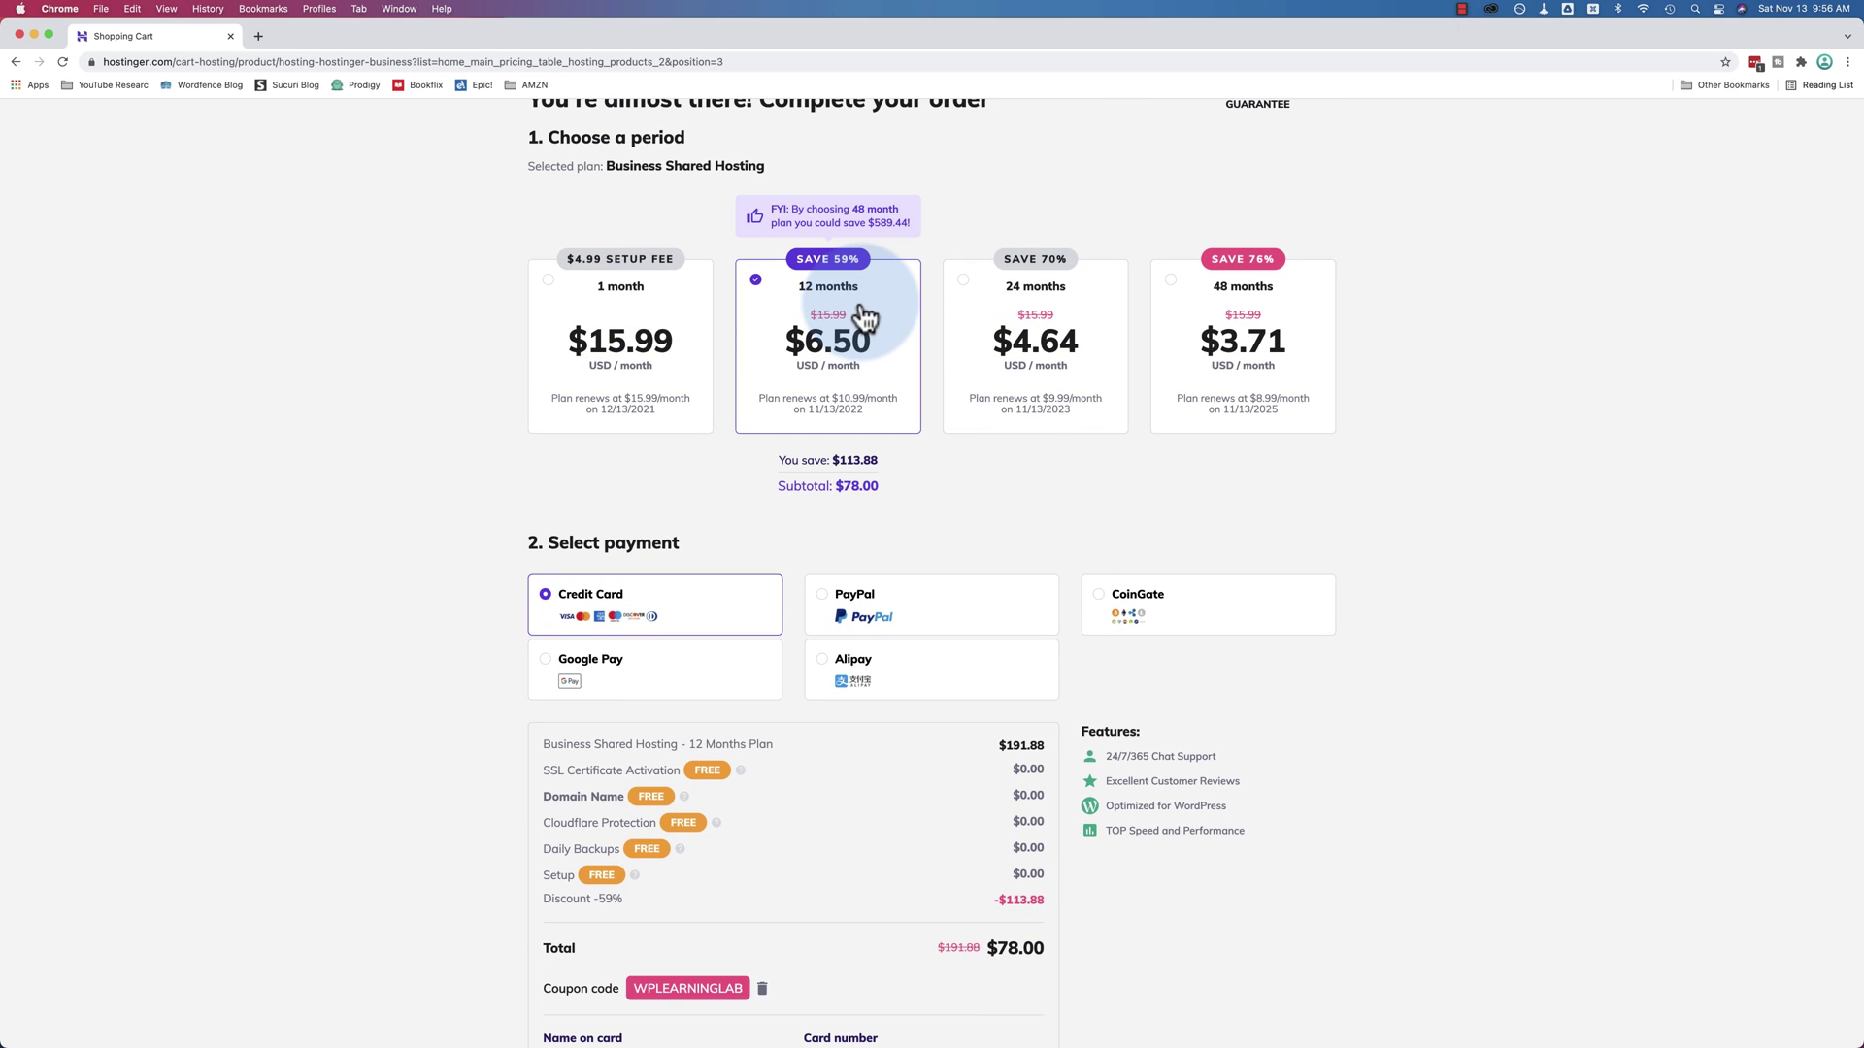
left_click(660, 323)
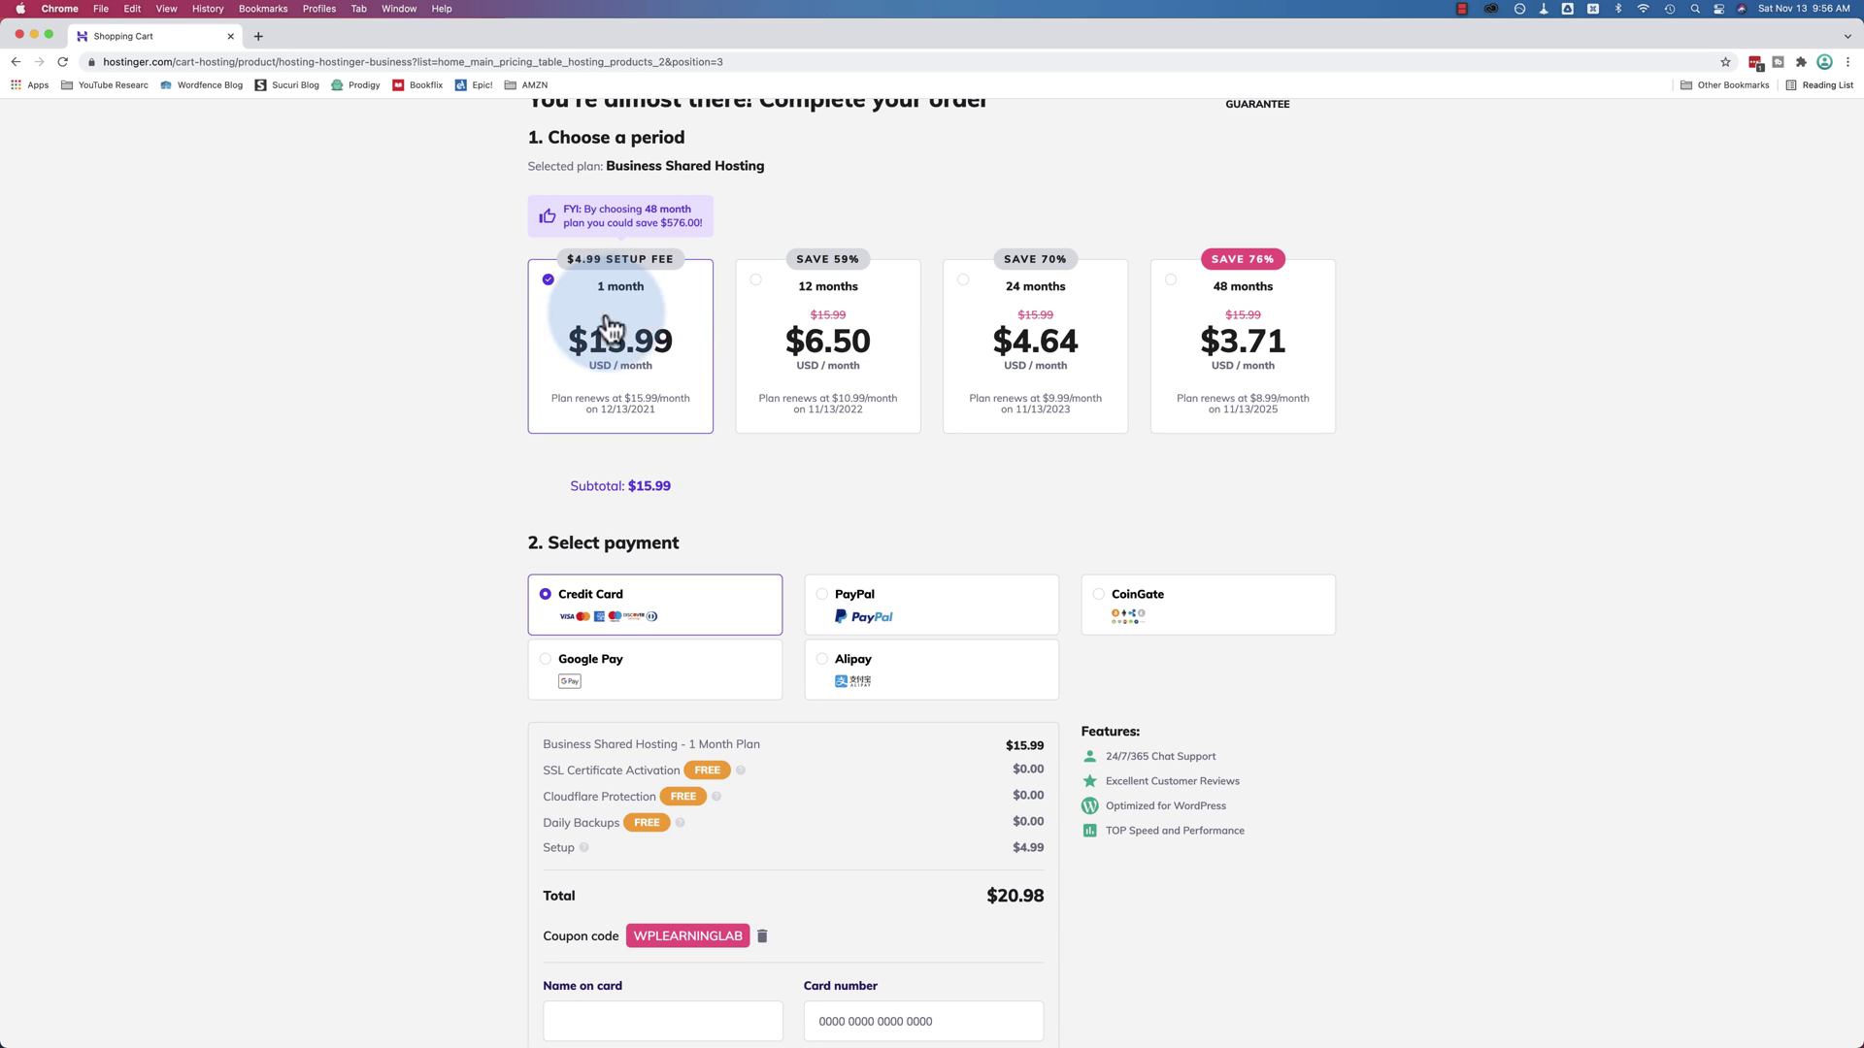
left_click(965, 312)
left_click(1227, 313)
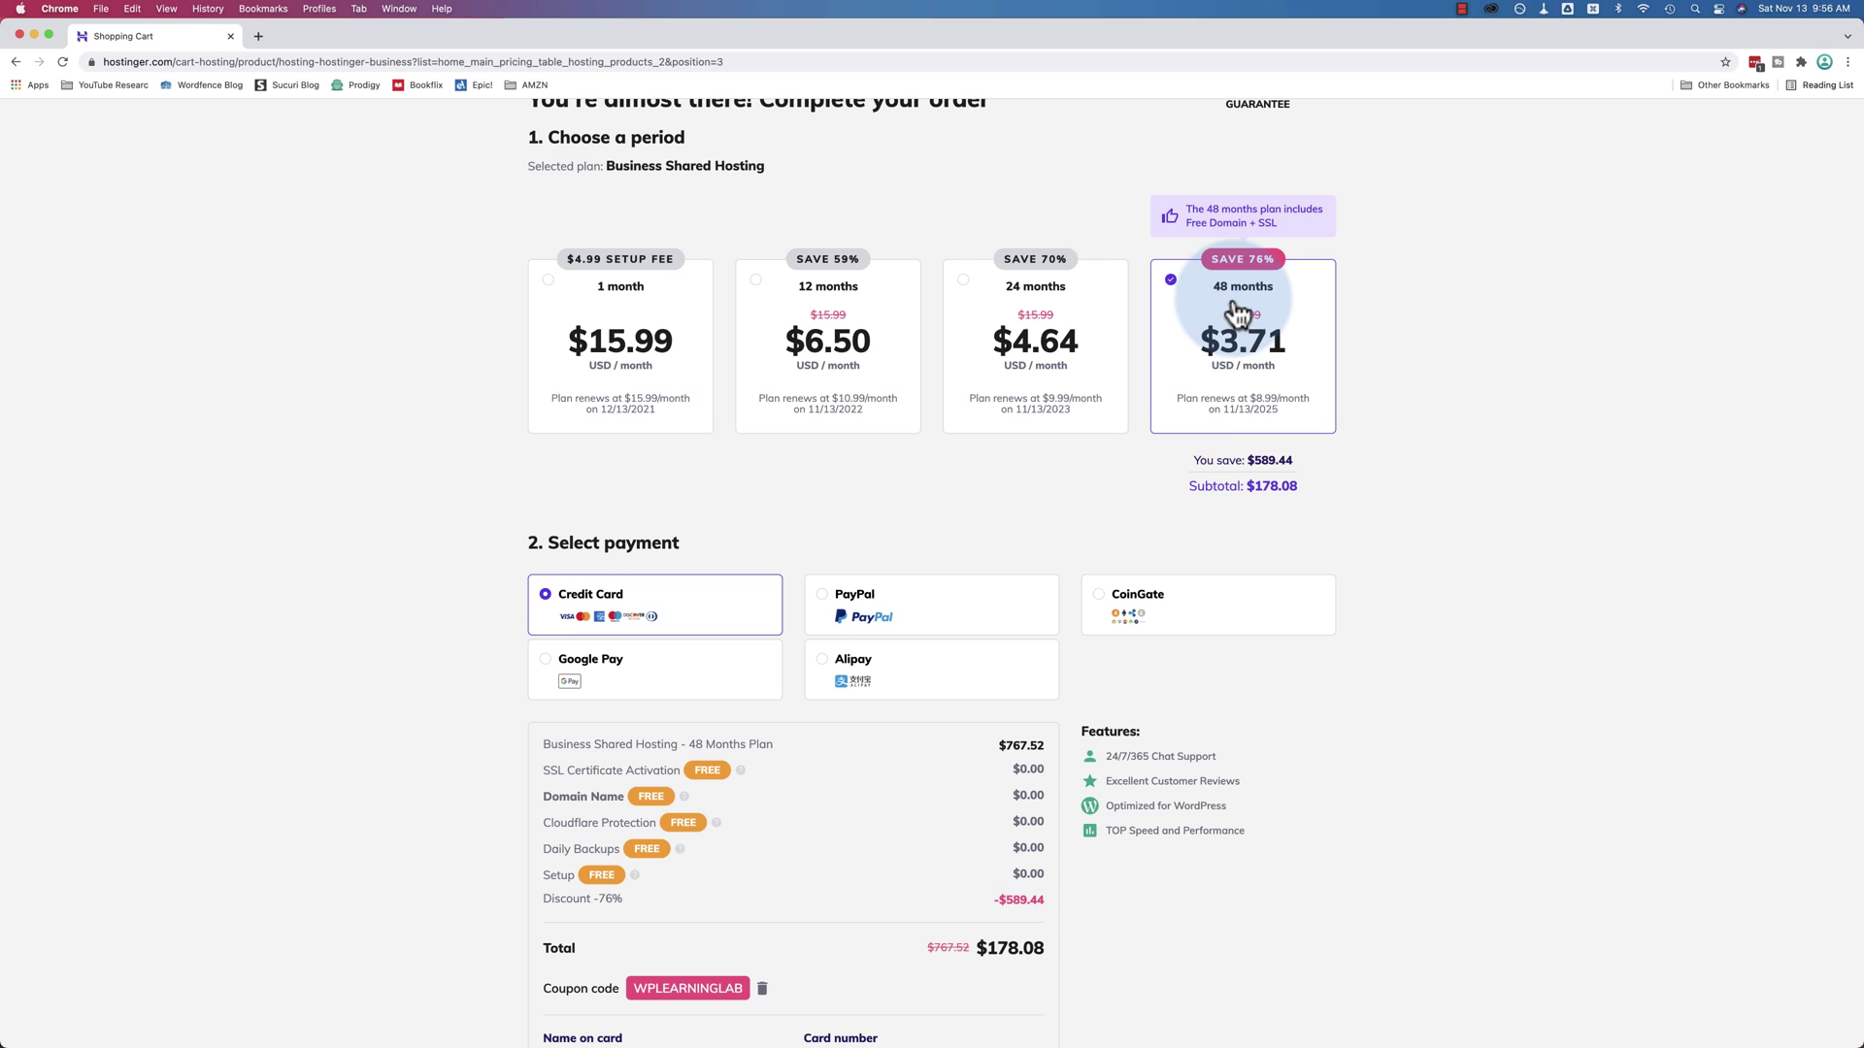
scroll(1109, 654, "down", 3)
scroll(1109, 654, "down", 2)
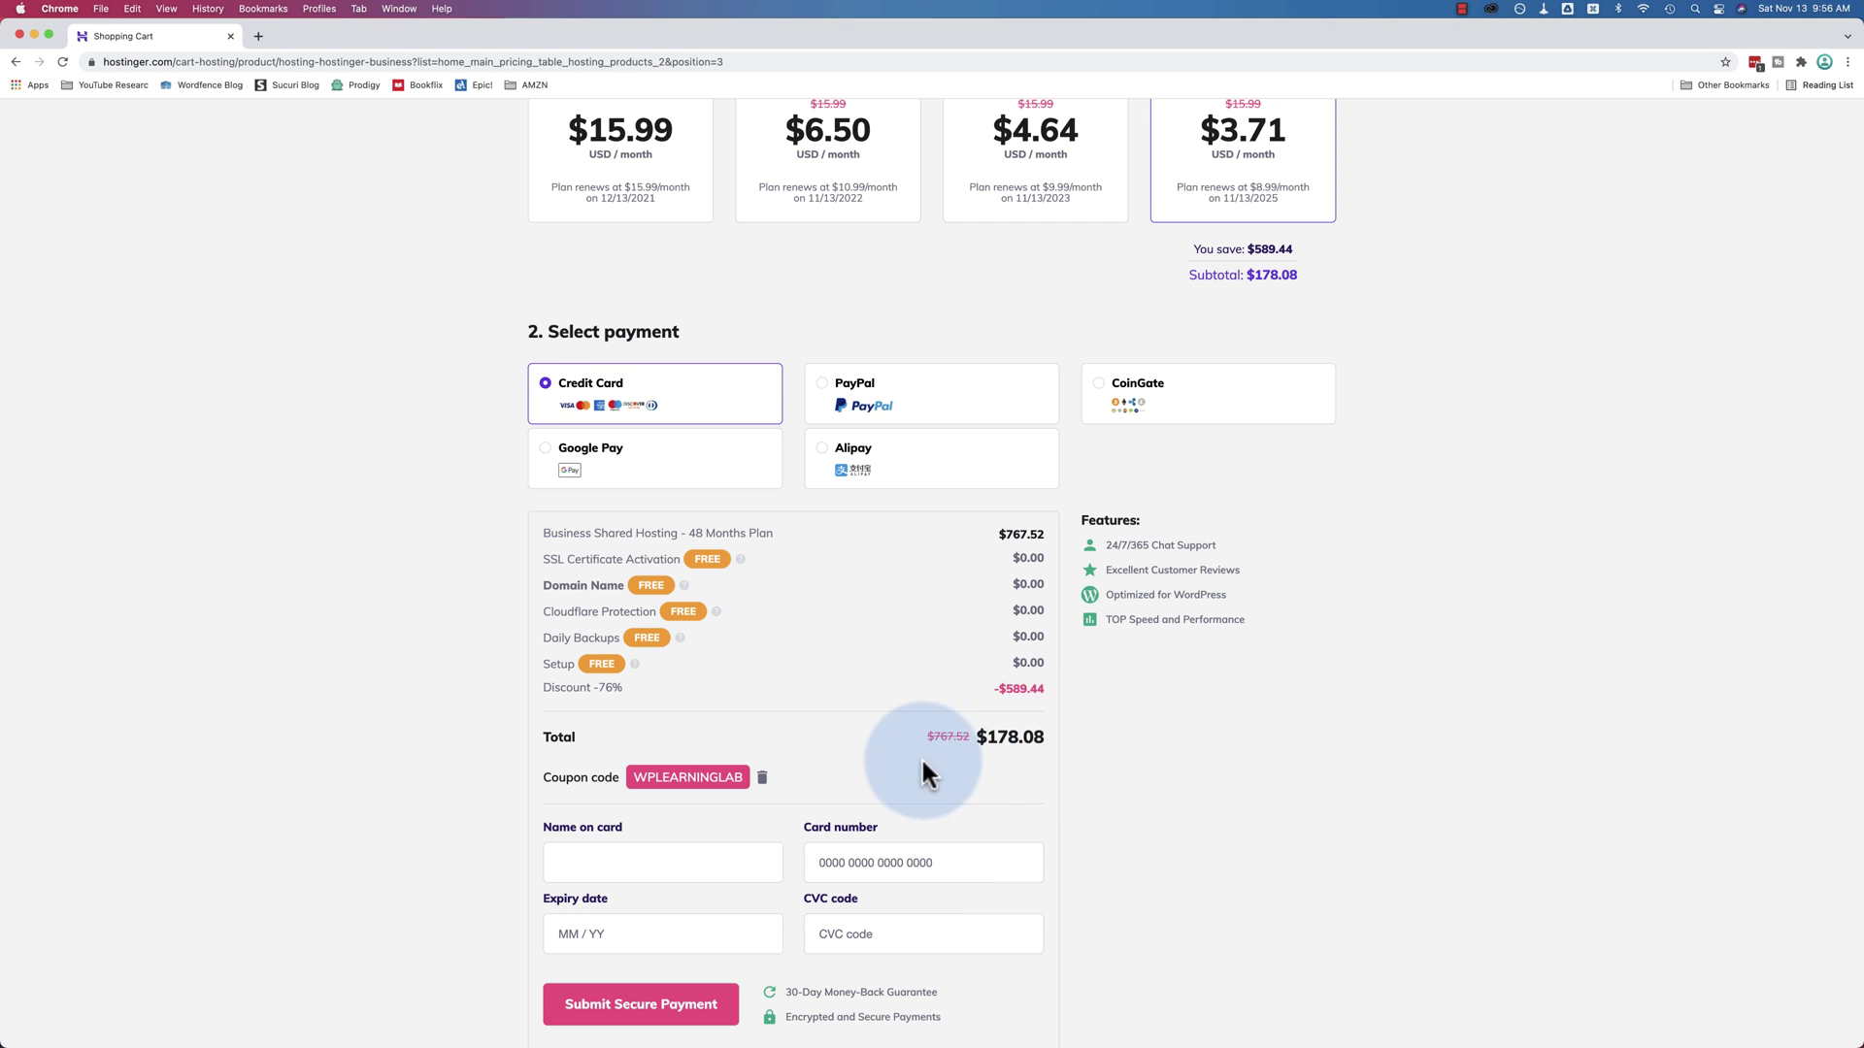
scroll(920, 755, "down", 4)
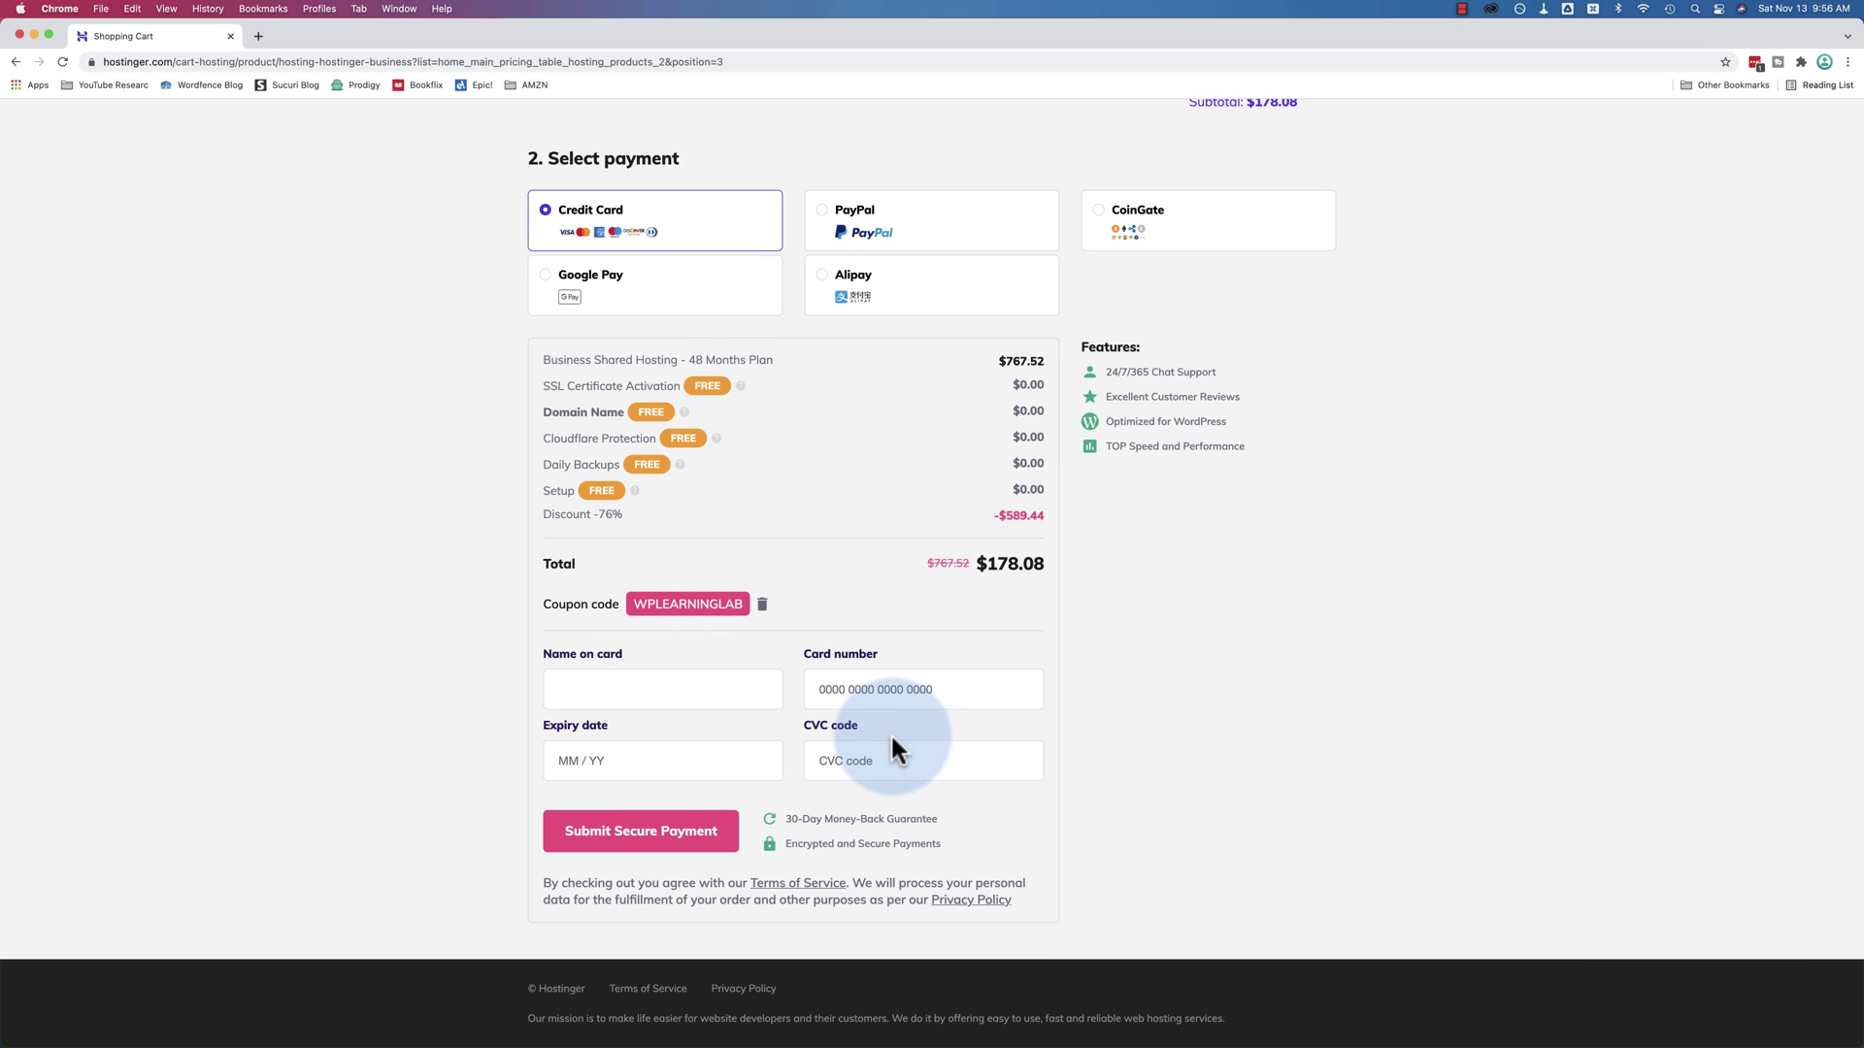